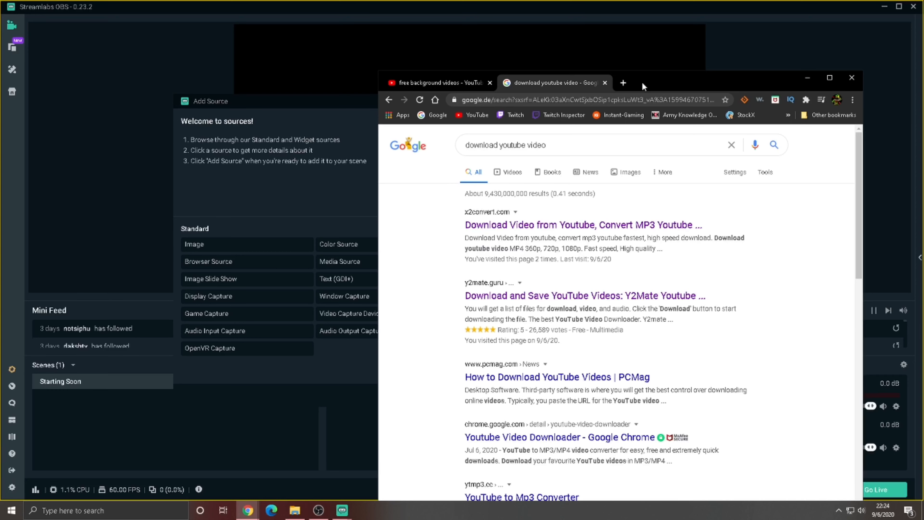
Add a Media Source named "background" to the Starting Soon scene.
click(807, 79)
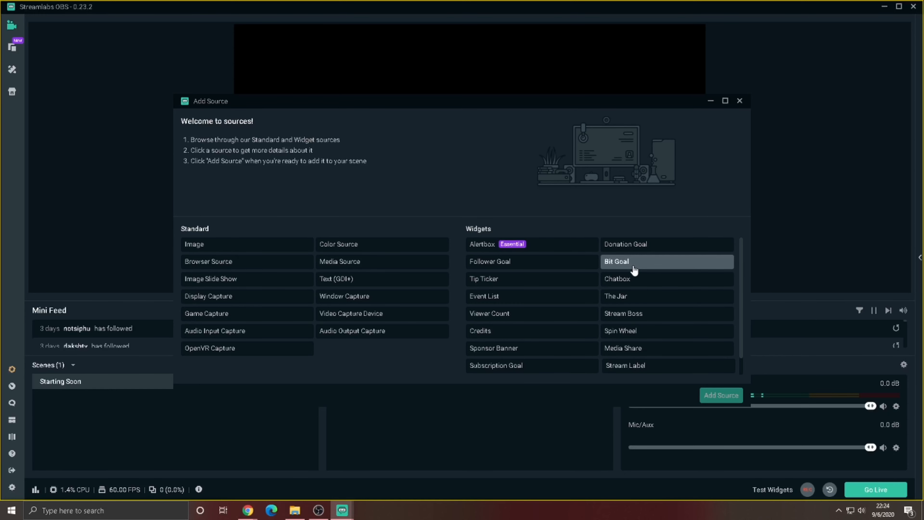
click(740, 101)
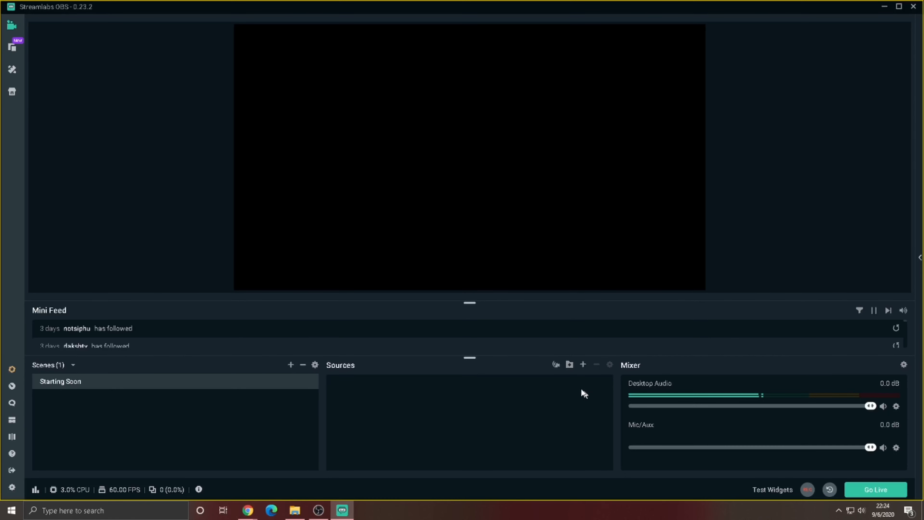
click(583, 365)
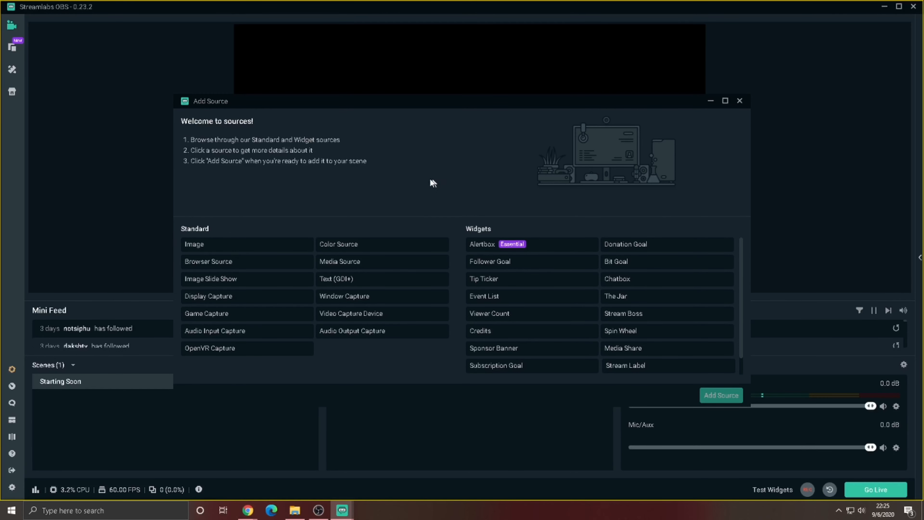
click(352, 267)
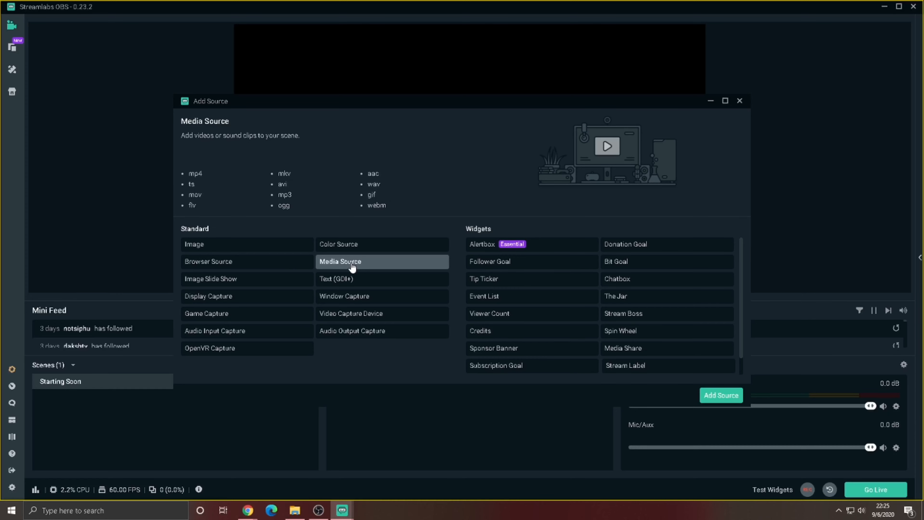
click(714, 397)
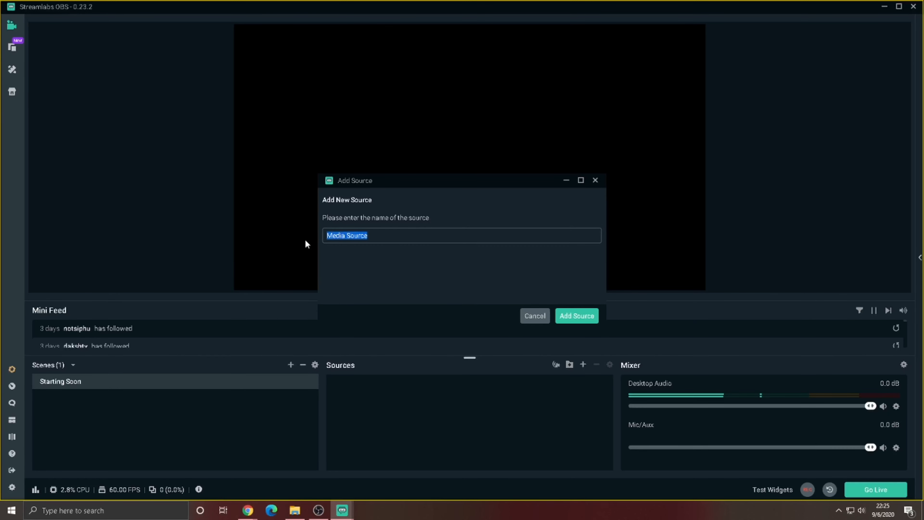
key(BackSpace)
text(ba)
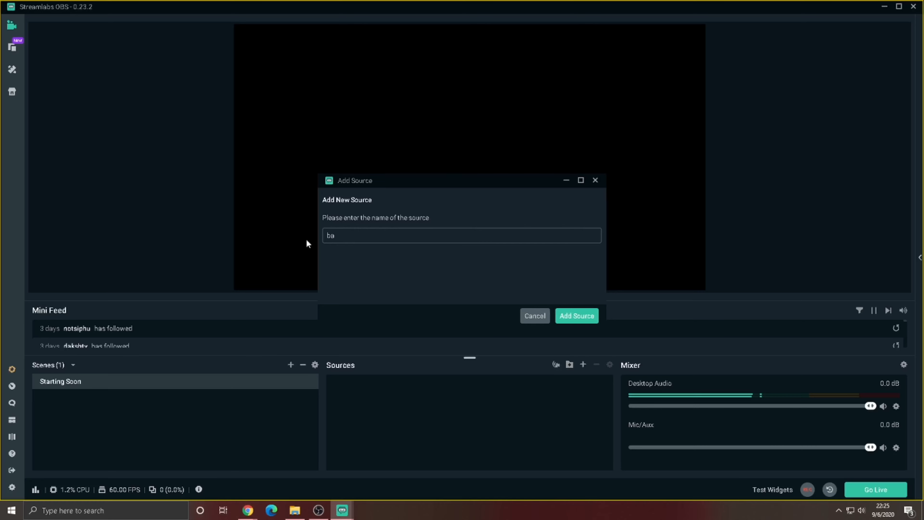
text(ckground)
click(584, 318)
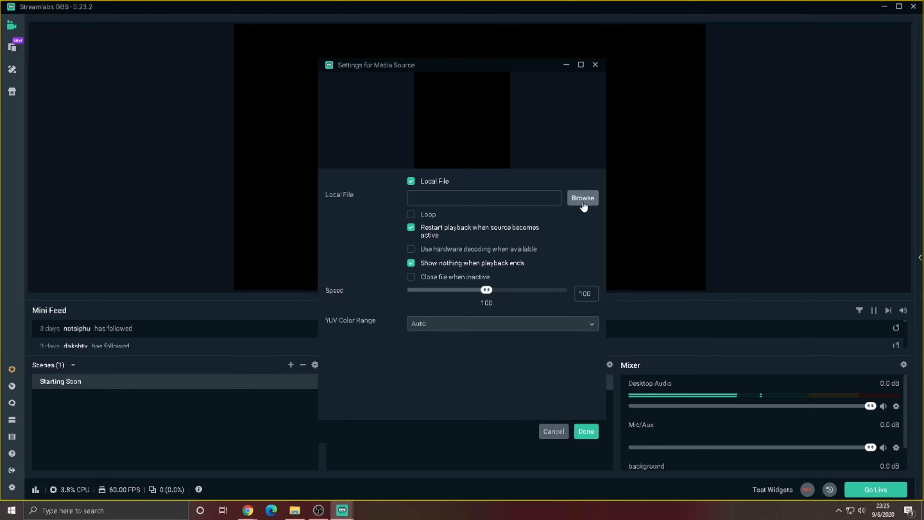
Load the PinkVid video from the Videos\Examples folder as the source's local file and enable looping.
click(582, 198)
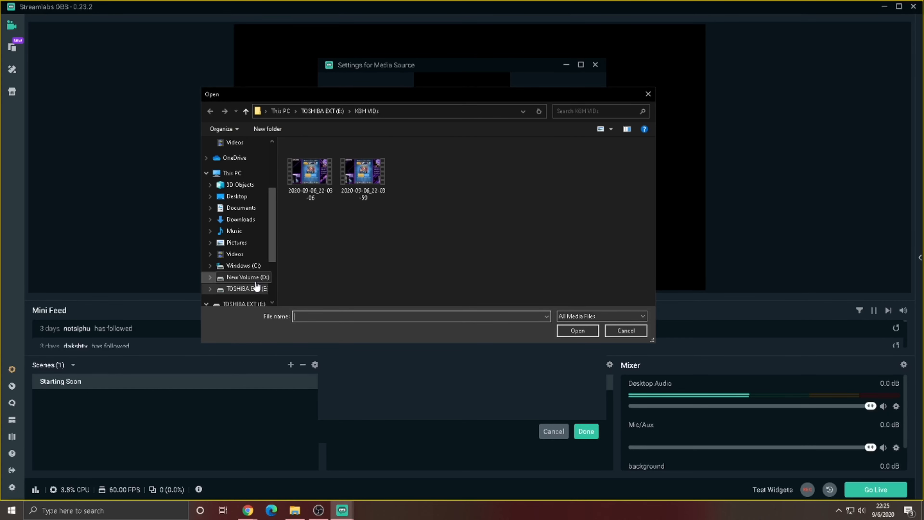
scroll(252, 280, down, 1)
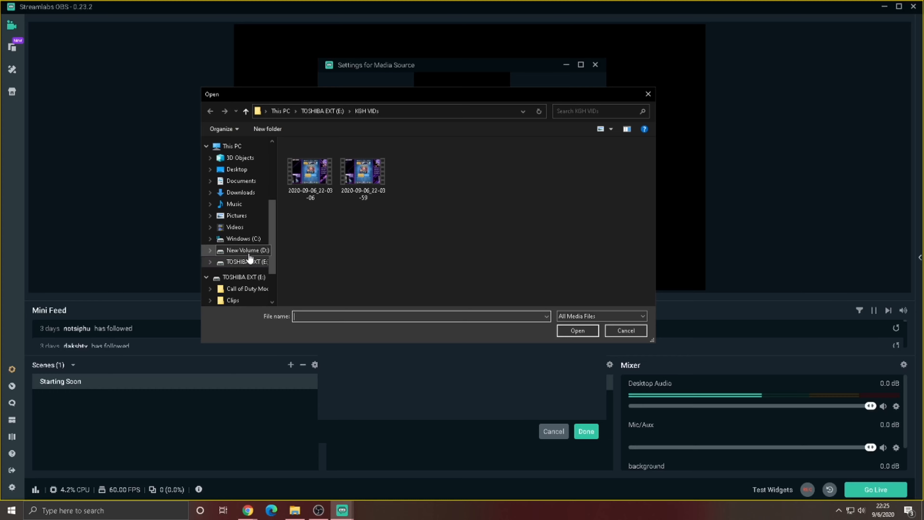
scroll(249, 258, up, 3)
click(245, 222)
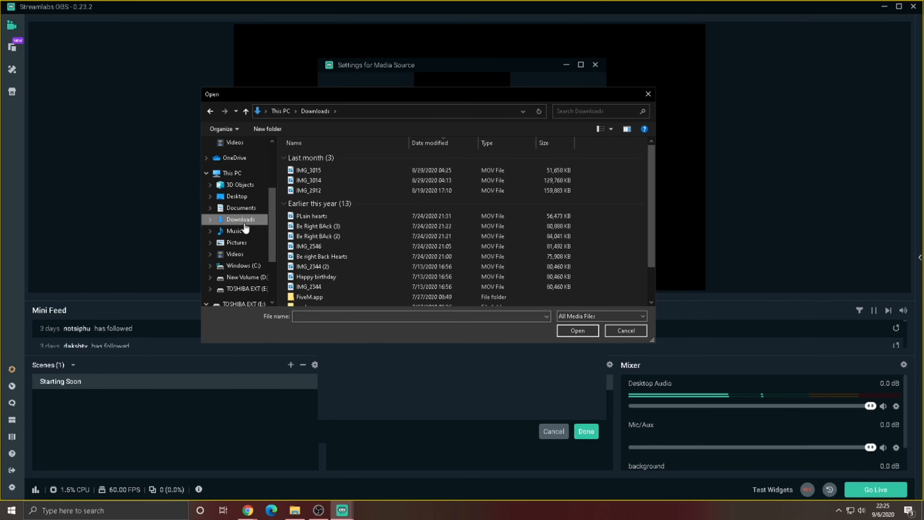
click(245, 254)
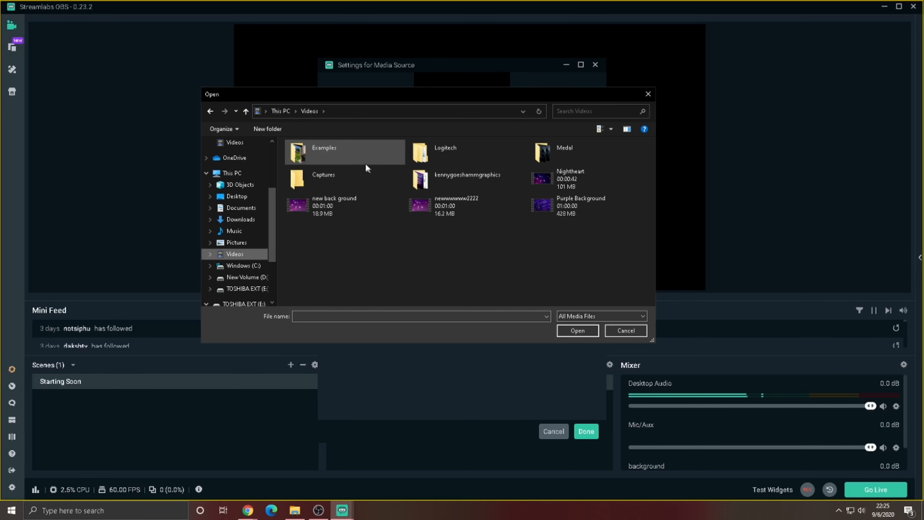
double_click(351, 159)
click(348, 162)
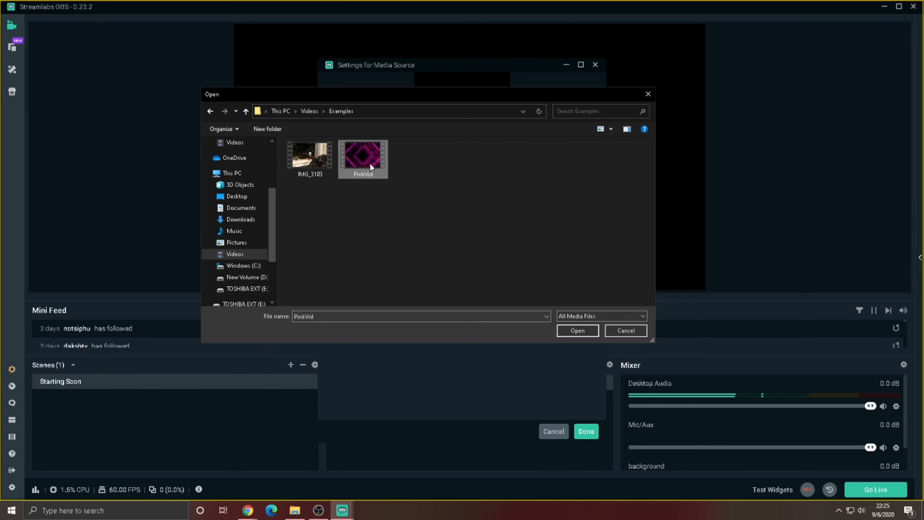
click(587, 332)
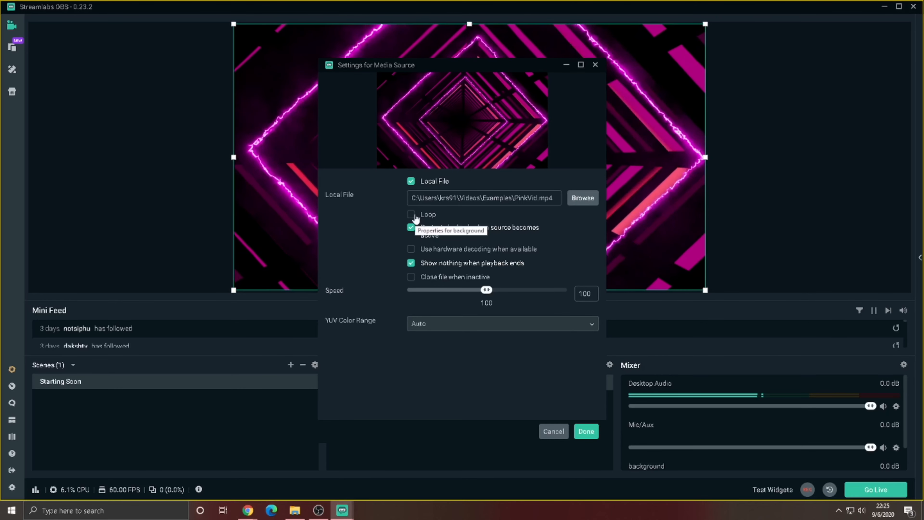
click(429, 214)
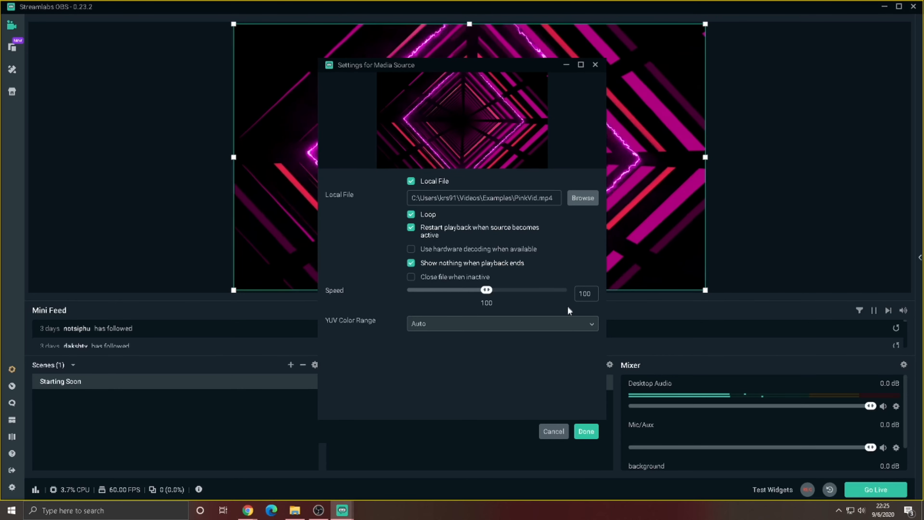
click(585, 431)
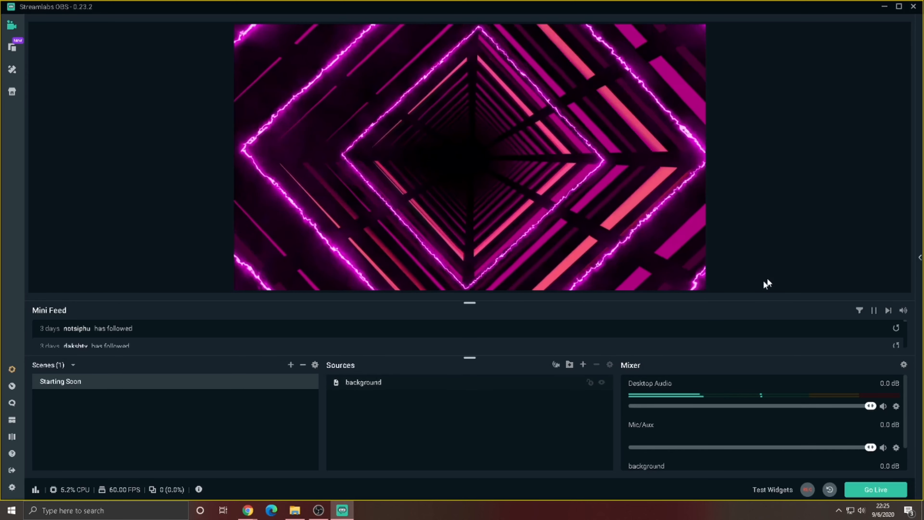
Add a Color Source named "Black" to the scene.
click(583, 364)
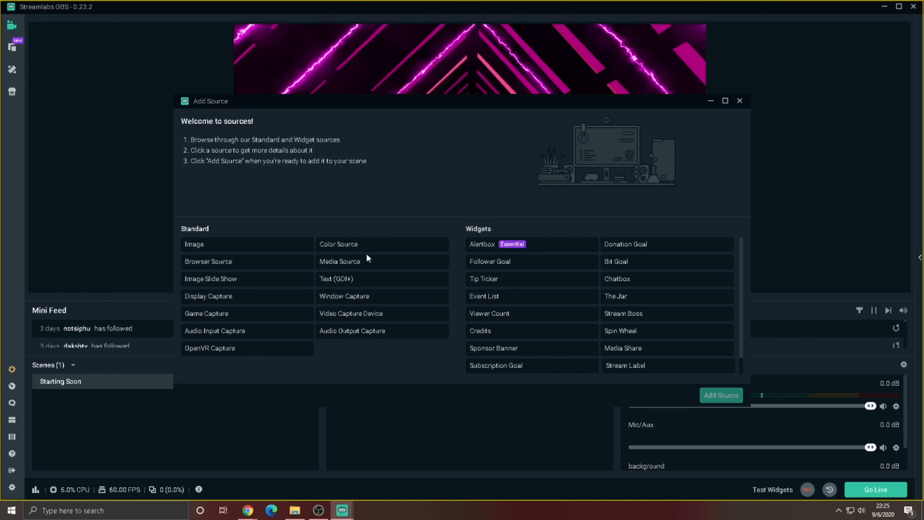
click(713, 399)
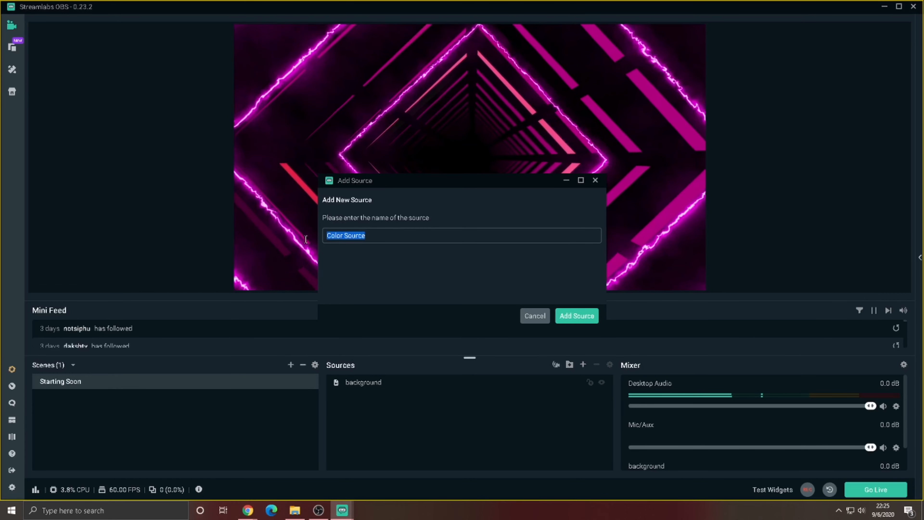
text(Black)
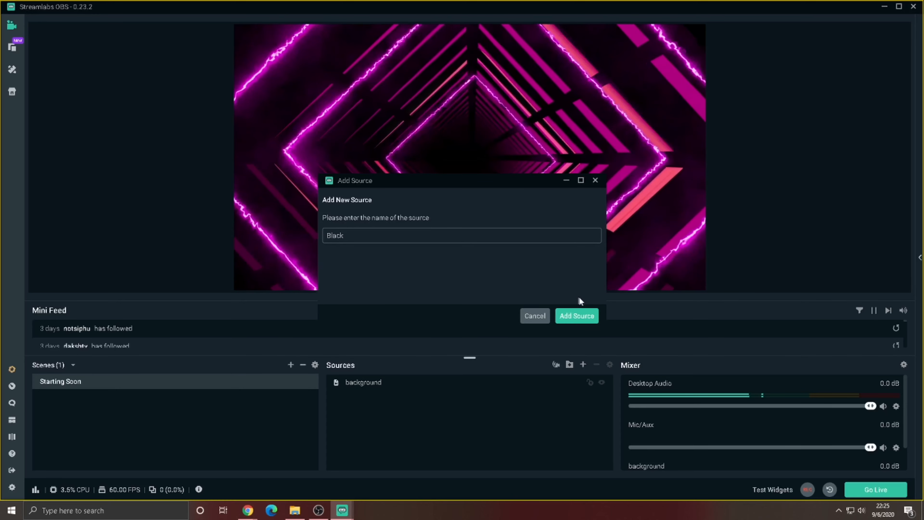
click(578, 317)
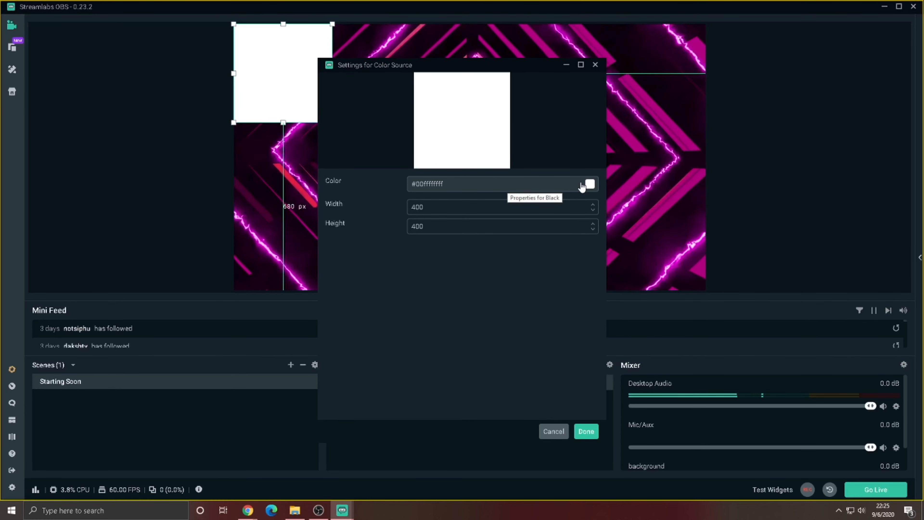
Set the color source's color to black (#00ff000000) and accept its settings.
click(590, 184)
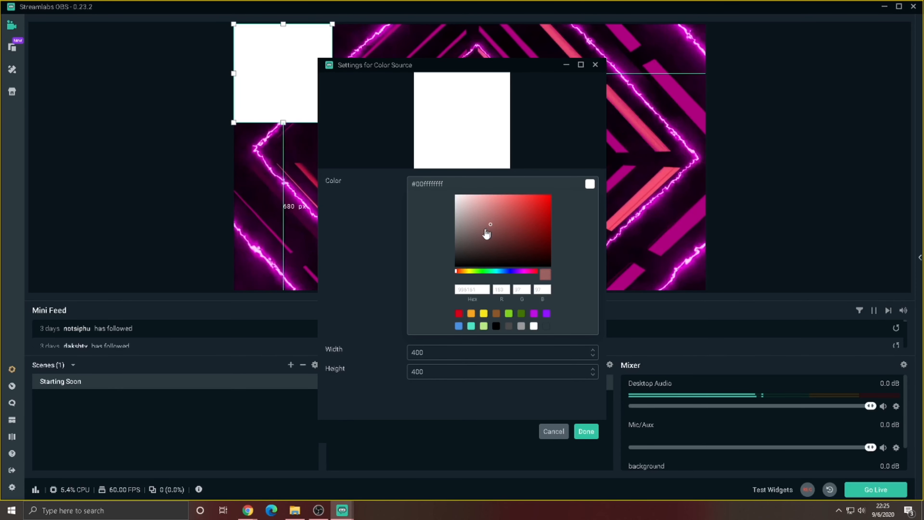
drag(487, 233, 433, 279)
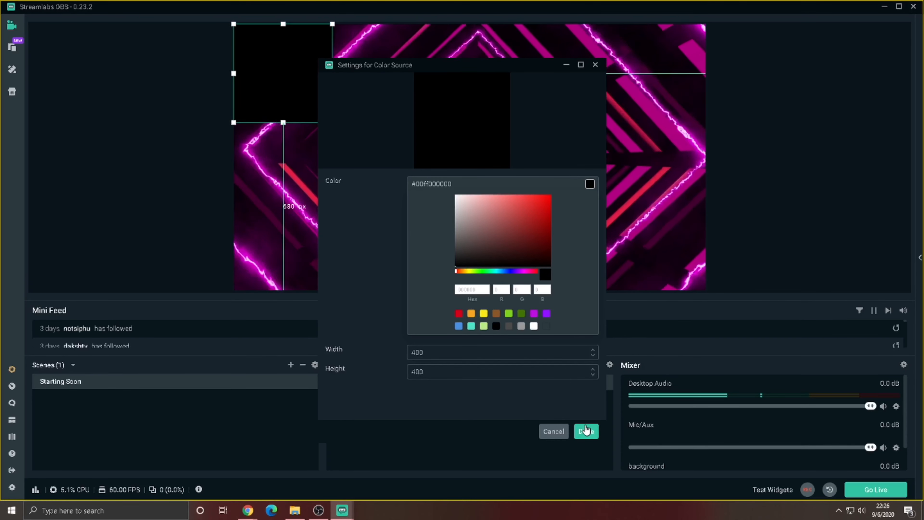
click(585, 430)
Stretch the black square into a full-width band across the canvas middle, about 367 px from the top edge and 322 px from the bottom edge.
drag(274, 68, 274, 144)
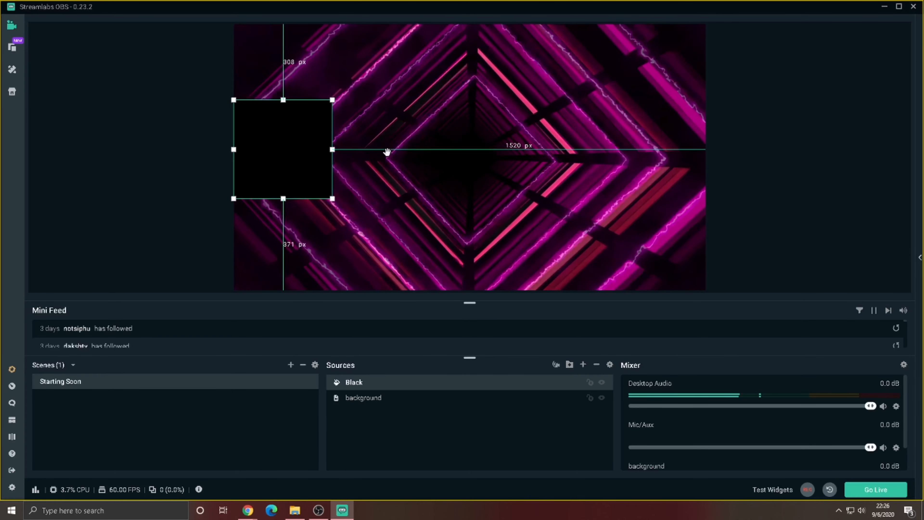
drag(332, 198, 547, 226)
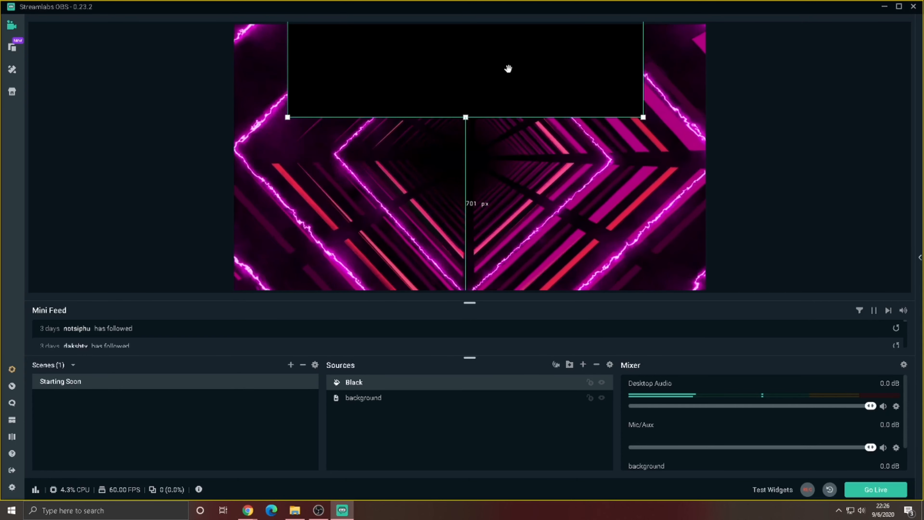
drag(471, 256, 487, 137)
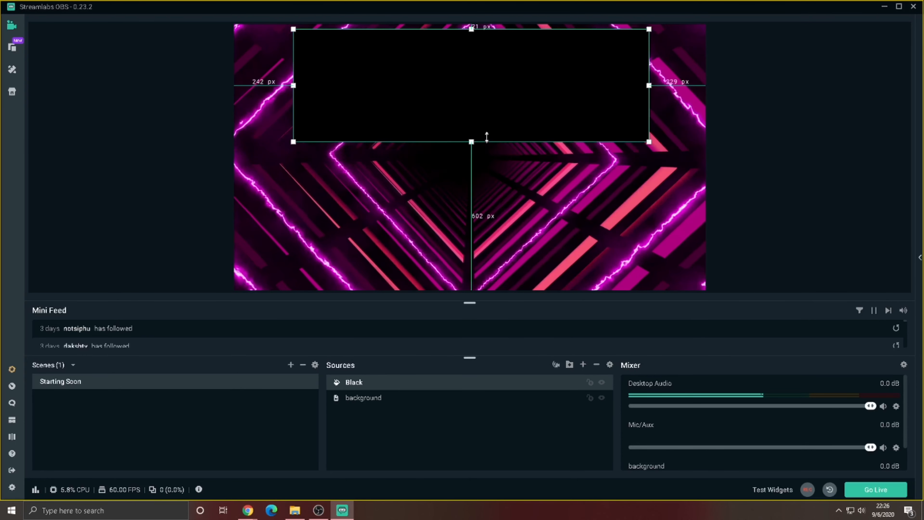
drag(497, 198, 448, 144)
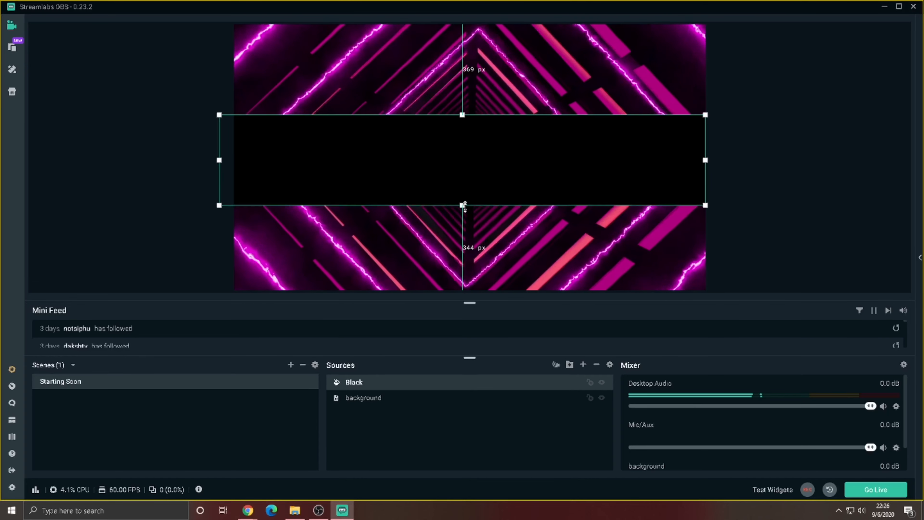
drag(463, 205, 463, 211)
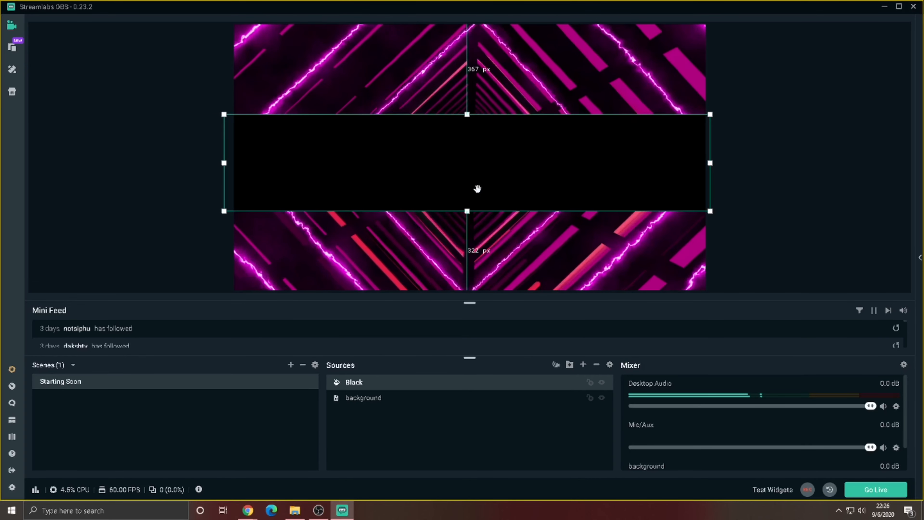
Nudge the black band up to about 326 px from the canvas's top edge and slightly right, and deselect it.
key(Up)
key(Up)
key(Up)
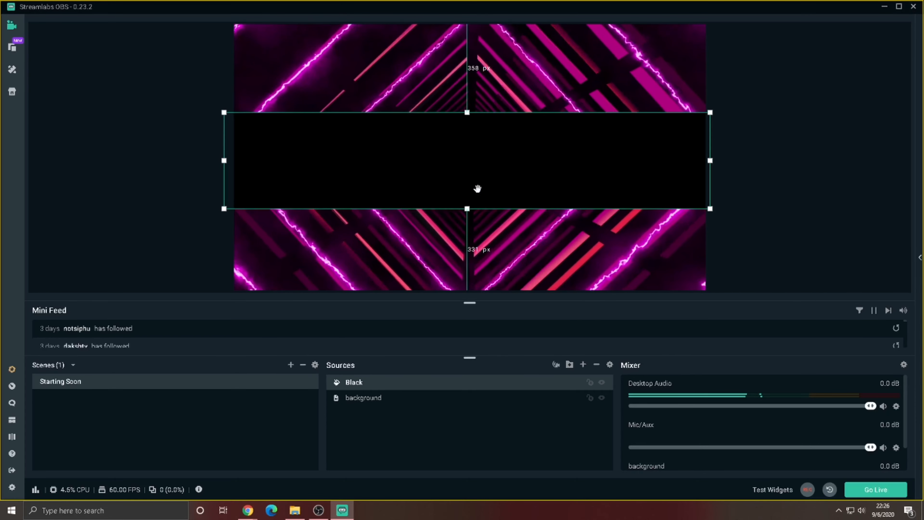
key(Up)
key(Up)
key(Up)
key(Up)
key(Up)
key(Up)
key(Up)
key(Up)
key(Up)
key(Up)
key(Up)
key(Up)
key(Up)
key(Up)
key(Up)
key(Up)
key(Up)
key(Up)
key(Up)
key(Up)
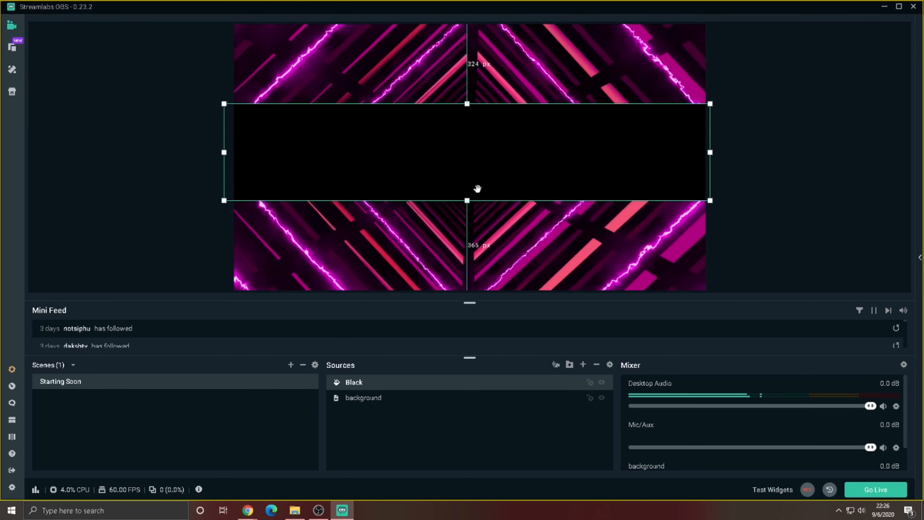
key(Right)
key(Right)
key(Right)
key(Right)
key(Down)
key(Down)
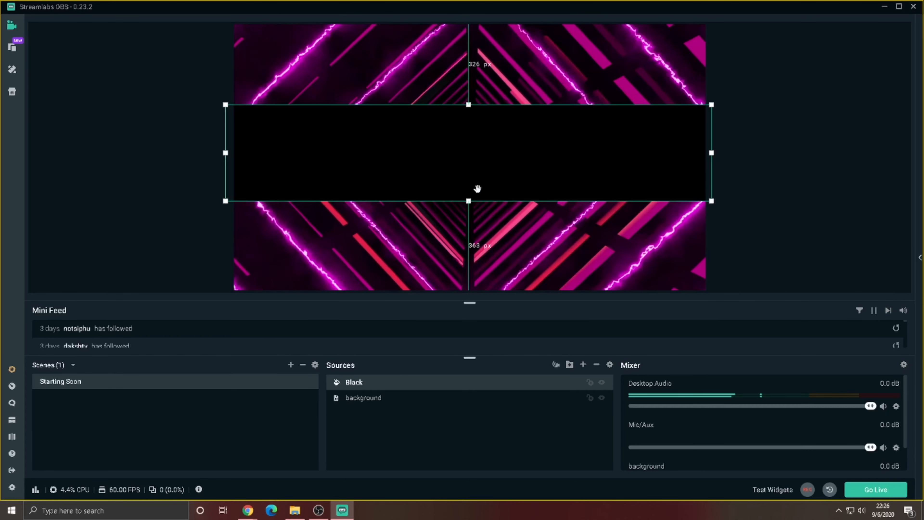
click(764, 128)
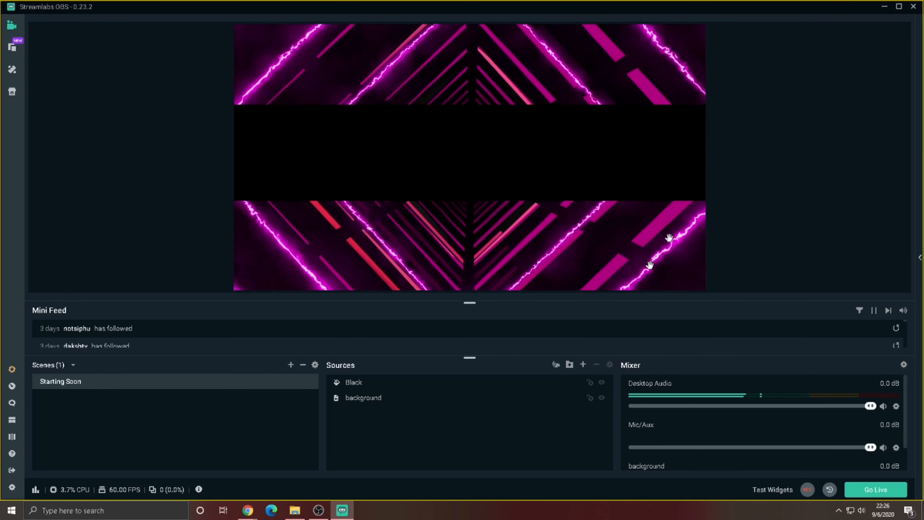
Apply a Color Correction filter to the Black source to make the band semi-transparent.
click(413, 385)
right_click(413, 383)
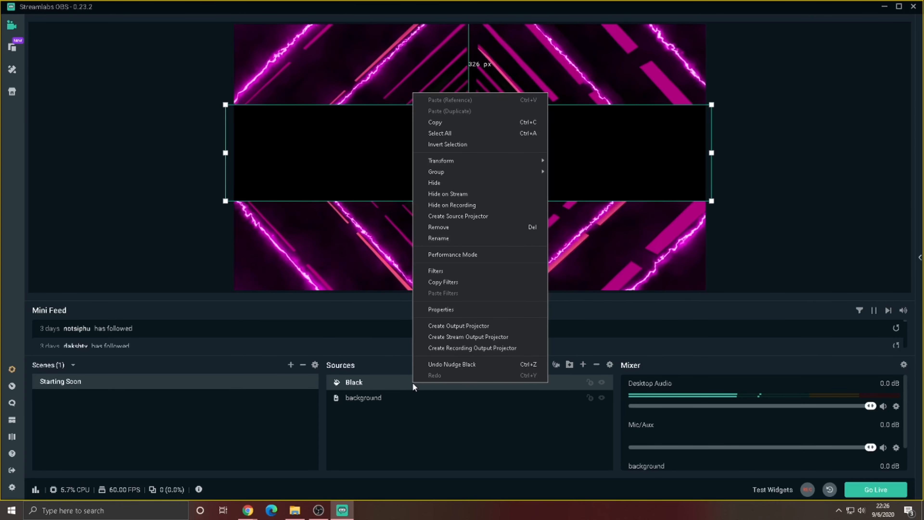
click(451, 271)
click(367, 383)
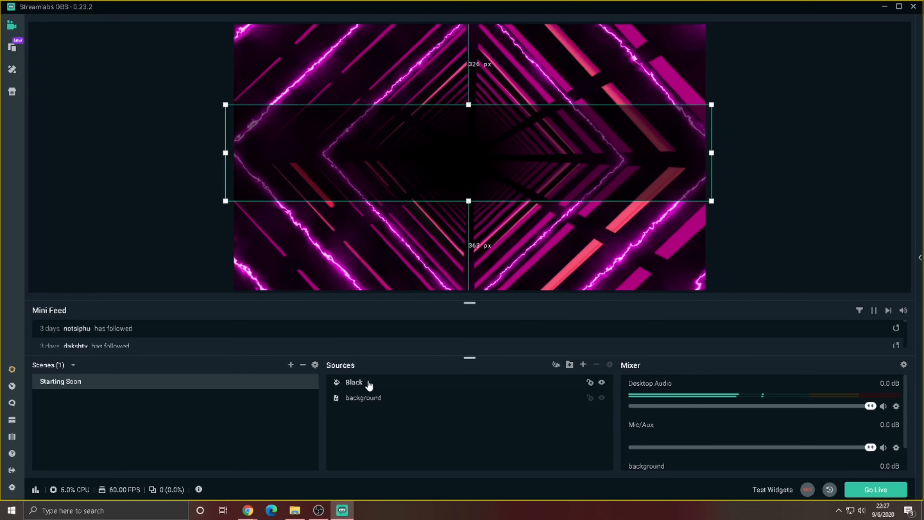
double_click(368, 383)
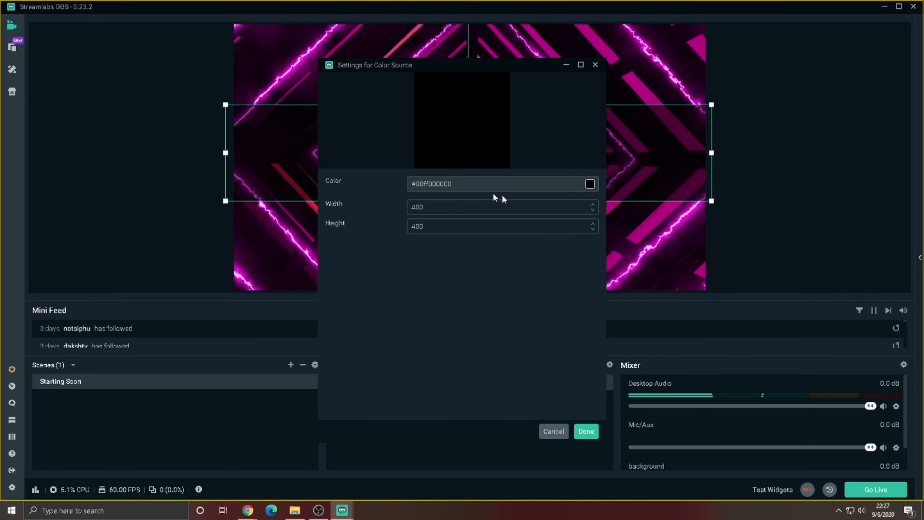
click(595, 65)
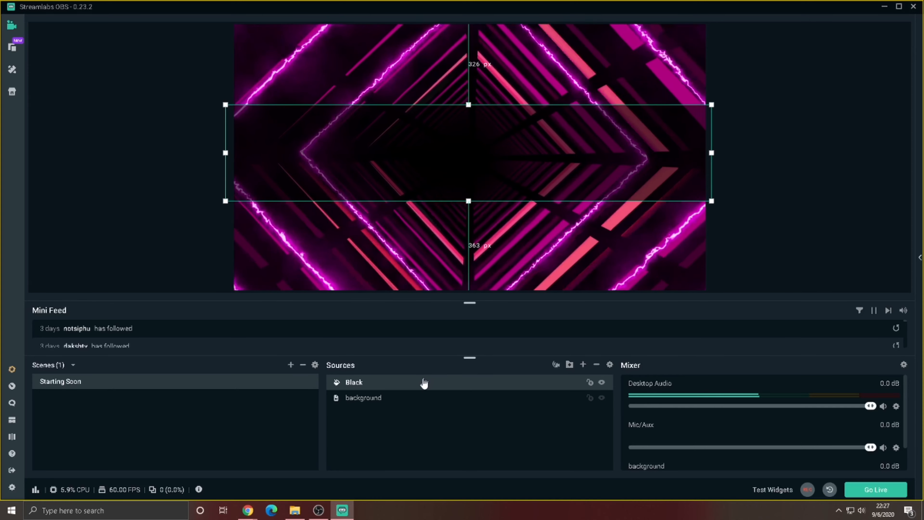
Raise the opacity in the Black source's Color Correction filter to 75 and accept the filter.
right_click(424, 381)
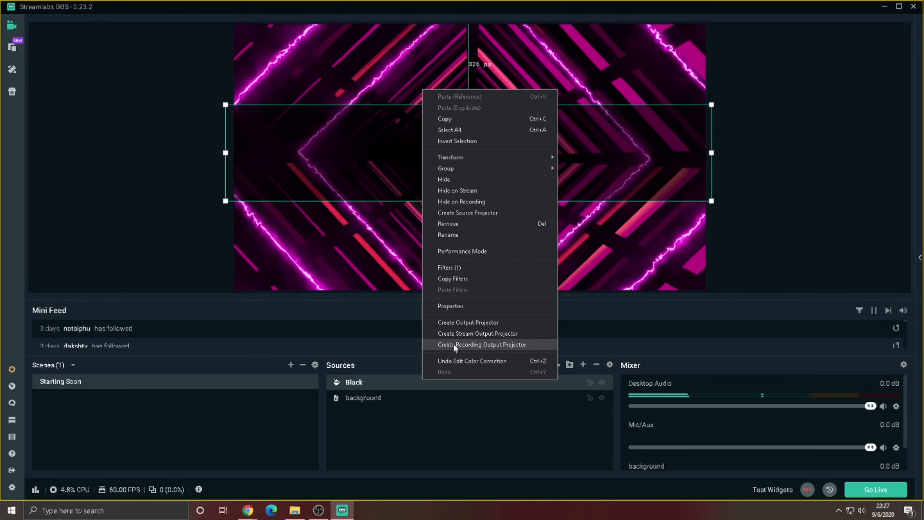
click(484, 269)
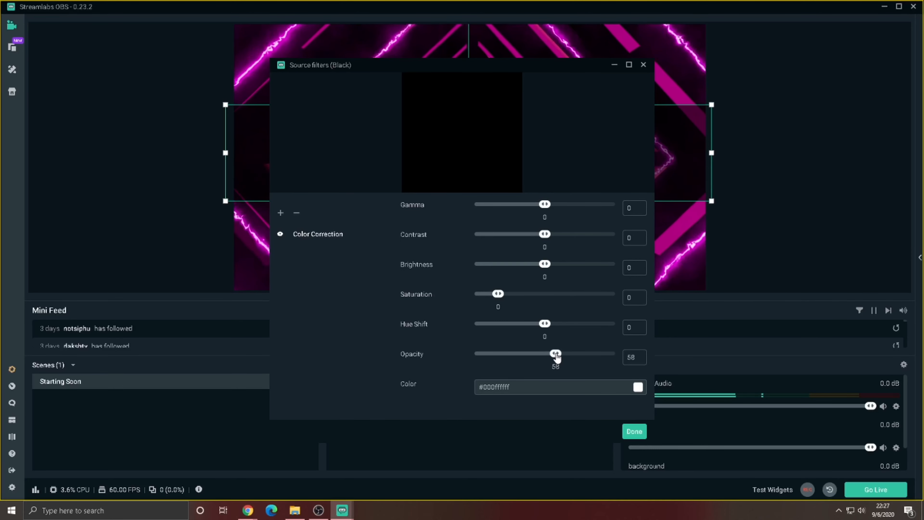
drag(557, 356, 581, 356)
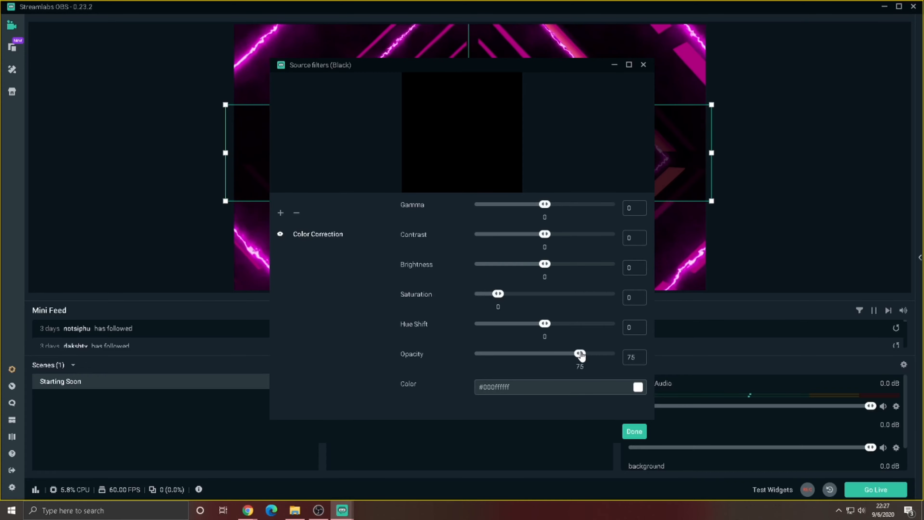
click(635, 431)
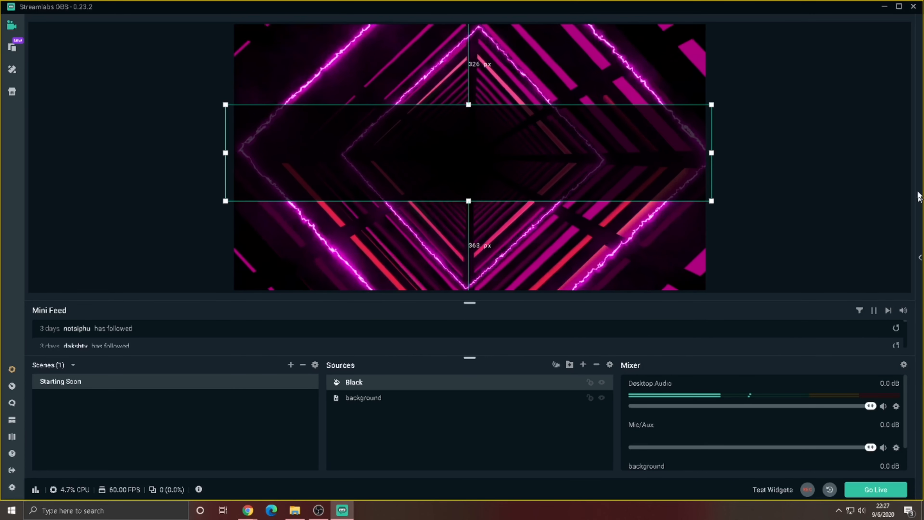
click(553, 97)
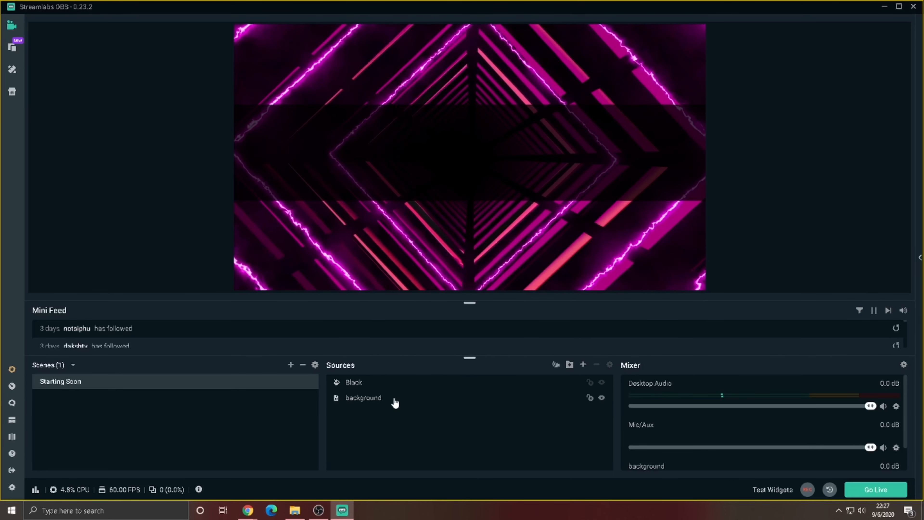
click(396, 403)
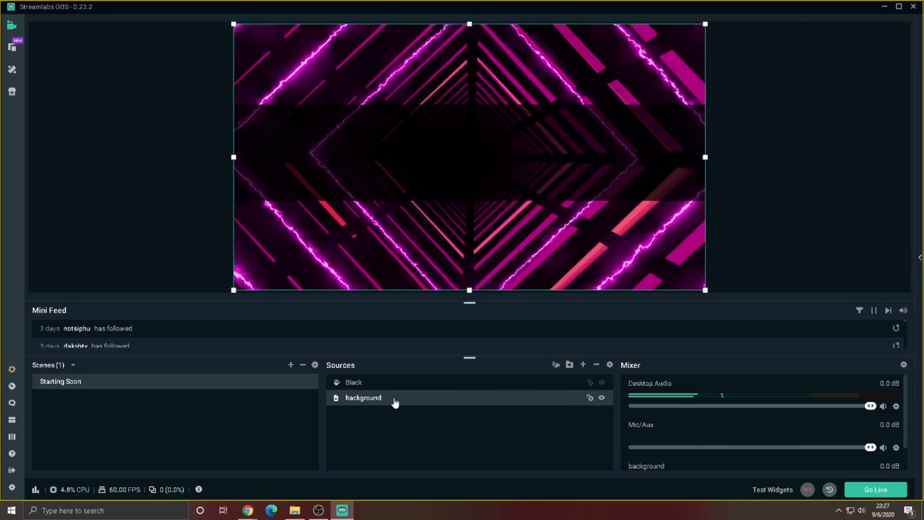
double_click(395, 401)
click(596, 64)
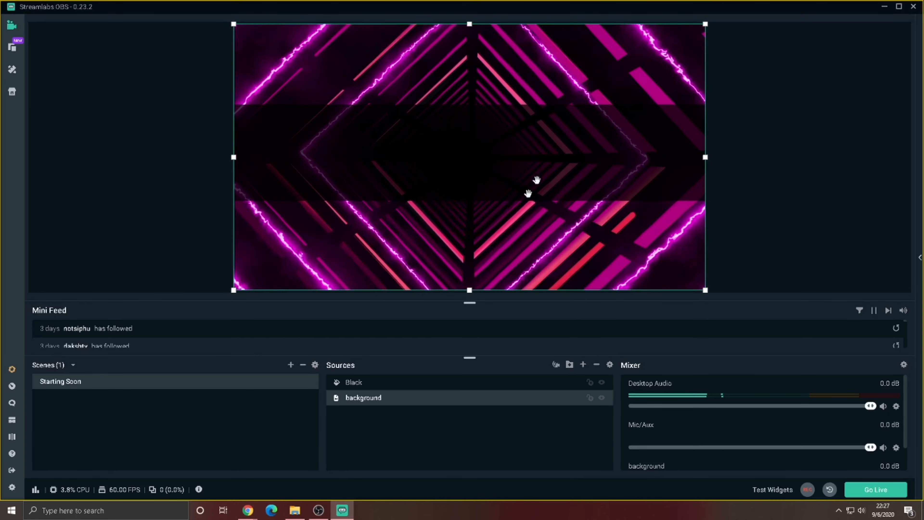
Add a Color Correction filter to the background source.
right_click(430, 395)
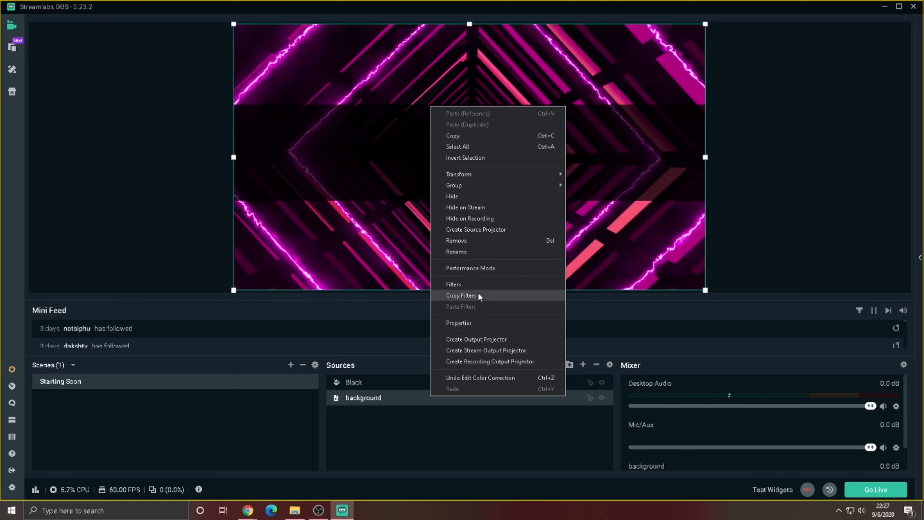
click(480, 287)
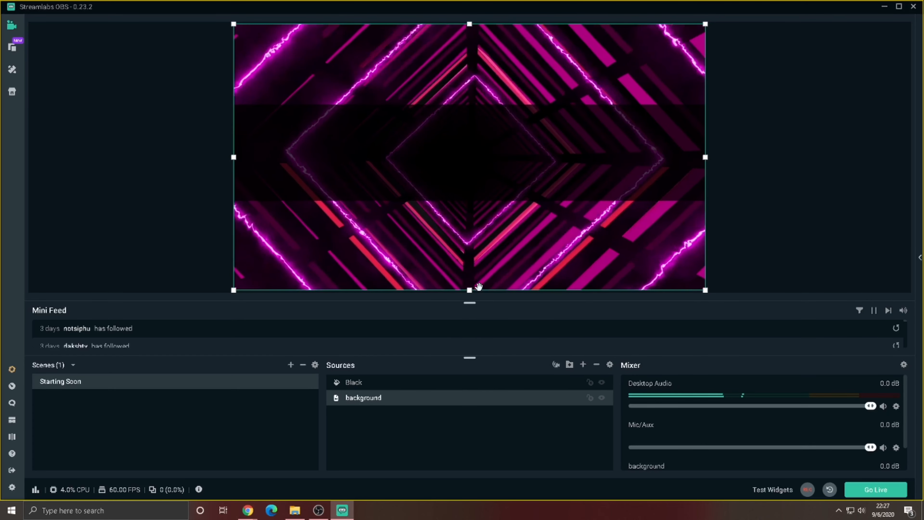
click(279, 213)
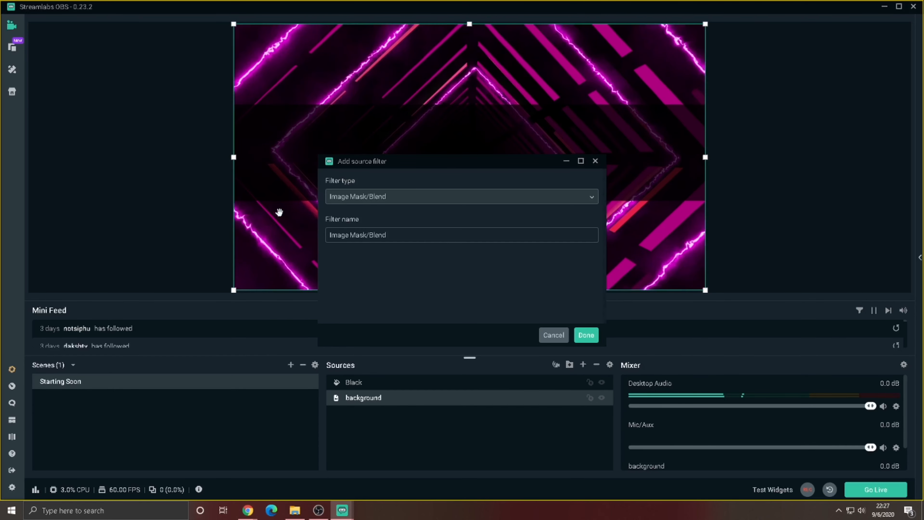
click(592, 196)
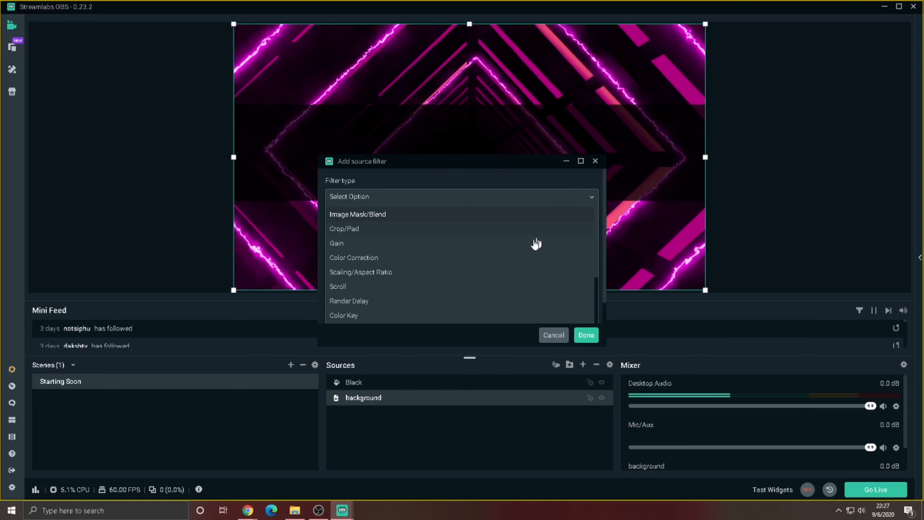
click(462, 258)
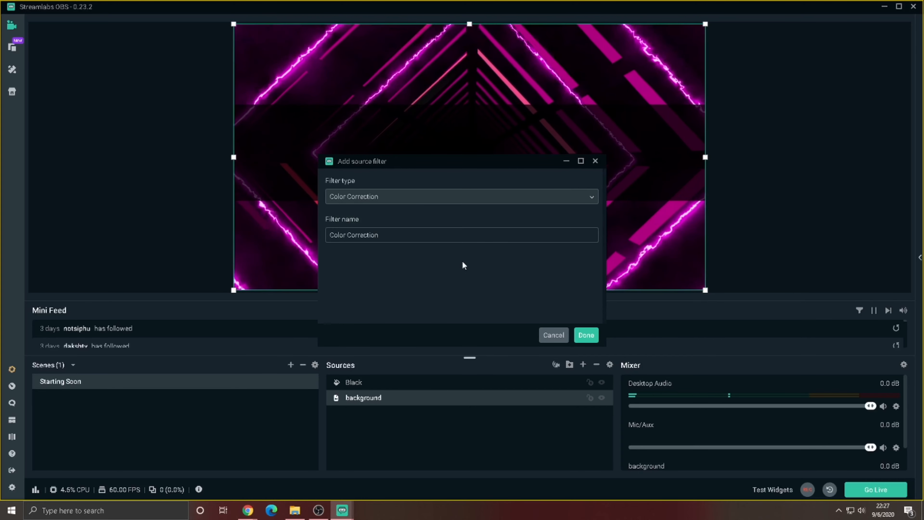
click(585, 336)
Set the background filter's hue shift to about 57.19, saturation to 0.43 and contrast to 0.27, and accept it.
drag(544, 325, 568, 327)
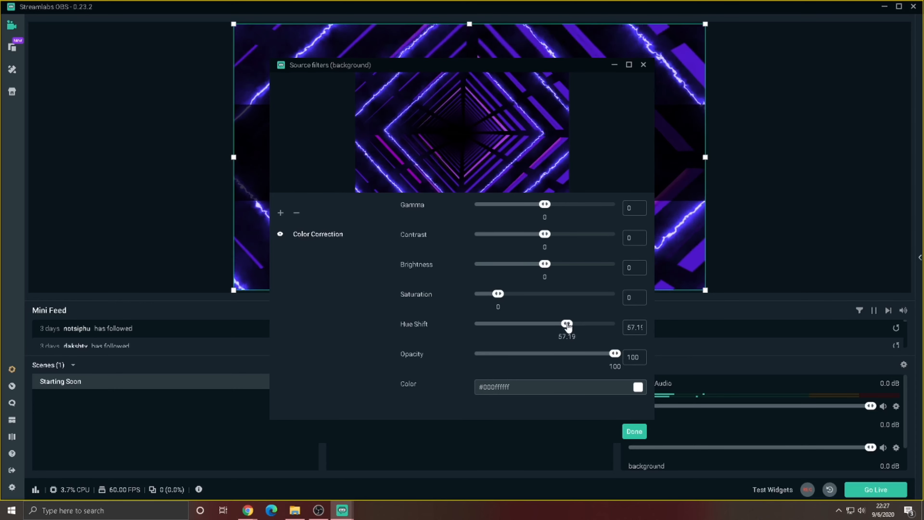
drag(499, 294, 508, 295)
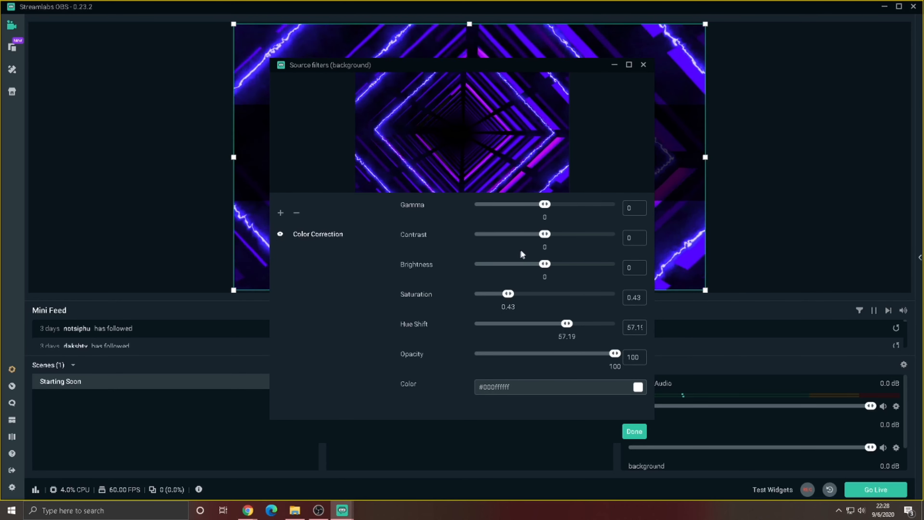
drag(545, 236, 554, 240)
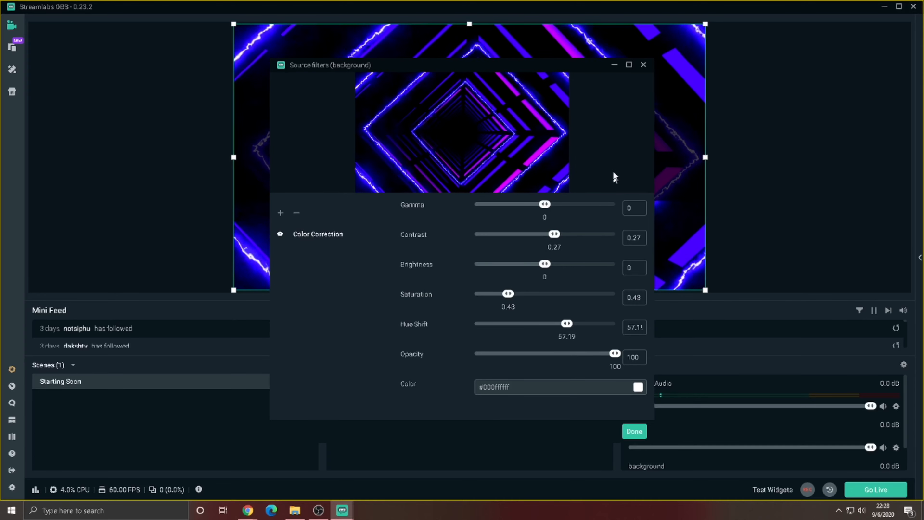
drag(578, 169, 599, 47)
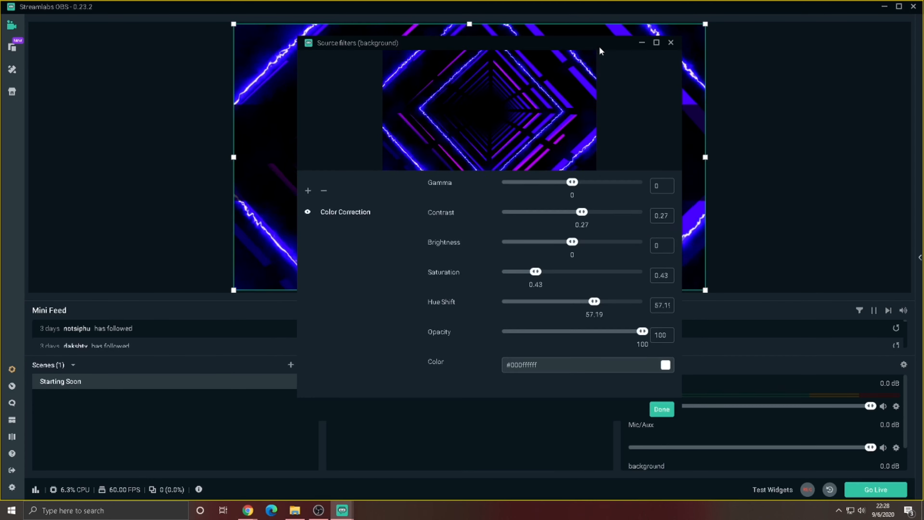
click(669, 411)
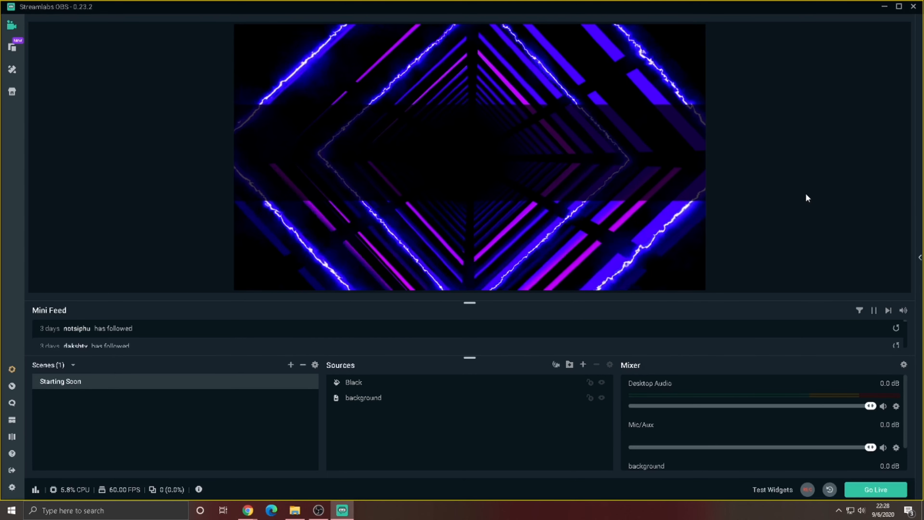
click(378, 399)
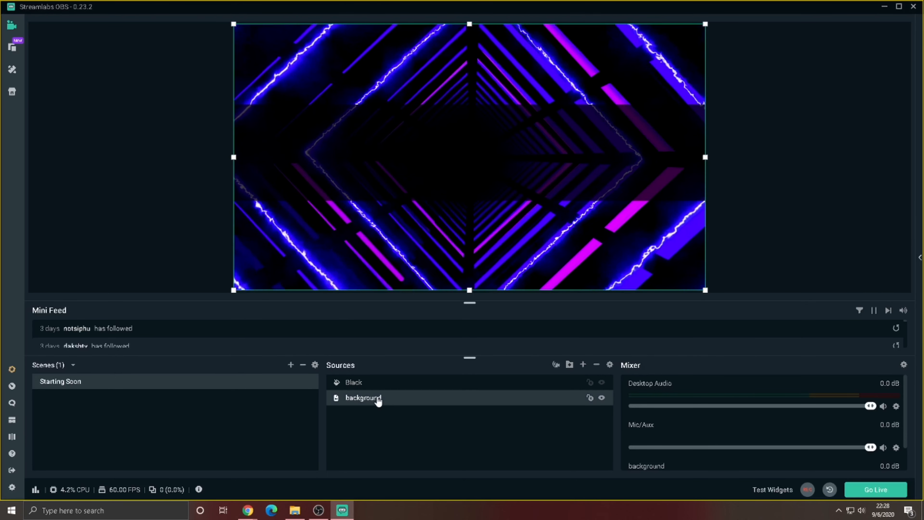
double_click(378, 398)
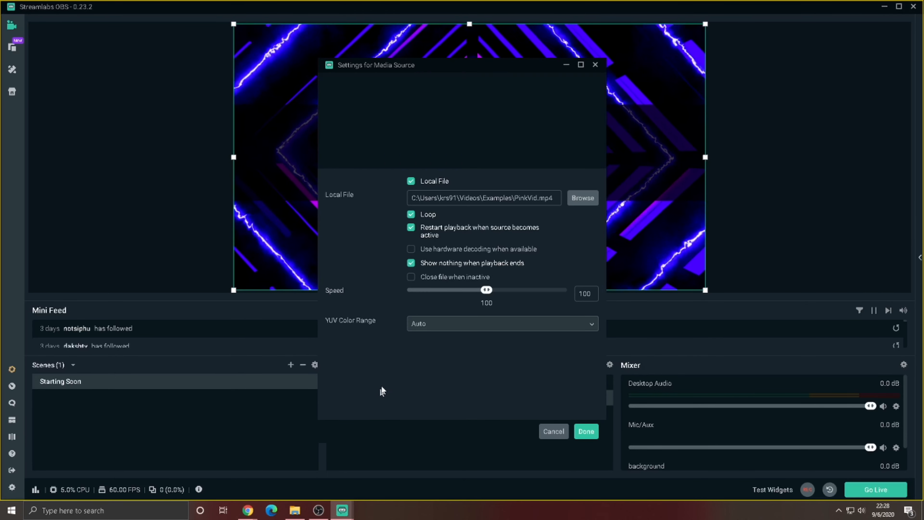
click(595, 65)
click(863, 147)
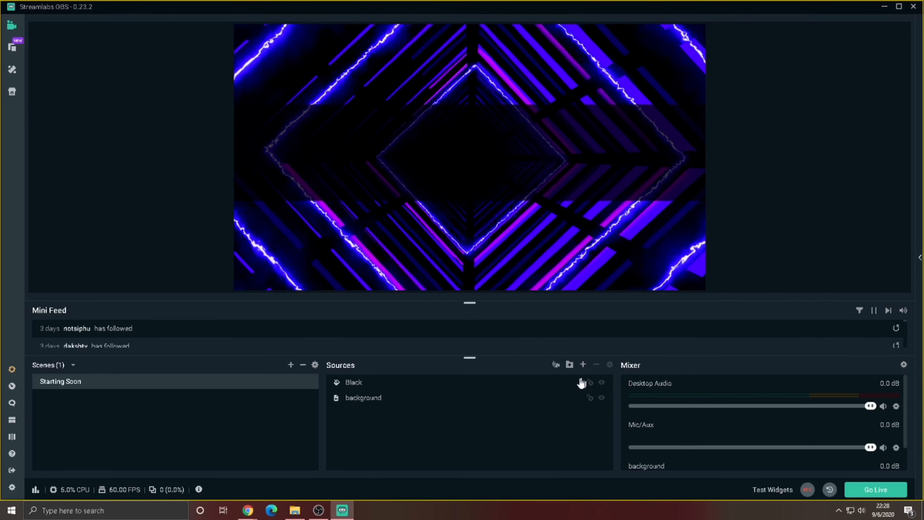
Add a new color source named purple, set its color to purple (#00ffbd10e0) and accept its settings.
click(583, 365)
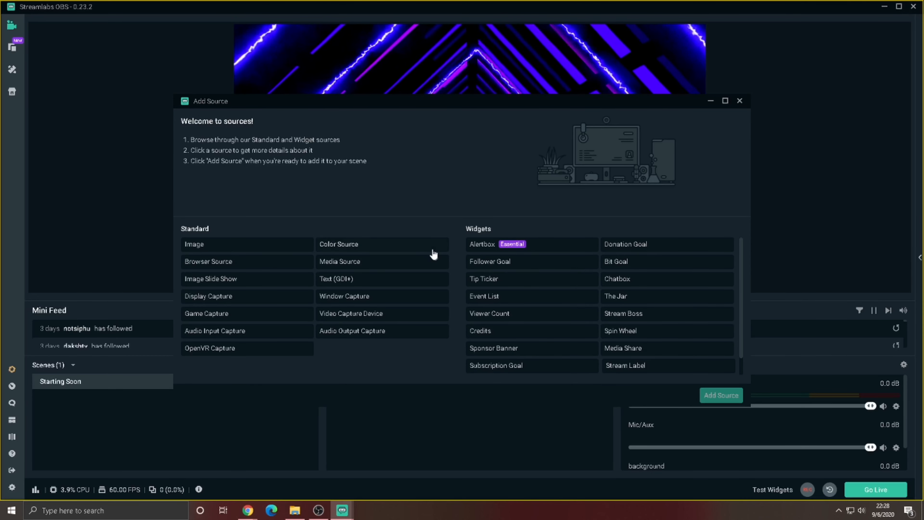
click(433, 251)
click(721, 395)
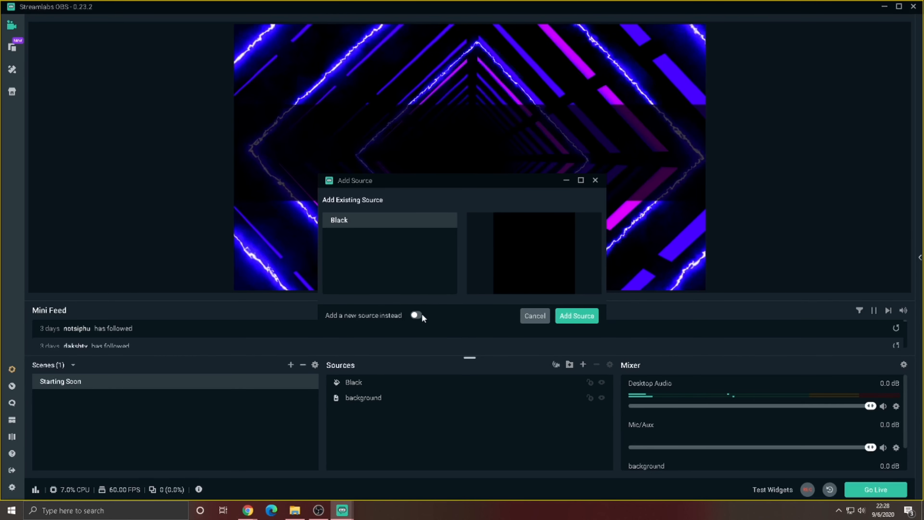
click(416, 315)
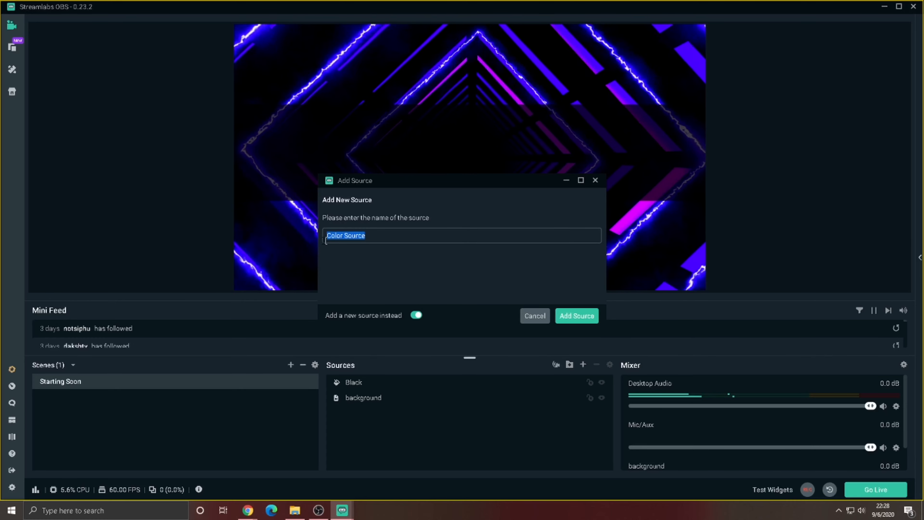
text(pu)
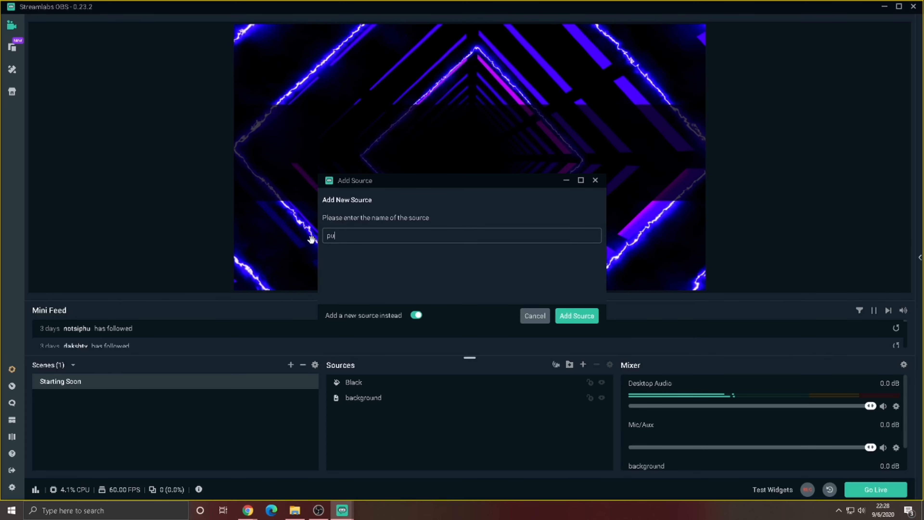
text(rple)
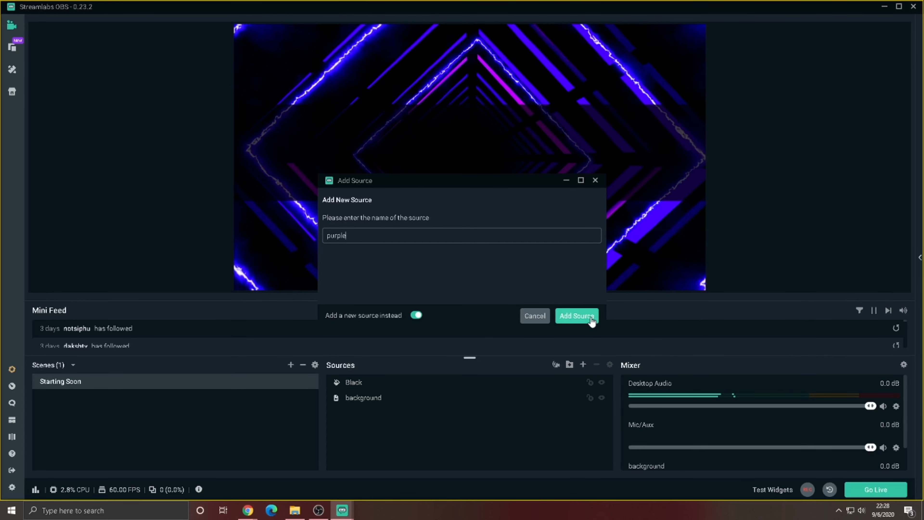
click(592, 317)
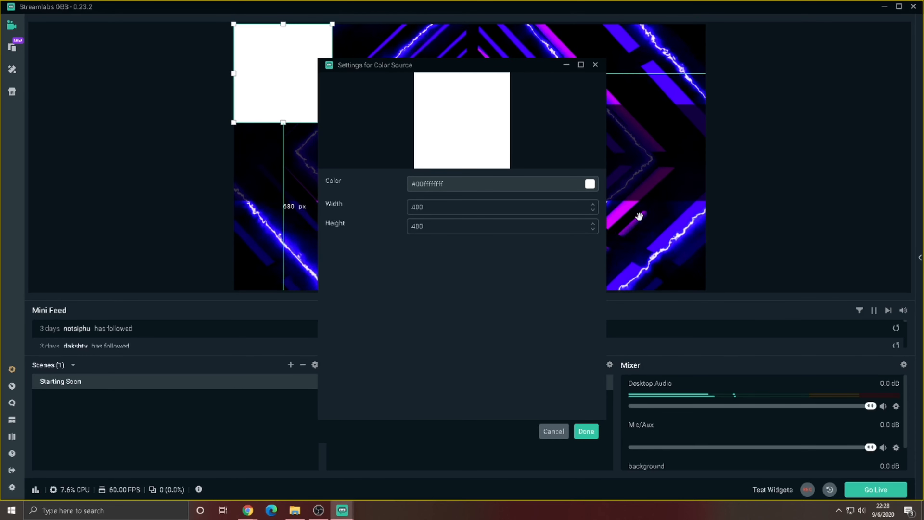
click(590, 185)
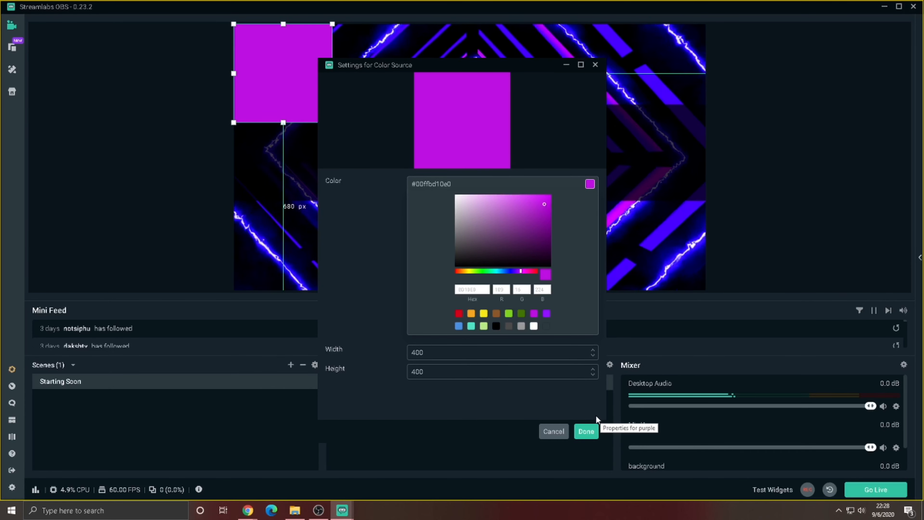
click(588, 431)
Reshape the purple square into a wide rectangle at the canvas's left edge, about 357 px from its top and 404 px from its bottom.
drag(297, 45, 409, 117)
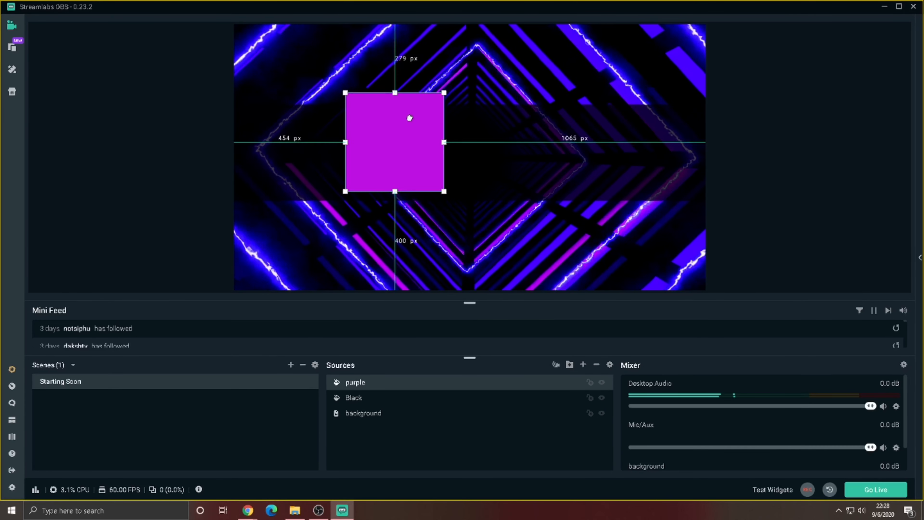
drag(443, 191, 583, 222)
drag(531, 237, 532, 176)
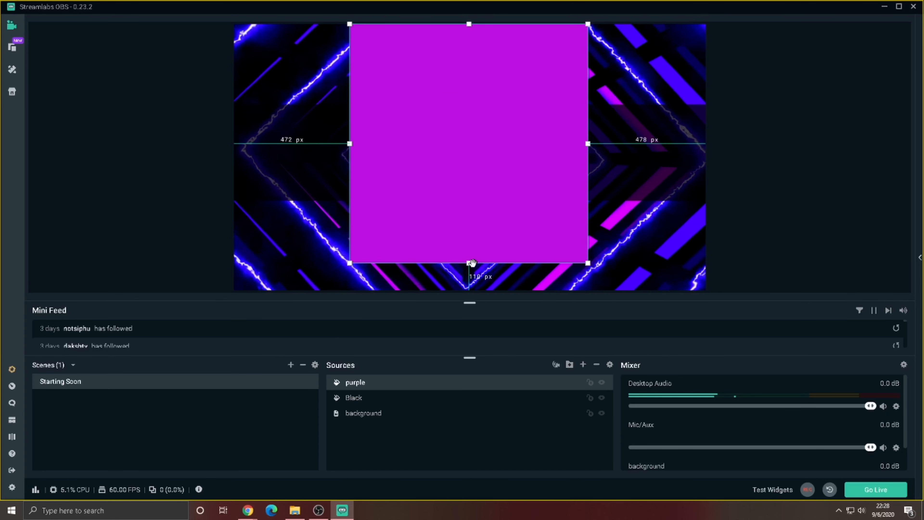
drag(470, 263, 489, 99)
drag(489, 67, 377, 152)
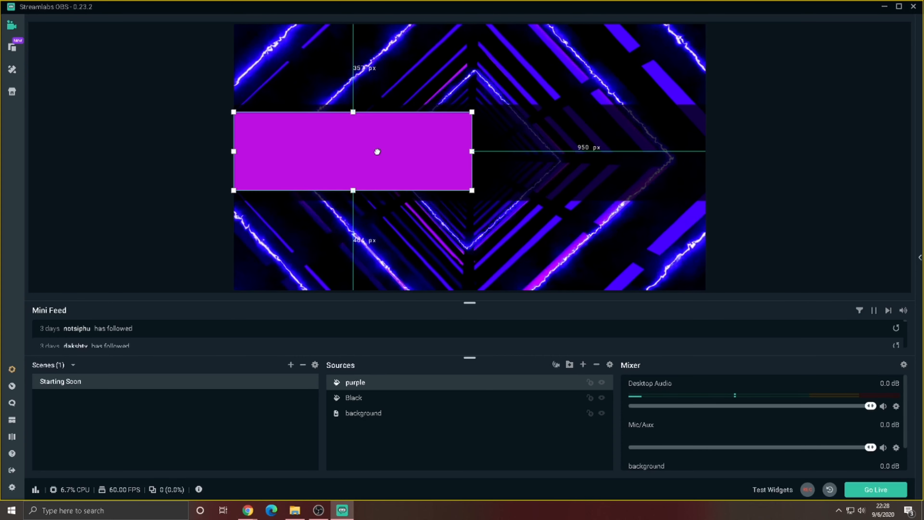
Enlarge the purple rectangle to almost the full canvas width, about 343 px from the top edge and 128 px from the bottom edge.
click(471, 193)
click(469, 204)
click(455, 162)
click(456, 163)
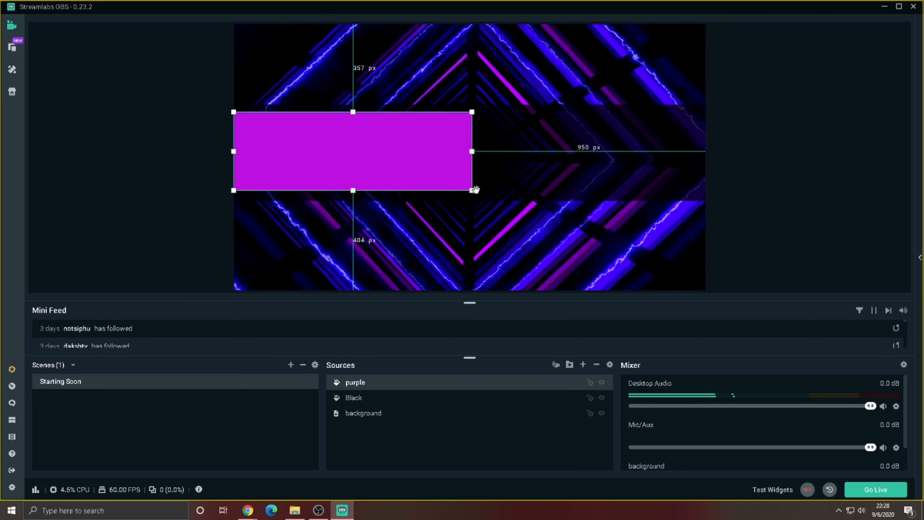
drag(473, 190, 689, 263)
drag(618, 223, 613, 243)
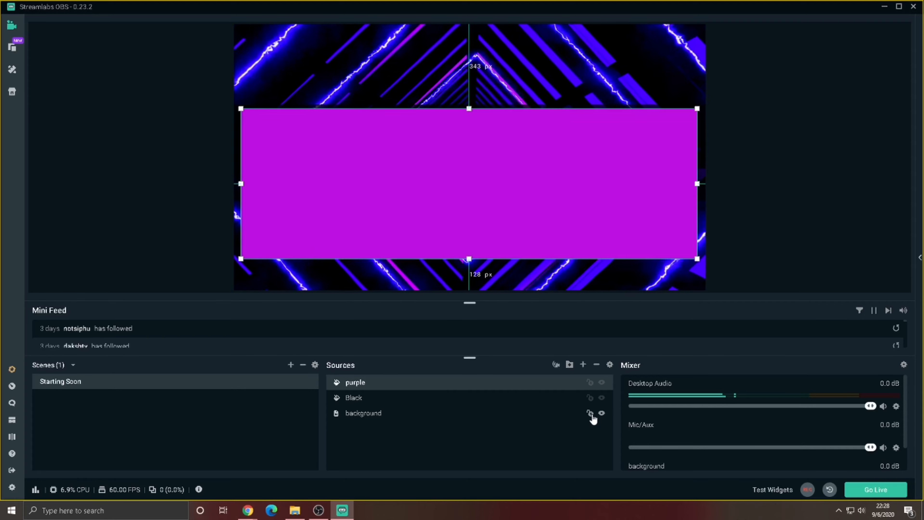
Lock the background source and resize the purple band to full canvas width, about 346 px from the top edge and 381 px from the bottom.
click(590, 414)
click(542, 225)
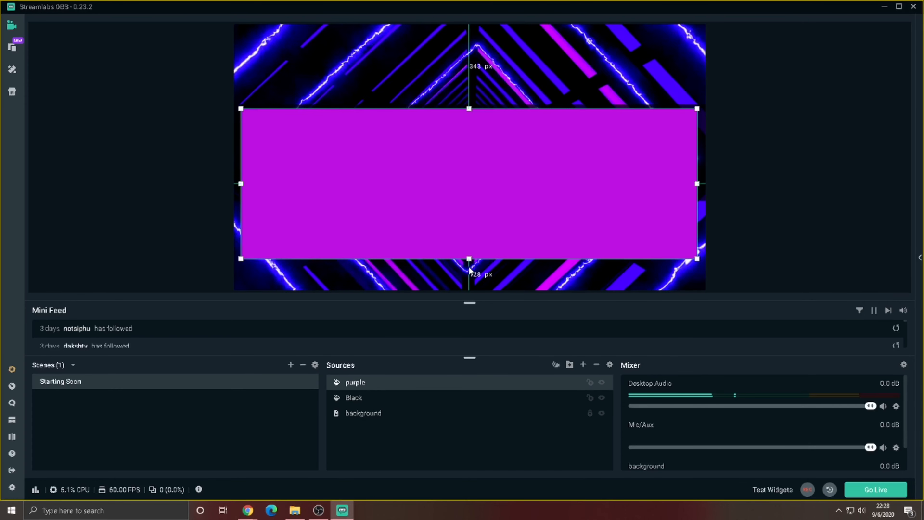
drag(470, 253, 469, 193)
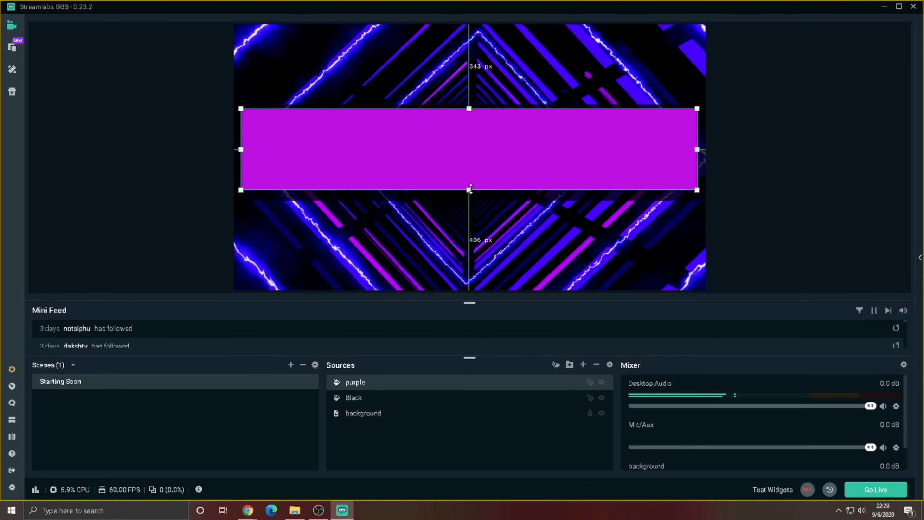
drag(471, 130, 463, 130)
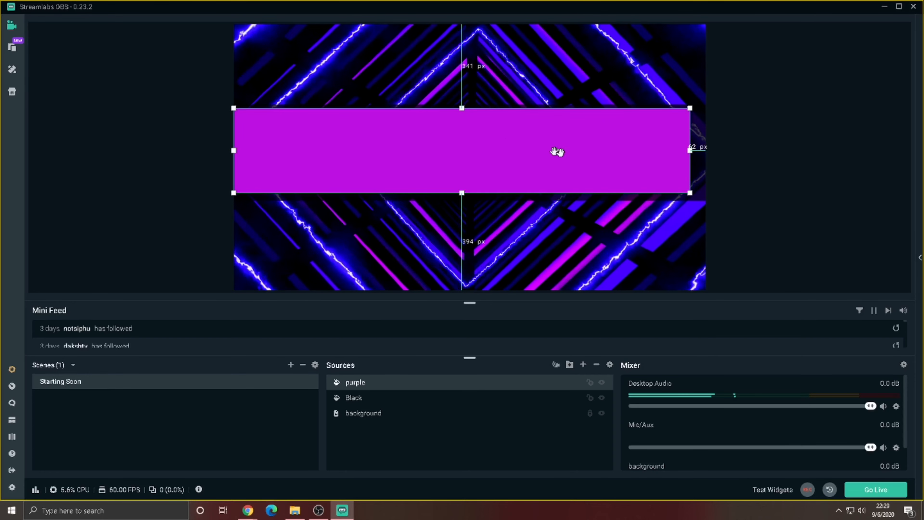
drag(691, 192, 707, 196)
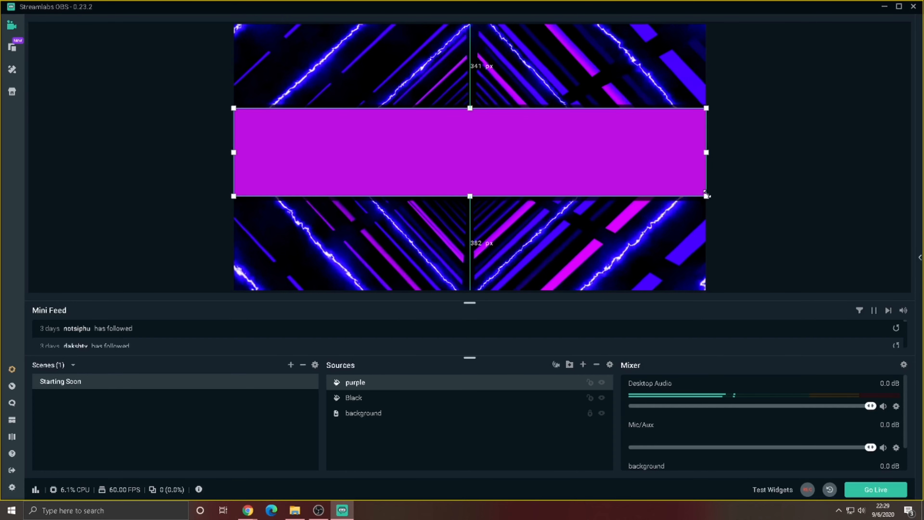
drag(471, 108, 470, 109)
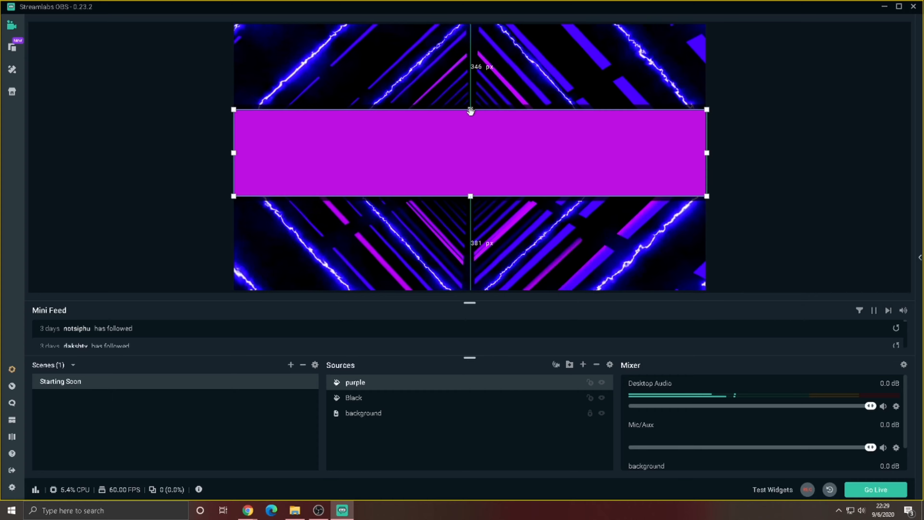
click(839, 199)
click(547, 142)
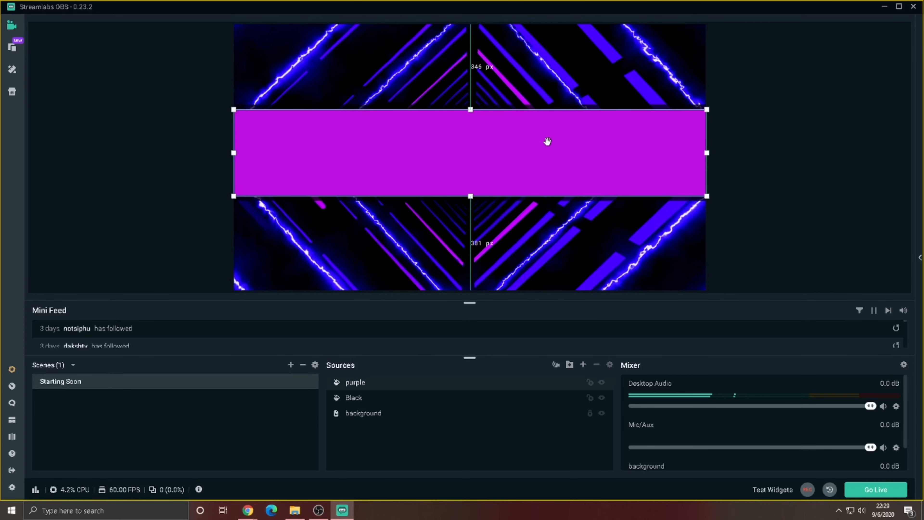
Copy the filters of the Black source and paste them onto the purple source.
click(492, 401)
right_click(491, 401)
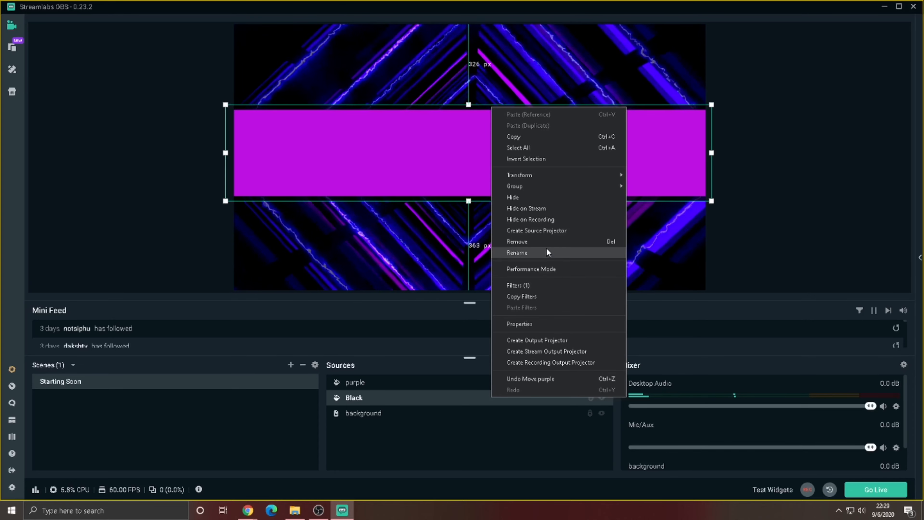
click(551, 297)
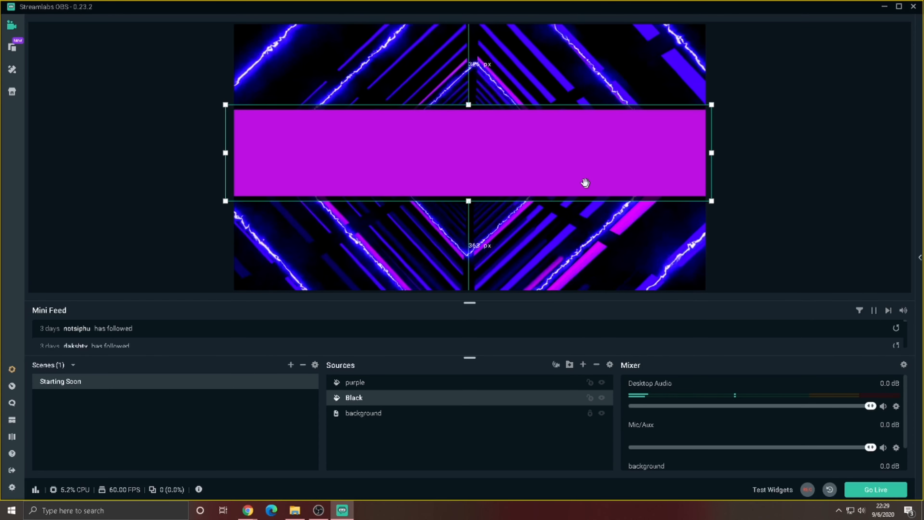
click(512, 151)
right_click(513, 150)
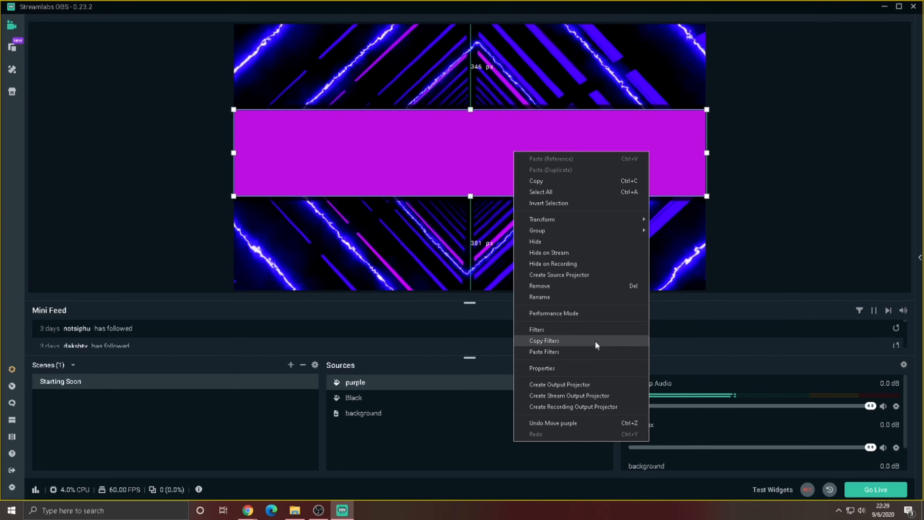
click(598, 349)
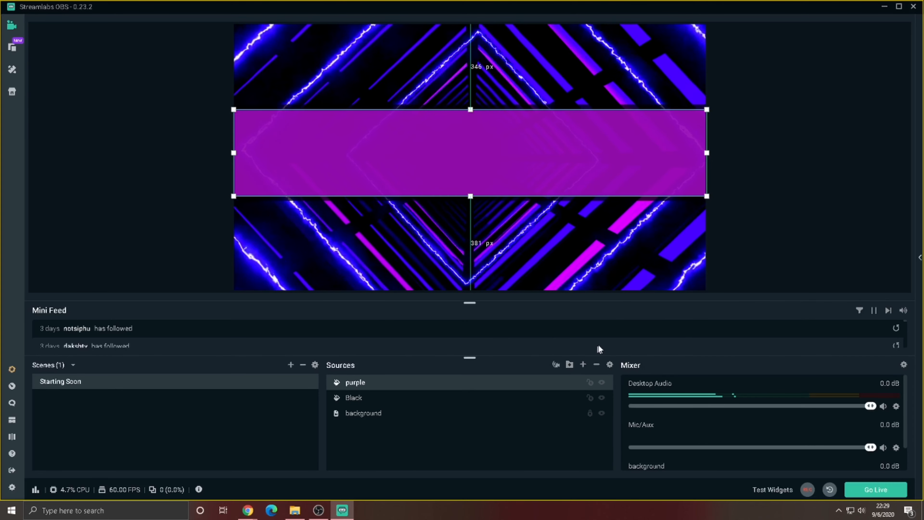
click(777, 209)
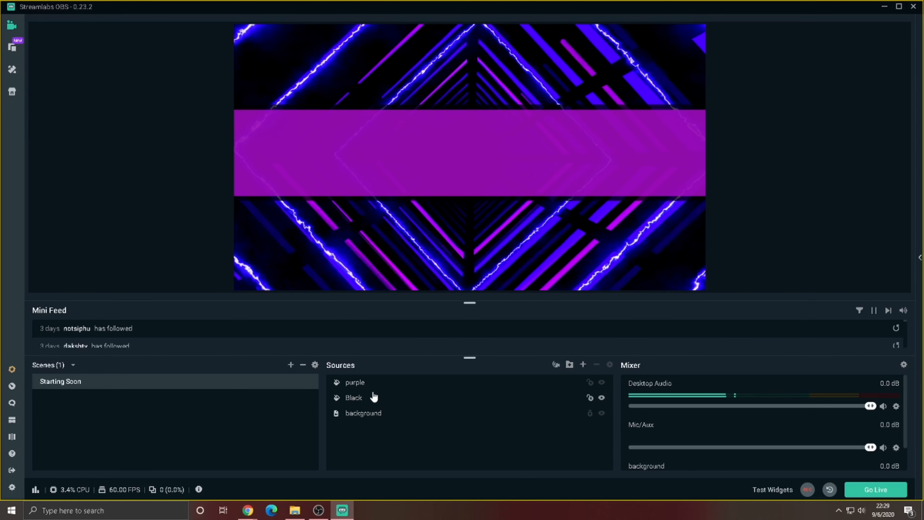
Change the purple source's color to the violet preset (#9013fe) and accept its settings.
double_click(375, 383)
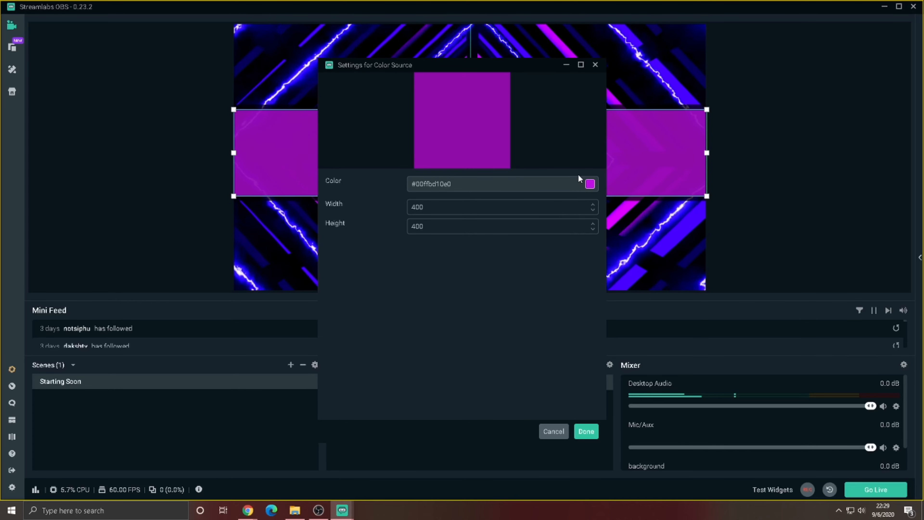
click(590, 184)
click(546, 315)
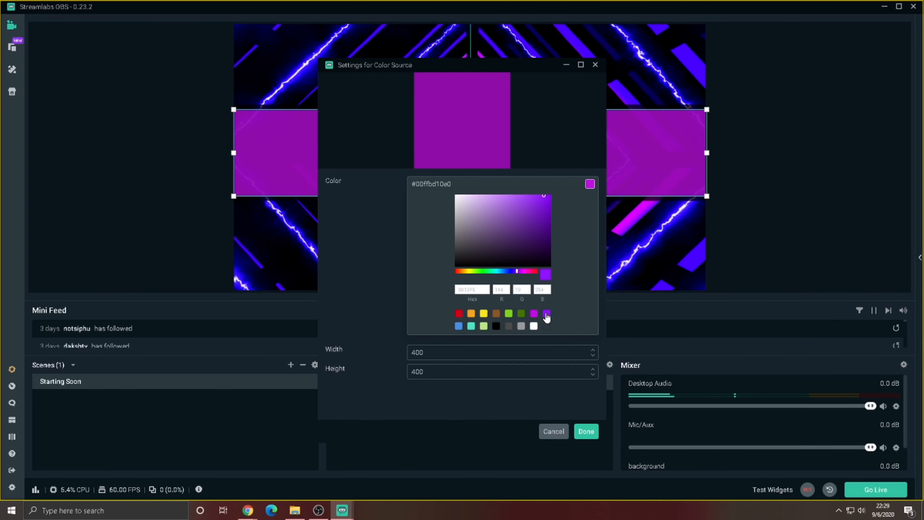
click(589, 430)
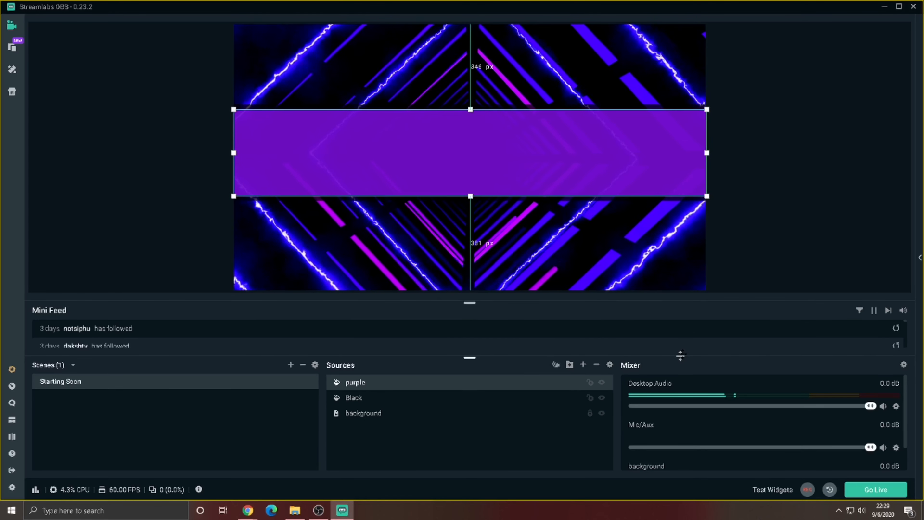
click(805, 210)
Set the hue shift of the background source's Color Correction filter to about 31.3 and accept it.
click(381, 414)
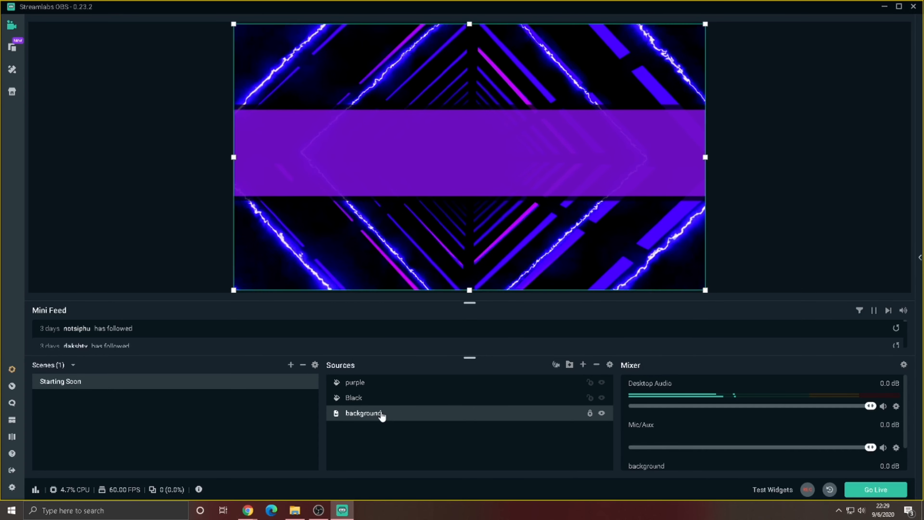
double_click(381, 413)
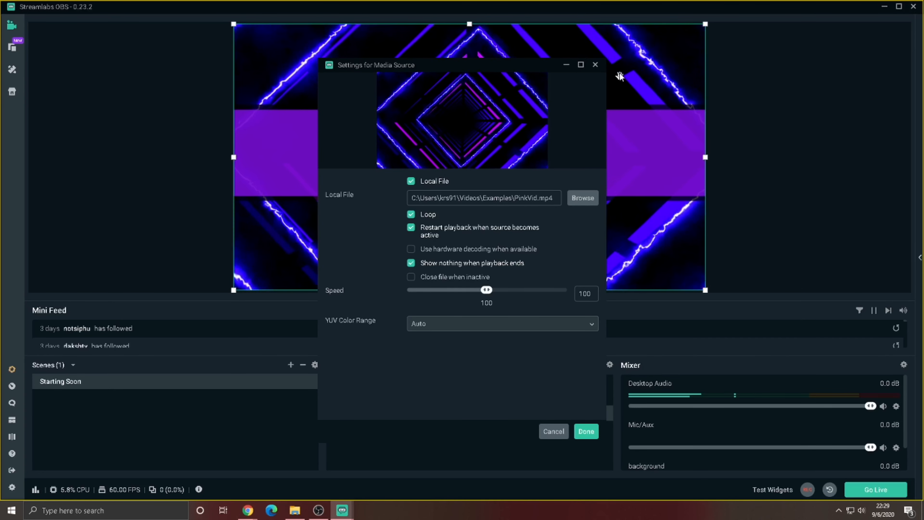
click(595, 65)
right_click(367, 413)
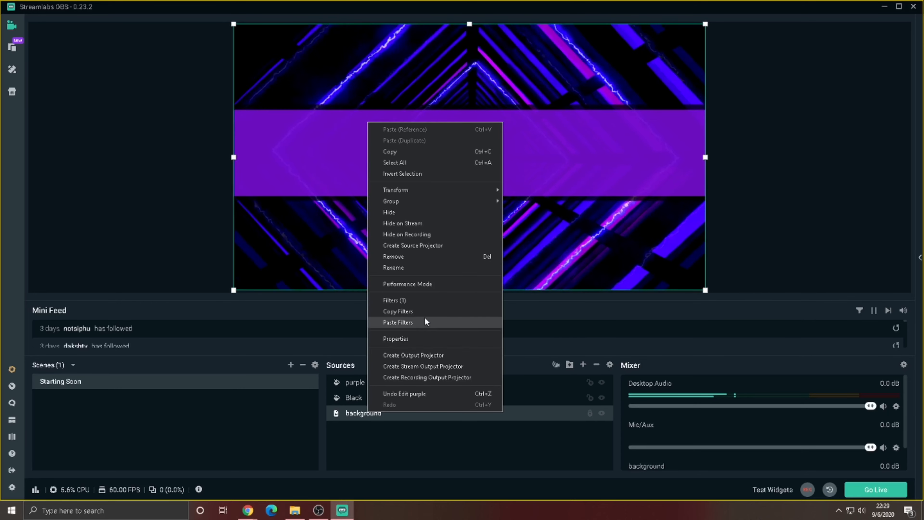
click(424, 301)
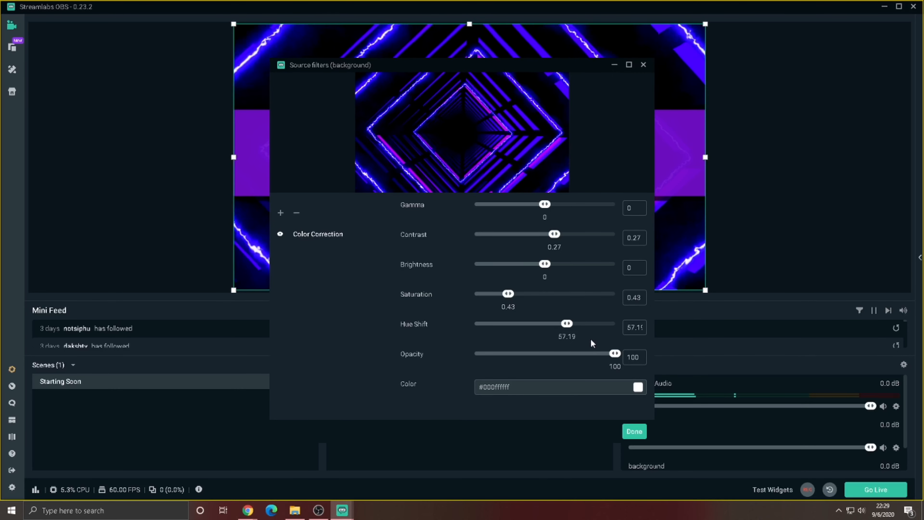
drag(572, 321, 558, 326)
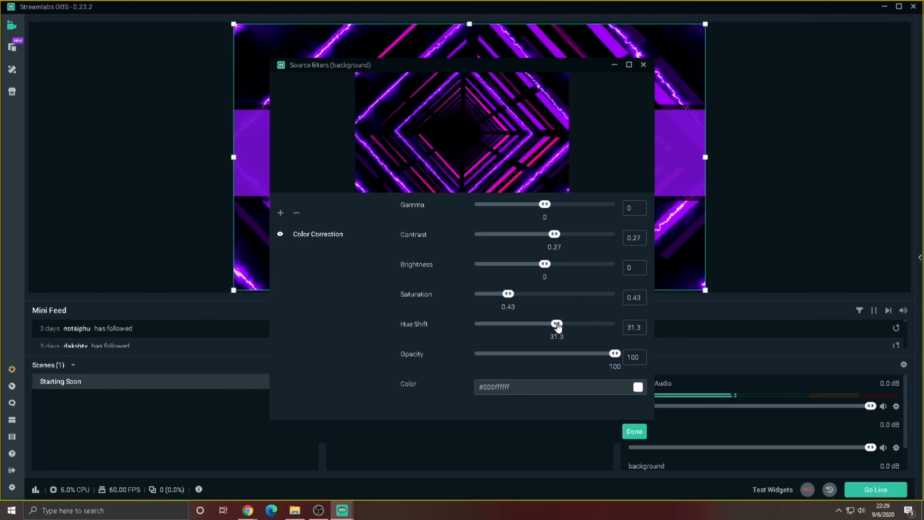
drag(558, 62, 722, 111)
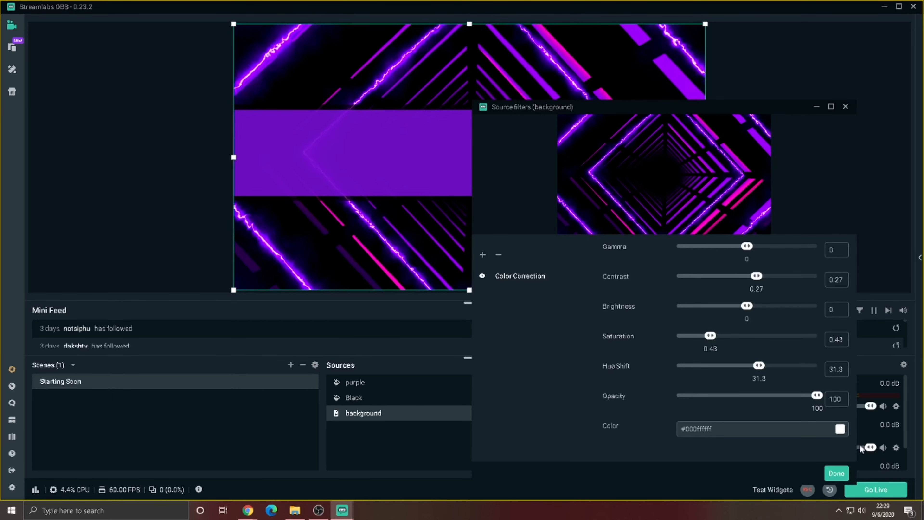
click(837, 473)
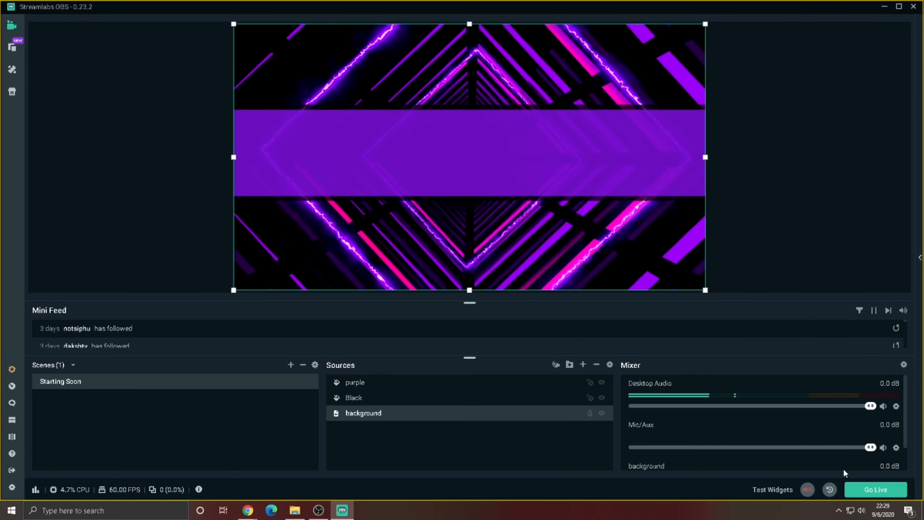
Move the purple source below Black in the source order.
click(386, 384)
drag(386, 385, 392, 400)
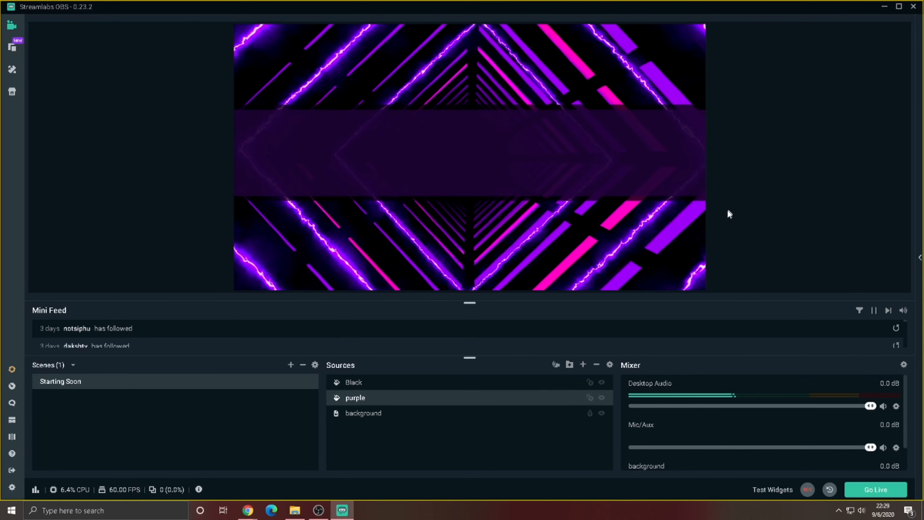
click(728, 209)
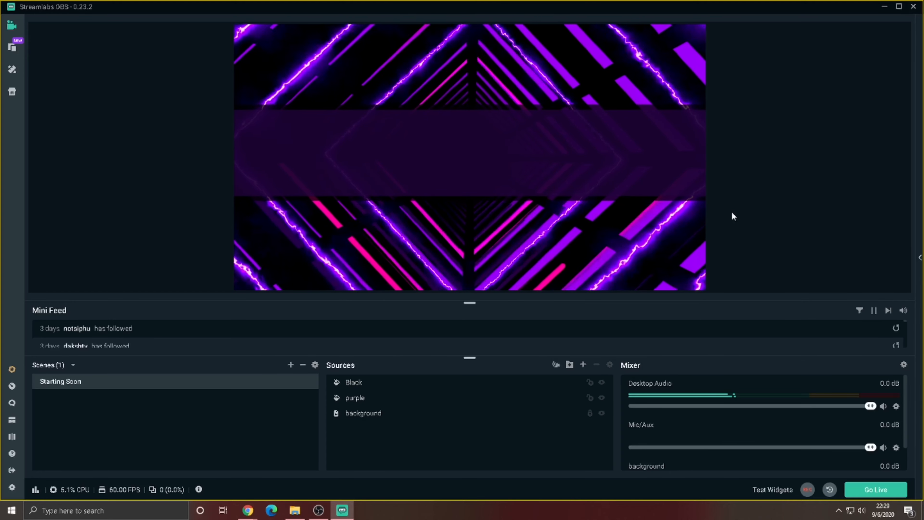
Add a new Text (GDI+) source named Starting Soon.
click(583, 364)
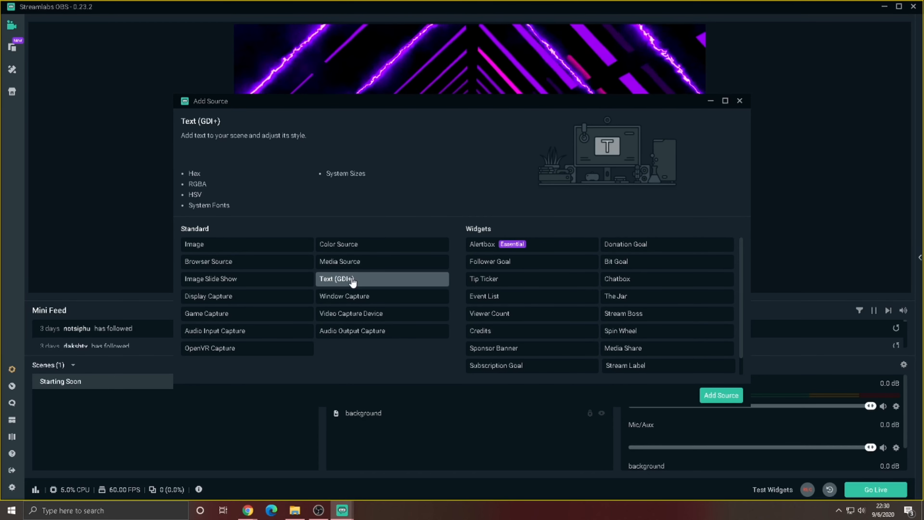
click(721, 396)
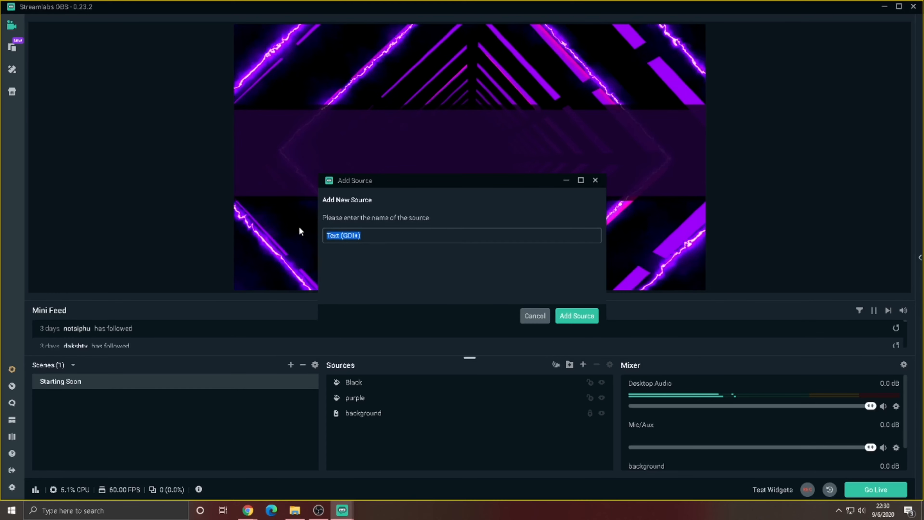
text(Starting Soo)
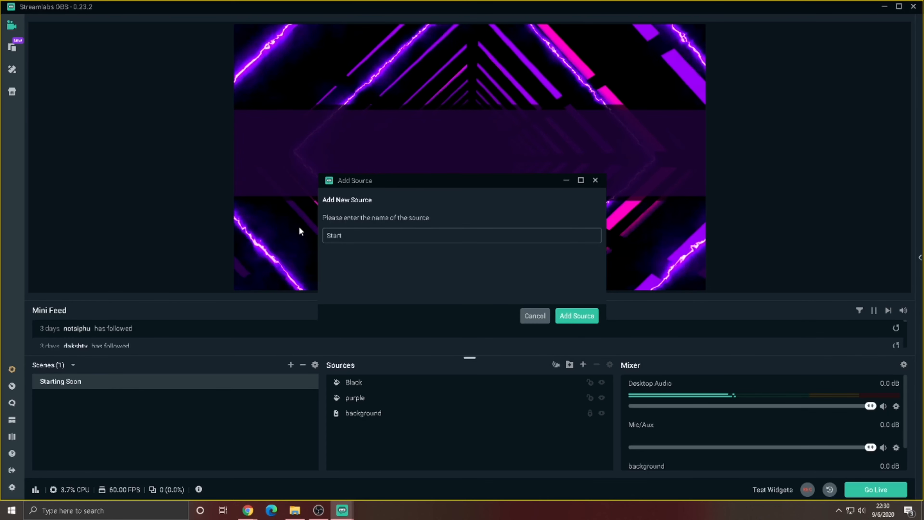
text(n)
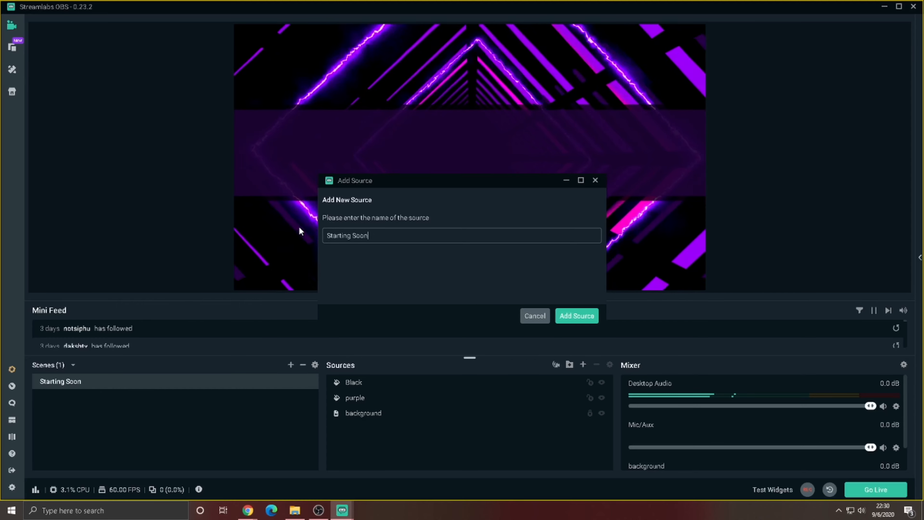
click(569, 316)
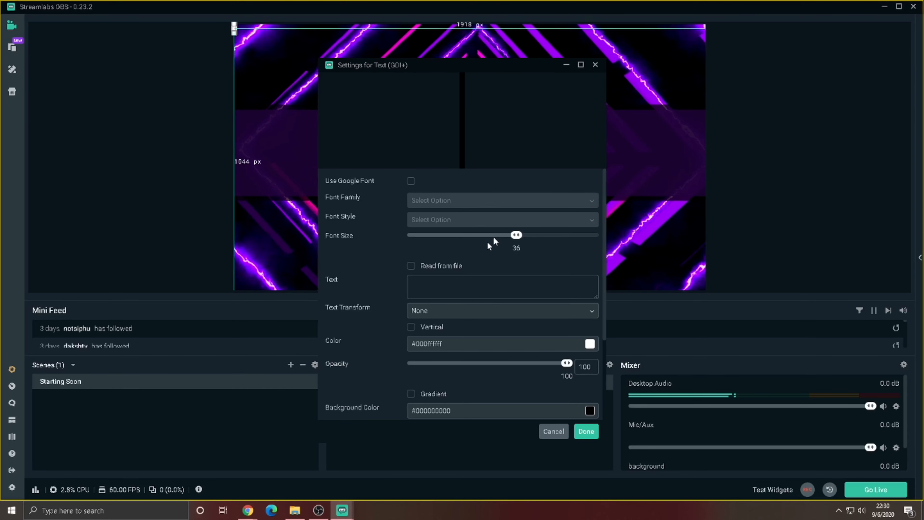
Enter Starting Soon as the source's text and set its font size to 288.
click(474, 277)
text(S)
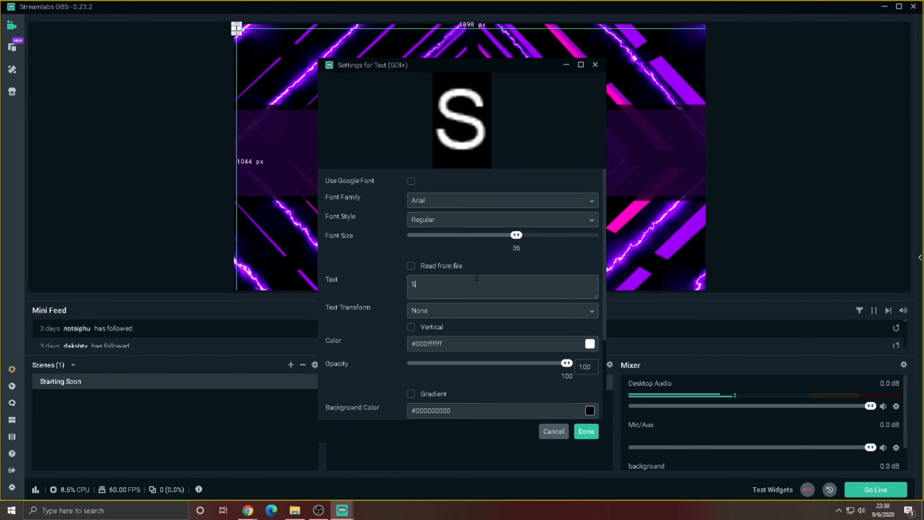
text(tart)
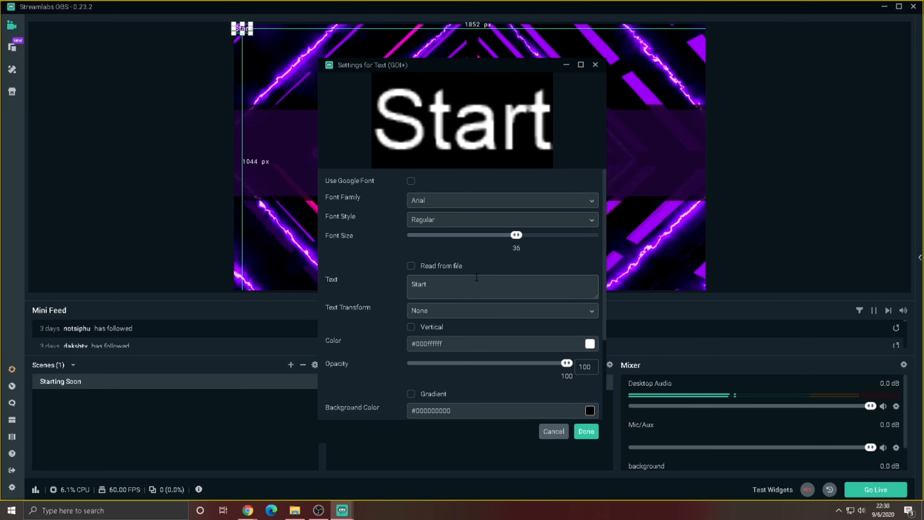
text(ing )
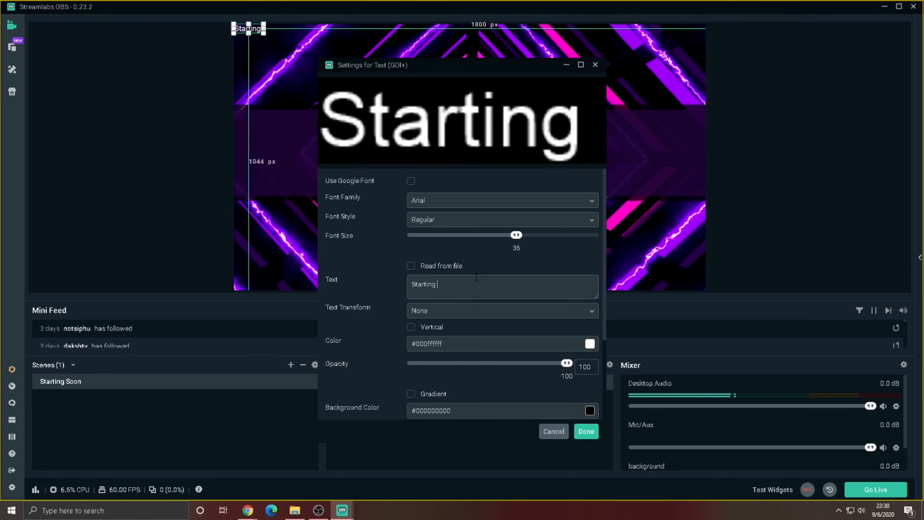
text(Soon)
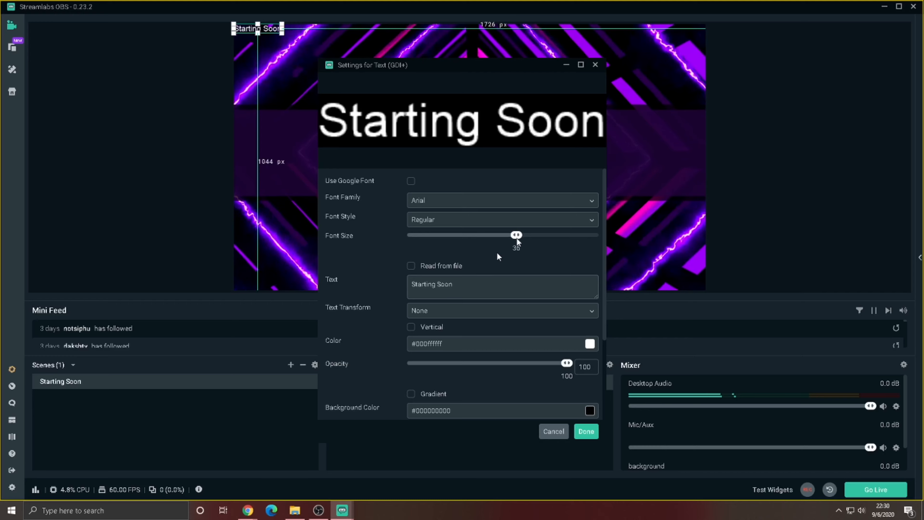
drag(517, 235, 610, 246)
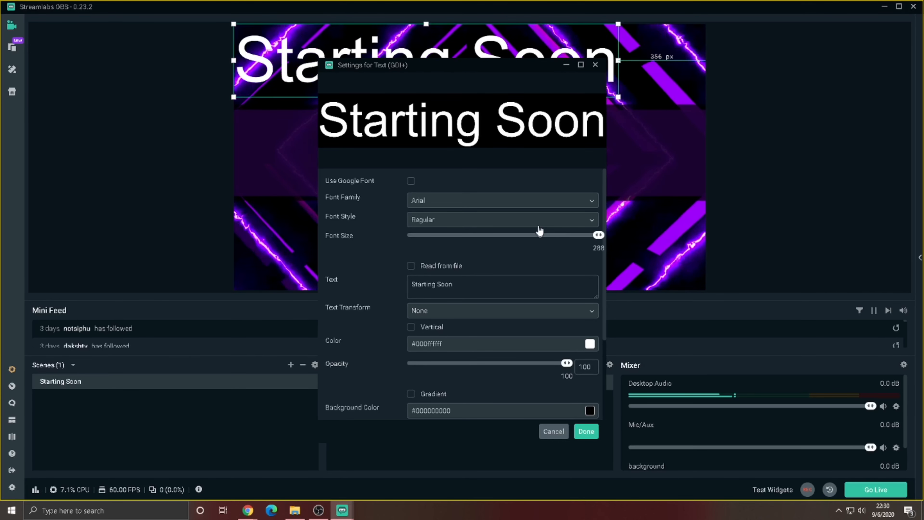
Change the text's font family to Blade Runner Movie Font.
click(588, 204)
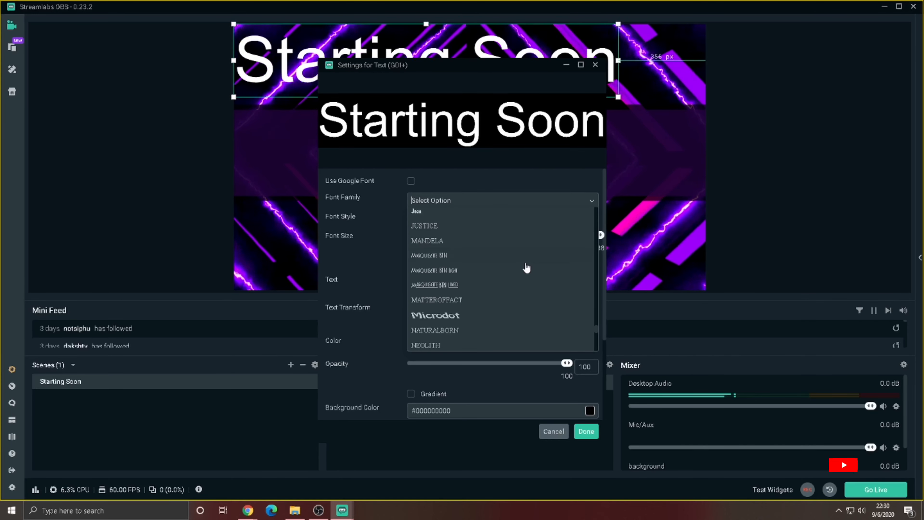
scroll(526, 268, down, 5)
scroll(527, 267, up, 10)
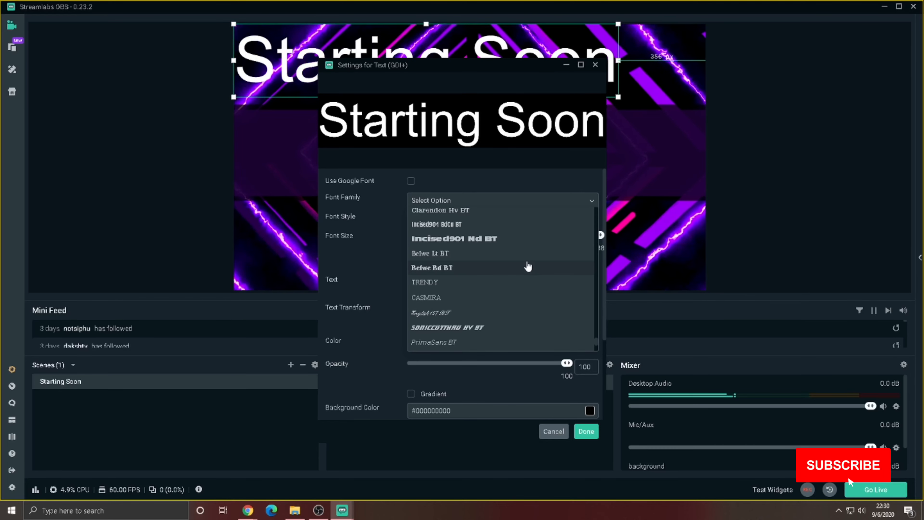
scroll(528, 267, up, 3)
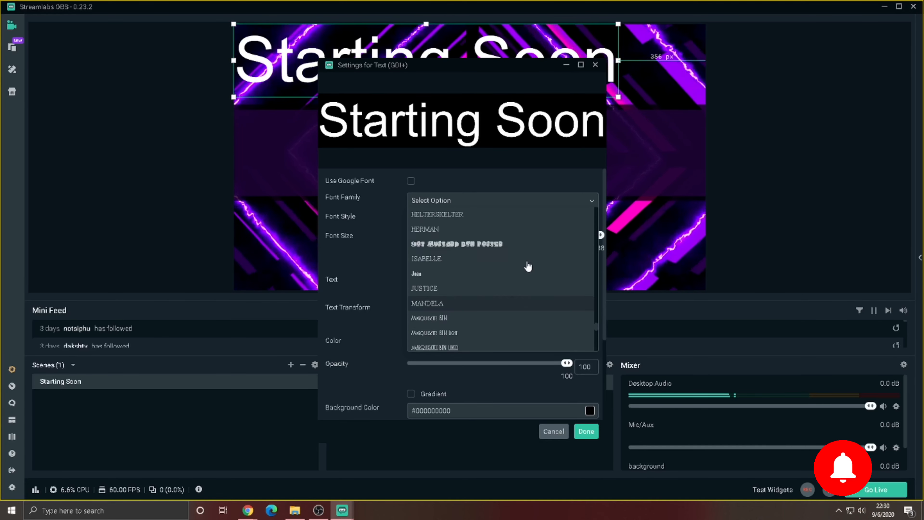
scroll(528, 266, up, 4)
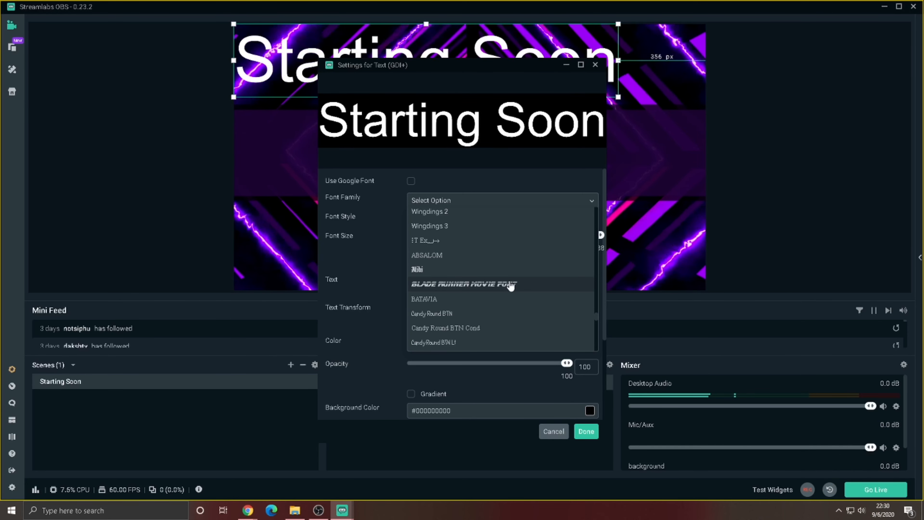
click(512, 285)
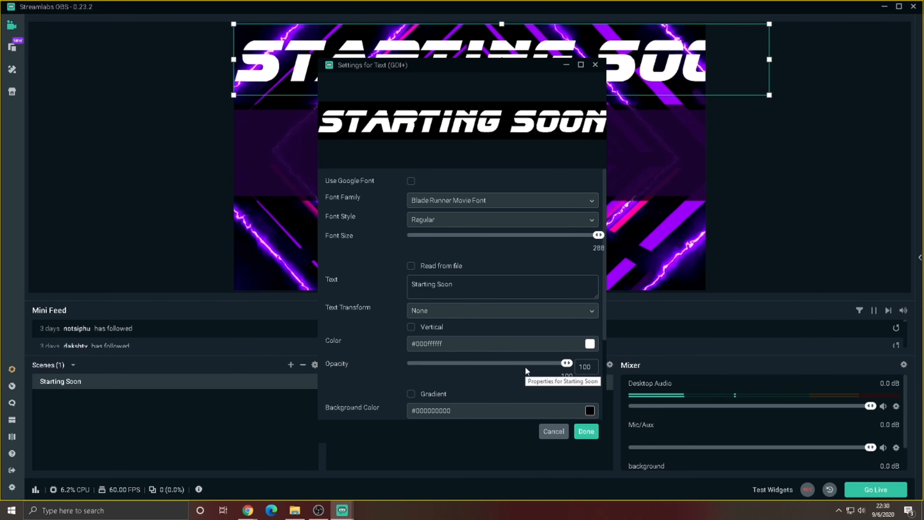
Enable the text's outline, choose purple as its outline color, and accept the text settings.
scroll(526, 367, down, 3)
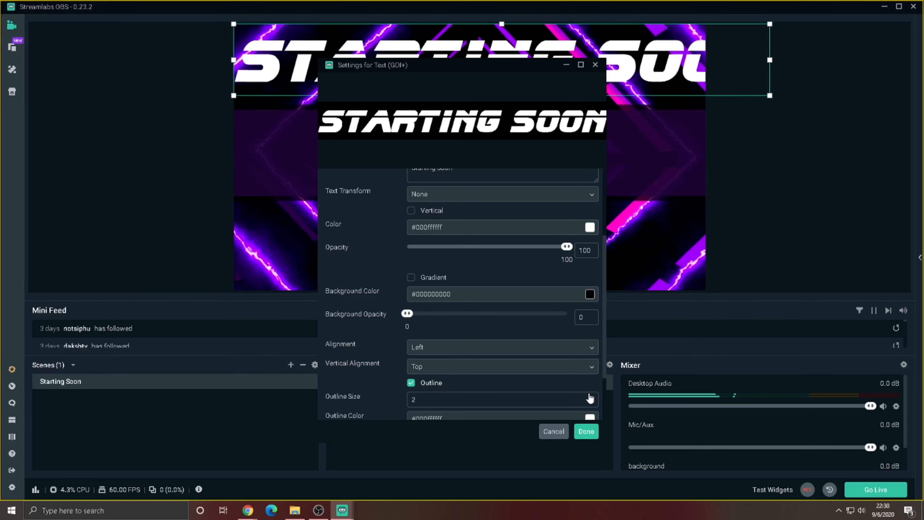
scroll(593, 400, down, 2)
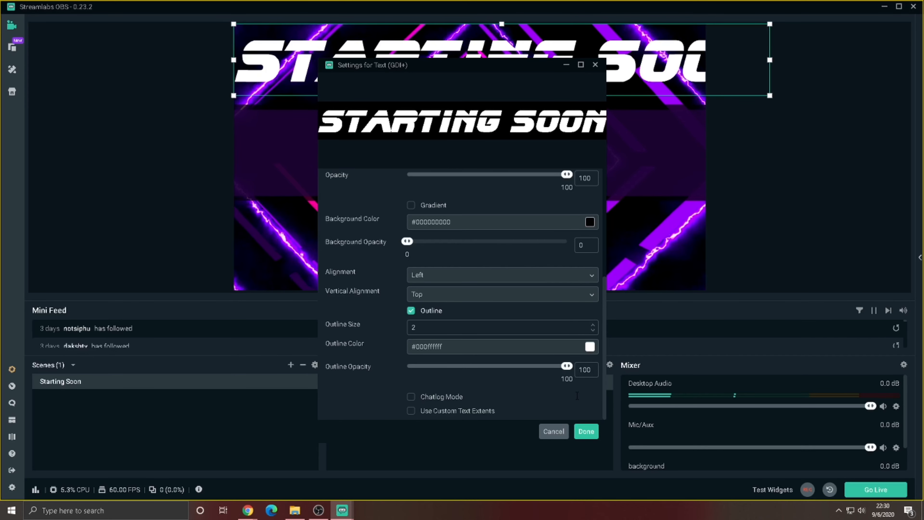
click(590, 348)
scroll(544, 378, down, 4)
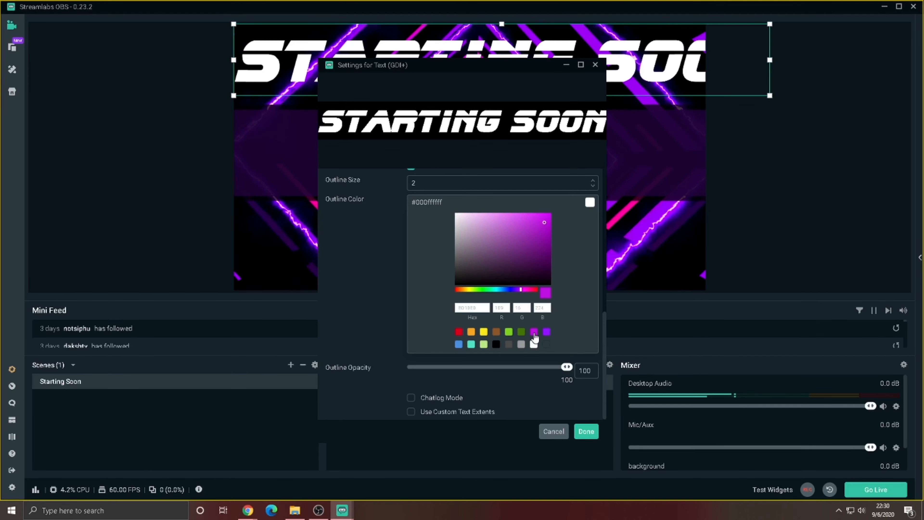
click(586, 431)
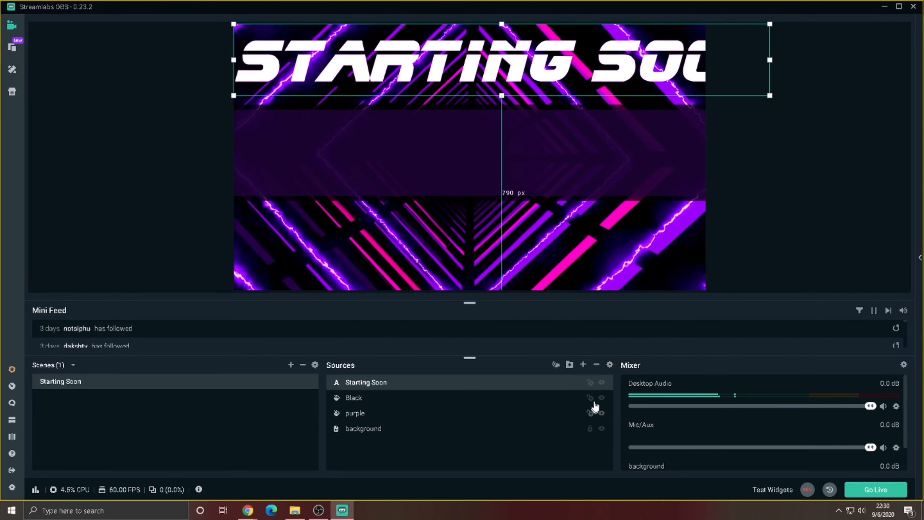
Move the Starting Soon text onto the dark purple band and scale it down to fit within the canvas width.
drag(592, 84, 602, 162)
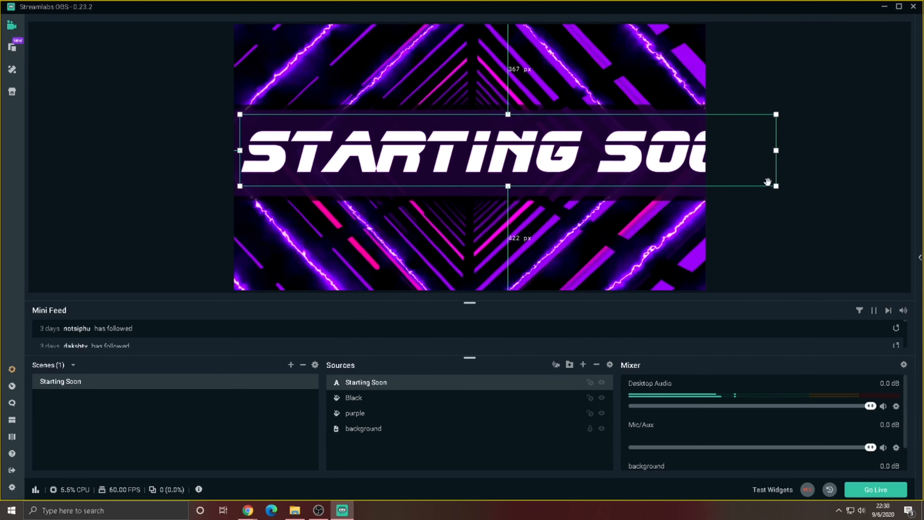
drag(776, 186, 684, 162)
click(751, 176)
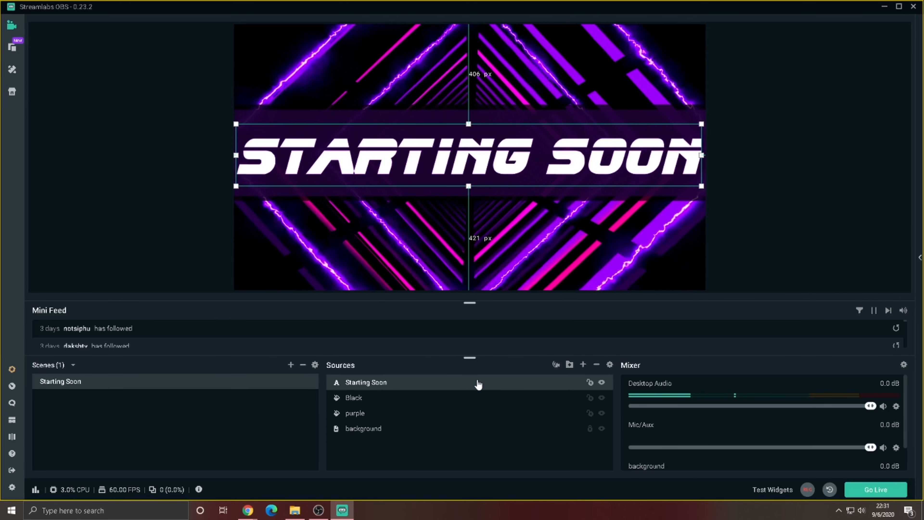
click(785, 209)
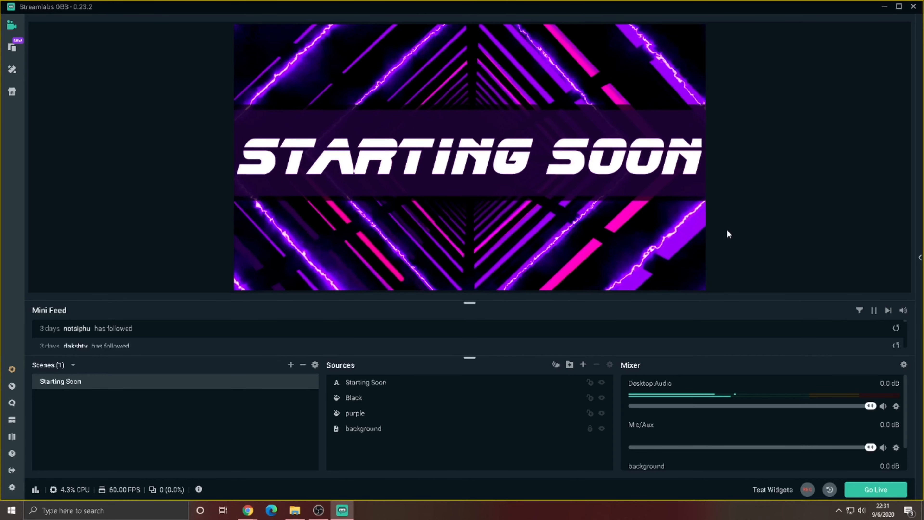
Nudge the Starting Soon text slightly upward so it sits vertically centered in the band.
click(644, 153)
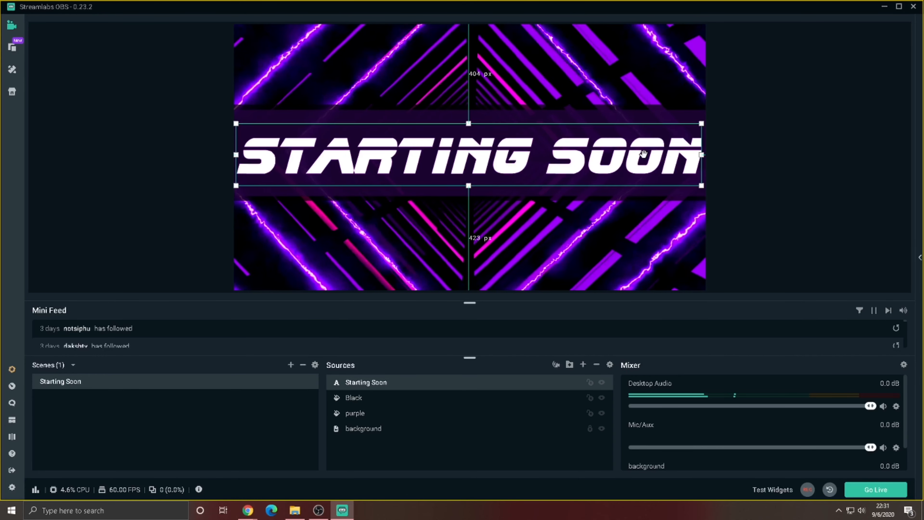
drag(643, 153, 643, 153)
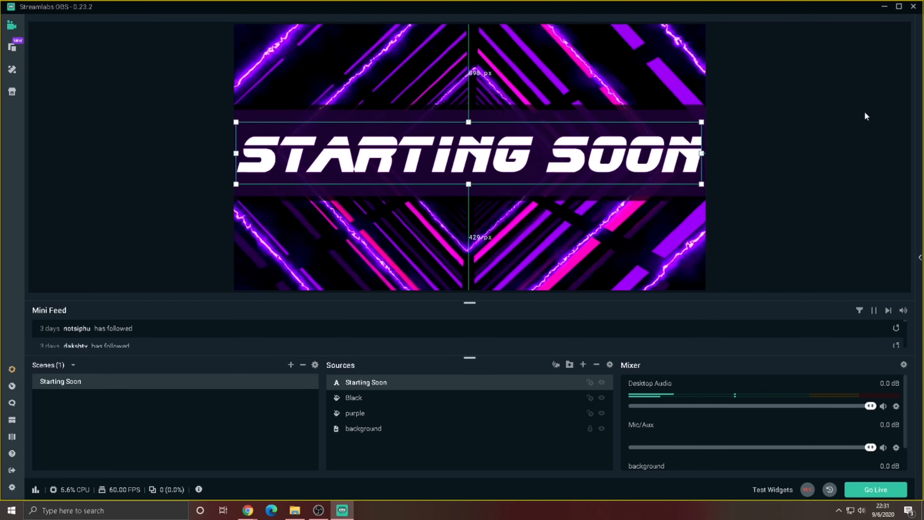
click(867, 116)
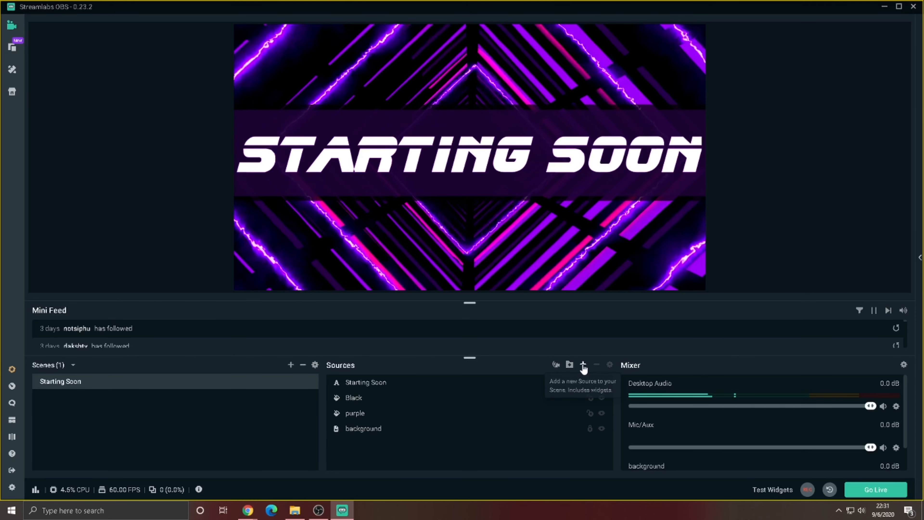
Add a new Image source named Icon to the scene.
click(583, 364)
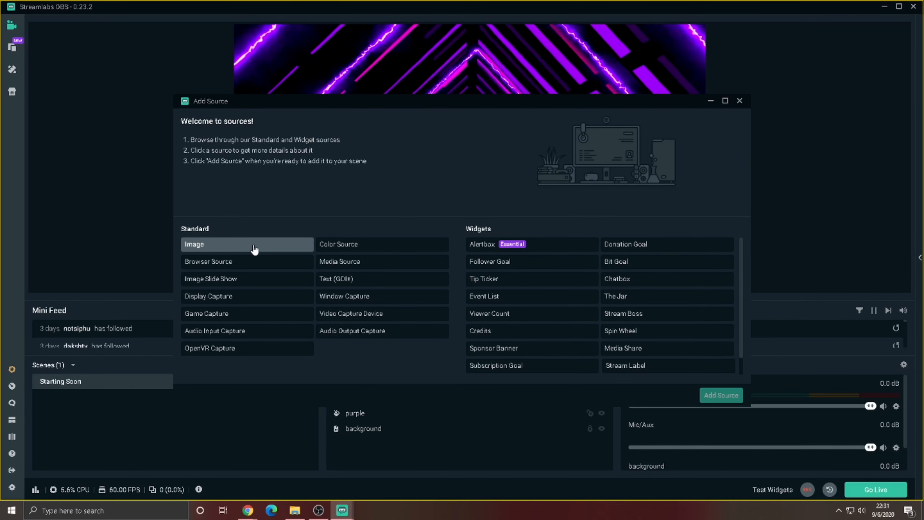
click(731, 398)
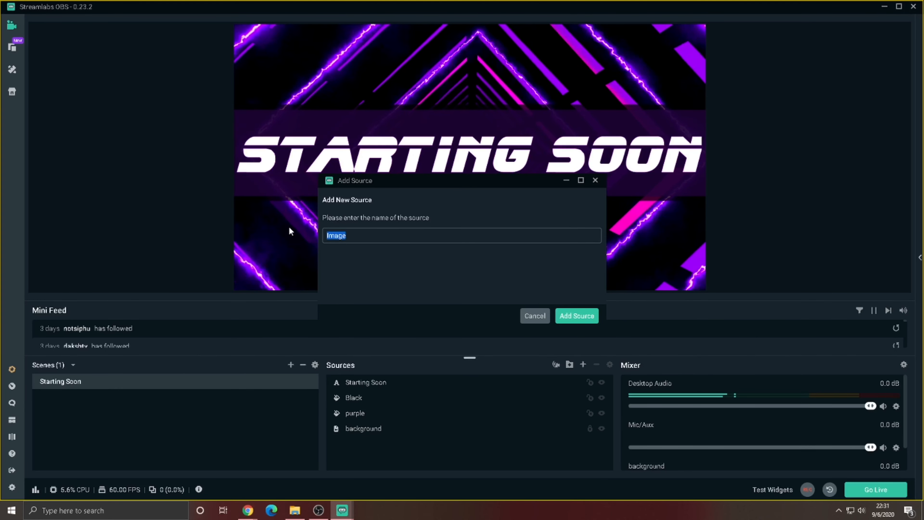
text(I)
text(con)
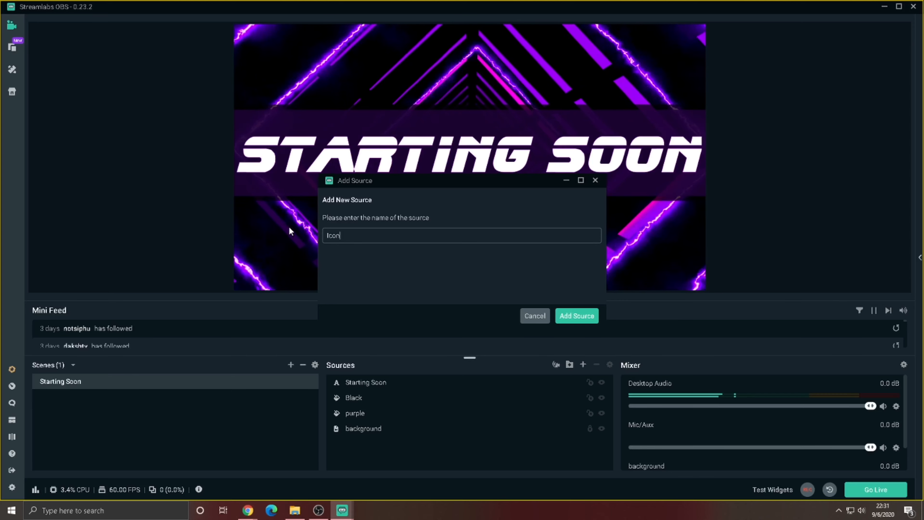
click(577, 316)
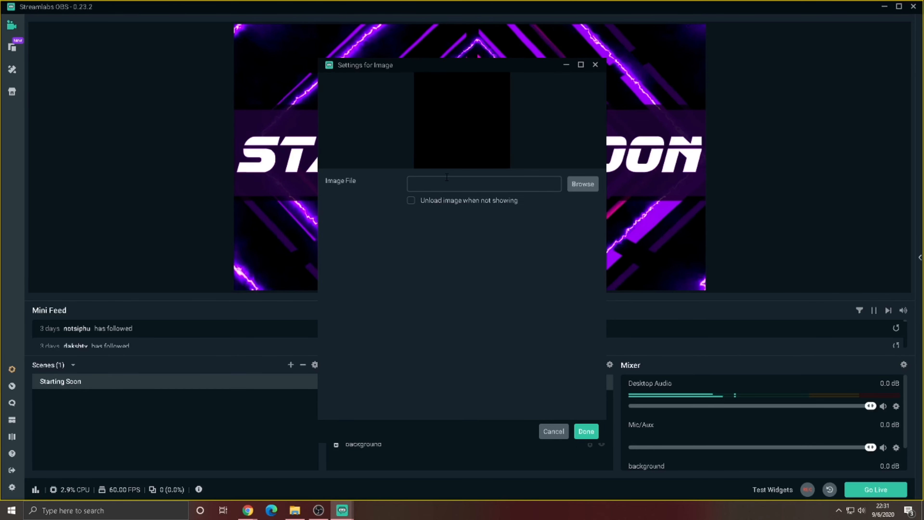
Load socialmediaicon from the Examples folder as the Icon source's image file and accept the settings.
click(582, 181)
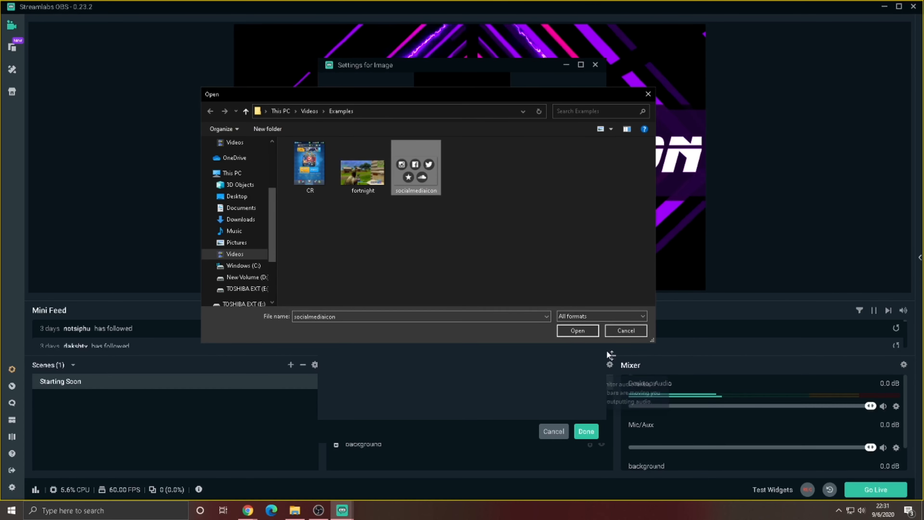
click(589, 330)
click(586, 431)
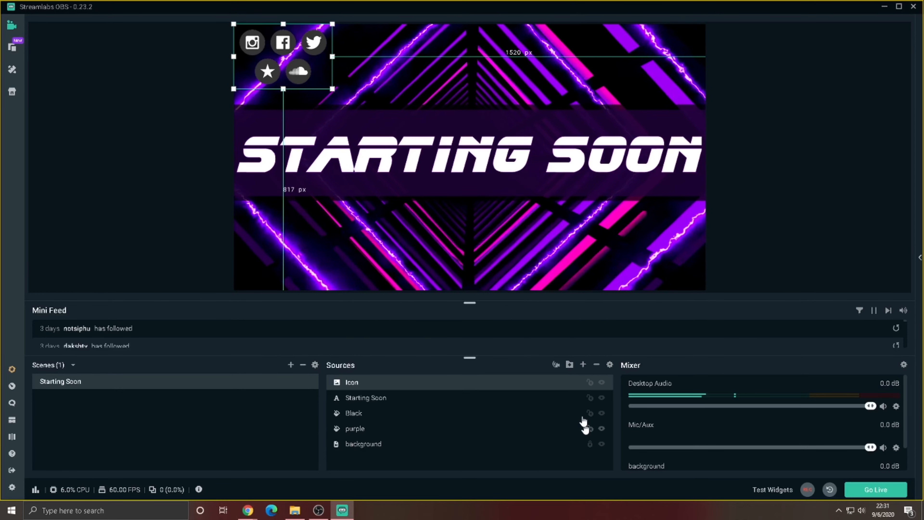
Shrink and place the Icon image at the band's lower-right corner, then crop off its bottom row of icons.
drag(331, 82, 677, 186)
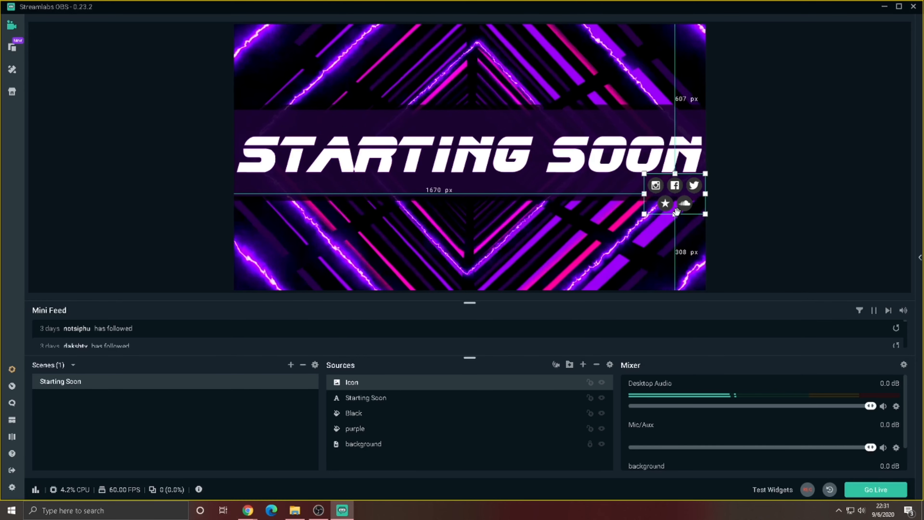
drag(676, 212, 684, 197)
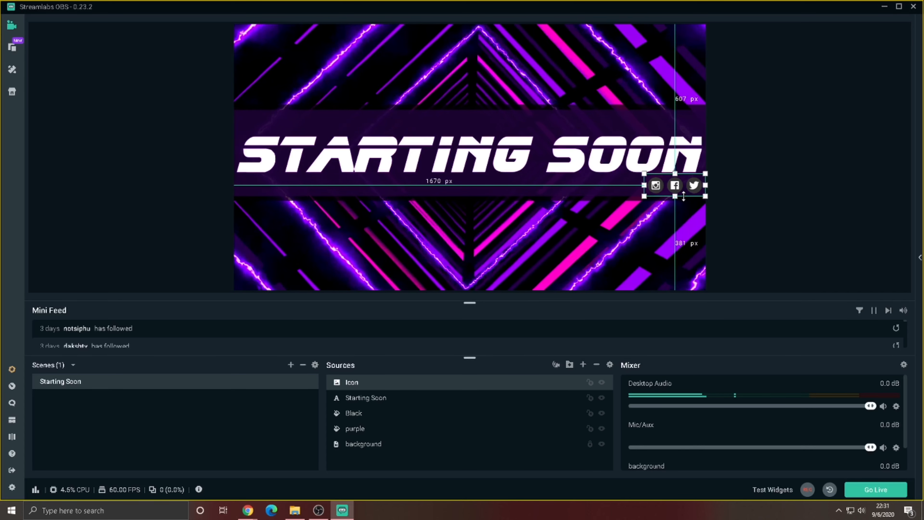
click(750, 182)
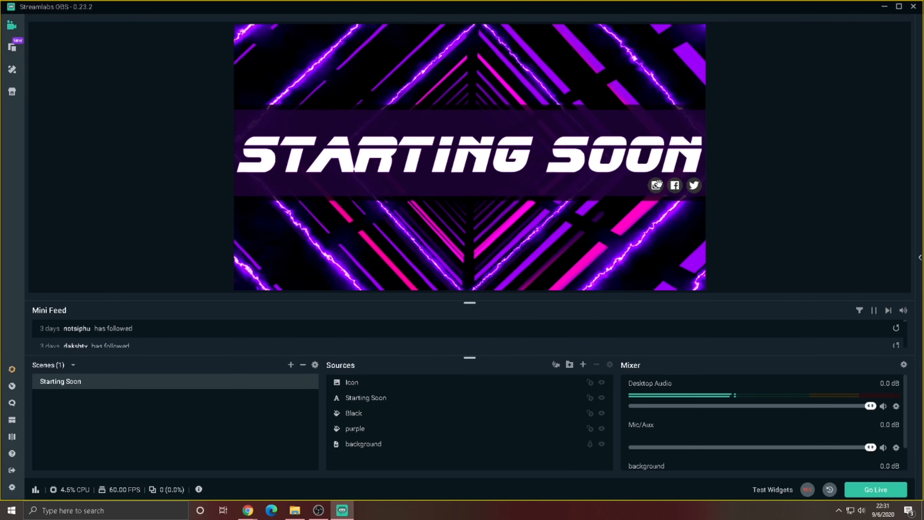
click(657, 184)
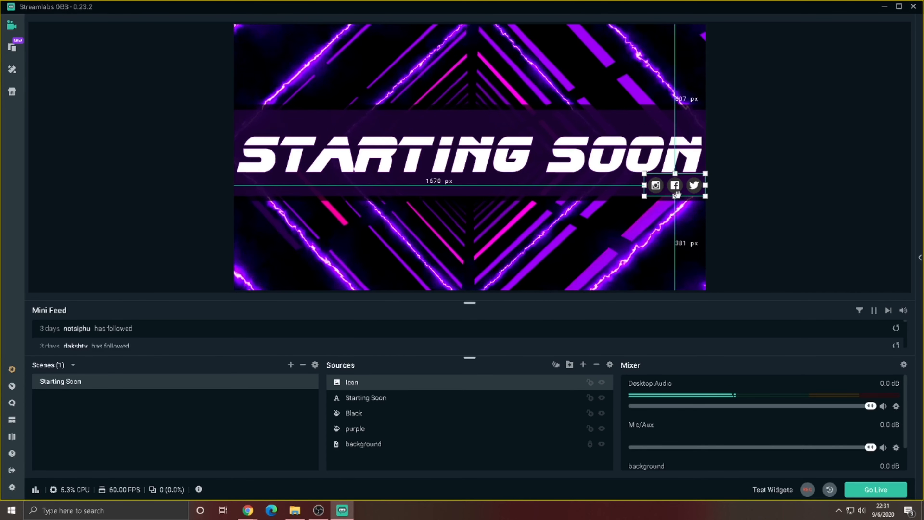
click(776, 193)
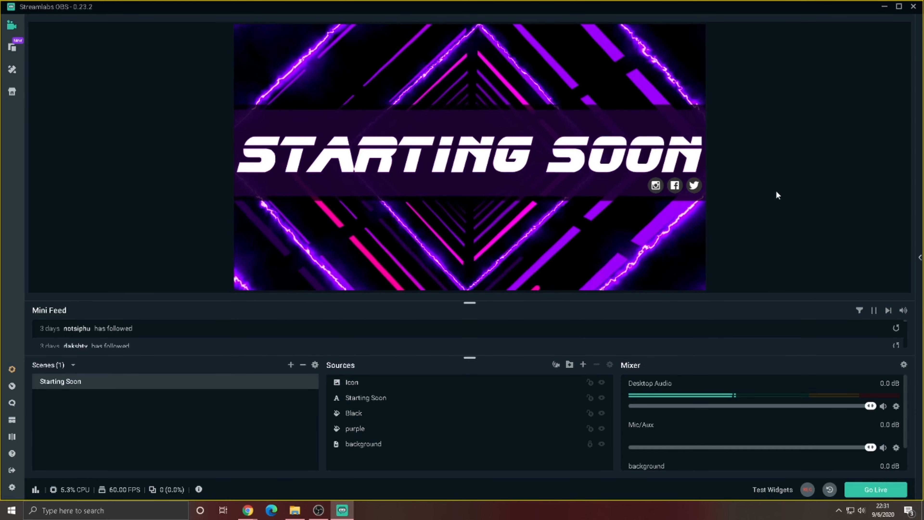
Add a Color Key filter to the Icon source.
click(688, 184)
right_click(687, 185)
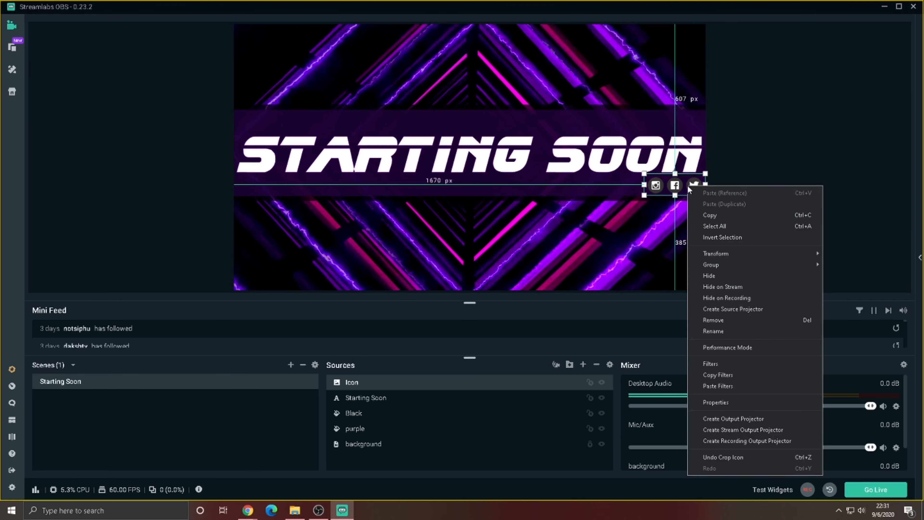
click(714, 364)
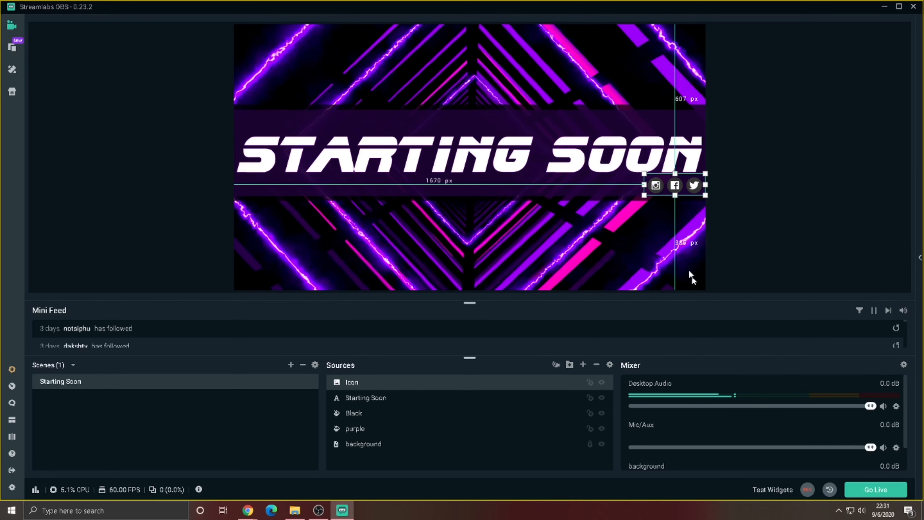
click(277, 212)
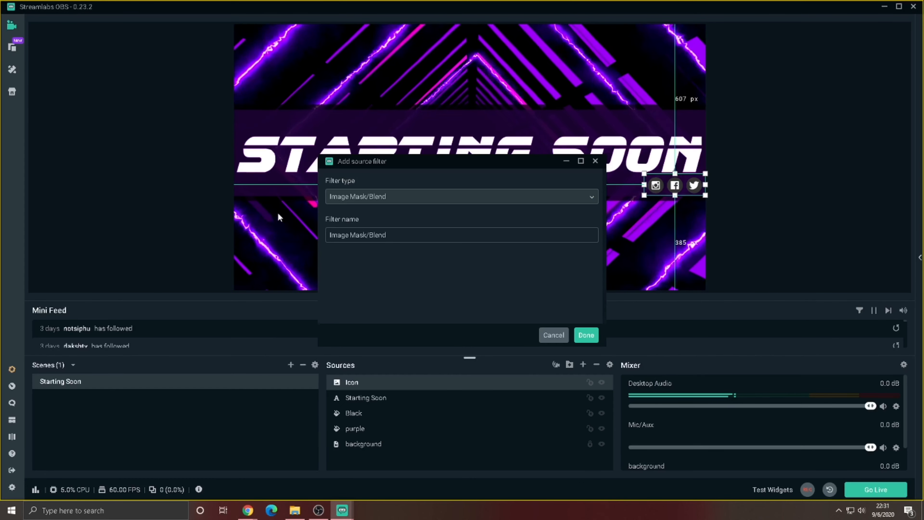
click(591, 196)
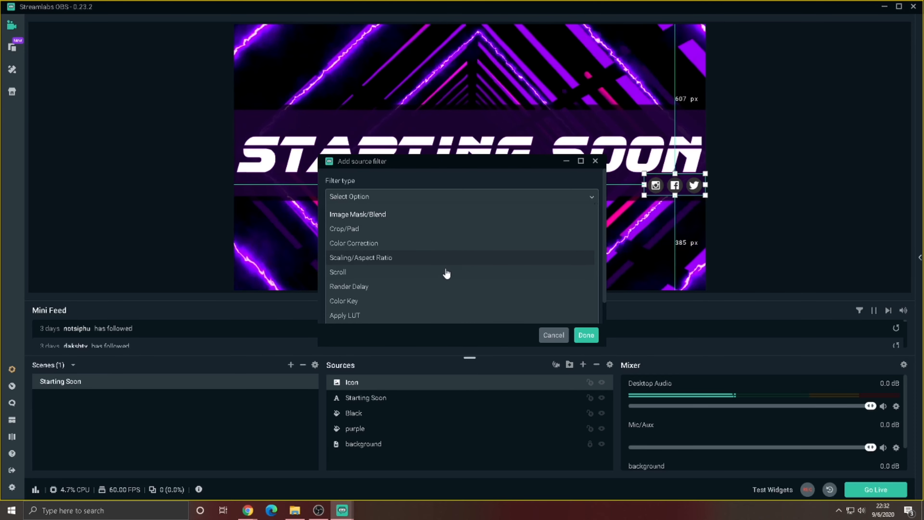
click(446, 300)
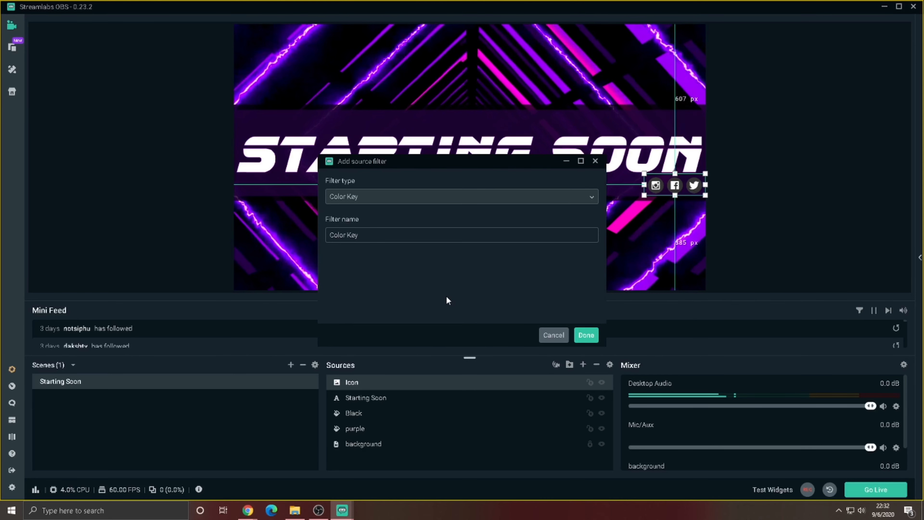
click(586, 335)
Set the Color Key filter's key color type to Custom Color and its key color to dark gray 303030.
click(609, 209)
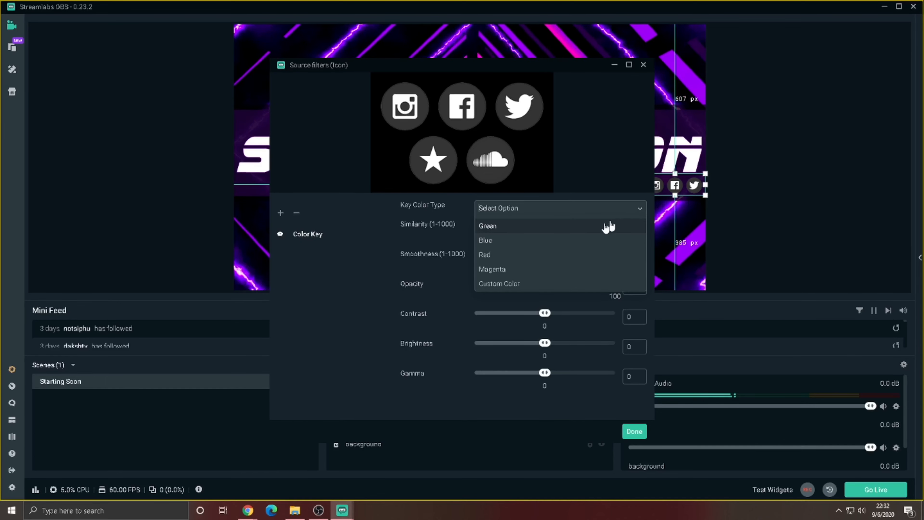
click(531, 284)
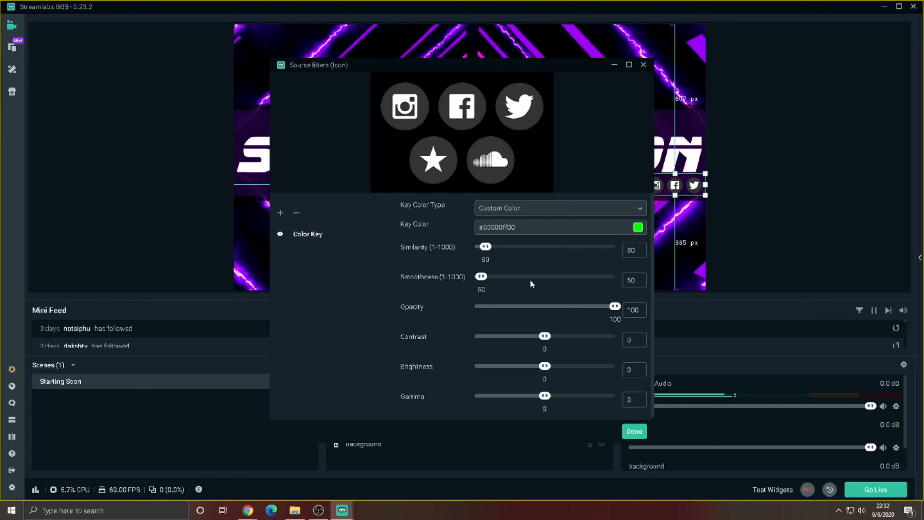
click(638, 227)
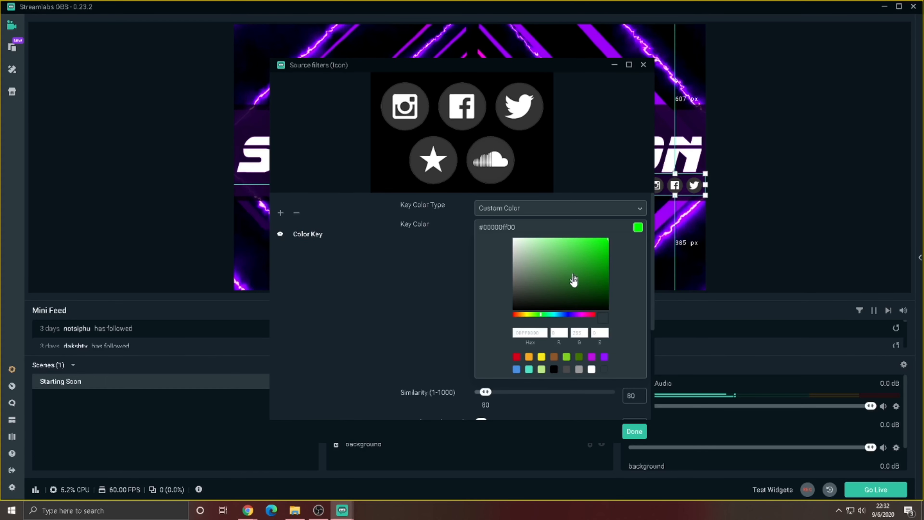
click(513, 299)
click(512, 295)
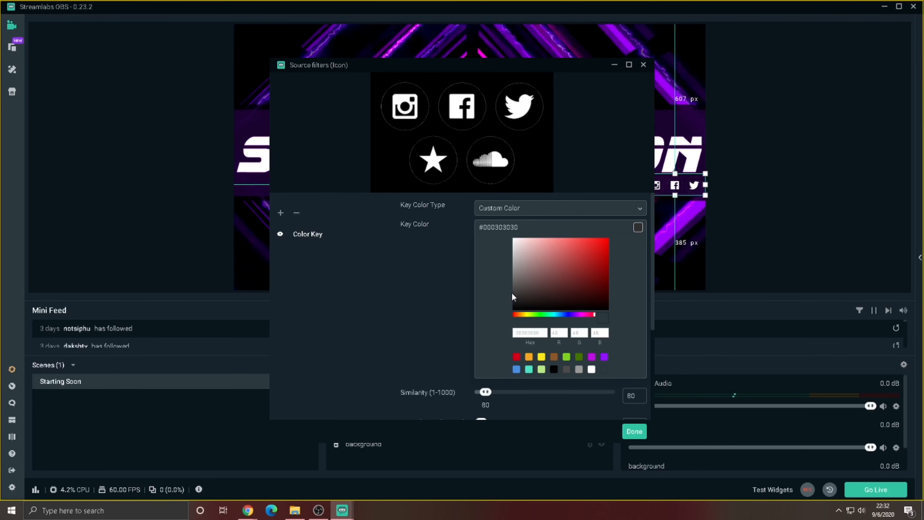
Refine the Color Key filter's key color to the dark gray 292828.
click(513, 300)
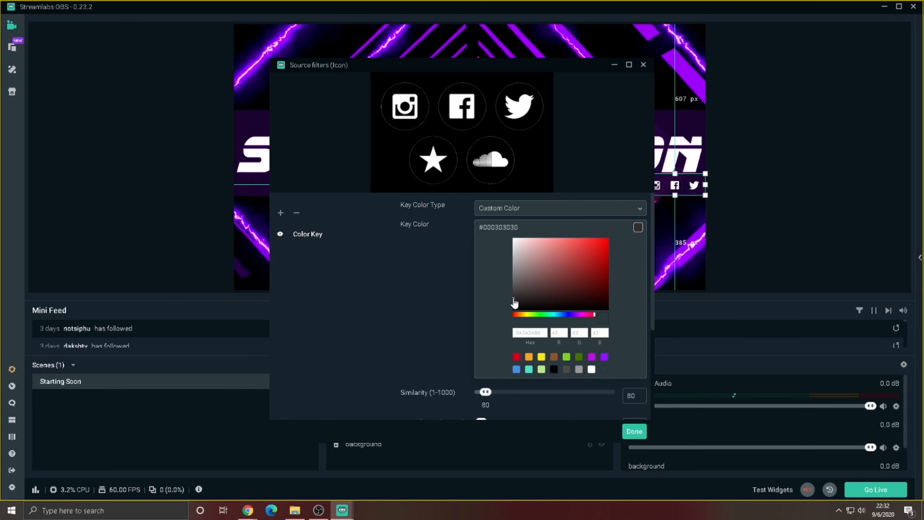
click(512, 300)
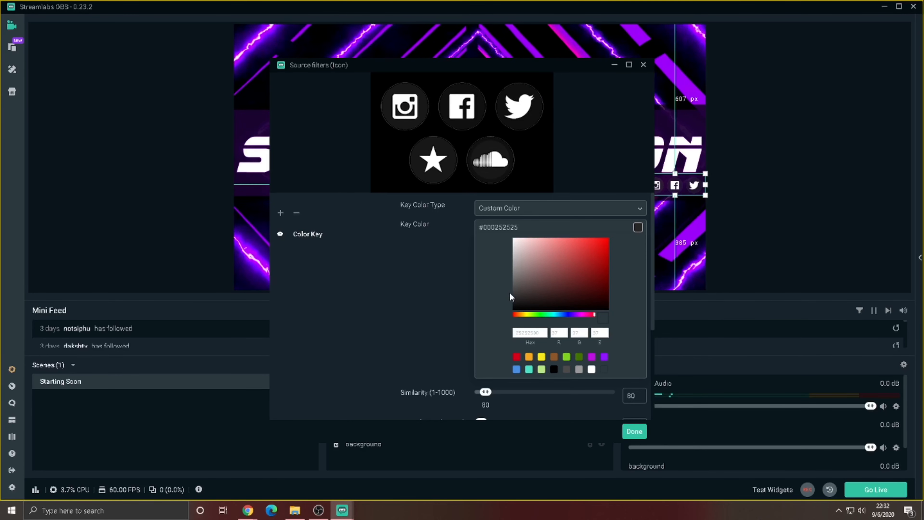
click(514, 295)
click(514, 301)
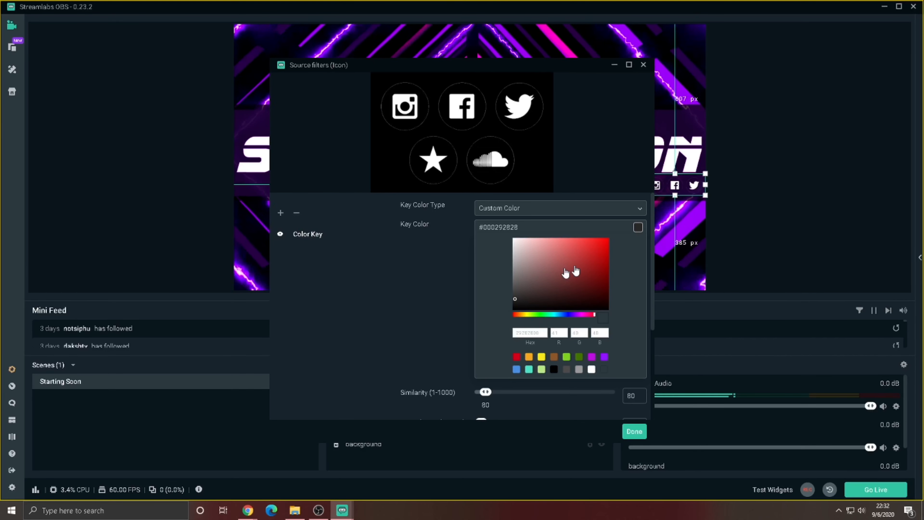
Set the Color Key's similarity to 427, smoothness 1000, contrast -0.11, brightness -0.16 and gamma -0.16, and accept the filter.
scroll(408, 358, down, 3)
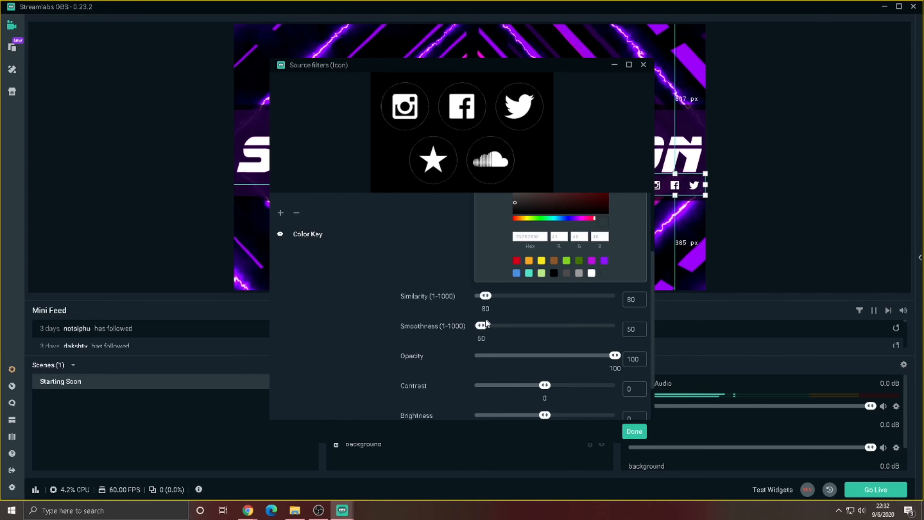
drag(482, 326, 602, 330)
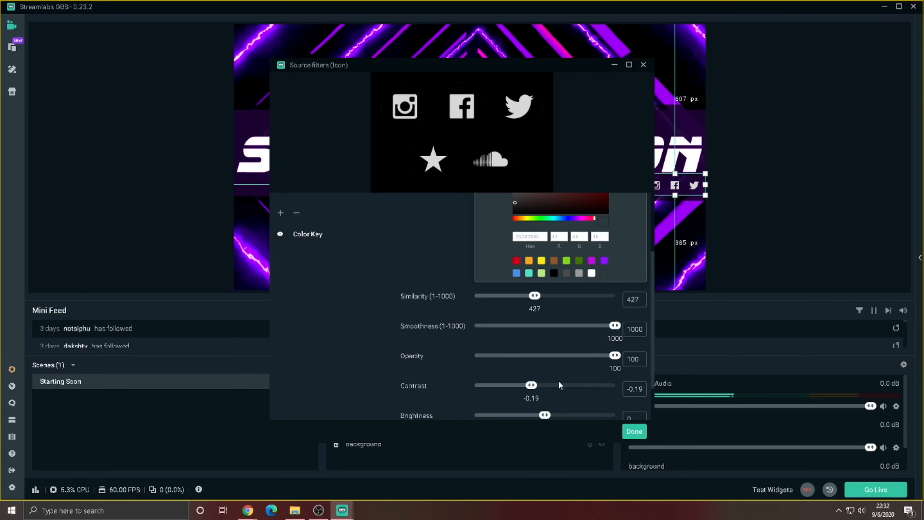
mouse_move(533, 387)
mouse_down()
mouse_move(551, 368)
mouse_move(532, 372)
mouse_up()
scroll(540, 382, down, 2)
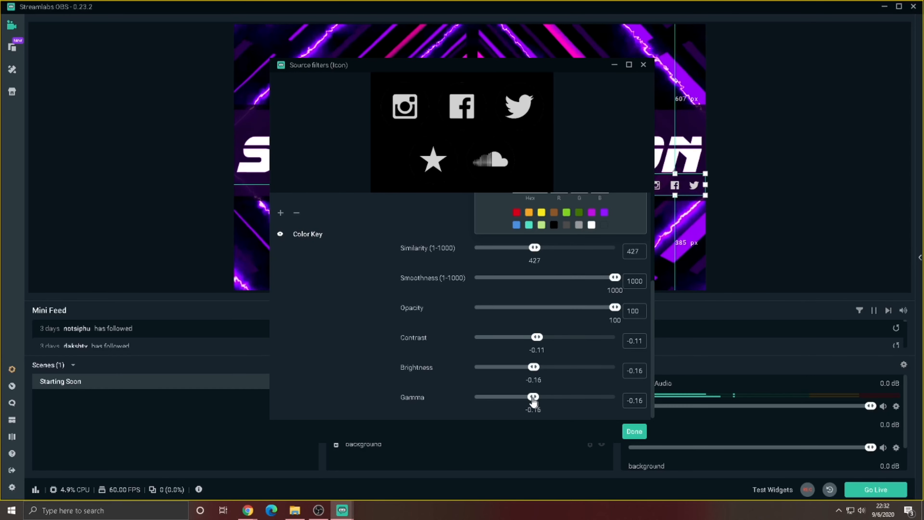
click(633, 431)
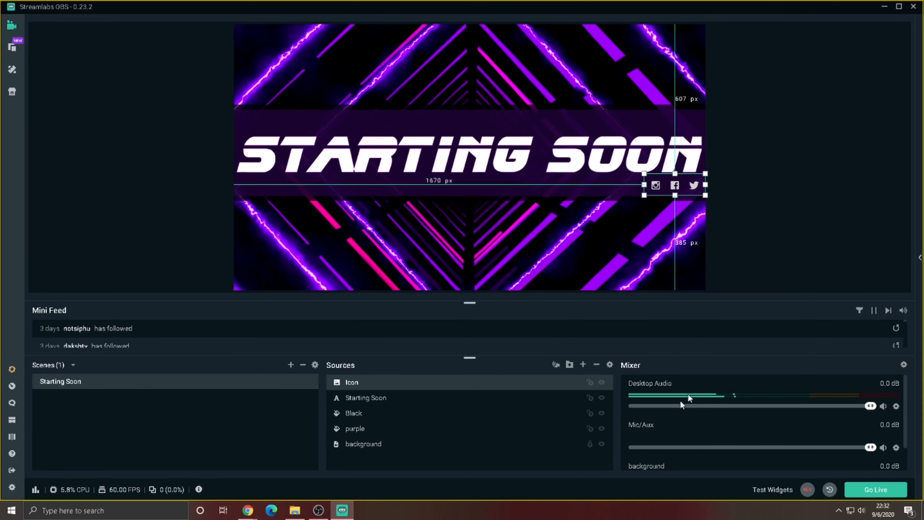
Enlarge the Icon image slightly, keeping it against the canvas's right edge at the band's lower-right corner.
click(793, 243)
click(673, 189)
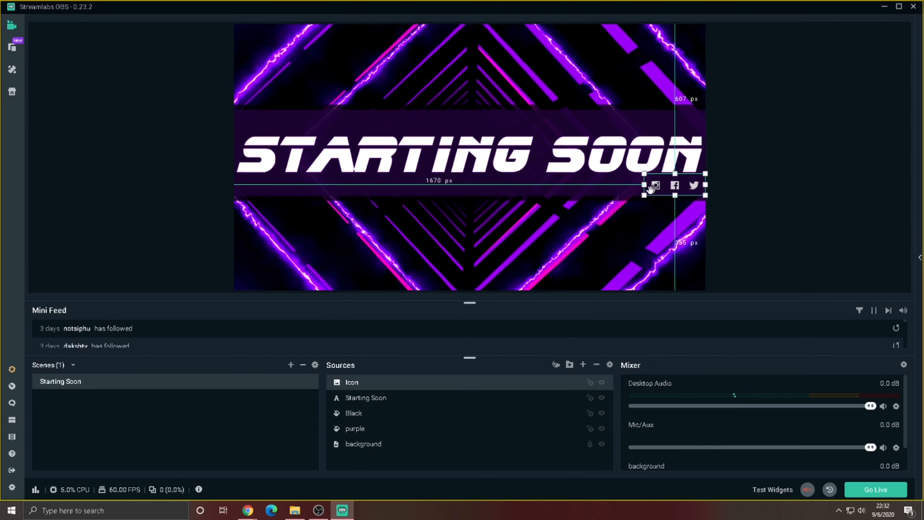
mouse_move(645, 196)
mouse_down()
mouse_move(637, 200)
mouse_move(653, 186)
mouse_up()
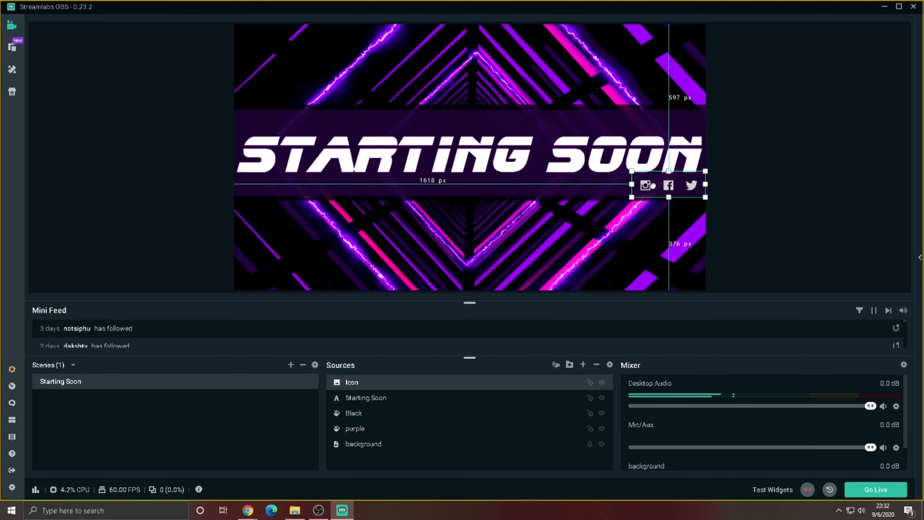
click(811, 197)
Add a new Text (GDI+) source named NAME to the Starting Soon scene.
click(583, 365)
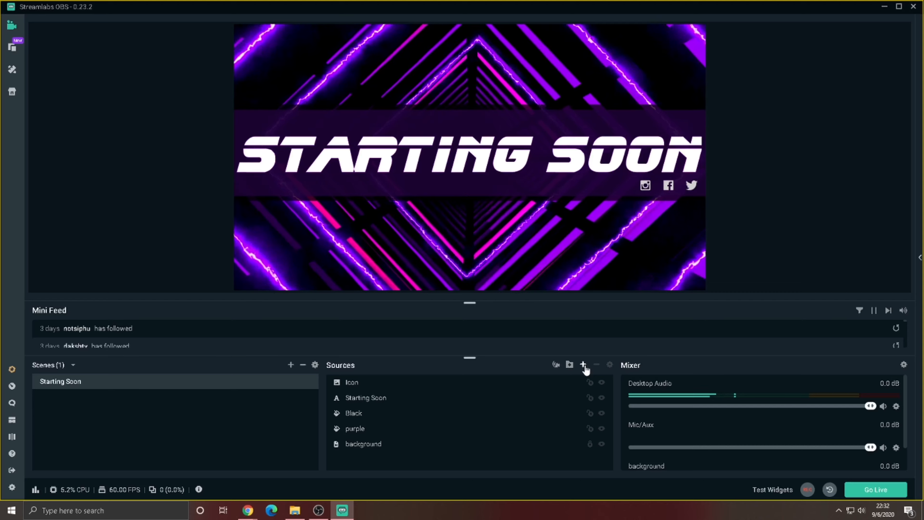
click(356, 284)
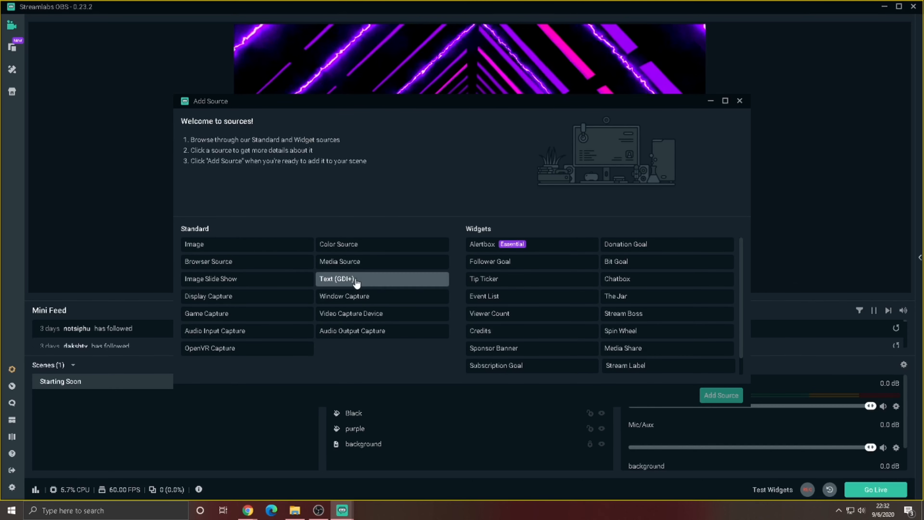
click(711, 396)
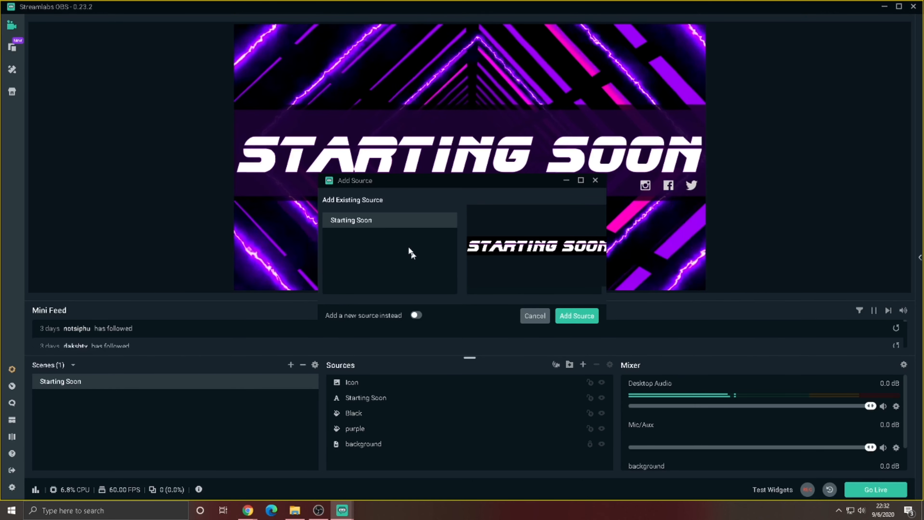
click(417, 315)
drag(369, 237, 274, 234)
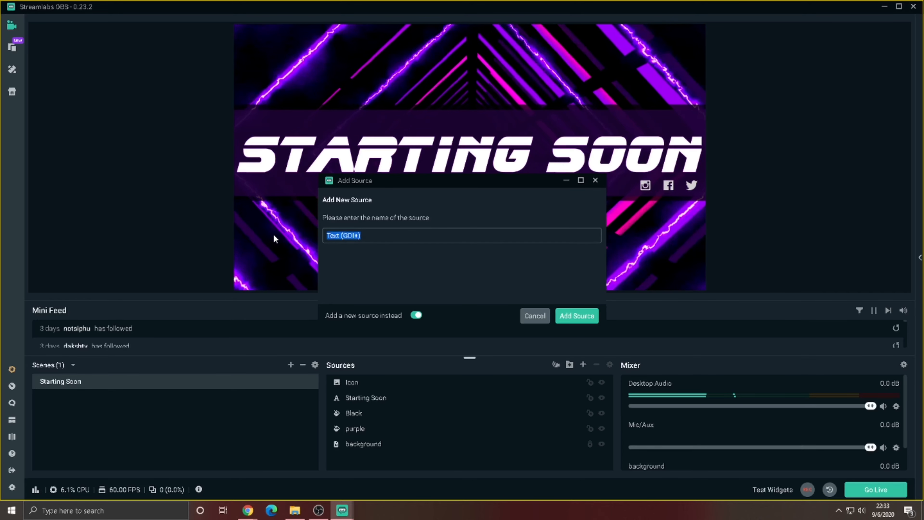
text(NAMRE)
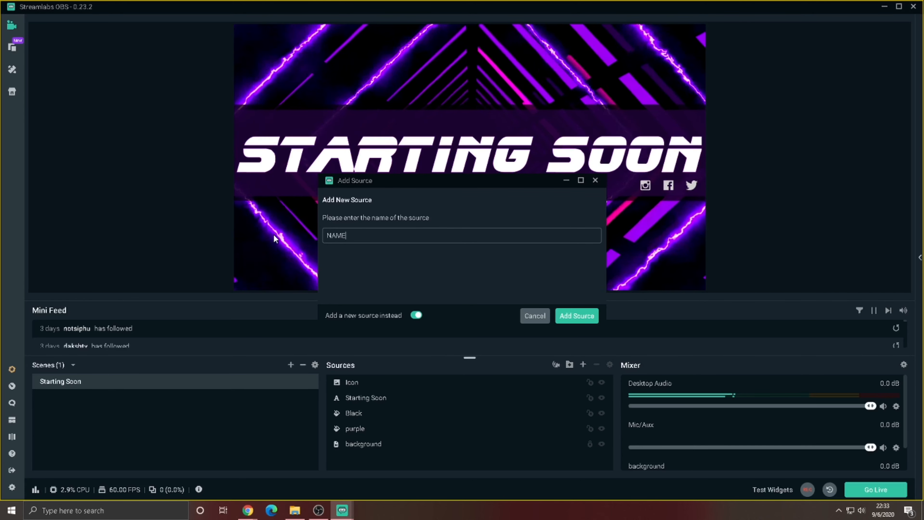
click(577, 315)
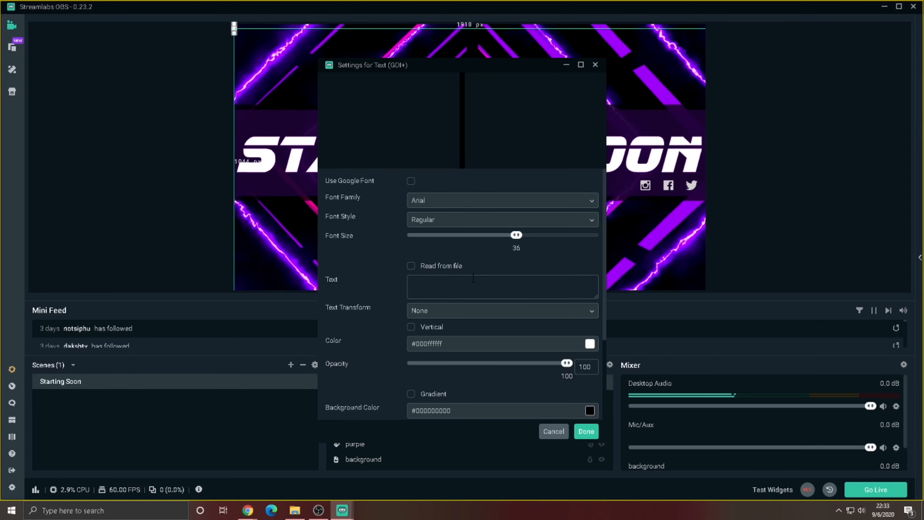
Set the NAME source's text to NAME HERE with a font size of 288.
click(472, 281)
text(NAMR)
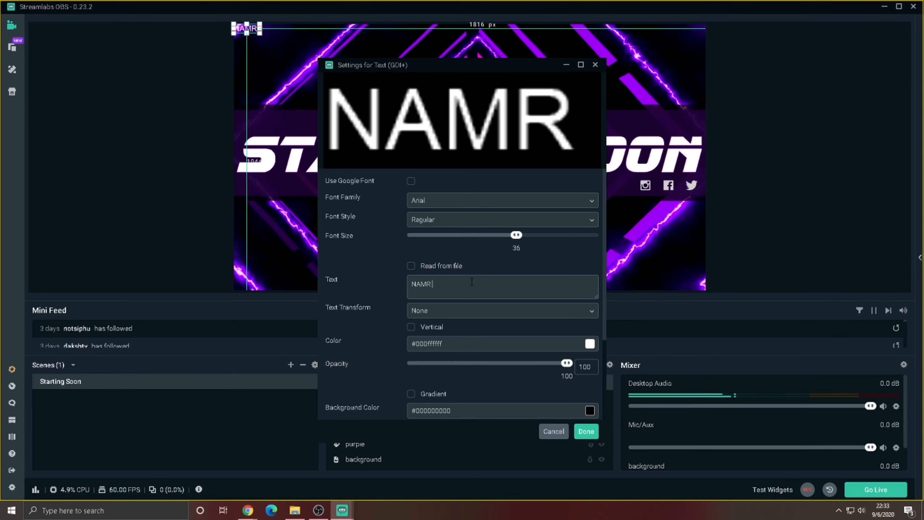
key(BackSpace)
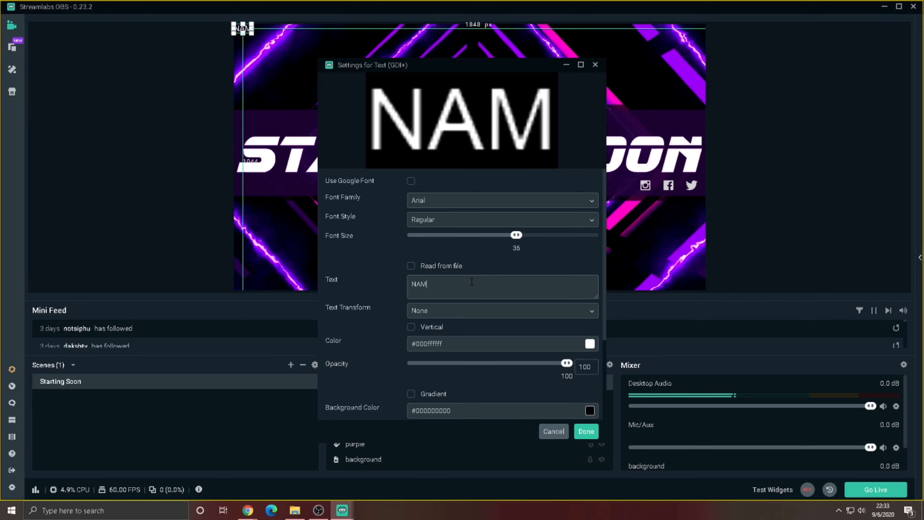
text(E HERE)
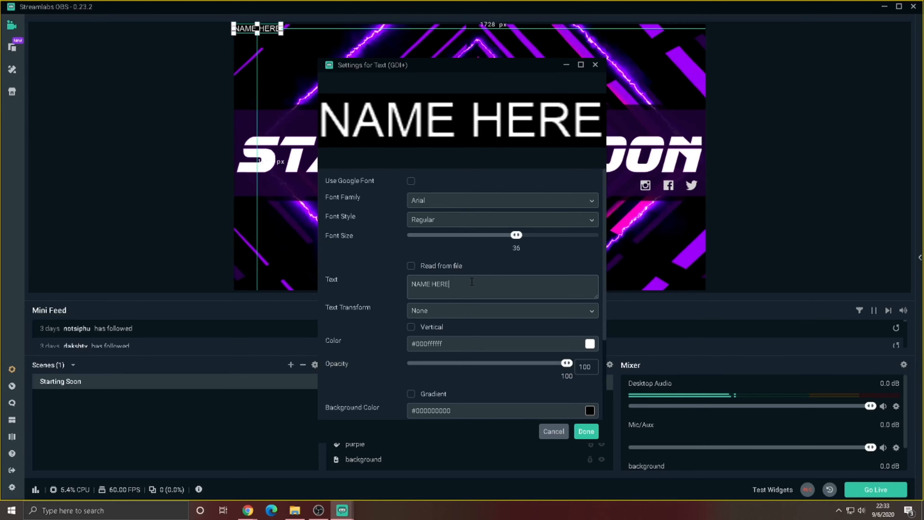
drag(516, 235, 599, 235)
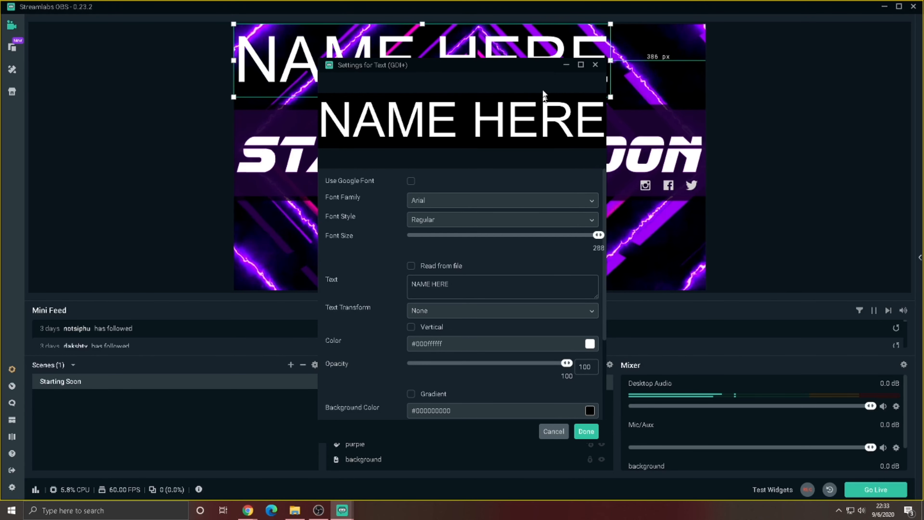
Set the NAME text's font family to Franklin Gothic Medium and accept the source settings.
click(580, 206)
scroll(474, 278, down, 15)
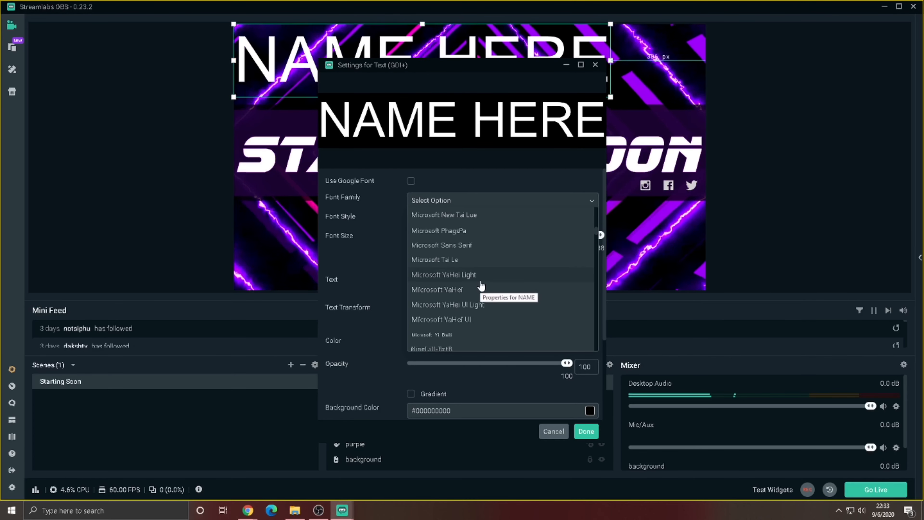
scroll(481, 285, down, 10)
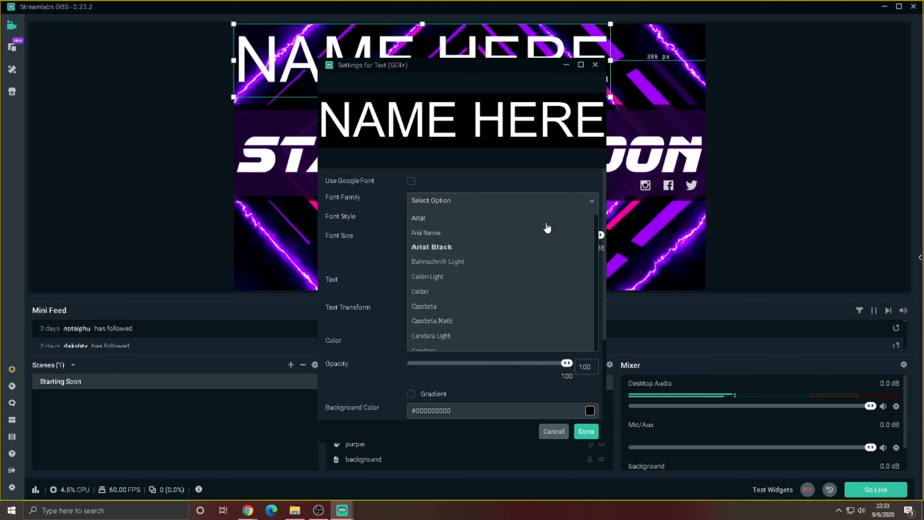
click(502, 284)
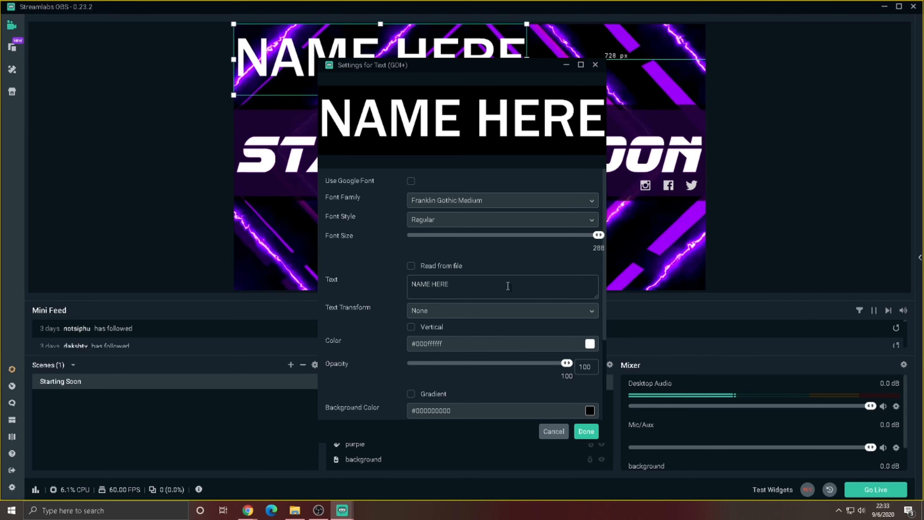
click(591, 431)
Shrink the NAME HERE text and center it at the band's upper edge, moving the Starting Soon text slightly down beneath it.
drag(469, 56, 473, 107)
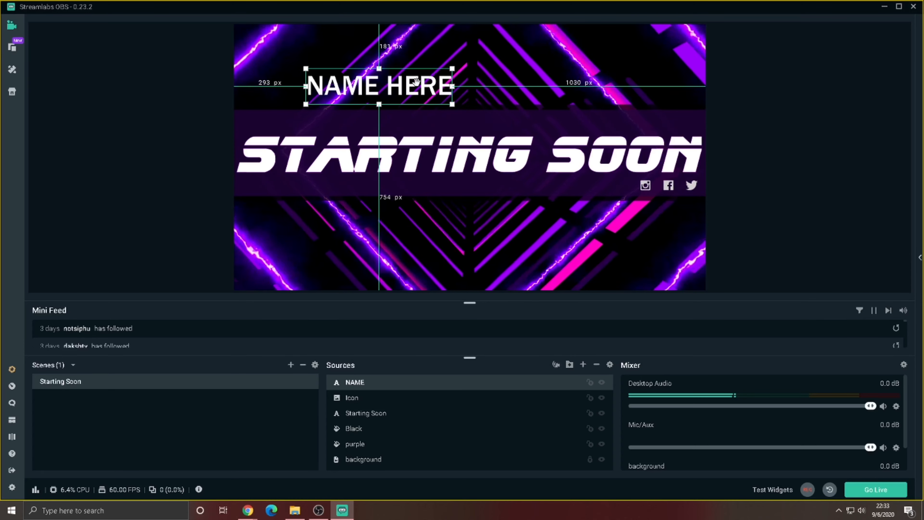
drag(417, 84, 489, 117)
click(602, 158)
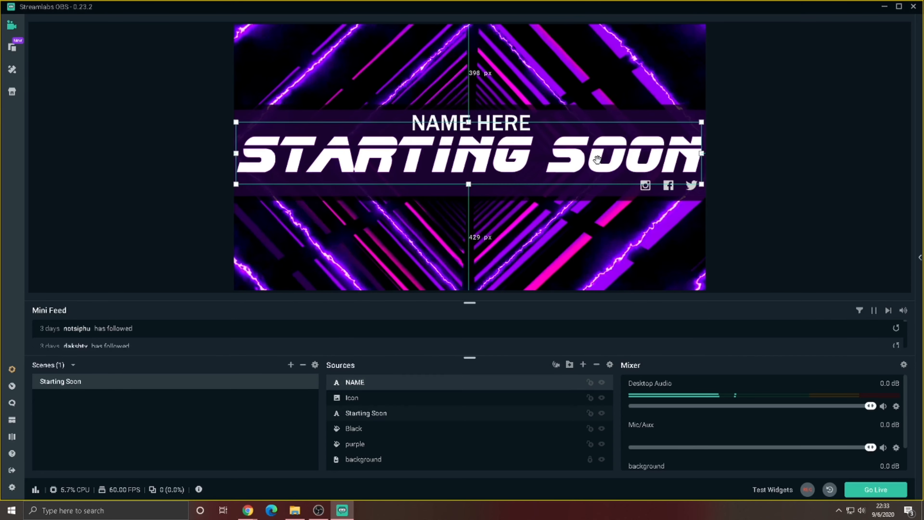
drag(602, 158, 602, 161)
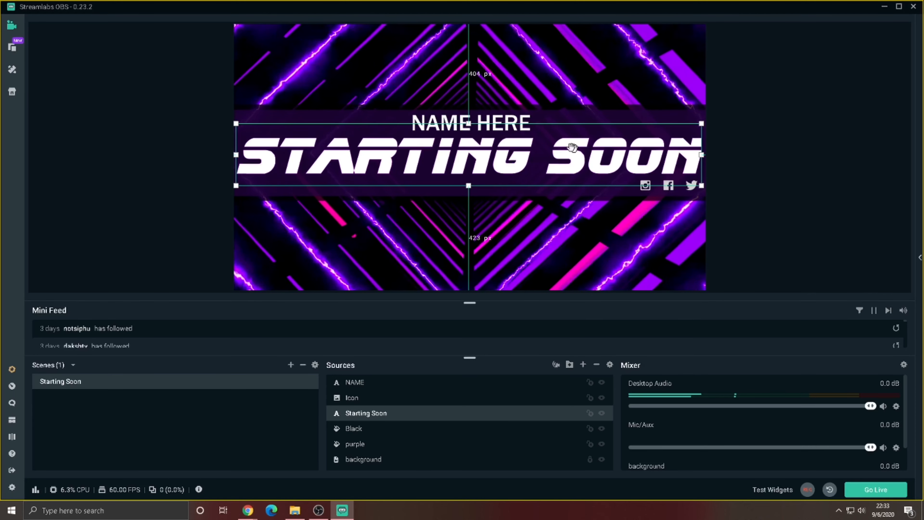
drag(508, 116, 519, 124)
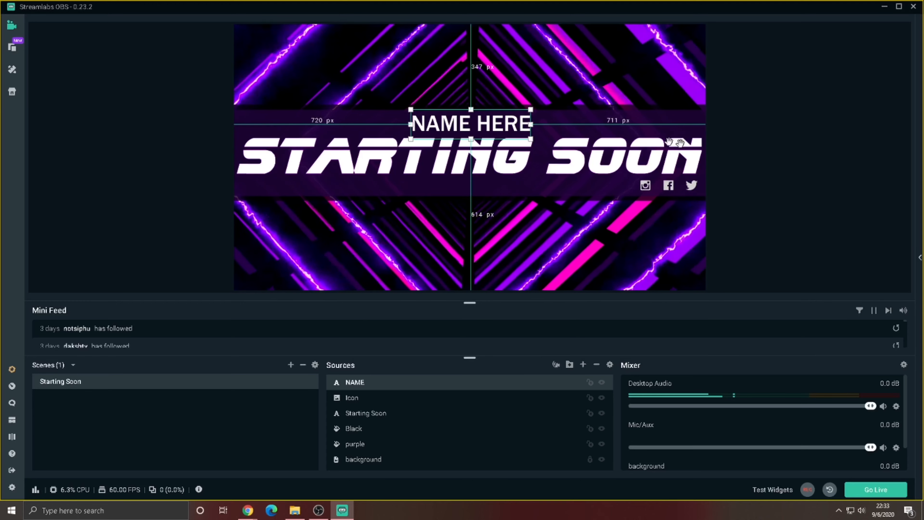
click(783, 168)
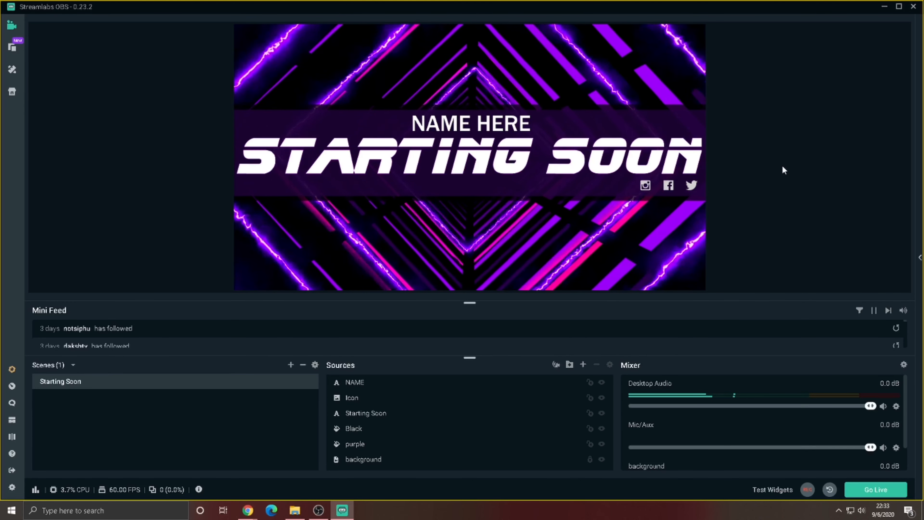
Create a new scene named BRB.
click(291, 365)
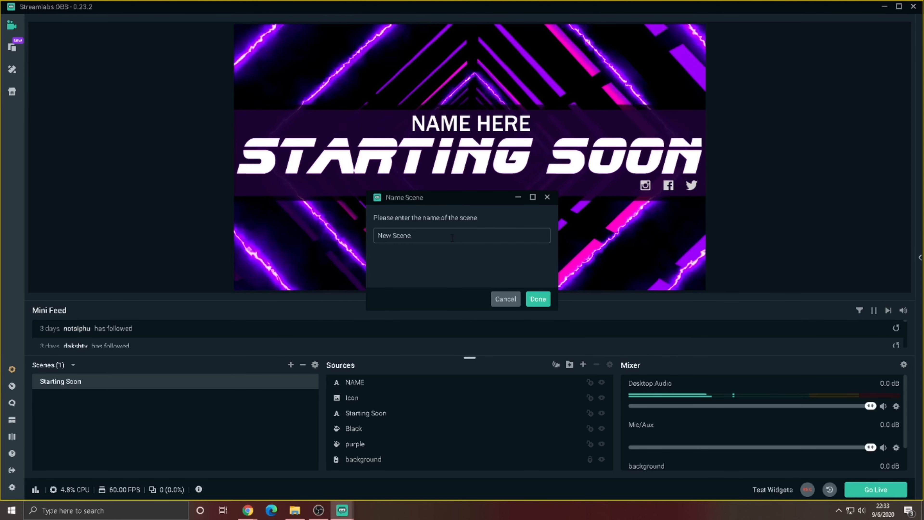
text(BRB)
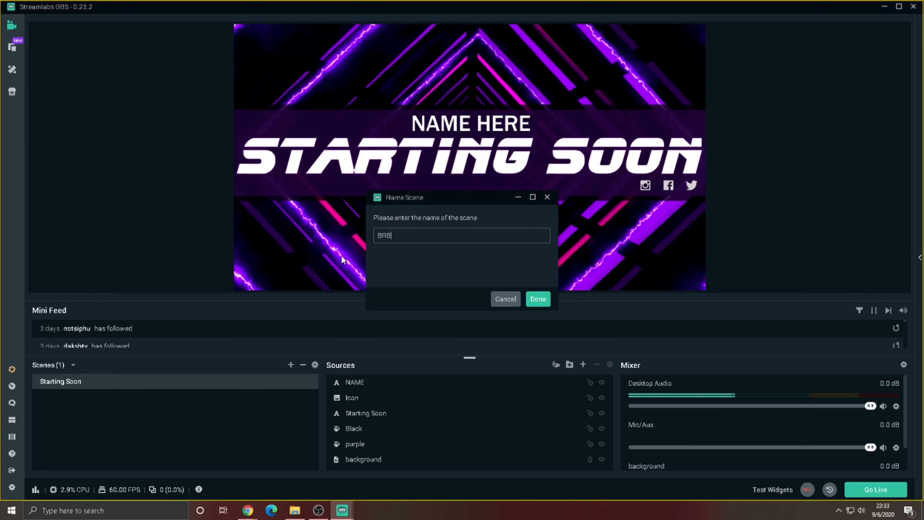
click(538, 299)
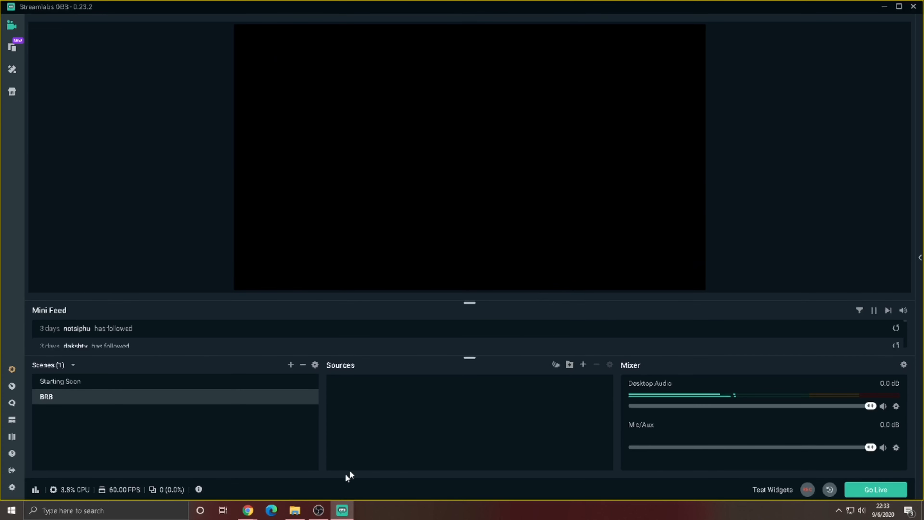
Add the existing background media source to the BRB scene.
click(583, 365)
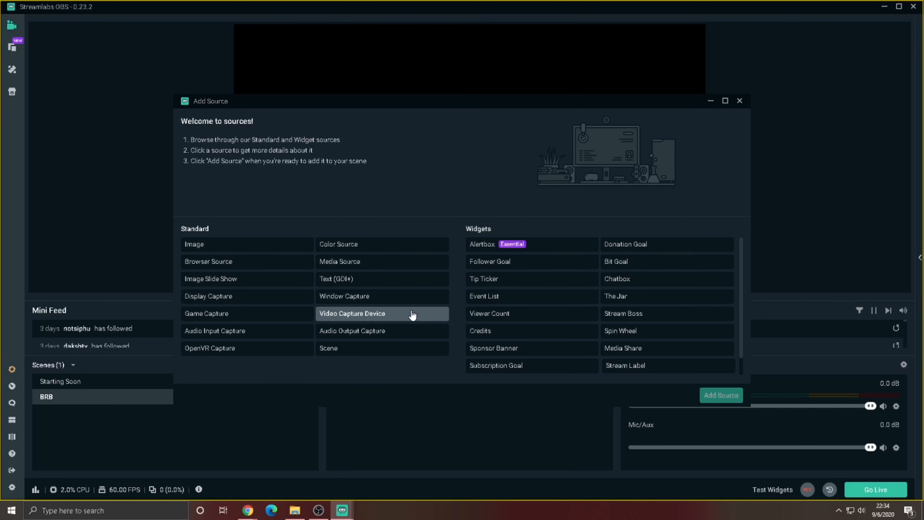
click(415, 272)
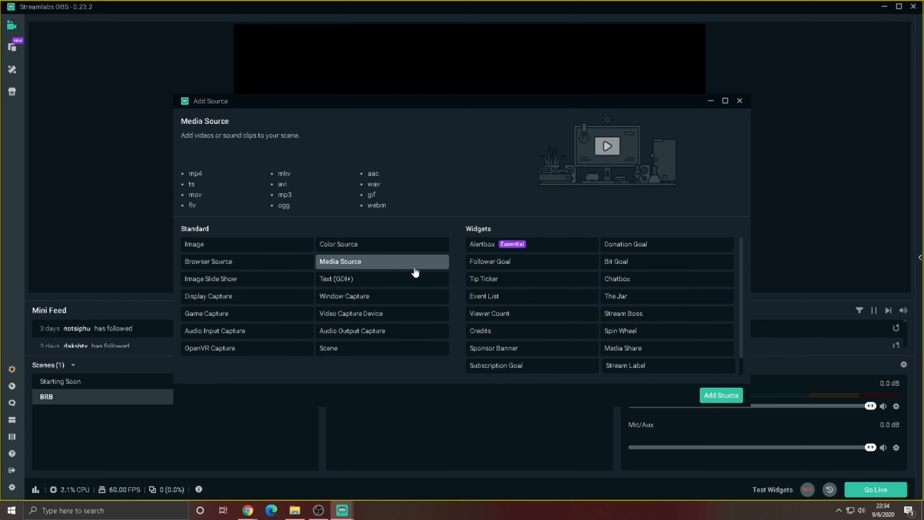
click(721, 395)
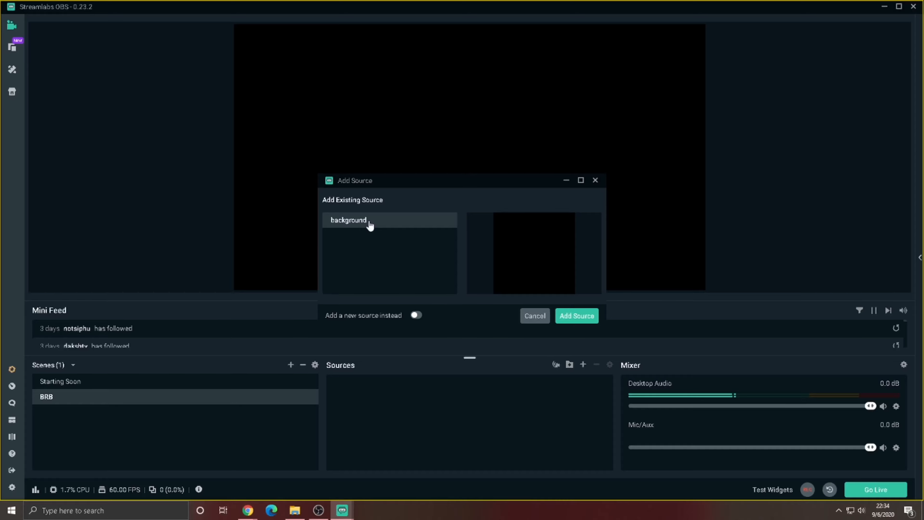
click(580, 314)
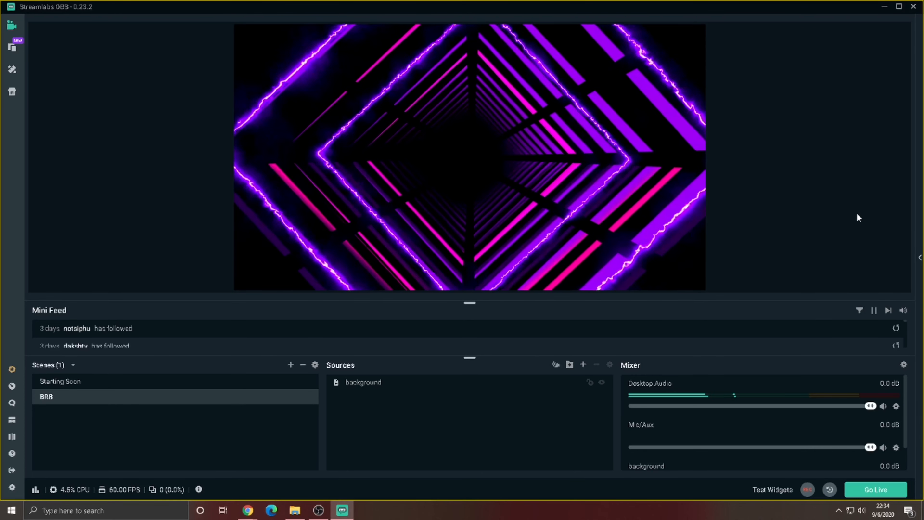
Add a new Text (GDI+) source named BRB to the BRB scene.
click(582, 366)
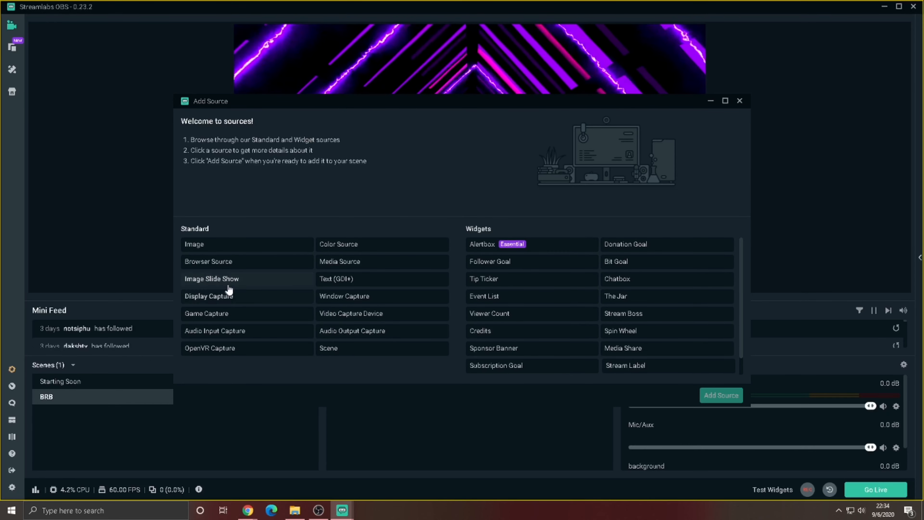
click(722, 395)
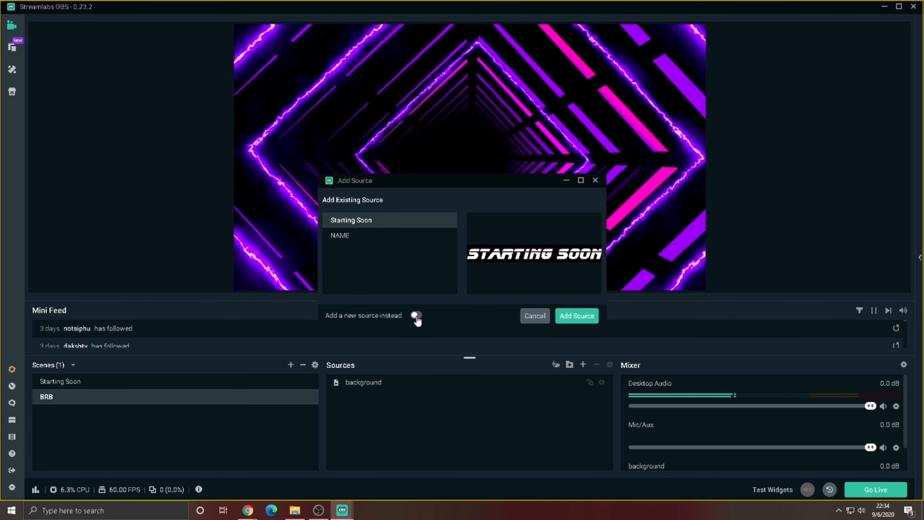
click(414, 314)
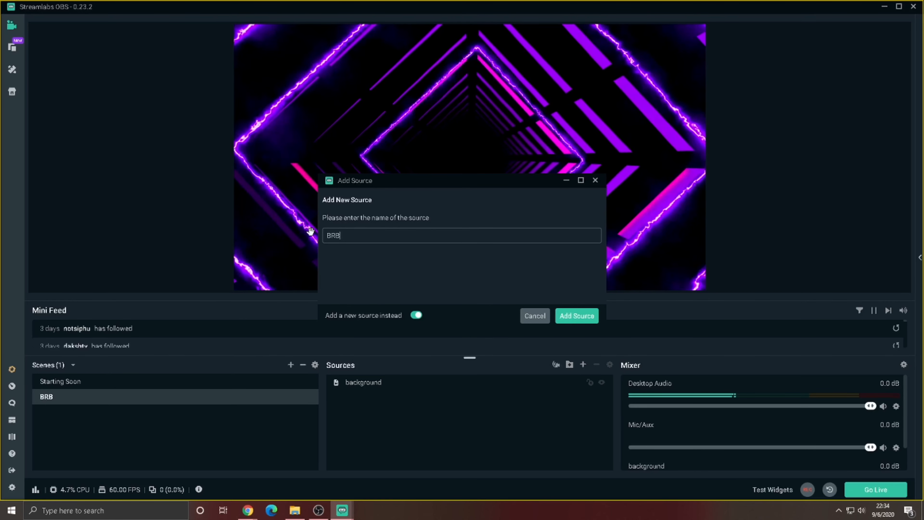
click(581, 316)
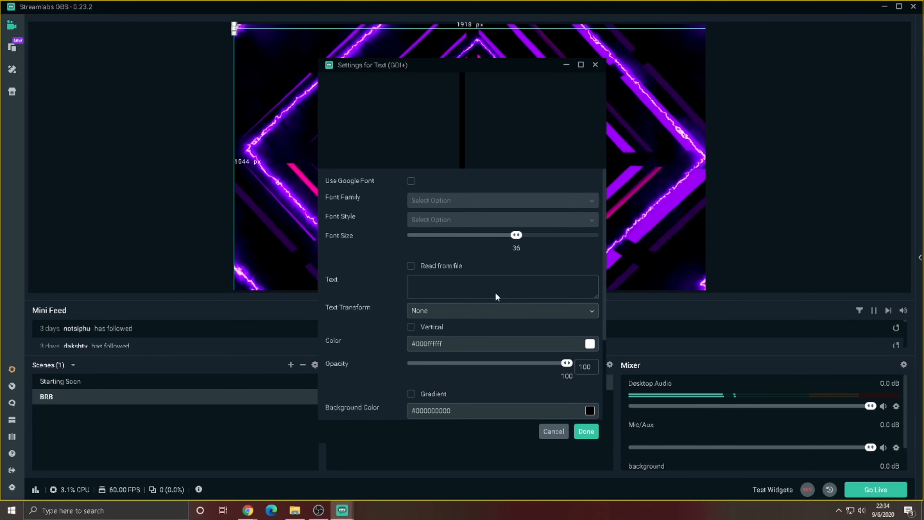
Enter Be Right Back as the source's text and set its font size to 288.
click(499, 285)
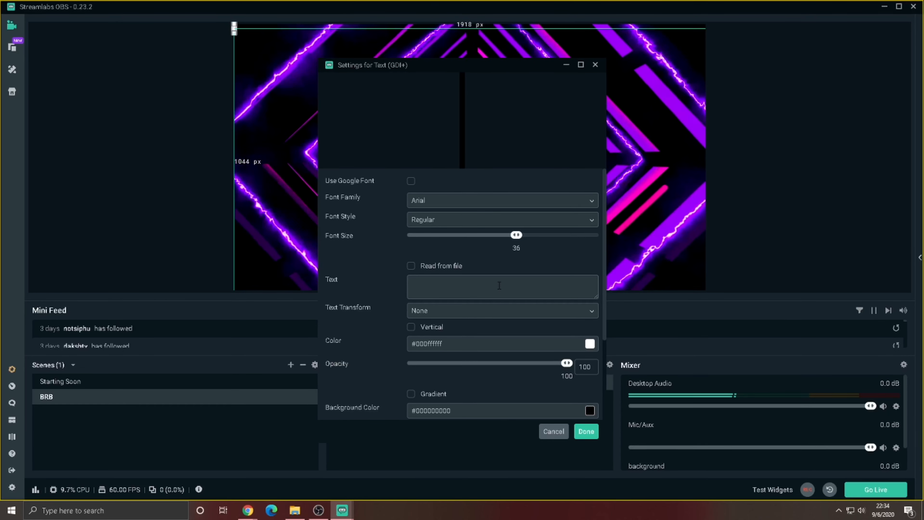
text(Be Ri)
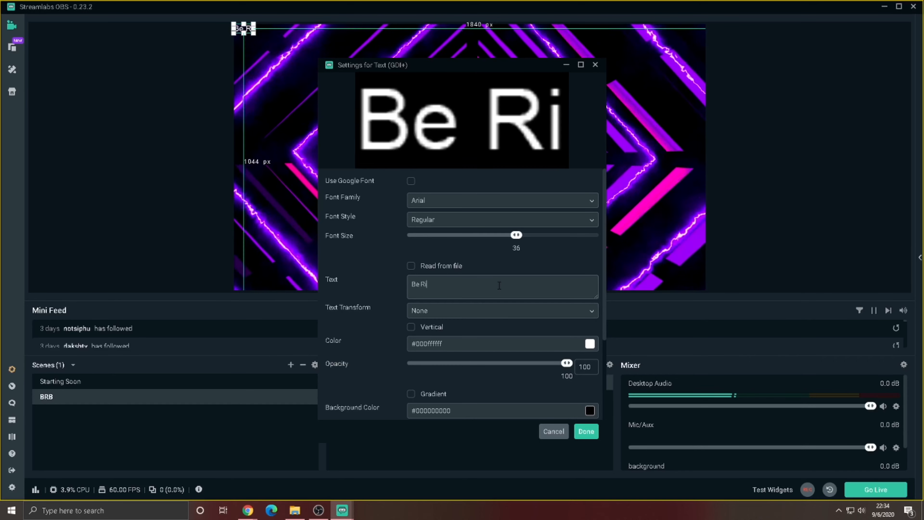
text(ght Bac)
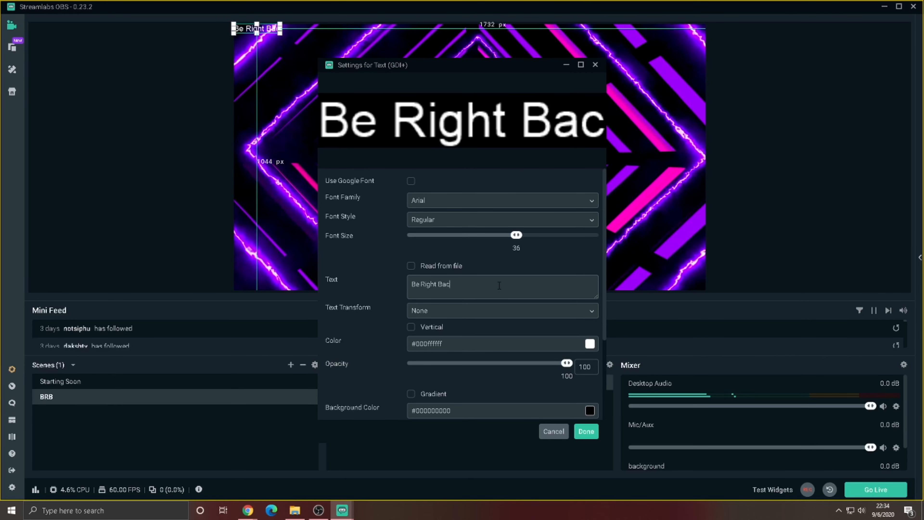
key(BackSpace)
text(ck)
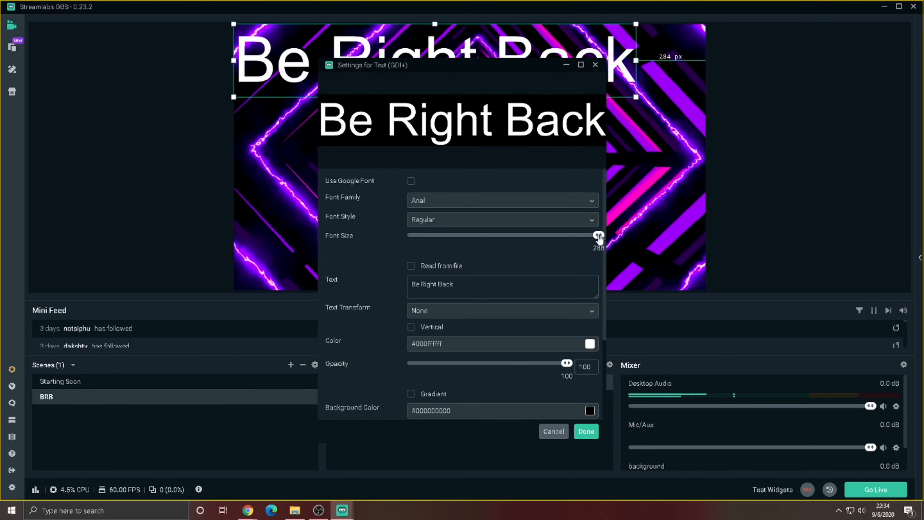
Set the title's font to Blade Runner Movie Font and shrink it into the canvas's upper left, about 111 px from the left and 191 px from the top edge.
click(565, 199)
scroll(511, 289, down, 5)
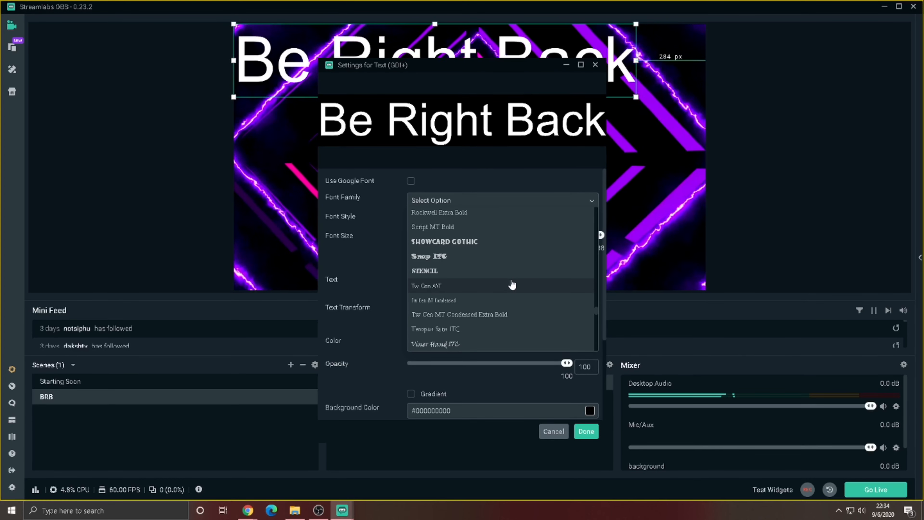
click(519, 270)
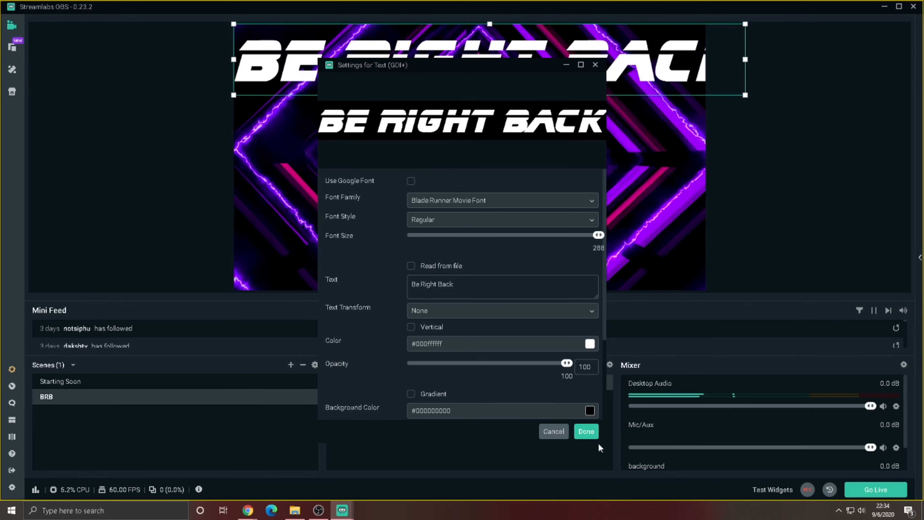
click(587, 432)
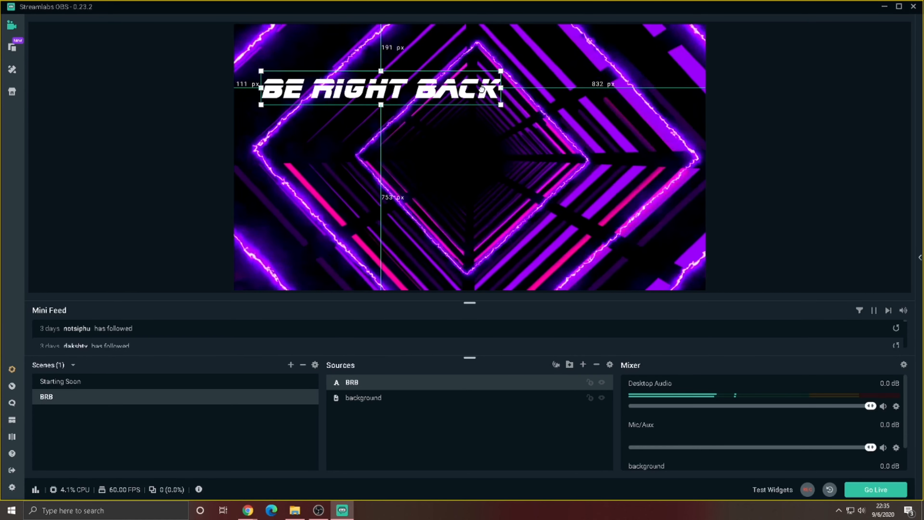
click(847, 144)
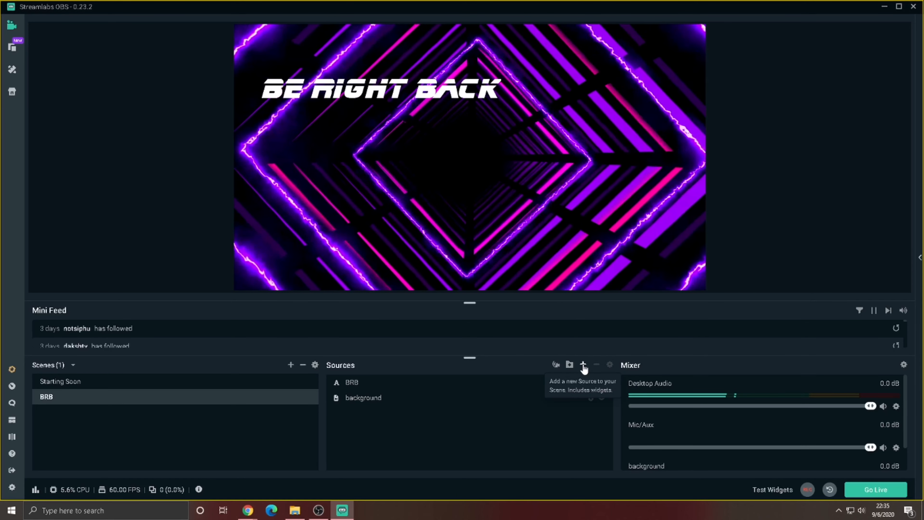
Give the Be Right Back text an outline of size 7 in magenta-purple (bd10e0) and accept the source settings.
click(583, 365)
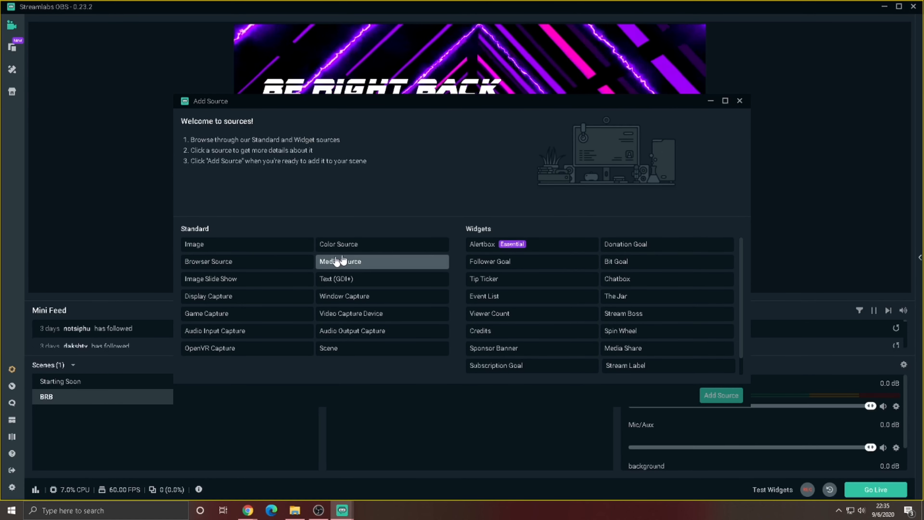
click(739, 100)
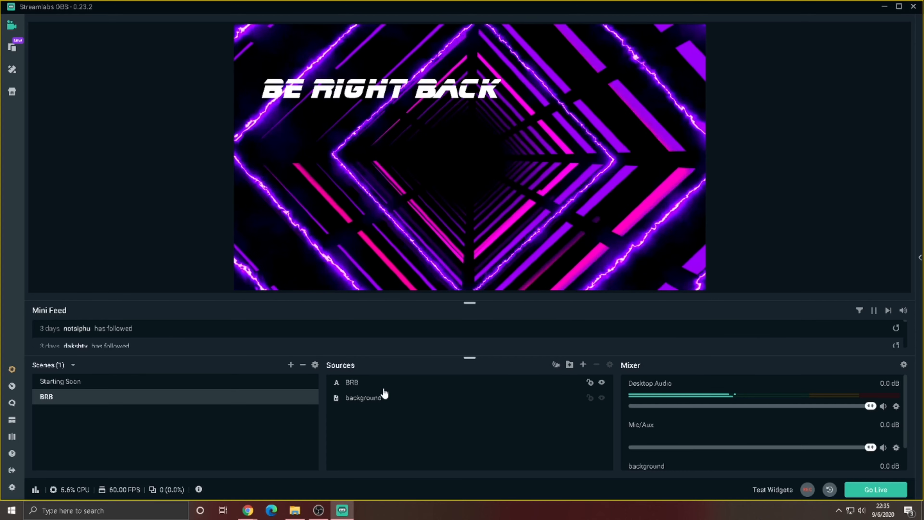
click(386, 383)
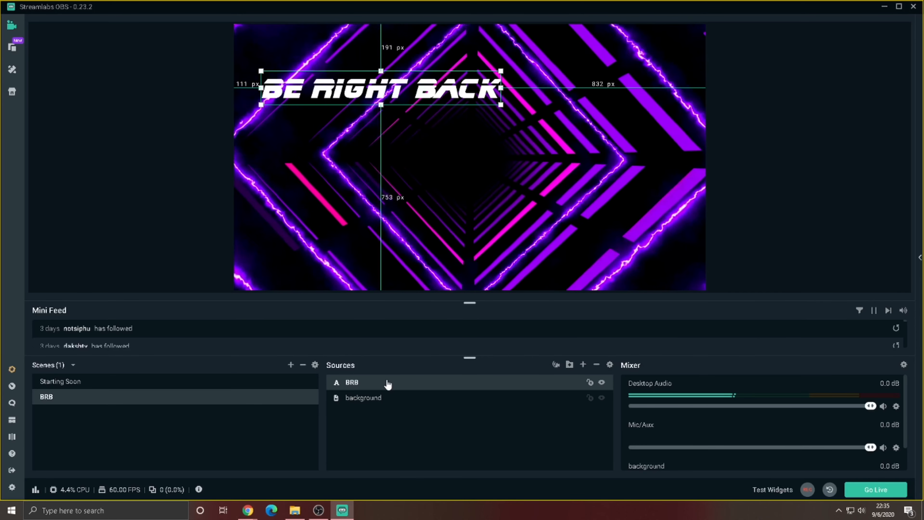
double_click(387, 382)
scroll(501, 378, down, 3)
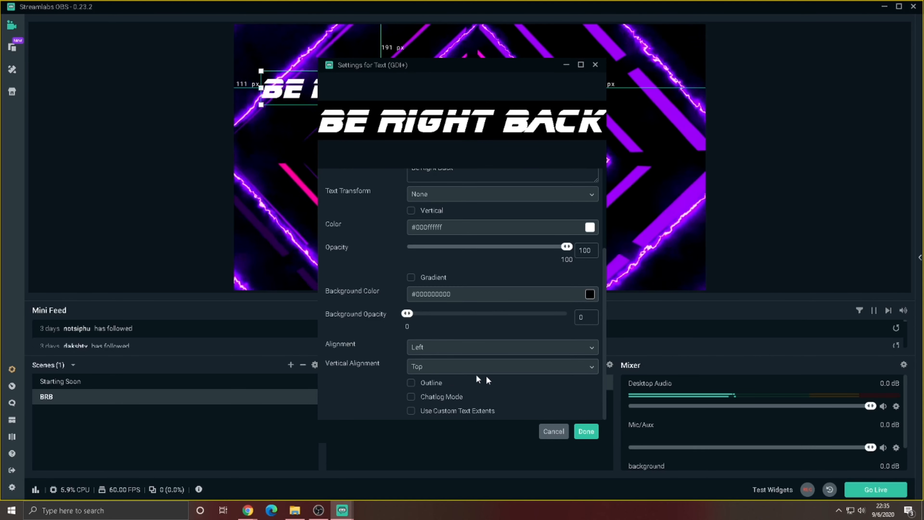
scroll(473, 380, down, 2)
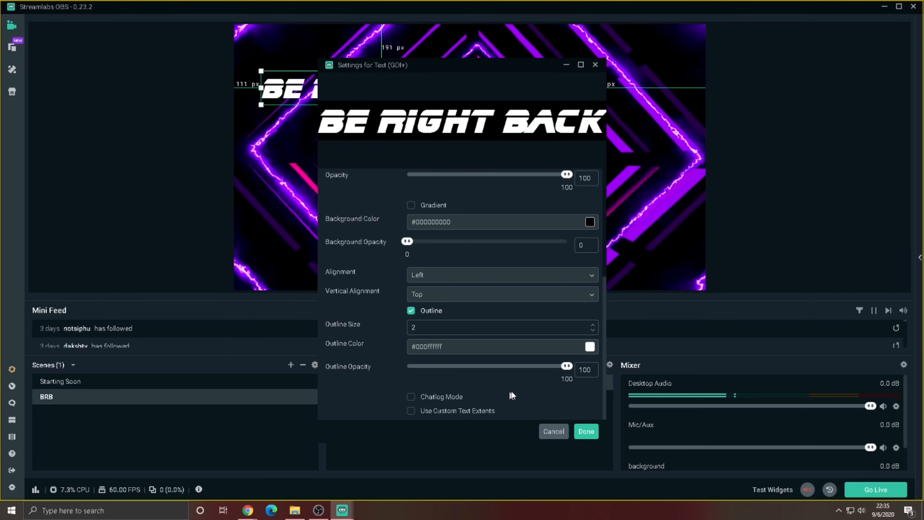
click(590, 346)
scroll(525, 379, down, 4)
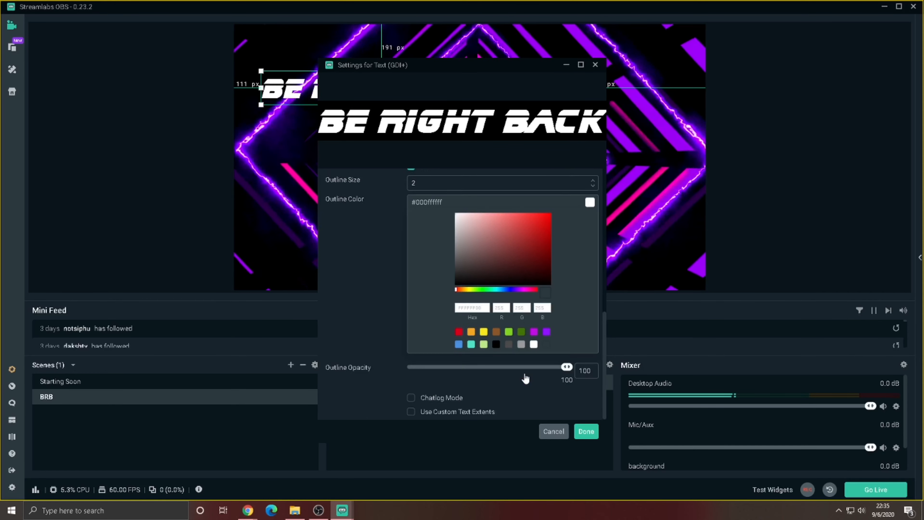
click(546, 332)
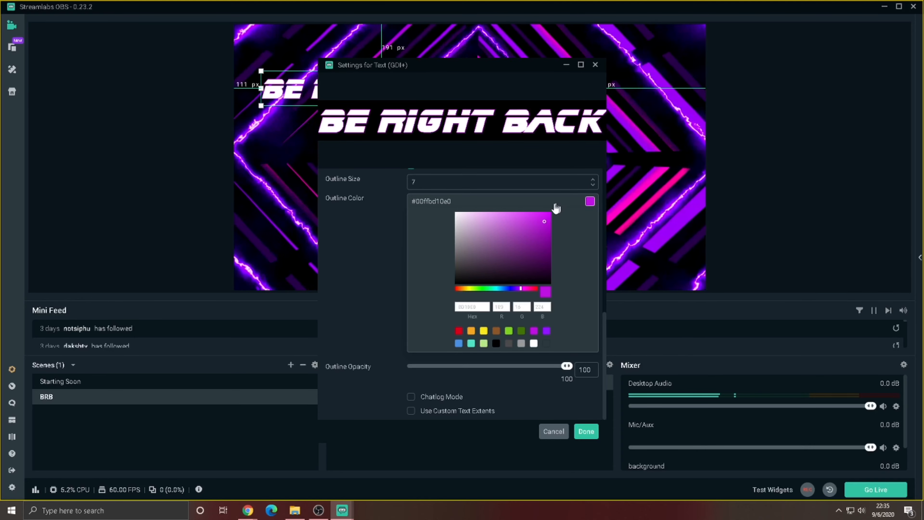
click(586, 432)
click(757, 209)
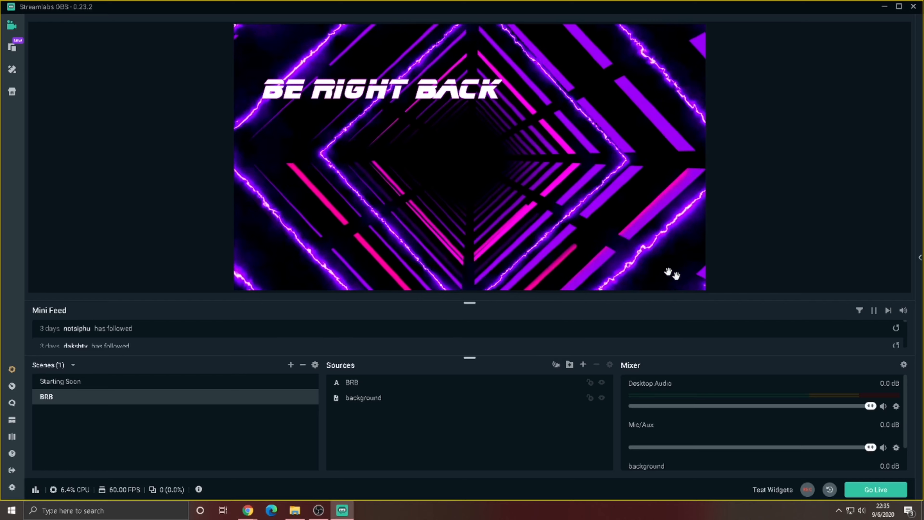
Change the Be Right Back text's outline color to black and accept the source settings.
double_click(429, 386)
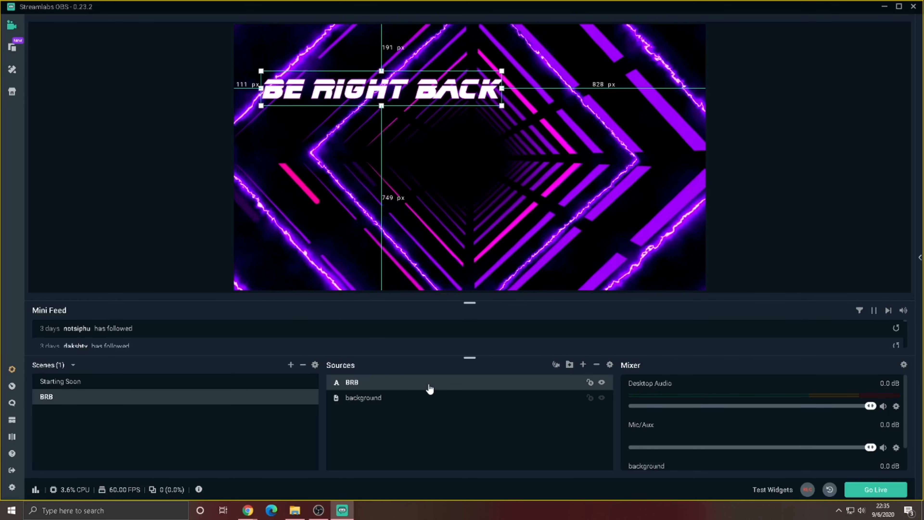
scroll(578, 398, down, 5)
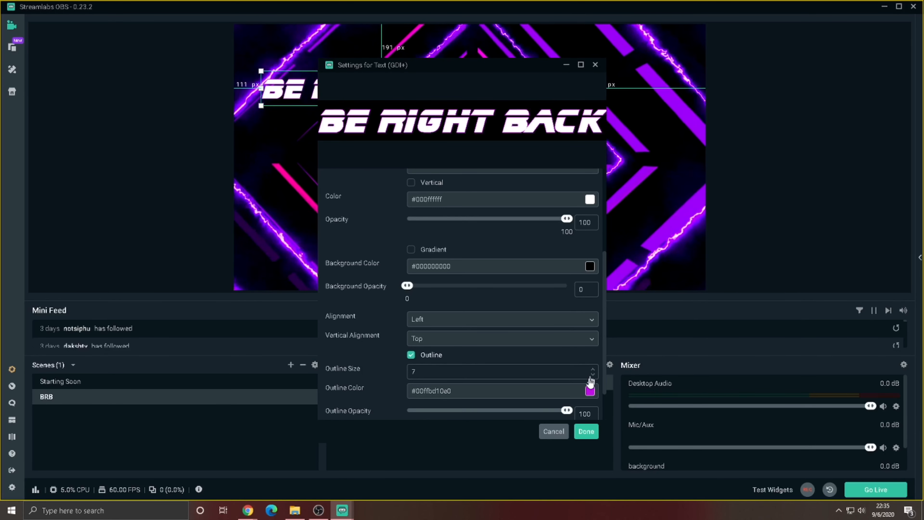
click(589, 386)
scroll(549, 398, down, 4)
click(546, 388)
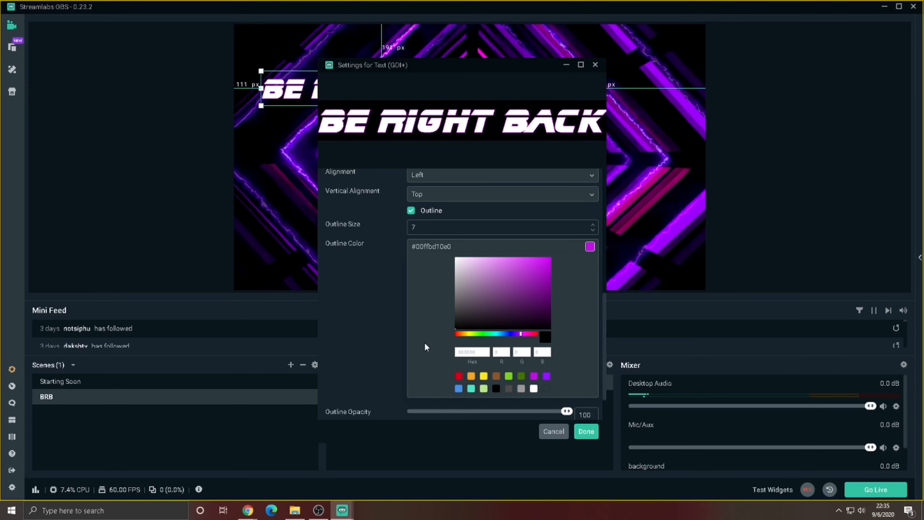
click(586, 433)
click(812, 255)
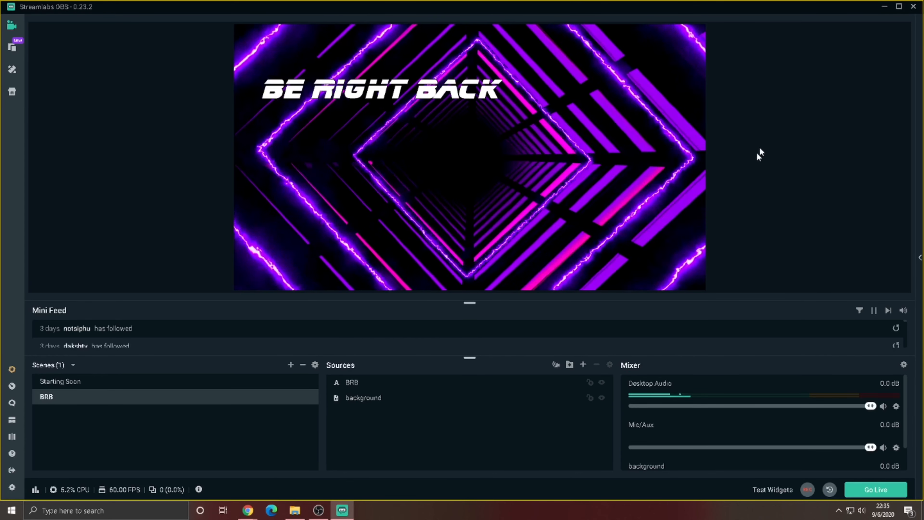
Add the existing Black color source to the BRB scene.
click(582, 365)
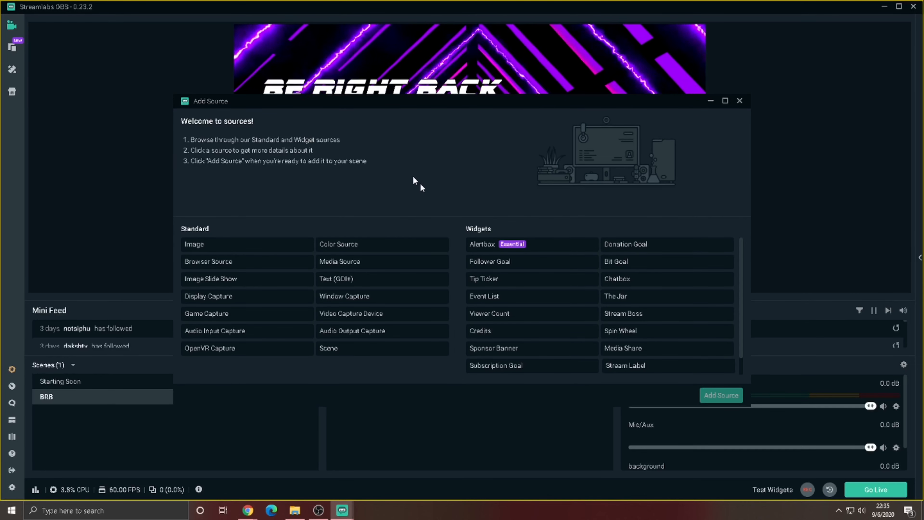
click(737, 393)
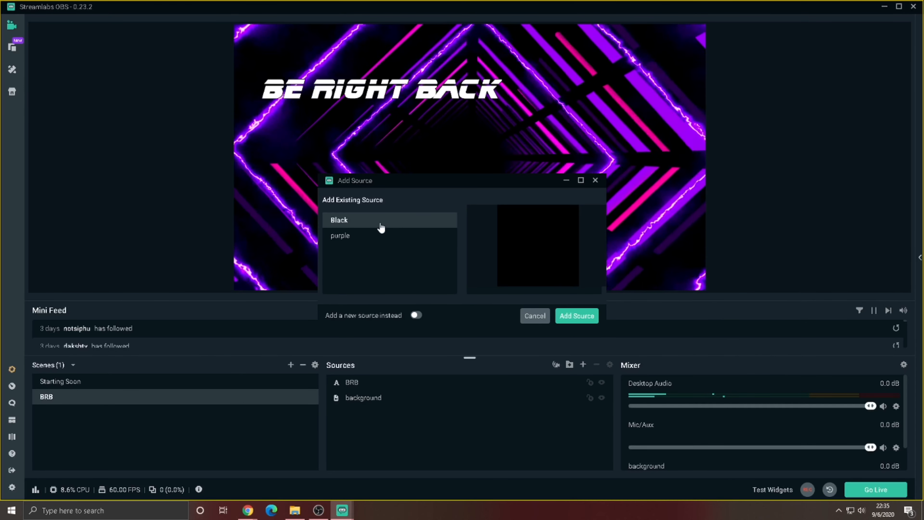
click(574, 322)
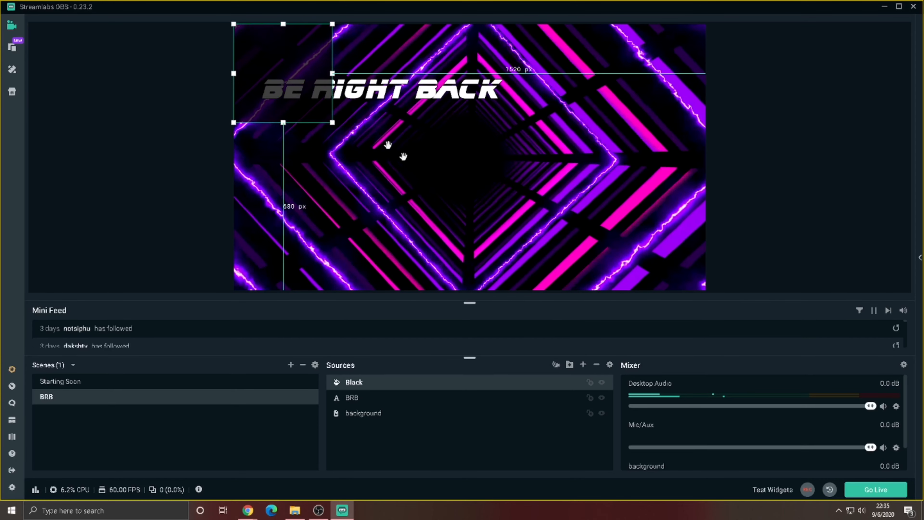
Resize the Black source to a rectangle about 965 by 560 px, as wide as the title, and place it directly beneath the Be Right Back text.
drag(257, 51, 294, 124)
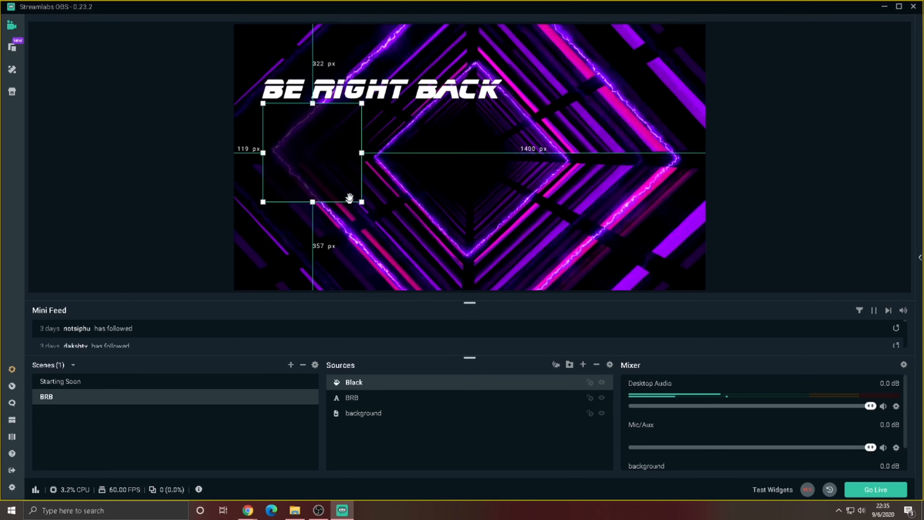
drag(361, 203, 501, 221)
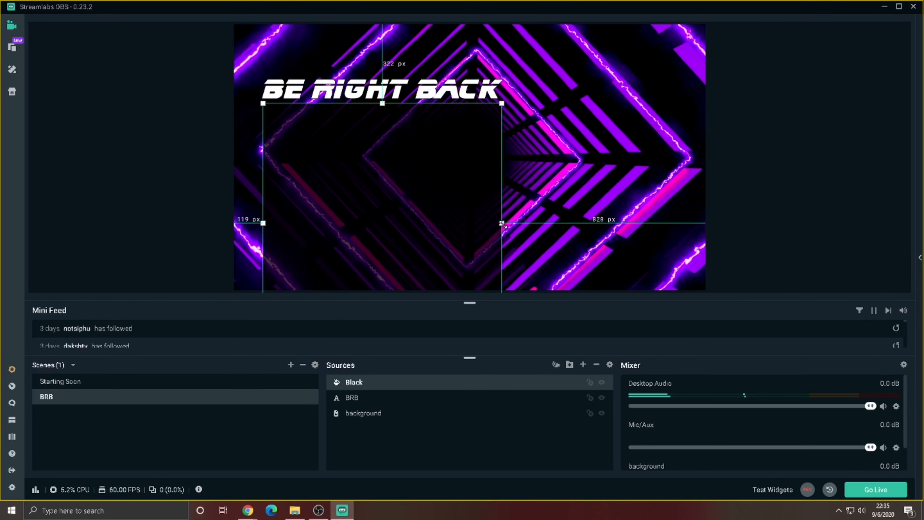
drag(475, 189, 494, 110)
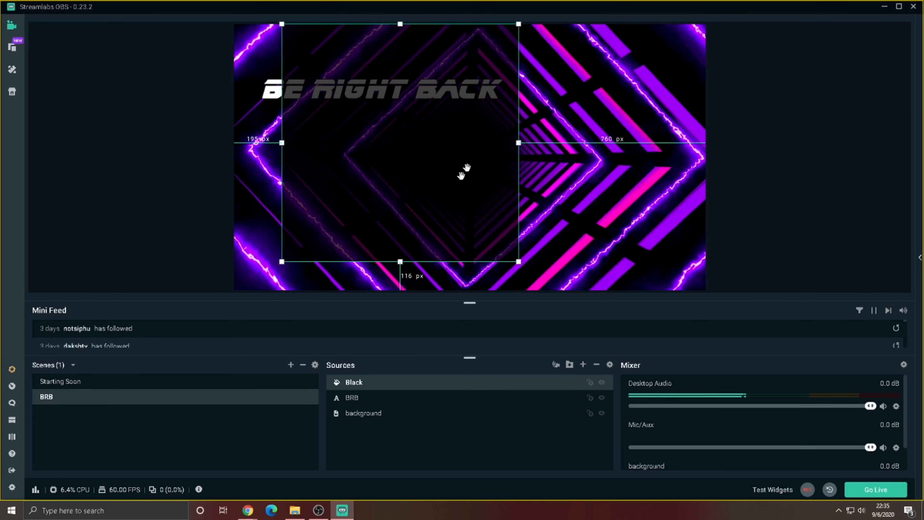
drag(400, 261, 414, 161)
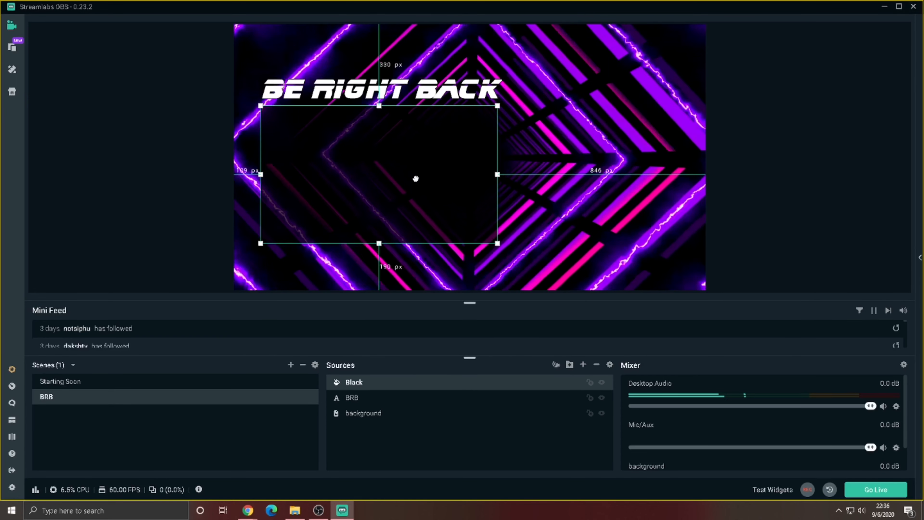
click(860, 187)
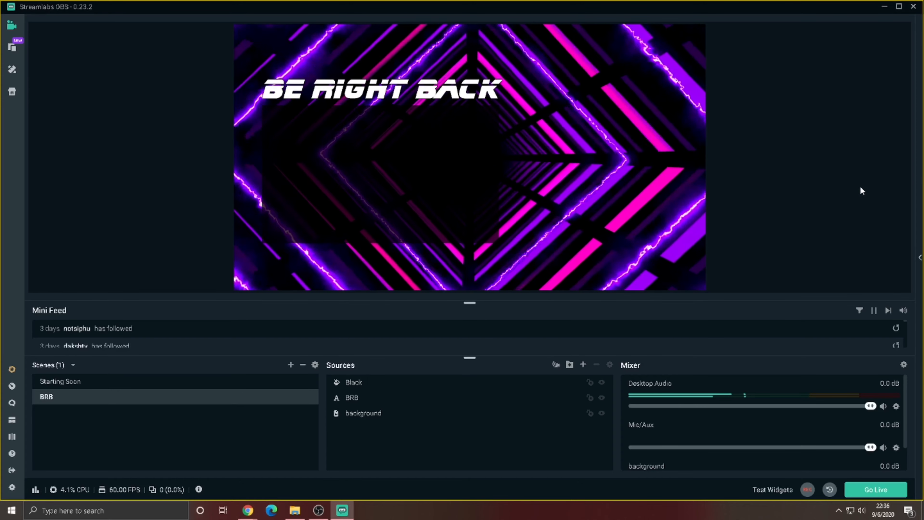
Move the Be Right Back text up to about 125 px from the canvas's top edge and the Black rectangle up beneath it, at about 249 px.
click(415, 92)
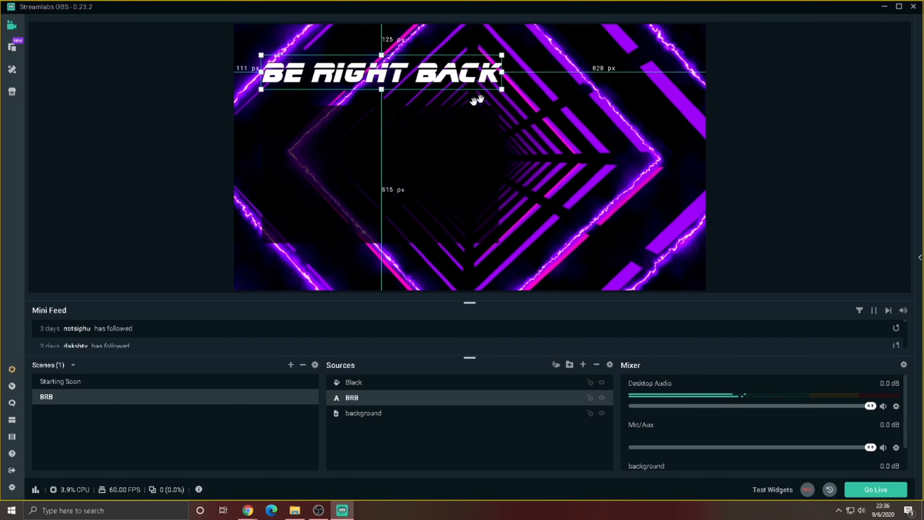
click(476, 150)
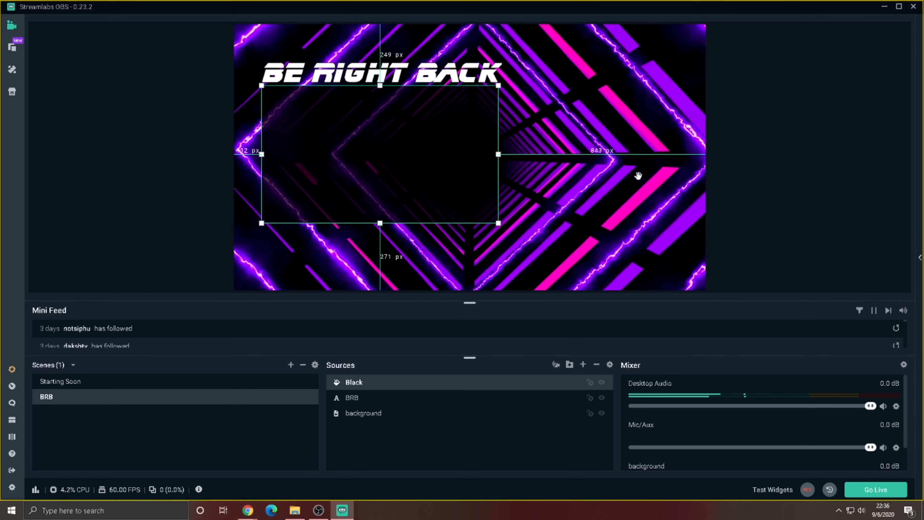
click(878, 98)
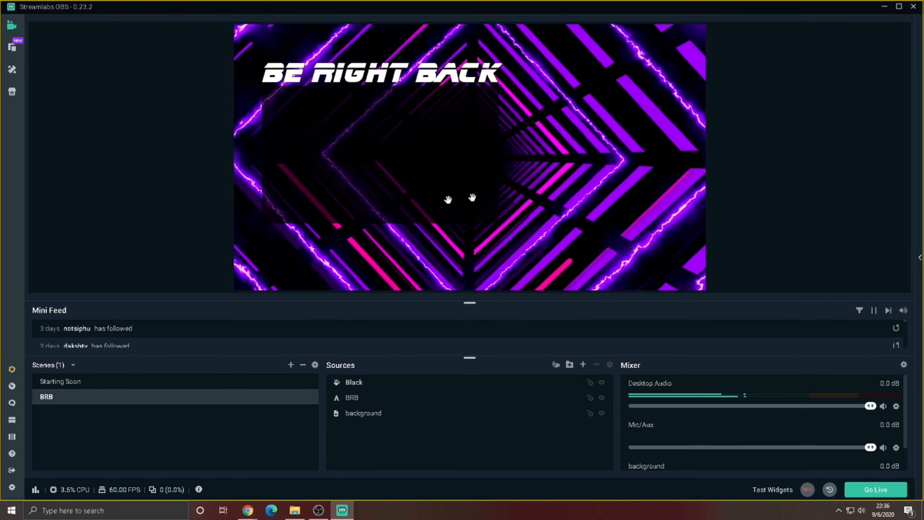
Enlarge the Black rectangle to about 1092 by 634 px, positioned about 94 px from the canvas's left edge and 241 px from its top.
click(472, 199)
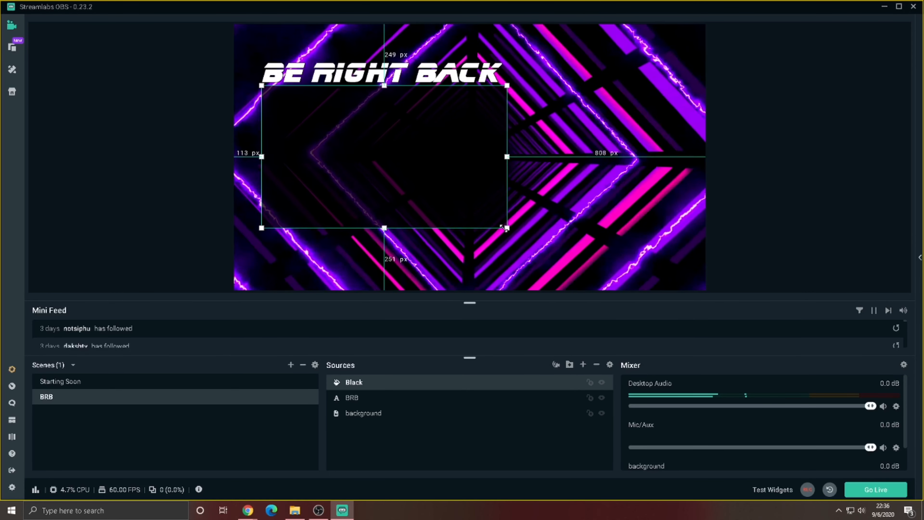
drag(517, 244, 516, 246)
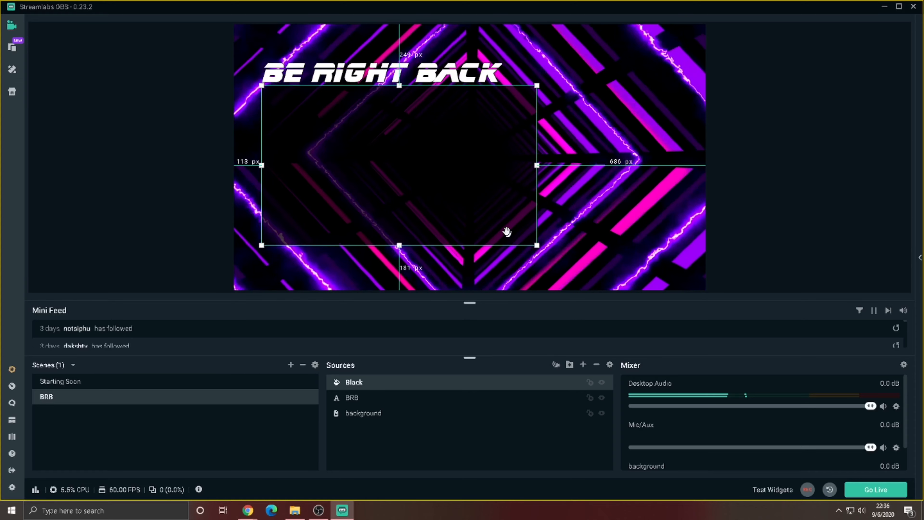
drag(492, 210, 484, 206)
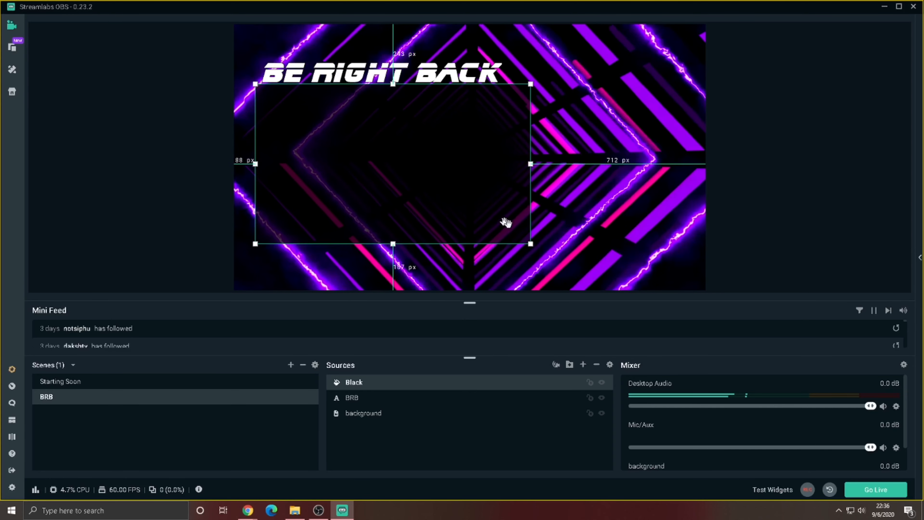
drag(532, 244, 524, 240)
drag(486, 209, 487, 208)
Enlarge the Be Right Back text to about 1066 by 152 px, nearly as wide as the Black rectangle beneath it.
click(491, 73)
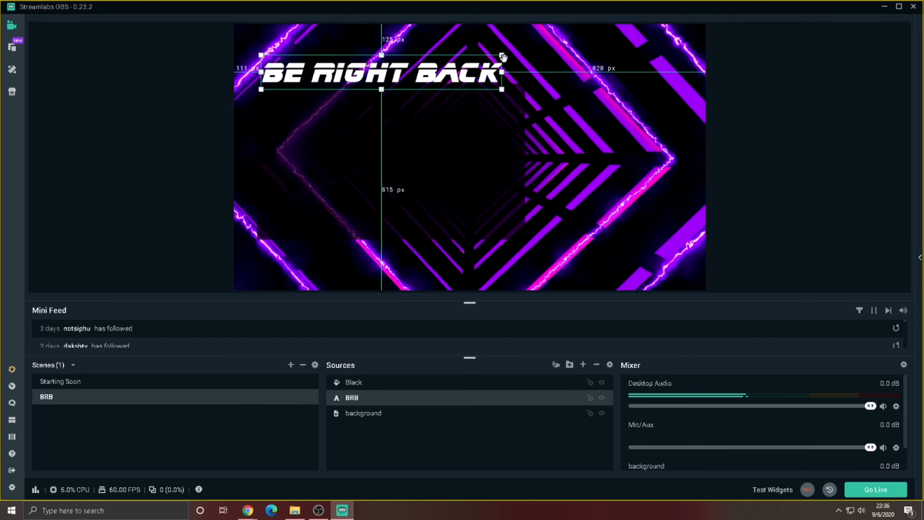
mouse_move(503, 55)
mouse_down()
mouse_move(530, 51)
mouse_move(505, 53)
mouse_up()
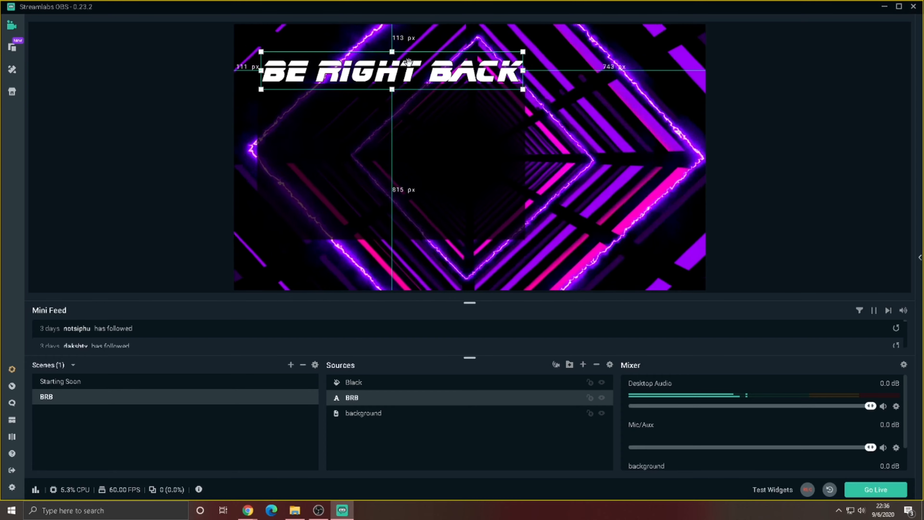
drag(410, 66, 410, 66)
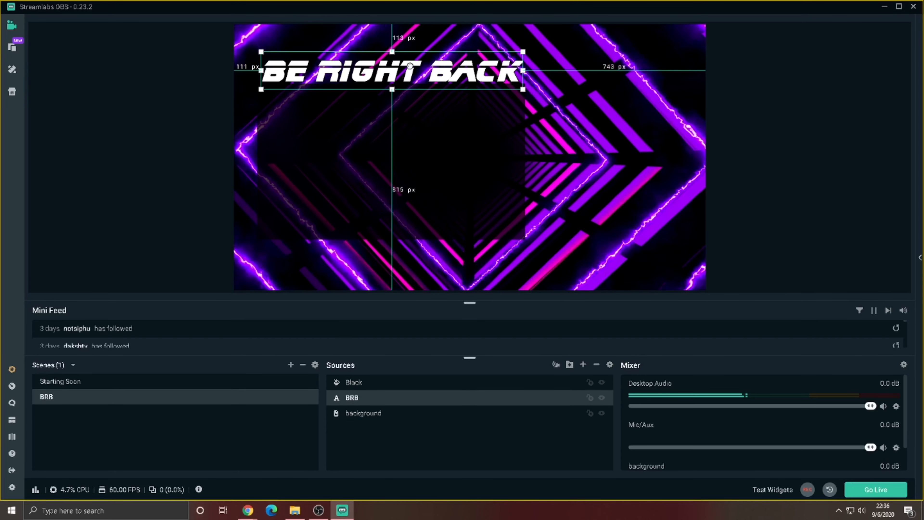
click(756, 96)
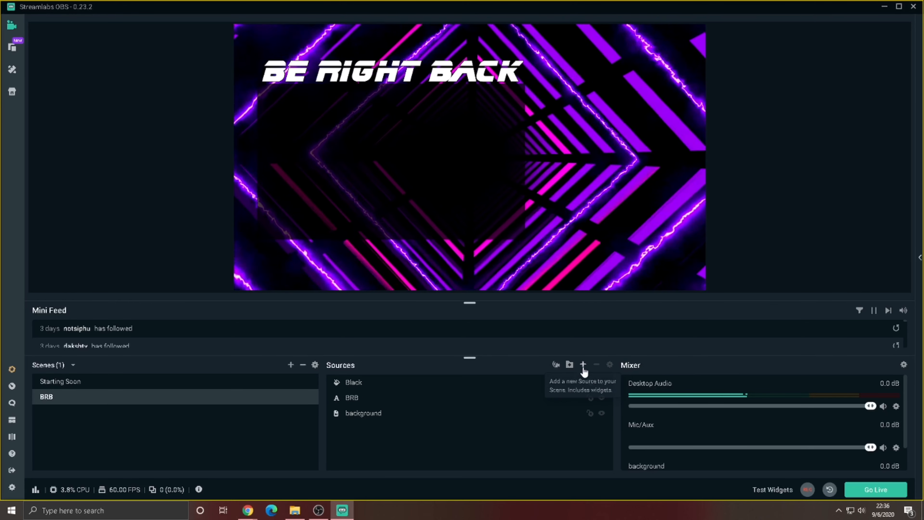
Add a new media source named VID to the BRB scene.
click(584, 366)
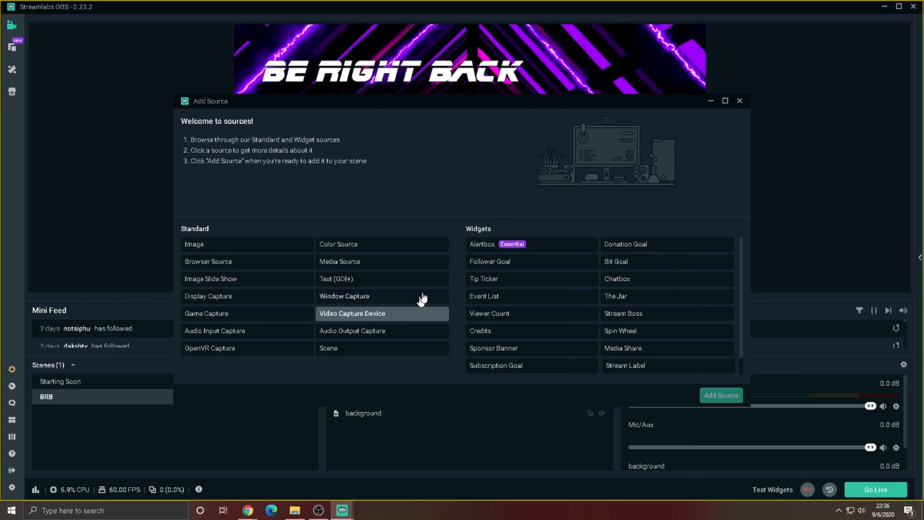
click(406, 264)
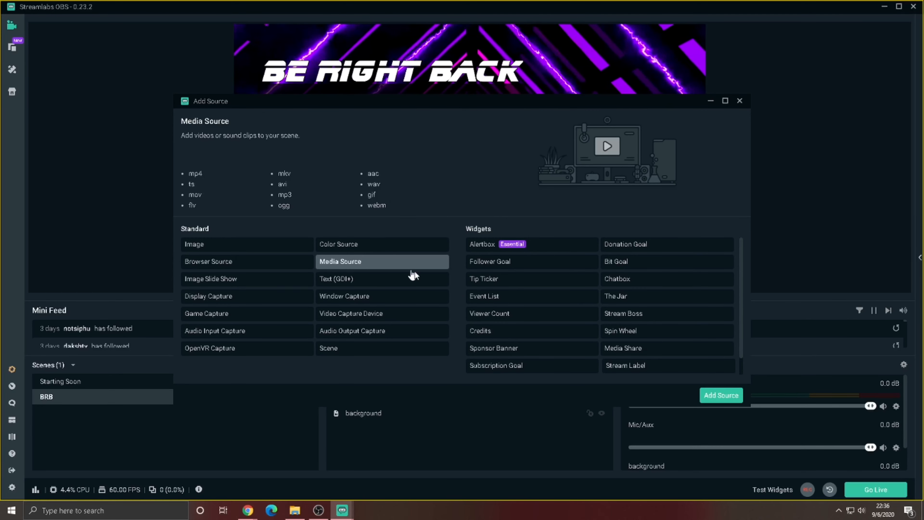
click(719, 396)
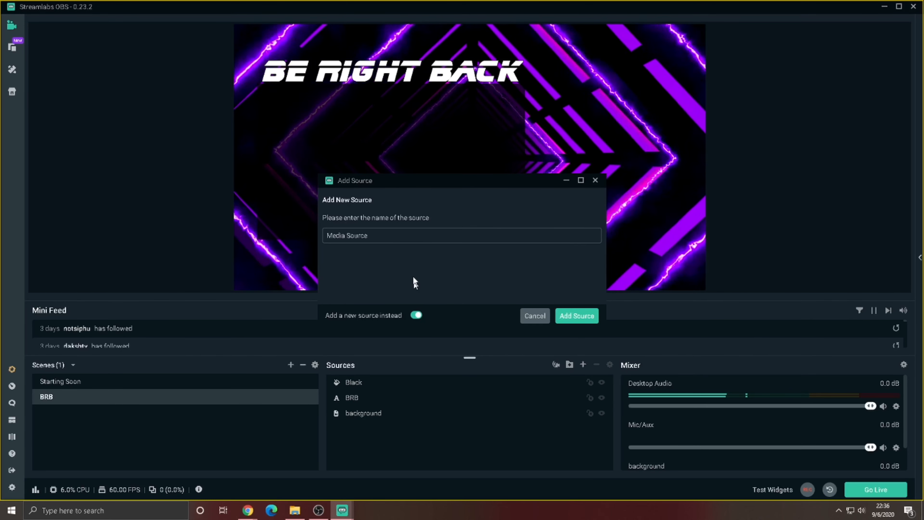
text(Vi)
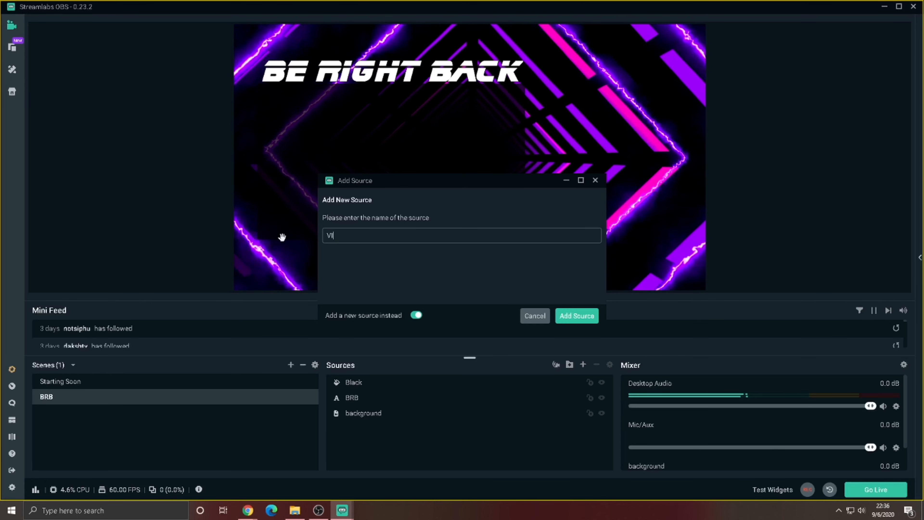
text(D)
click(588, 316)
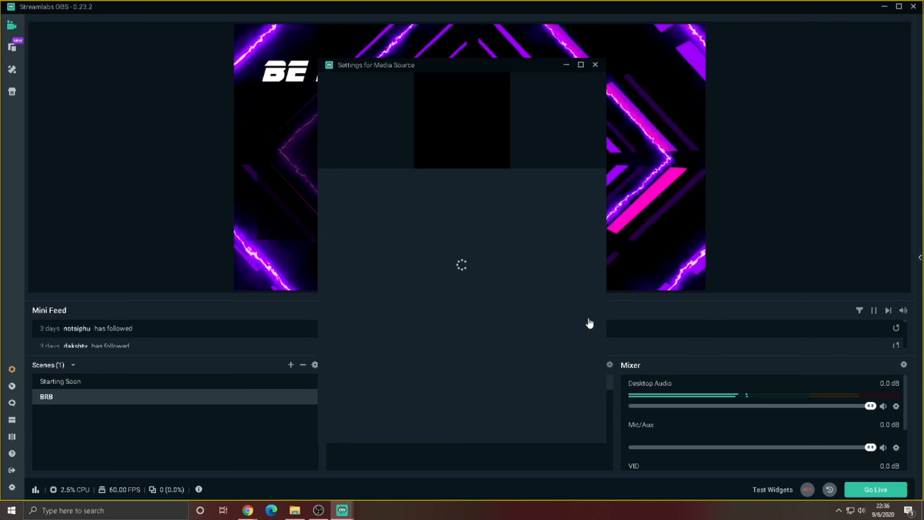
Load the local video IMG_3103 into the VID source, make it loop, and accept the source settings.
click(583, 198)
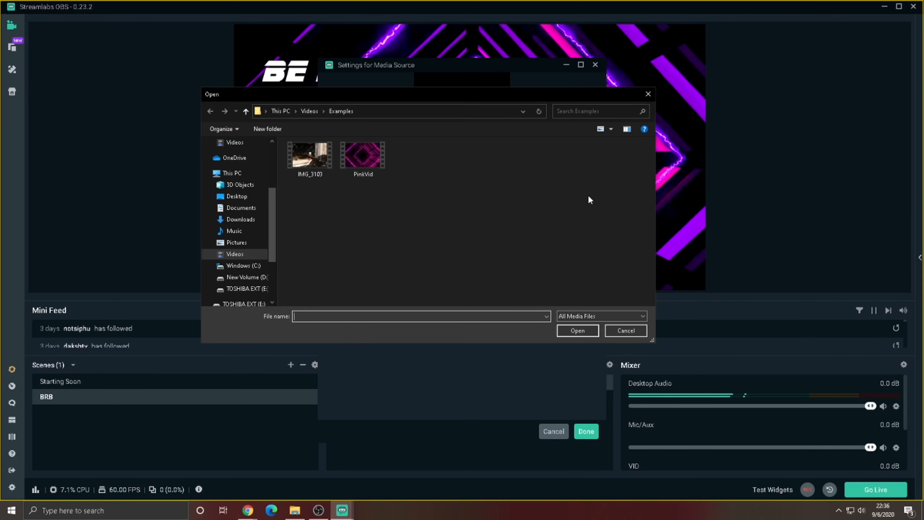
click(315, 157)
click(578, 330)
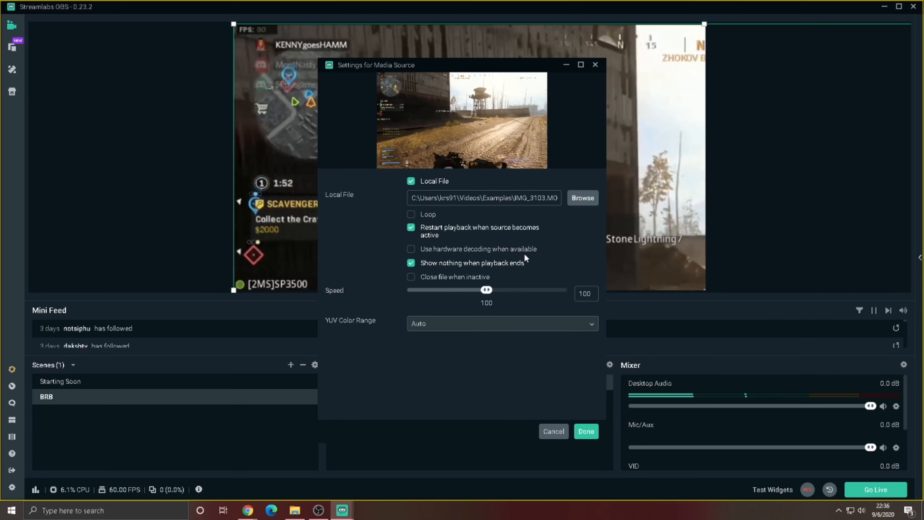
click(412, 214)
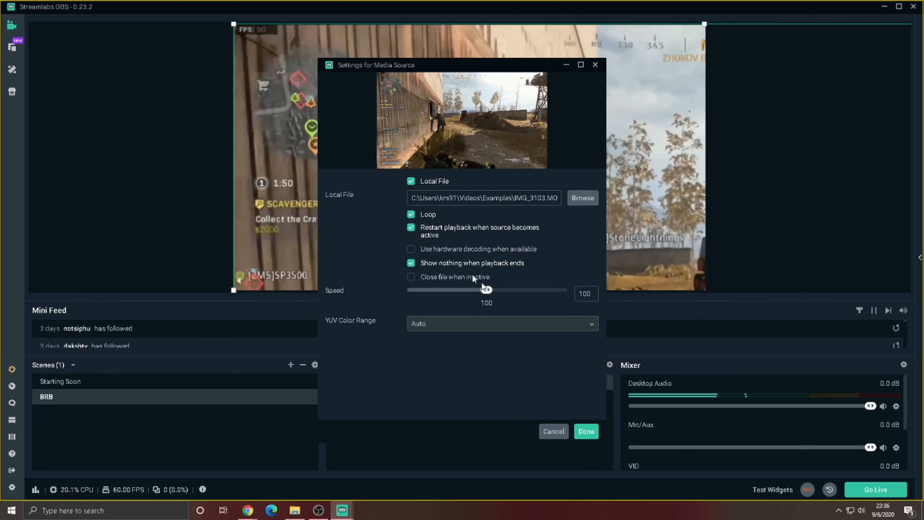
click(586, 431)
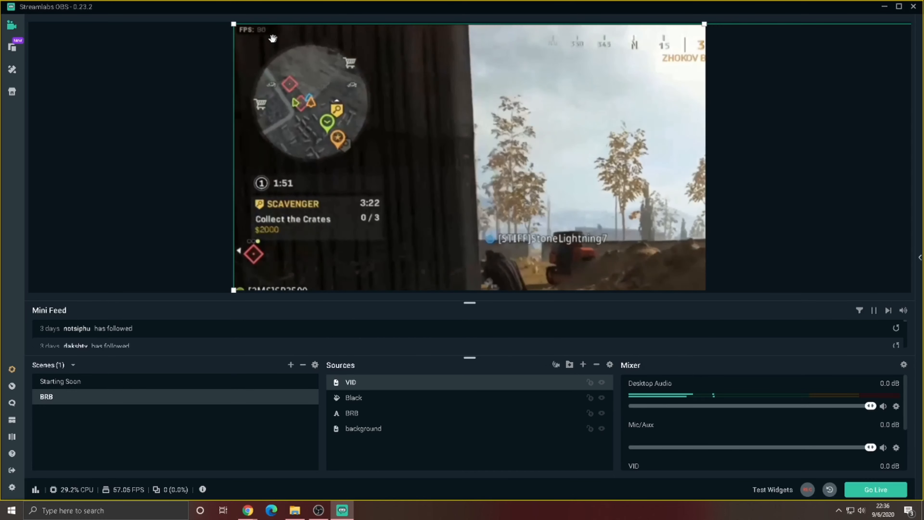
Shrink the VID video to about 1056 by 596 px and place it over the Black rectangle.
drag(234, 24, 584, 200)
drag(660, 248, 384, 126)
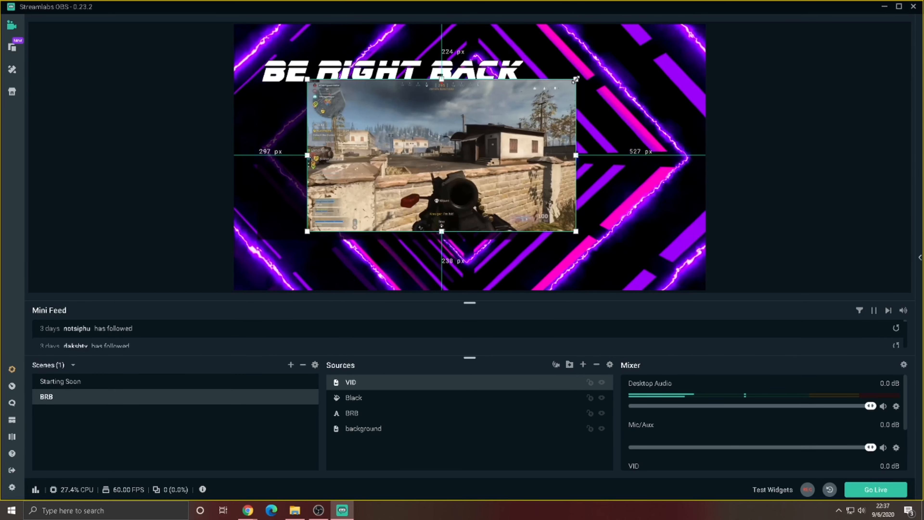
drag(576, 79, 528, 99)
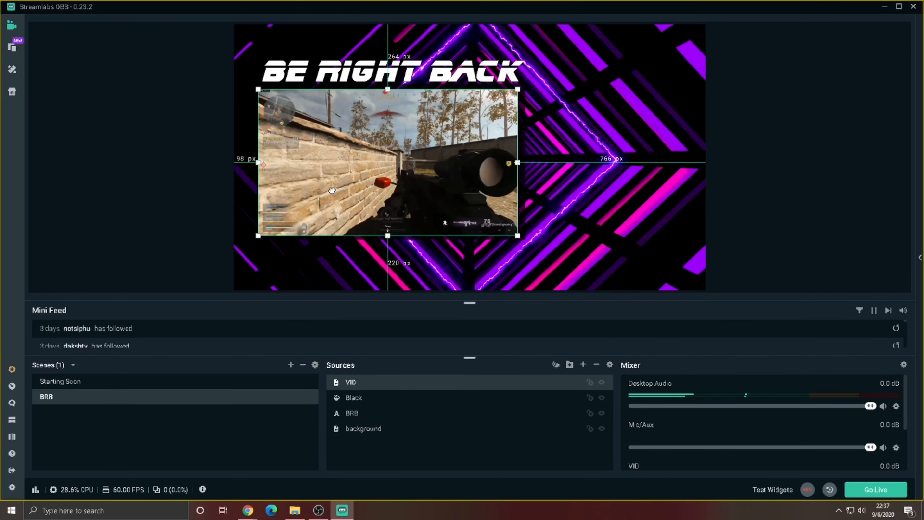
Nudge the VID video to about 110 px from the canvas's left edge and 256 px from its top, centring it within the Black rectangle.
drag(332, 191, 334, 184)
key(Up)
key(Up)
key(Up)
key(Up)
key(Up)
key(Up)
key(Up)
key(Up)
key(Right)
key(Right)
key(Right)
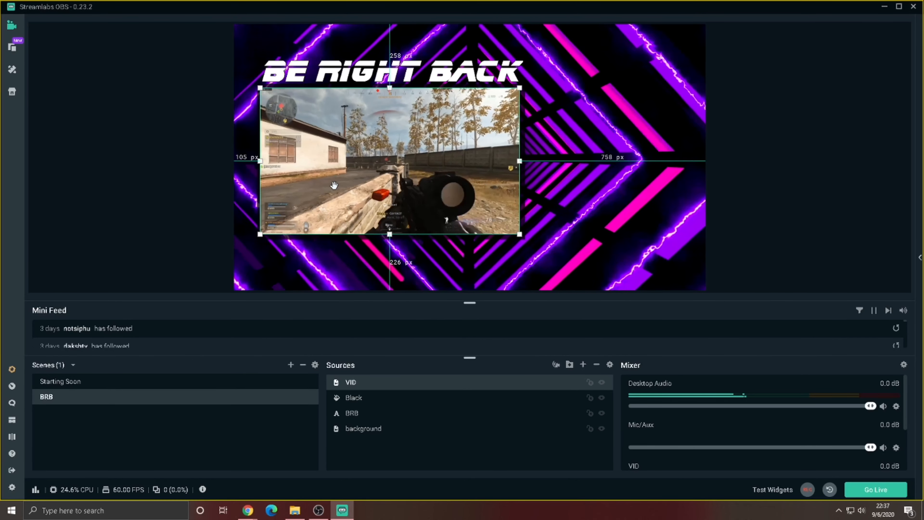
key(Right)
key(Right)
key(Up)
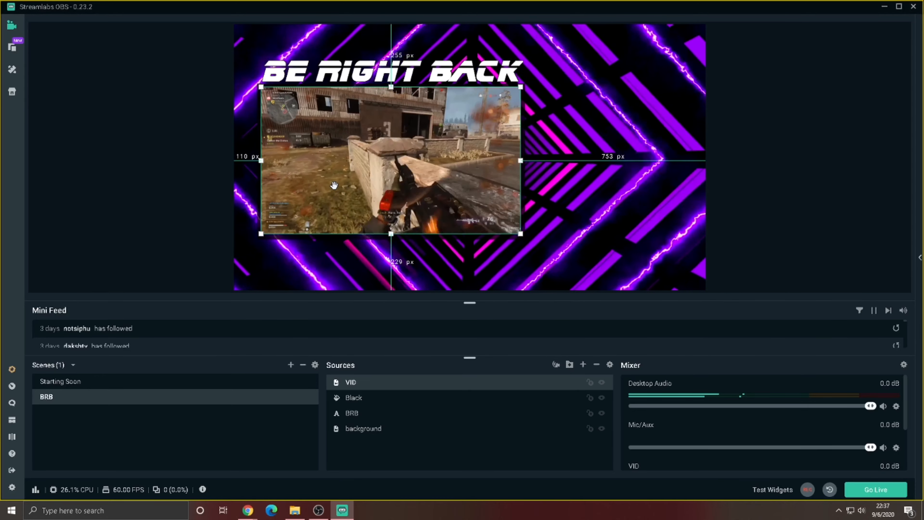
key(Down)
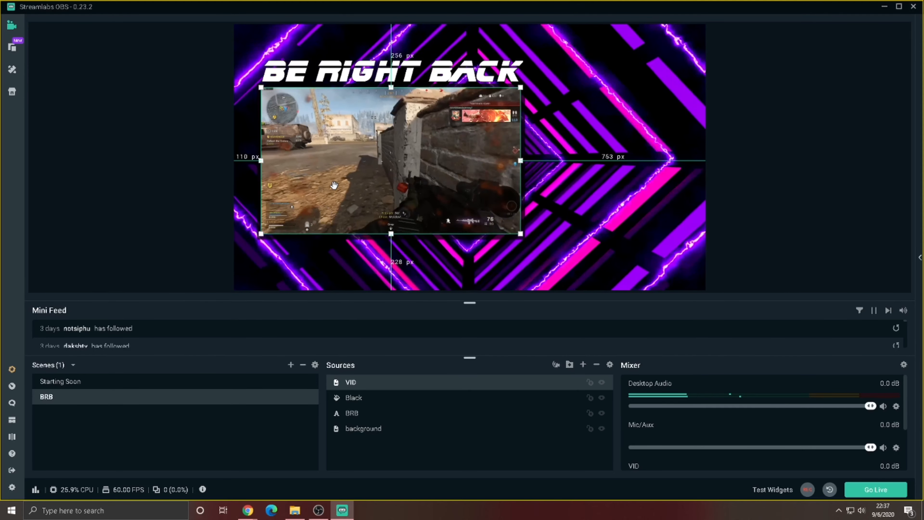
click(787, 141)
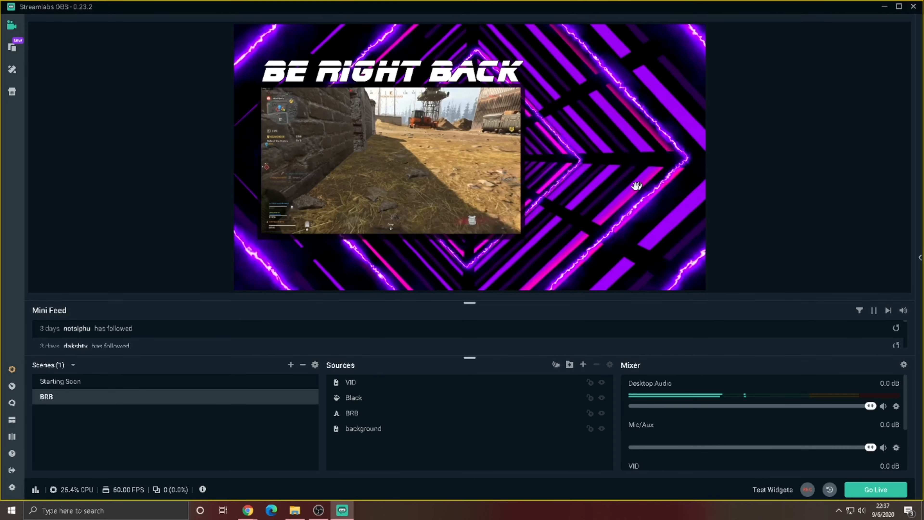
click(521, 212)
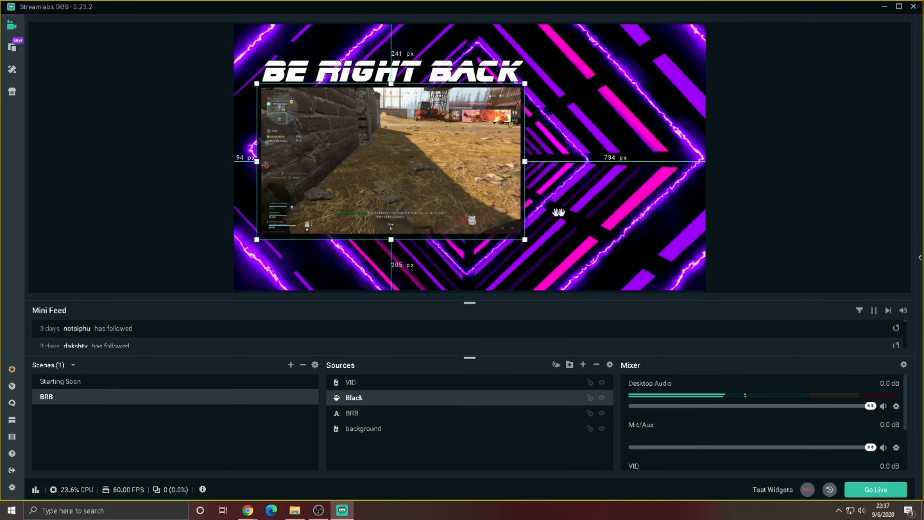
click(853, 230)
Add the existing purple color source to the BRB scene.
click(583, 364)
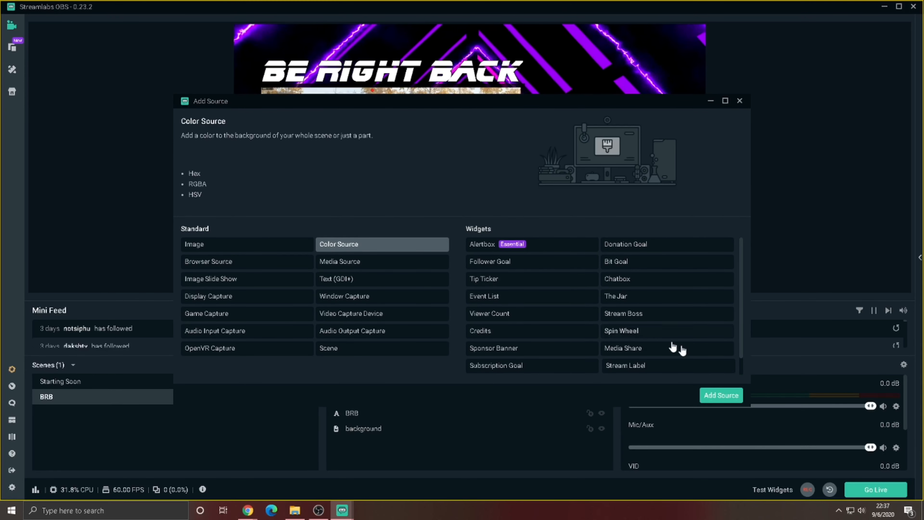
click(721, 395)
click(361, 242)
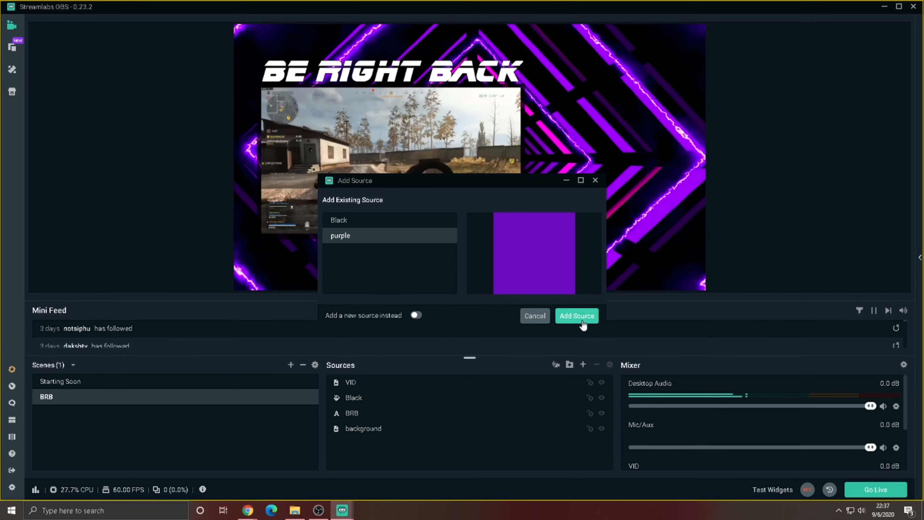
click(577, 316)
Resize the purple source to about 1108 by 646 px around the Black rectangle and order it directly below Black to form a thin frame.
drag(286, 54, 312, 113)
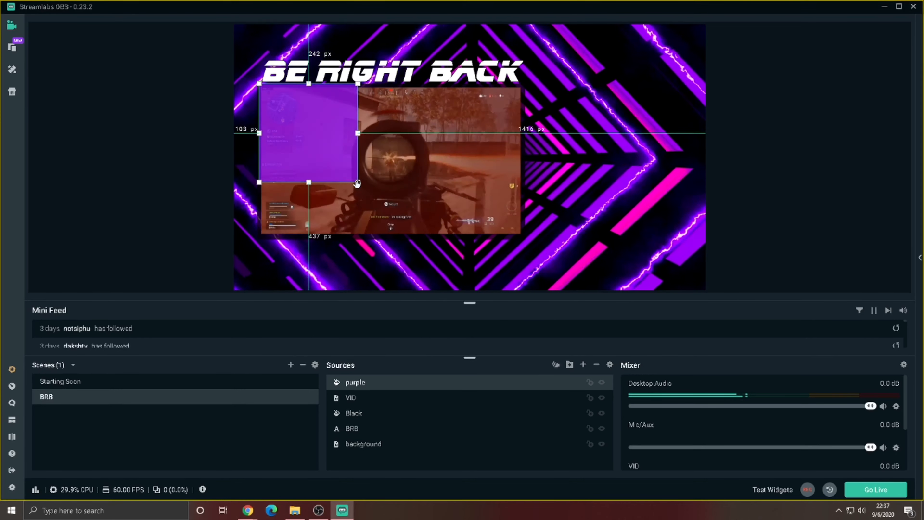
drag(357, 181, 567, 28)
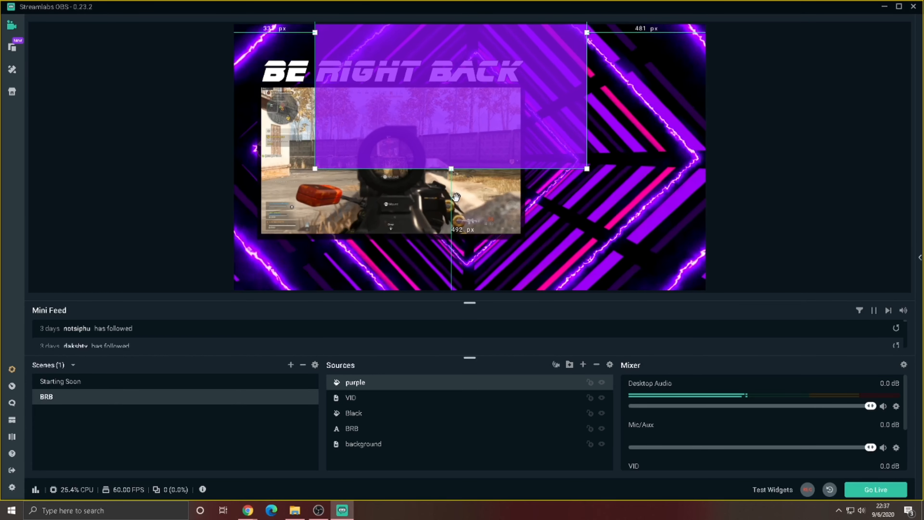
drag(452, 170, 411, 218)
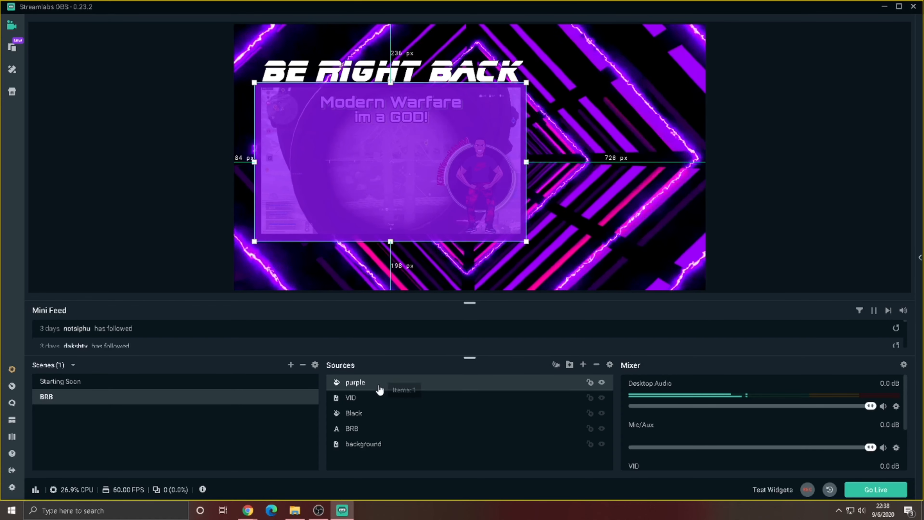
drag(378, 420, 379, 421)
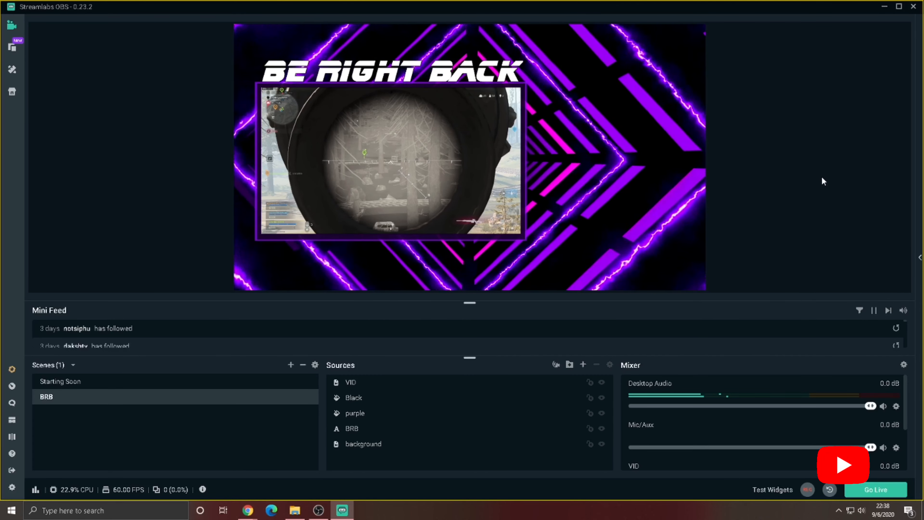
Enlarge the Be Right Back text to about 1106 by 158 px, matching the purple frame's width.
click(473, 69)
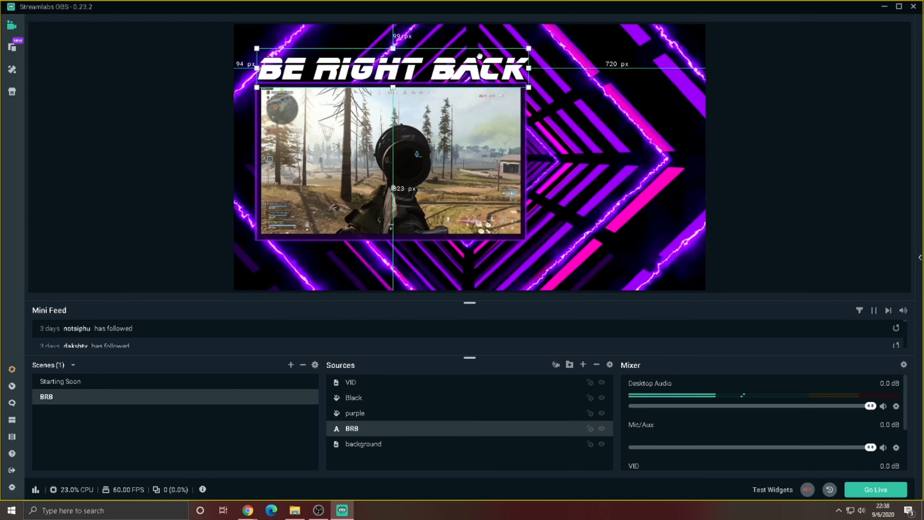
click(824, 79)
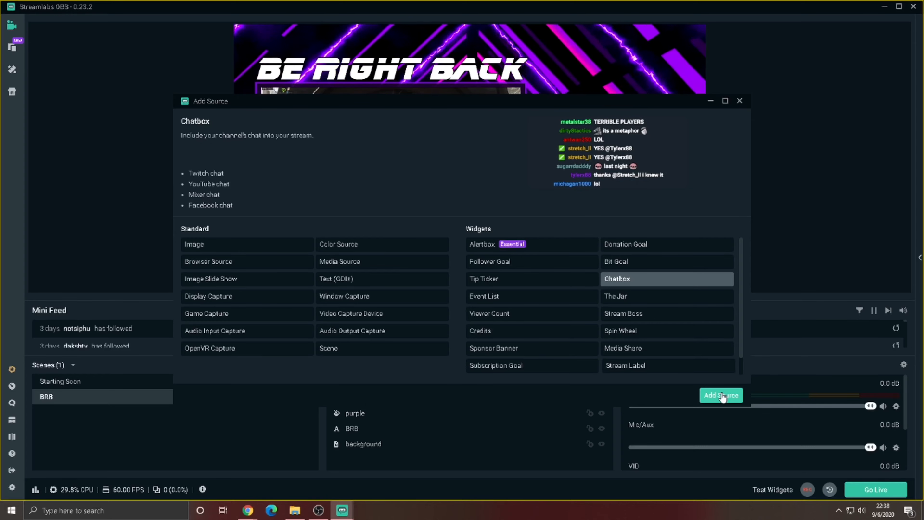
Add a Chatbox widget to the BRB scene under its default name.
click(740, 102)
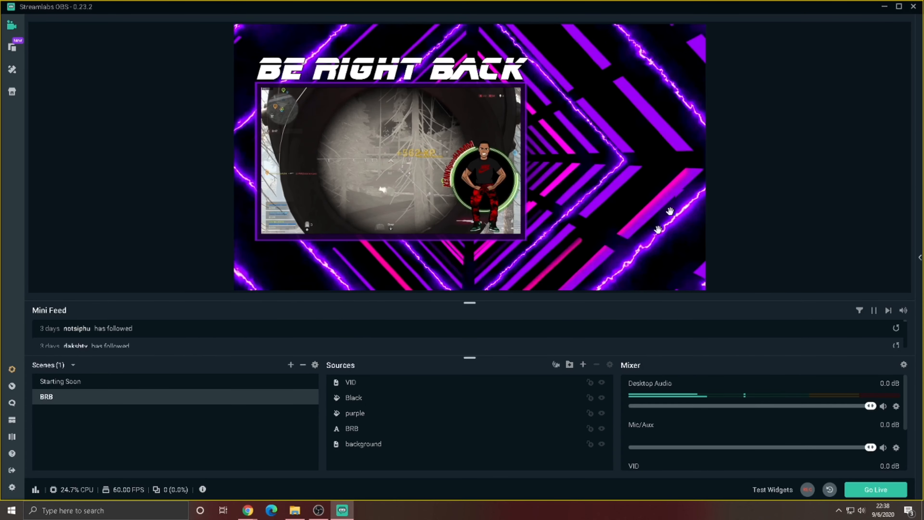
click(584, 365)
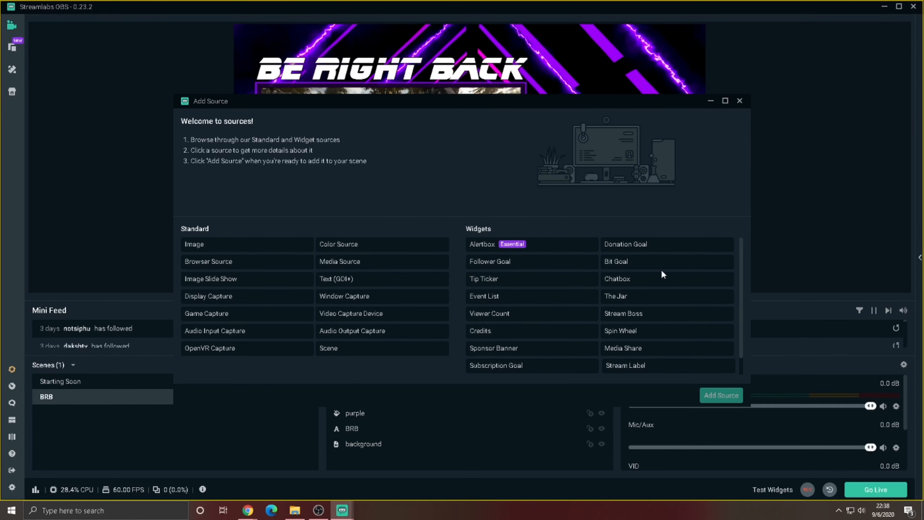
click(711, 396)
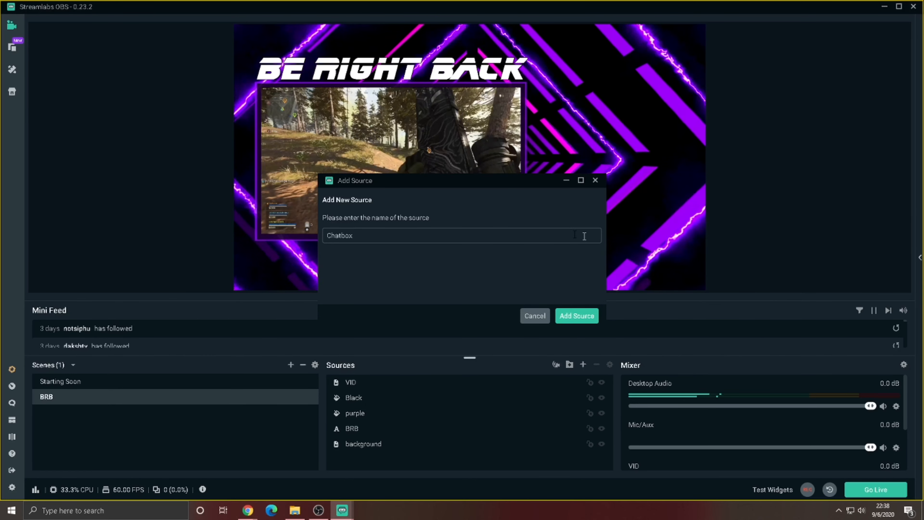
click(577, 316)
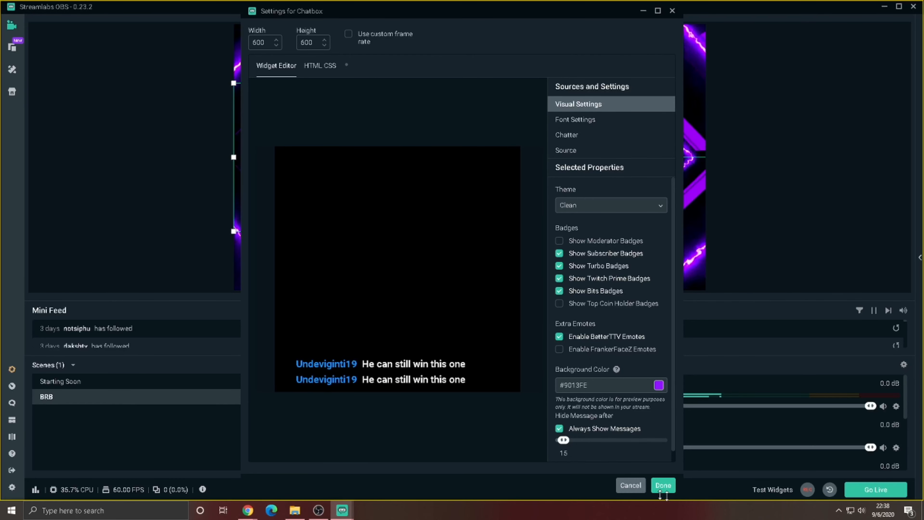
Accept the default Chatbox settings and place the widget beside the framed gameplay video, to its right.
click(663, 485)
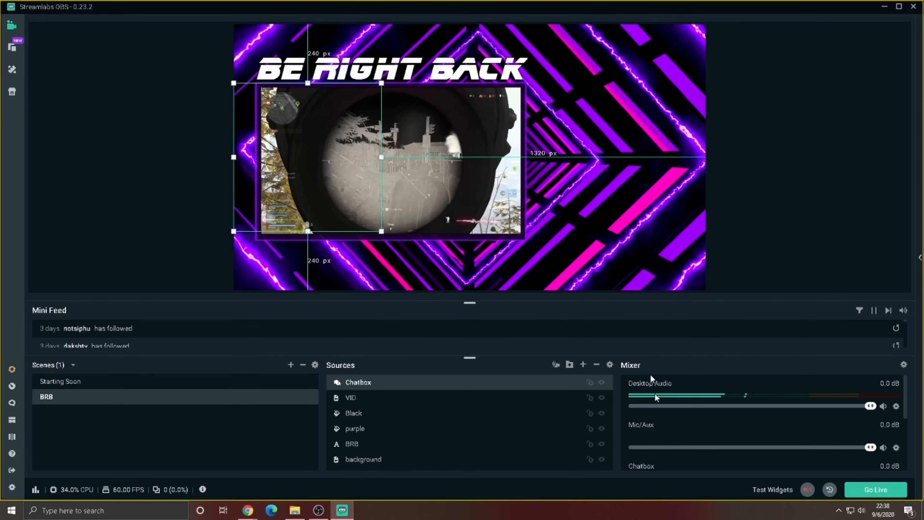
drag(652, 149, 662, 145)
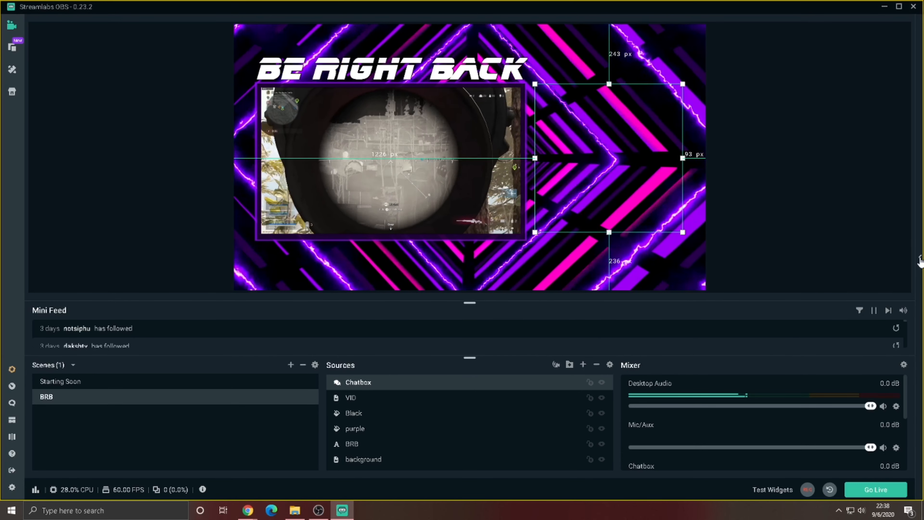
Show the live stream chat and send random test messages to fill the Chatbox.
click(919, 257)
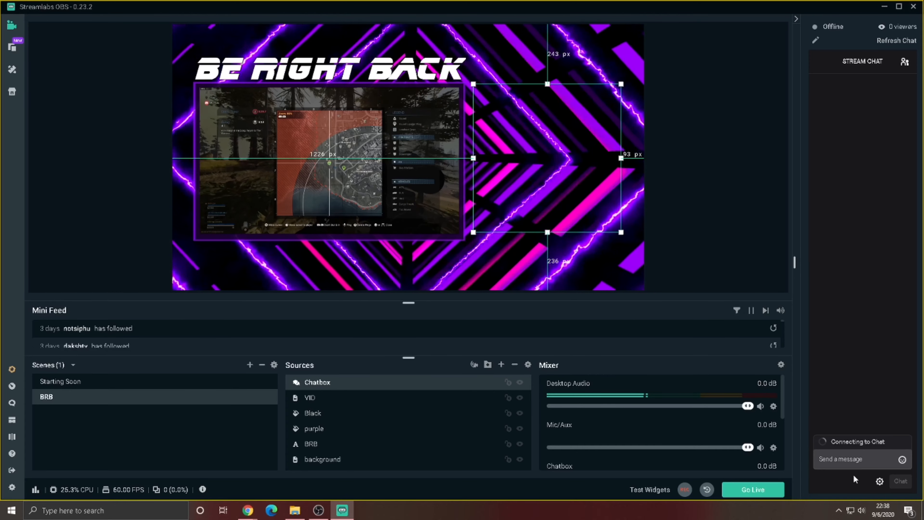
click(854, 459)
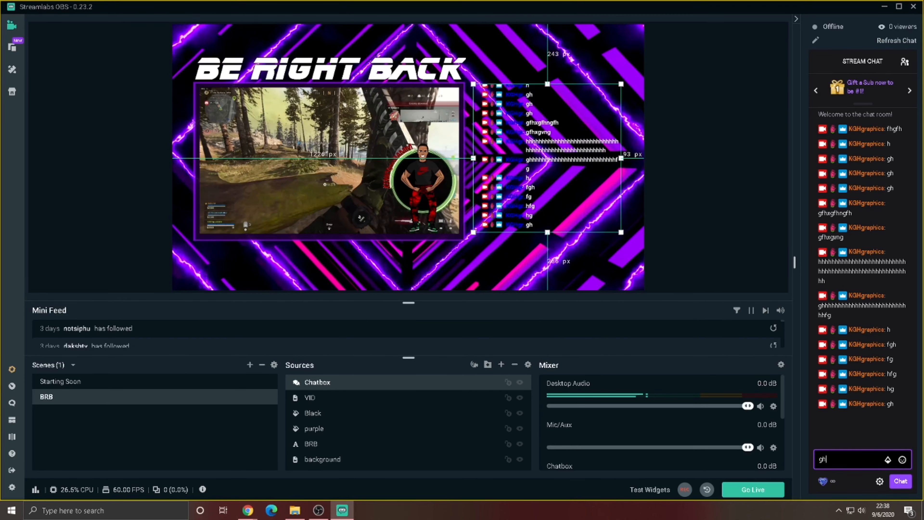
key(Return)
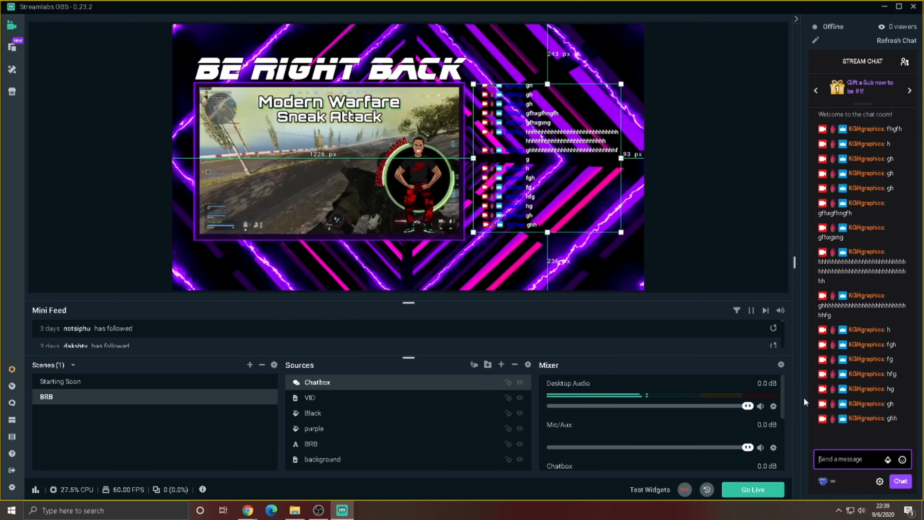
Enlarge the Chatbox to about 626 by 602 px and align it beside the purple-framed video.
drag(621, 232, 630, 245)
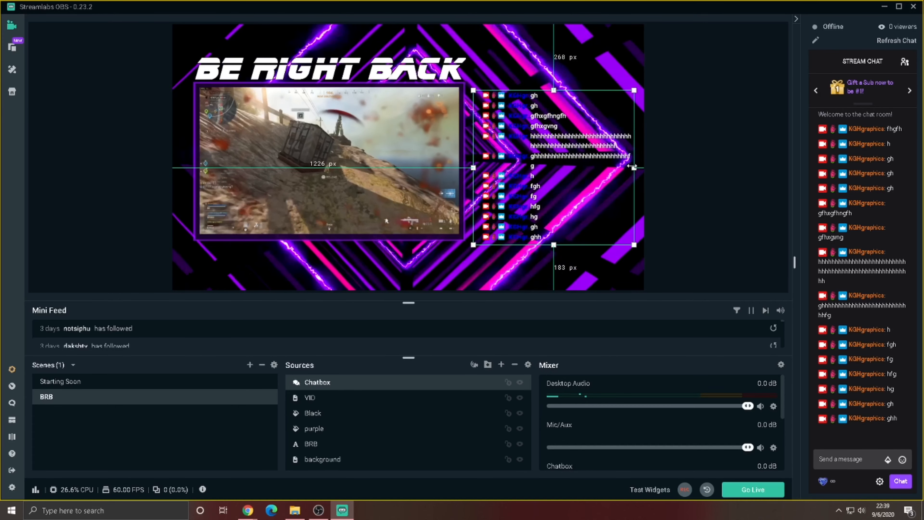
drag(588, 163, 593, 153)
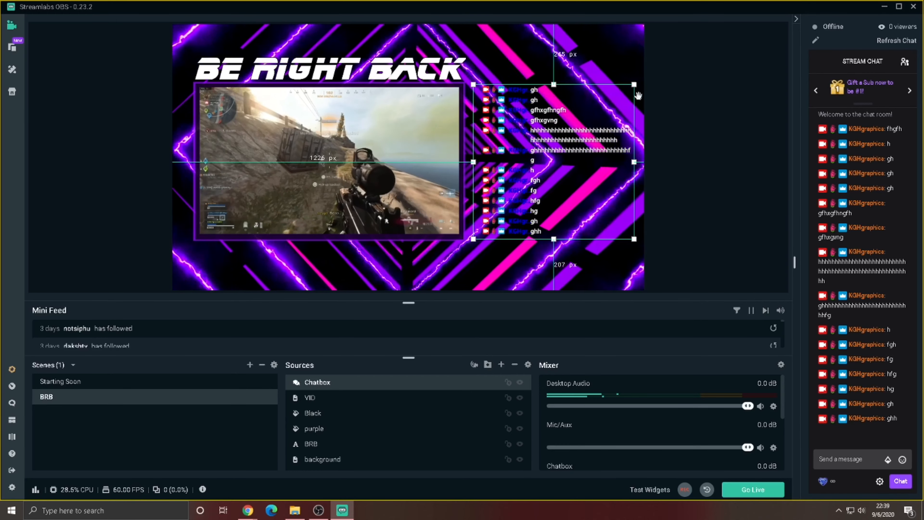
drag(633, 85, 621, 91)
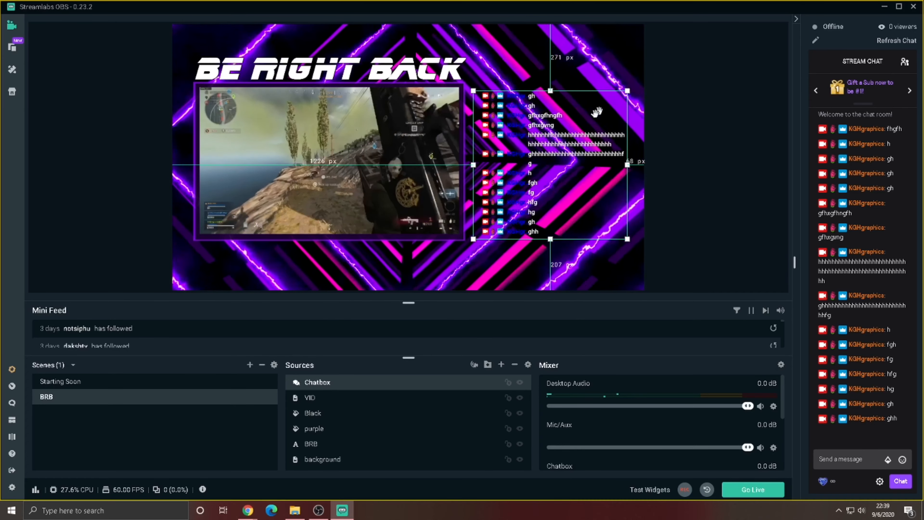
drag(569, 129, 569, 133)
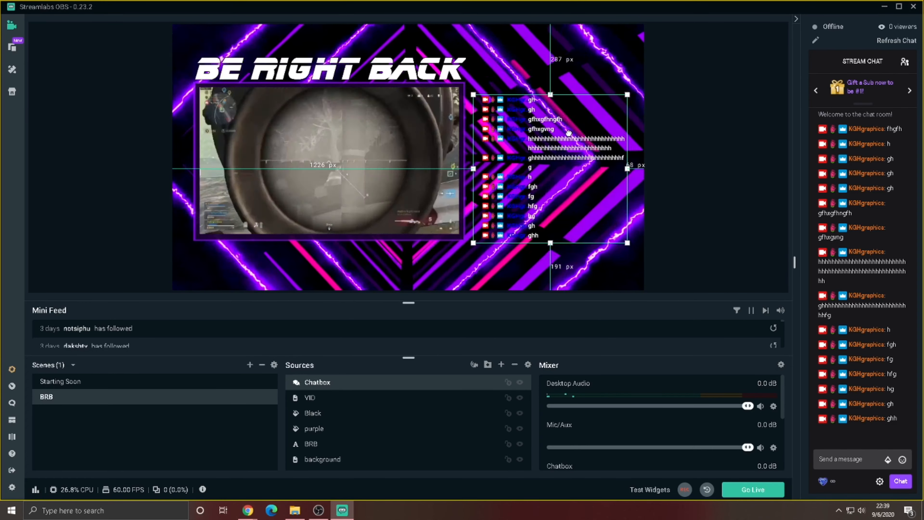
click(701, 131)
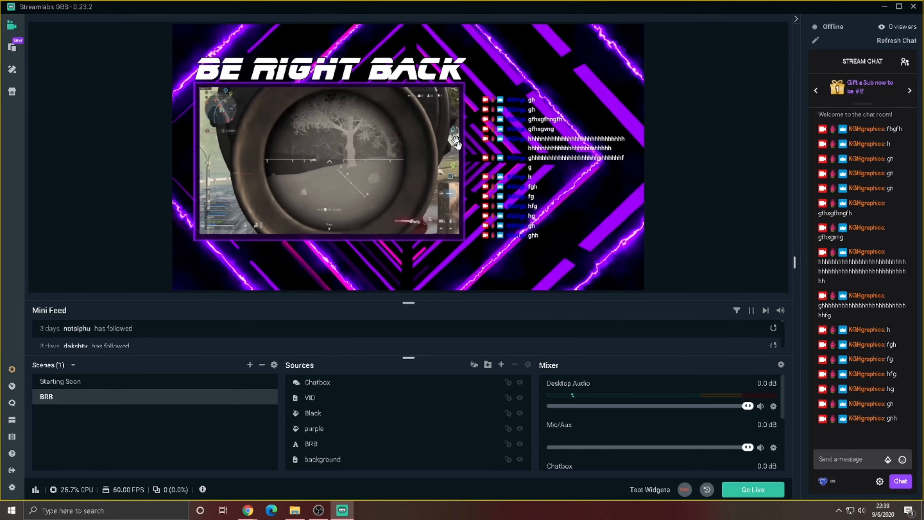
Add the existing Black color source to the BRB scene again and place its corner over the chat messages.
click(502, 365)
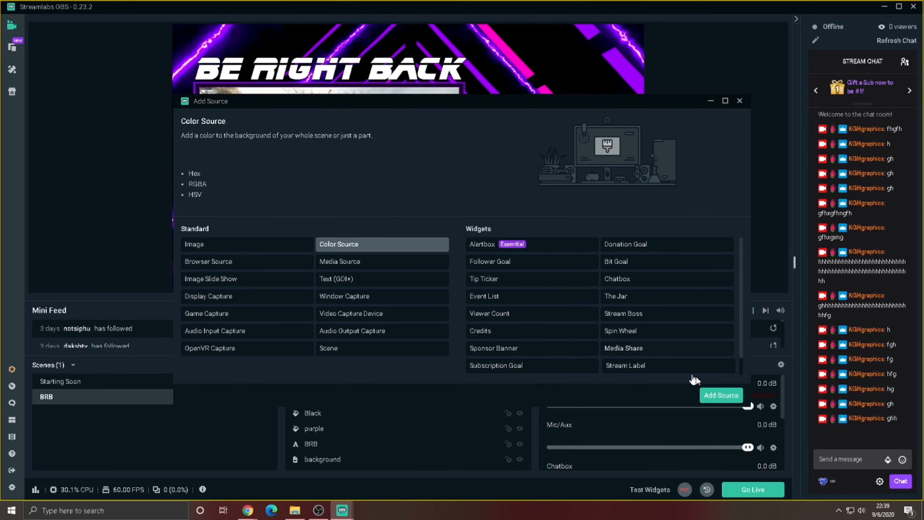
click(736, 395)
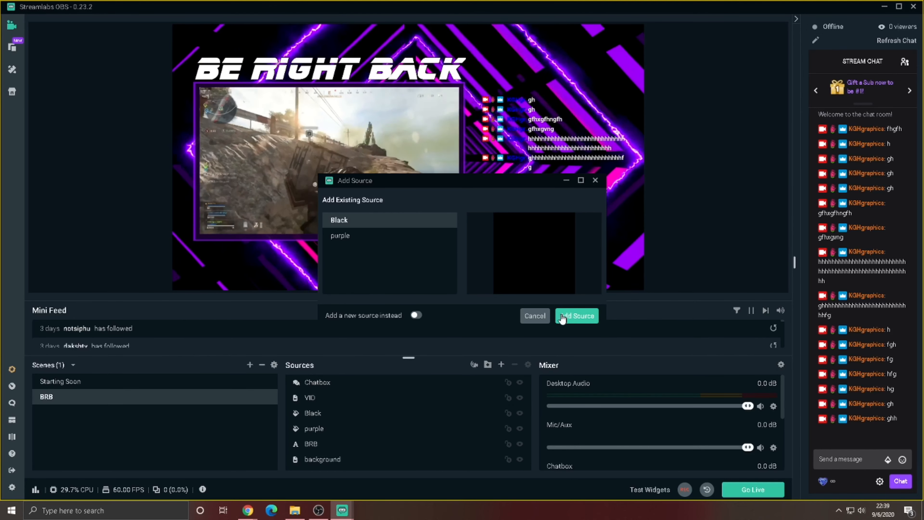
click(563, 314)
drag(213, 62, 514, 121)
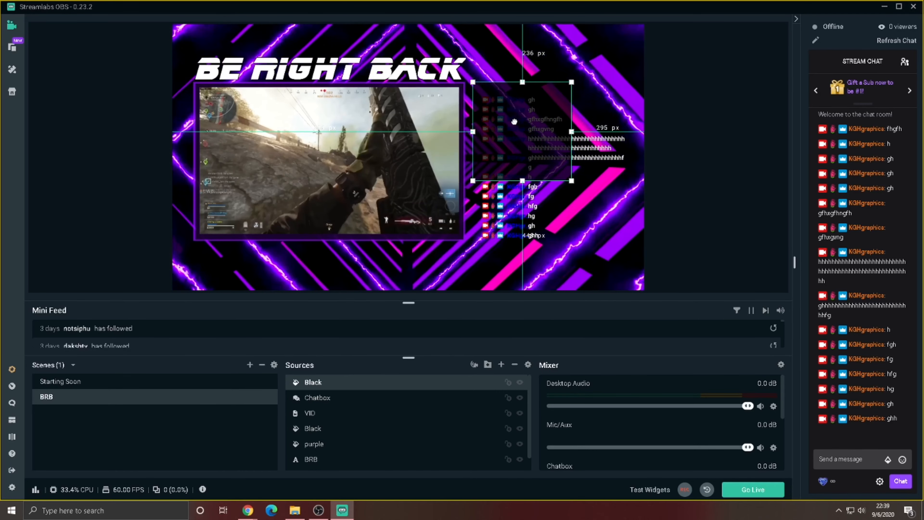
Lock the Chatbox in place and enlarge the new Black source over it to about 647 px high.
drag(570, 182, 569, 178)
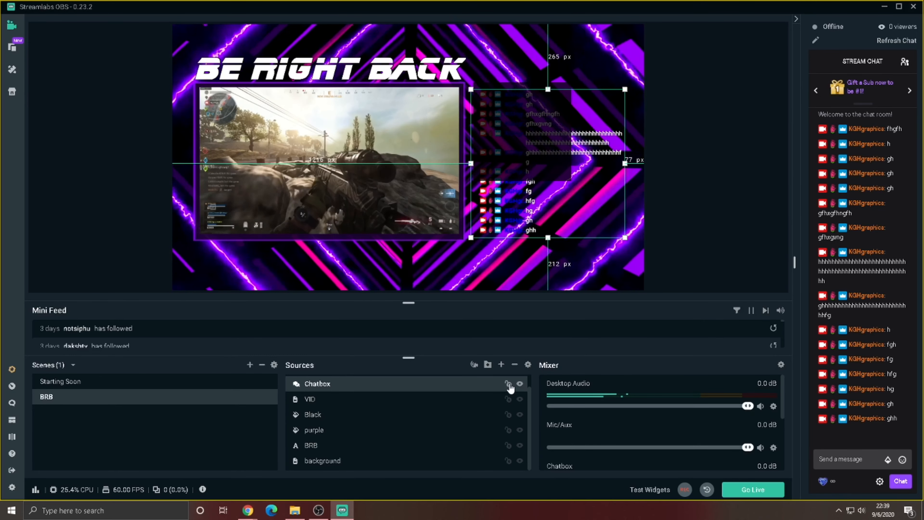
click(509, 384)
click(564, 89)
drag(572, 182, 619, 242)
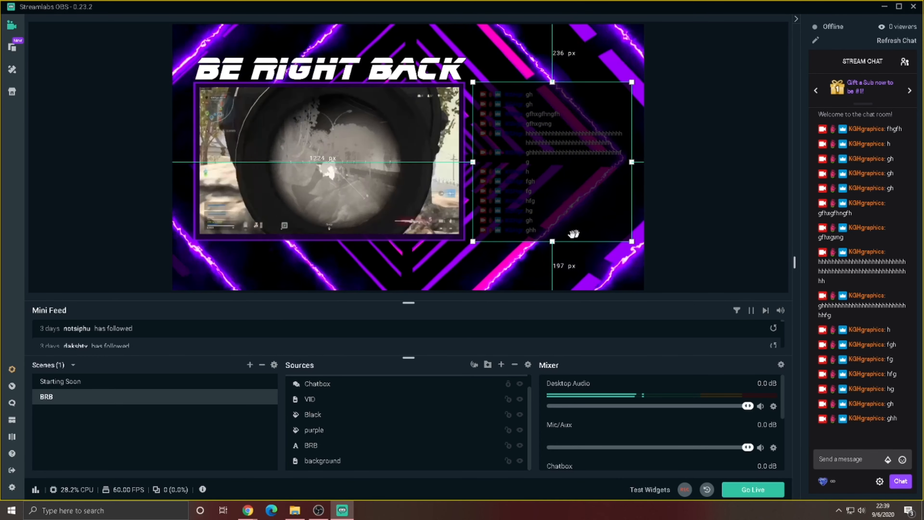
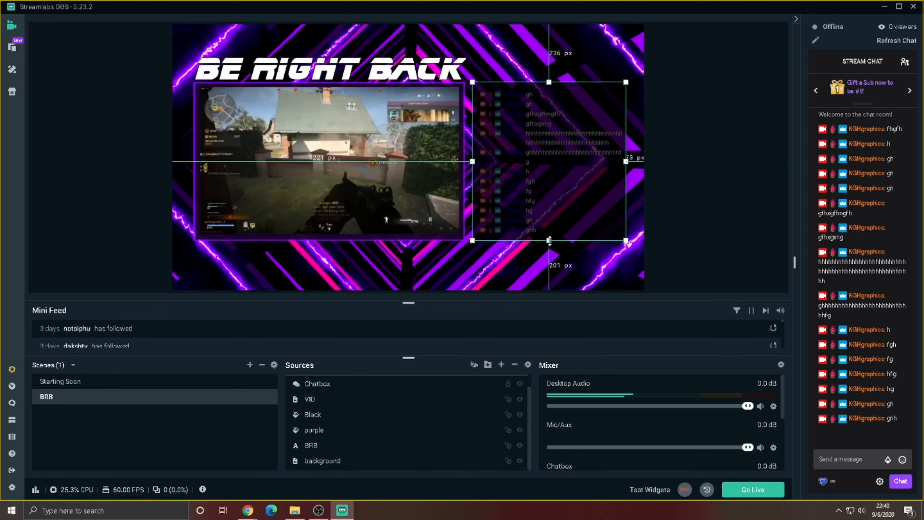
Resize and move the chat's Black backdrop to about 639 by 717 px, extending above the messages.
drag(549, 241, 550, 245)
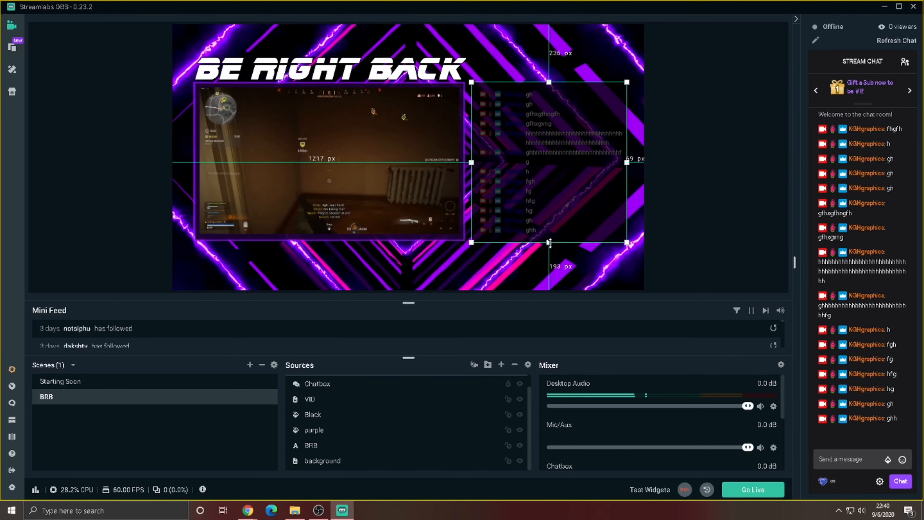
drag(626, 243, 641, 271)
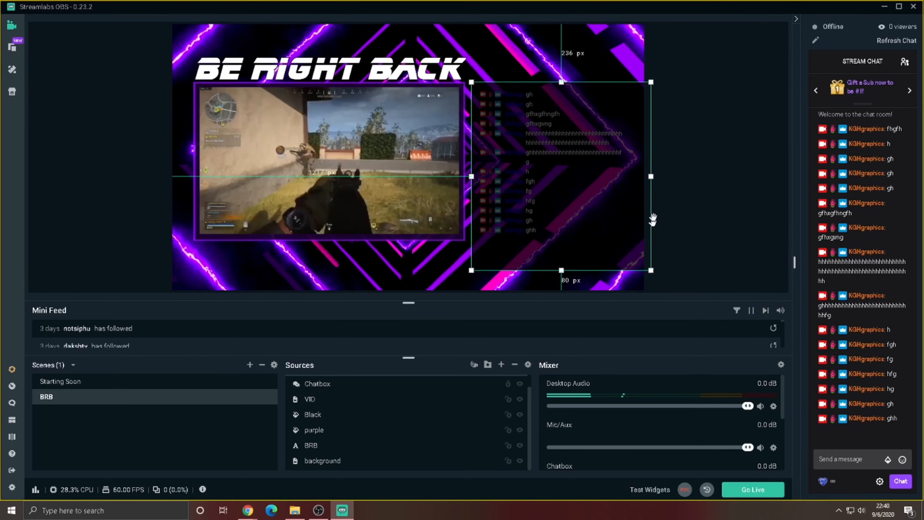
drag(650, 174, 628, 178)
drag(588, 229, 587, 200)
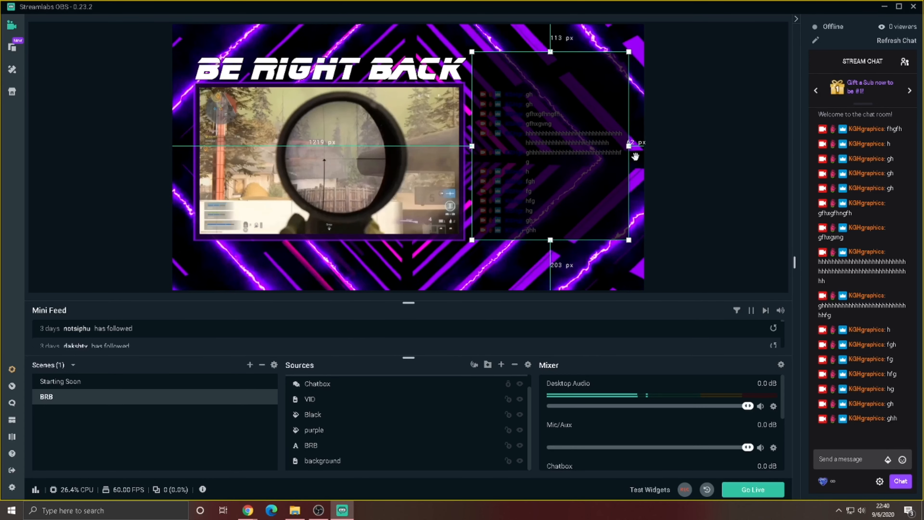
drag(548, 55, 551, 64)
Order the new Black source directly below Chatbox and trim it to about 634 by 711 px.
click(326, 388)
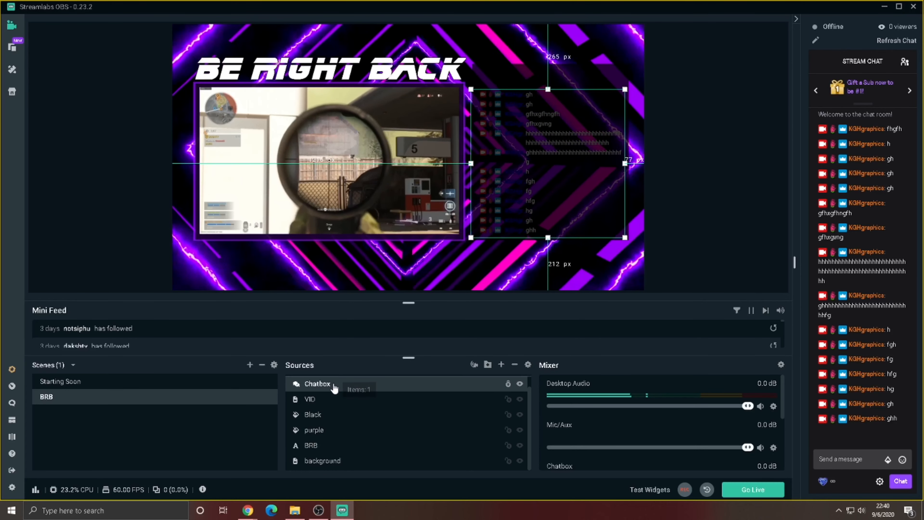
scroll(395, 405, up, 1)
drag(386, 387, 388, 406)
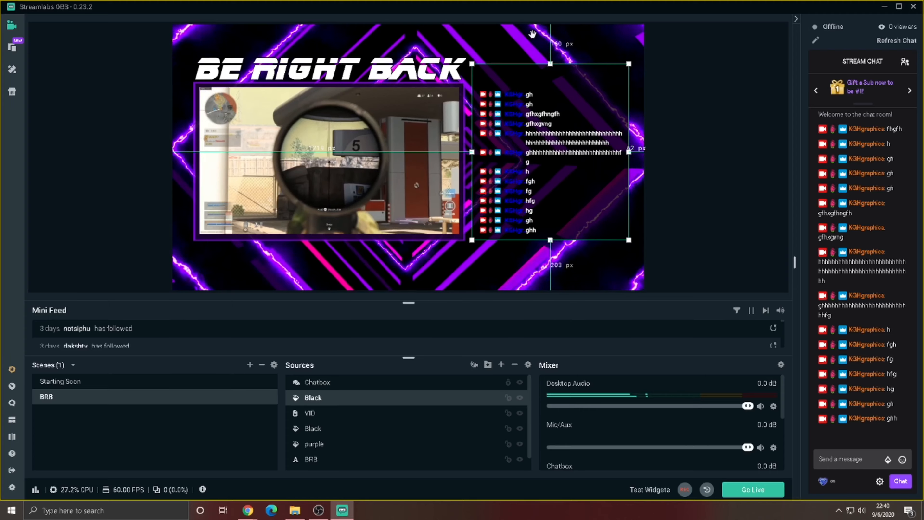
mouse_move(550, 66)
mouse_down()
mouse_move(549, 77)
mouse_move(548, 66)
mouse_up()
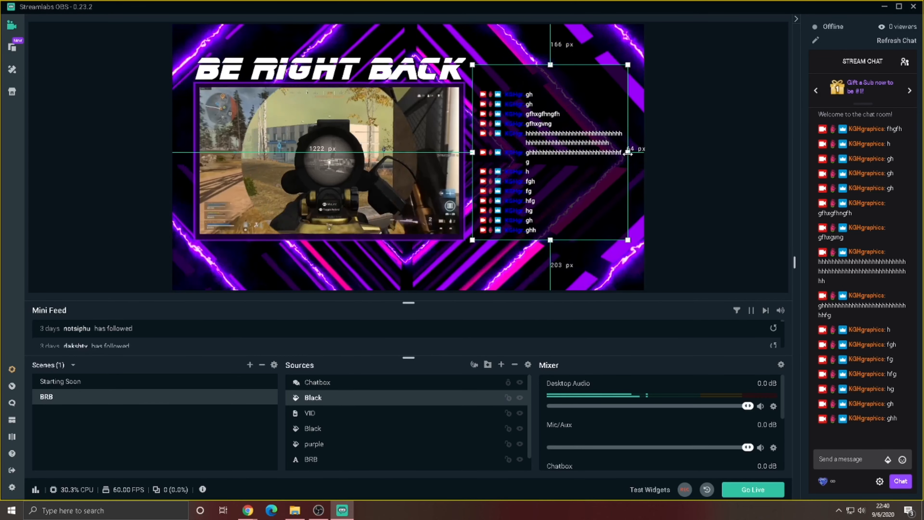
click(703, 143)
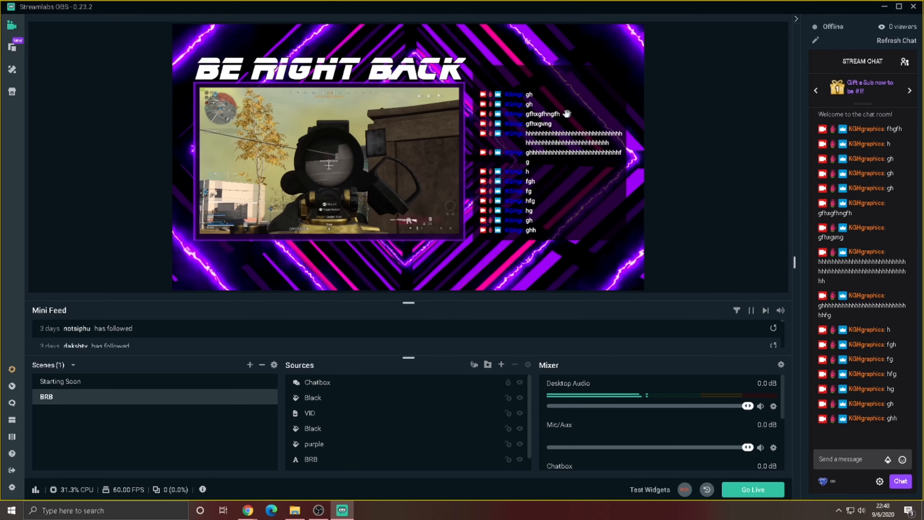
Add a new Text (GDI+) source named Chat to the BRB scene.
click(501, 364)
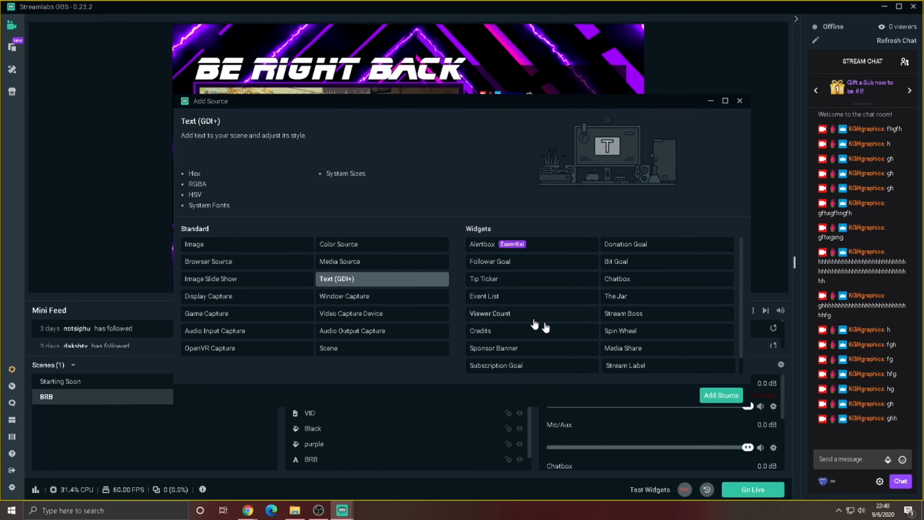
click(722, 396)
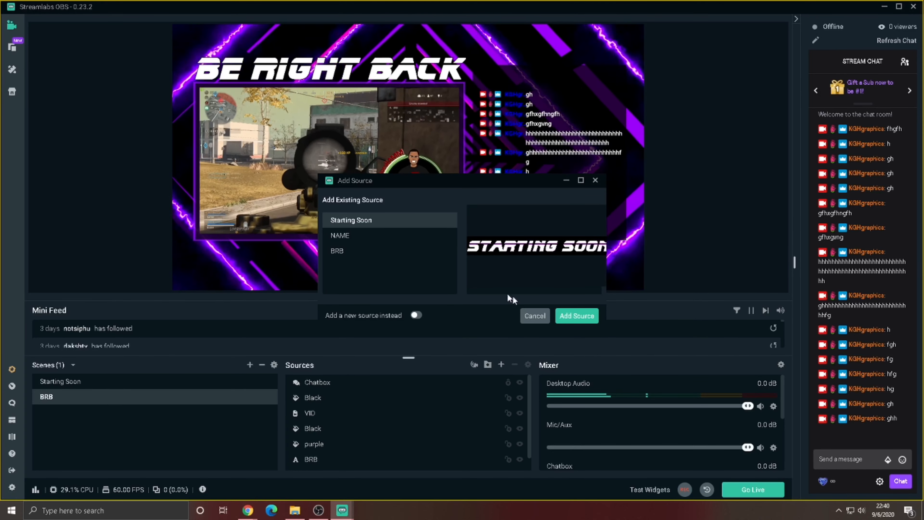
click(416, 315)
drag(421, 236, 307, 240)
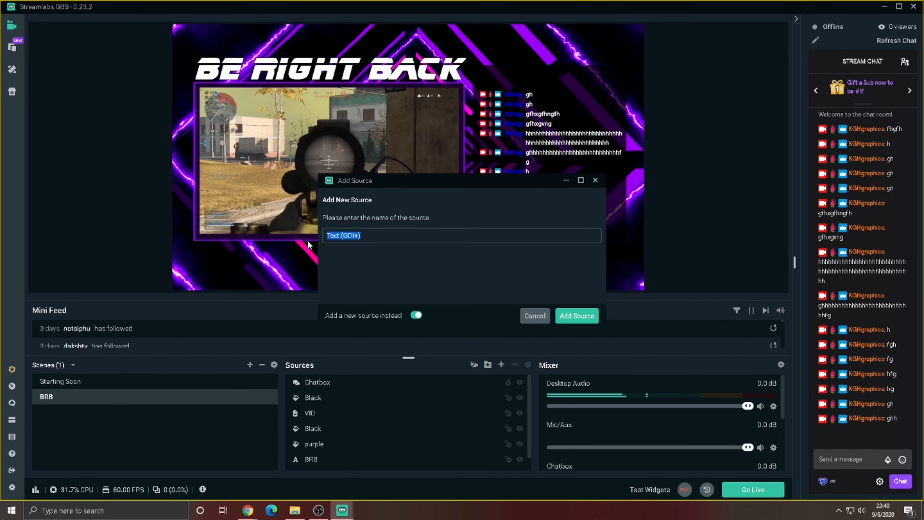
text(CJA)
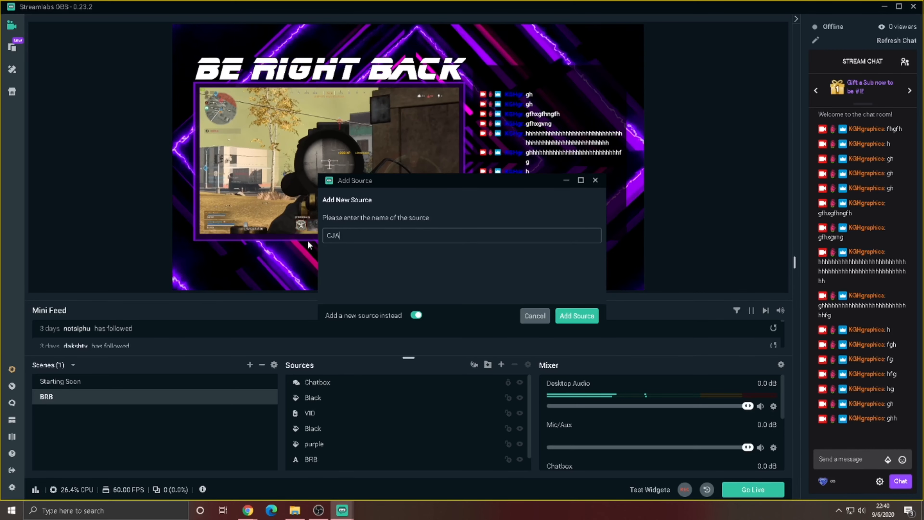
key(BackSpace)
key(BackSpace)
text(hat)
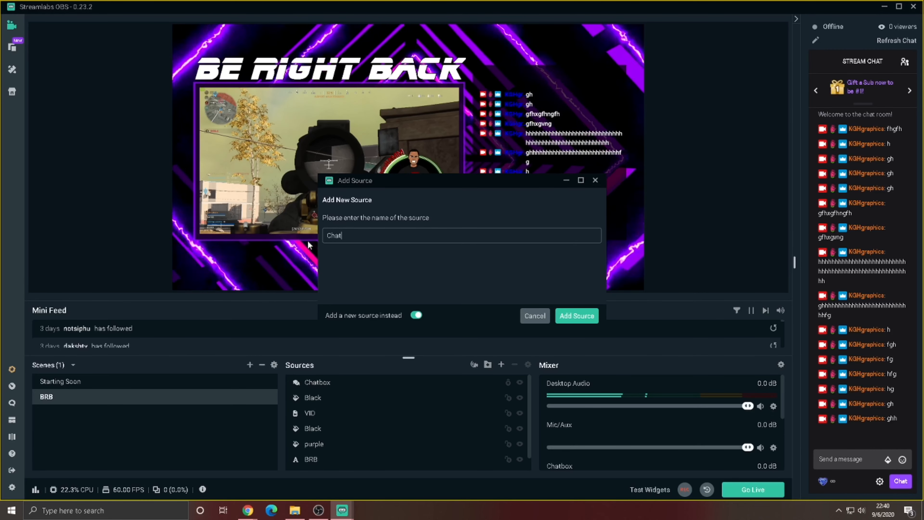
click(577, 316)
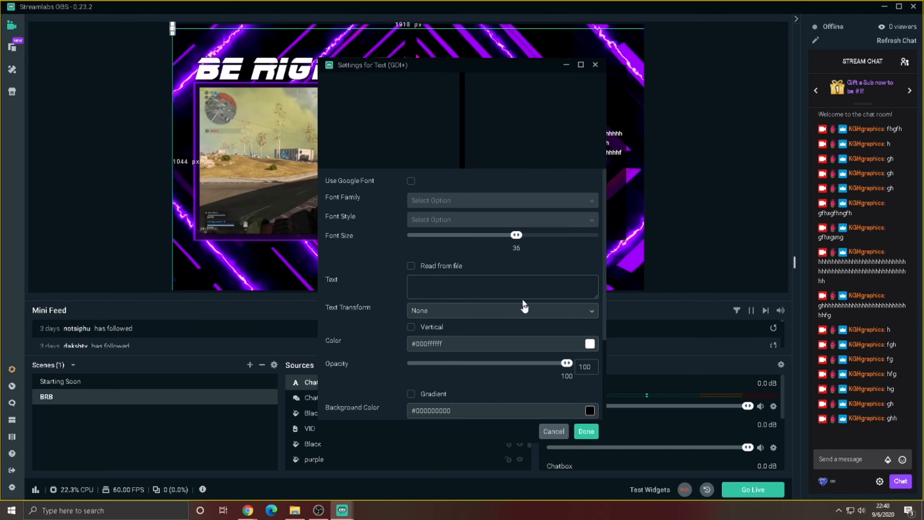
Set the Chat source's text to In The Chat with font size 288.
click(486, 279)
text(I)
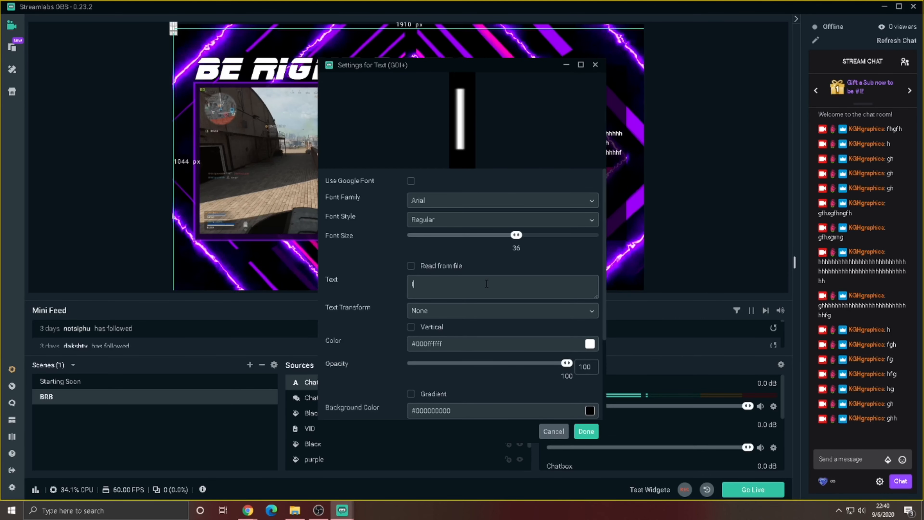
text(n The)
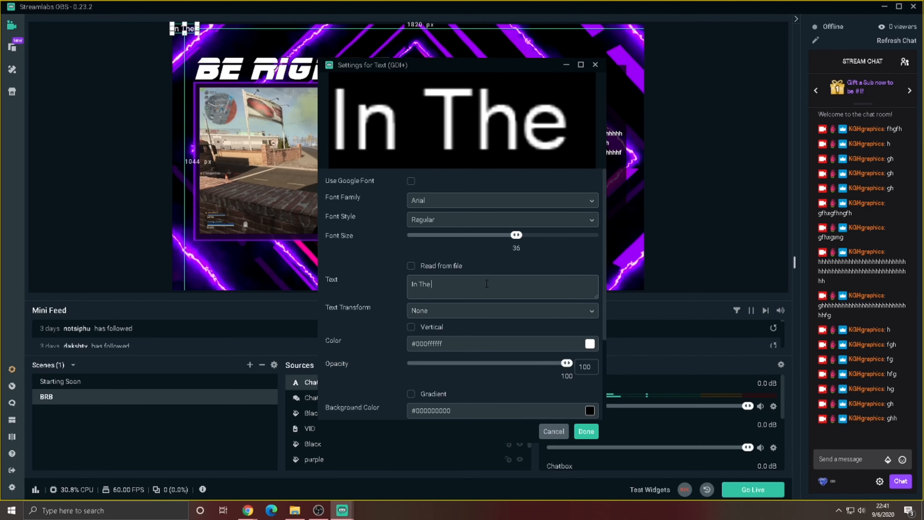
text( Chat)
drag(516, 235, 599, 235)
Set the In The Chat text's font family to BLADE RUNNER MOVIE FONT and accept the settings.
click(502, 200)
click(510, 274)
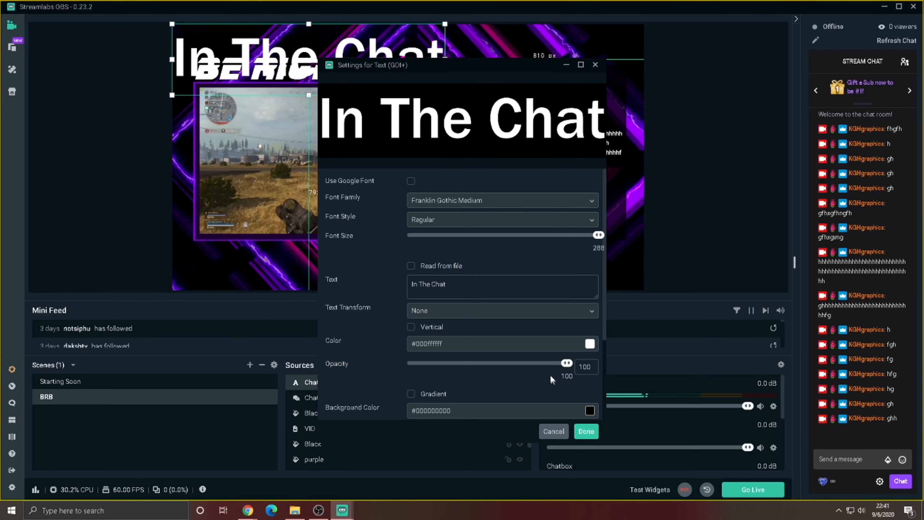
click(597, 203)
scroll(556, 249, down, 10)
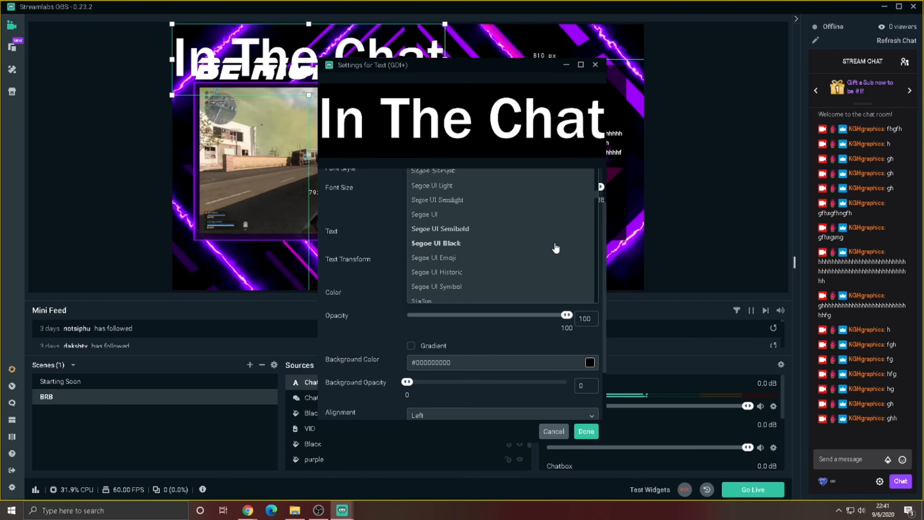
scroll(556, 245, up, 15)
scroll(556, 243, down, 5)
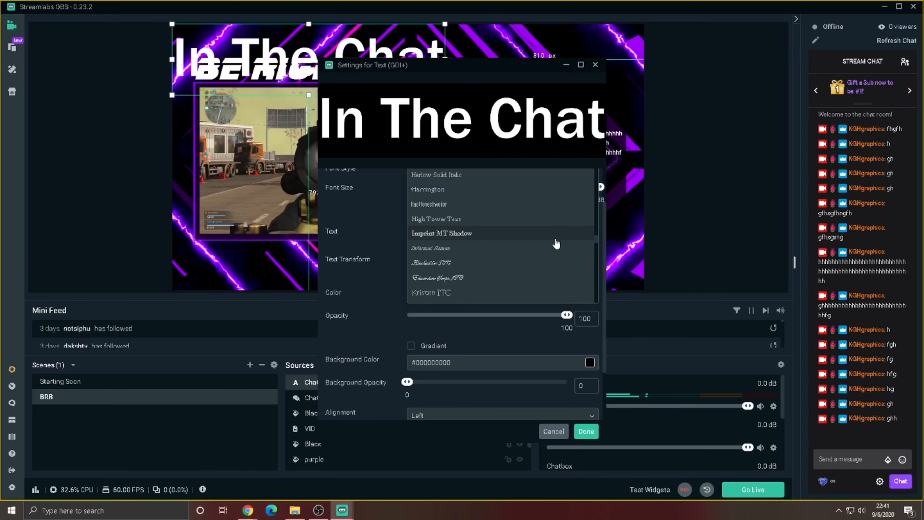
scroll(557, 241, up, 3)
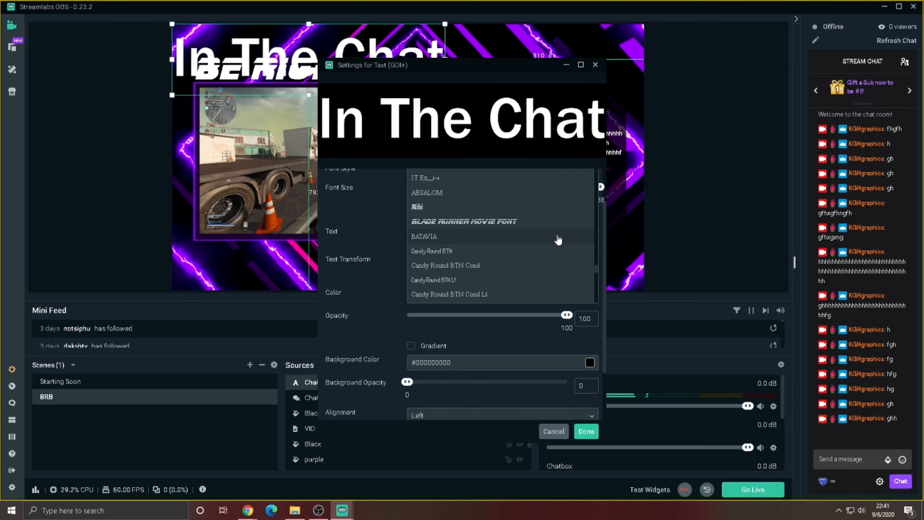
click(558, 224)
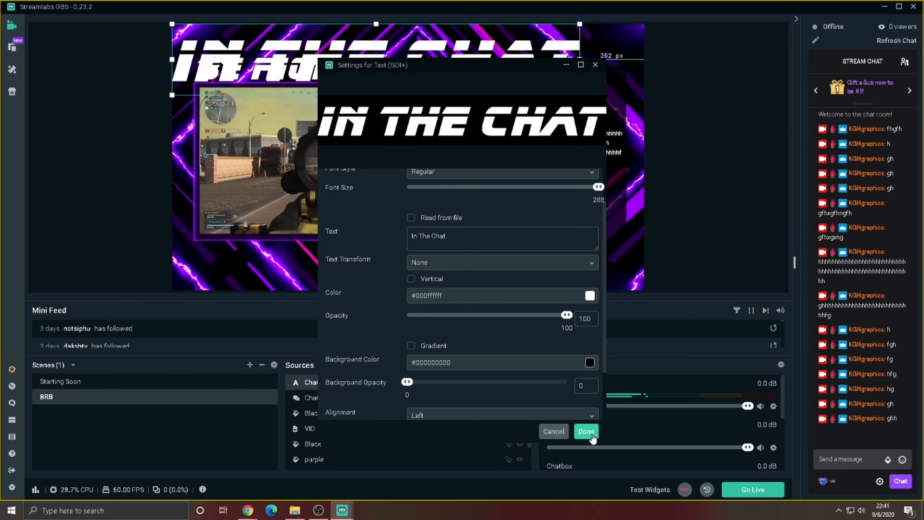
click(585, 431)
Shrink the In The Chat heading and place it above the chat messages, about 173 px from the canvas top and 128 px from its right edge.
drag(542, 91, 322, 103)
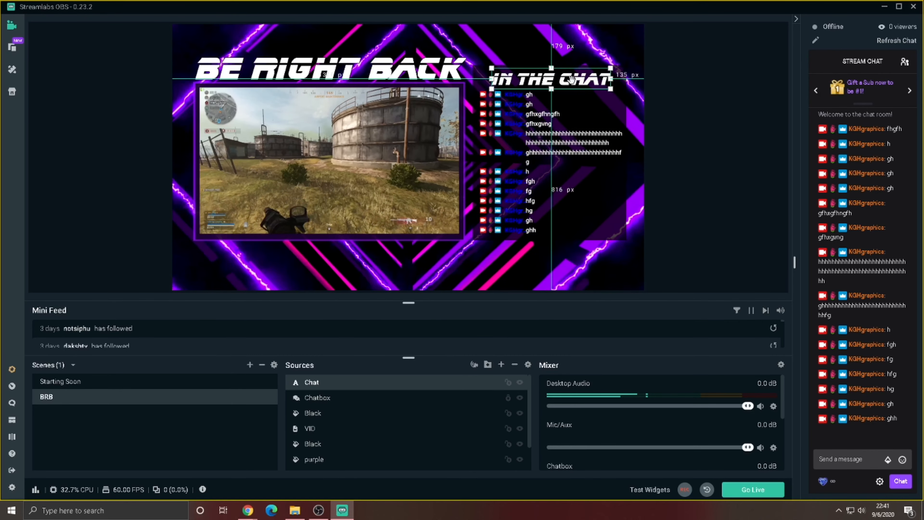
drag(610, 91, 585, 80)
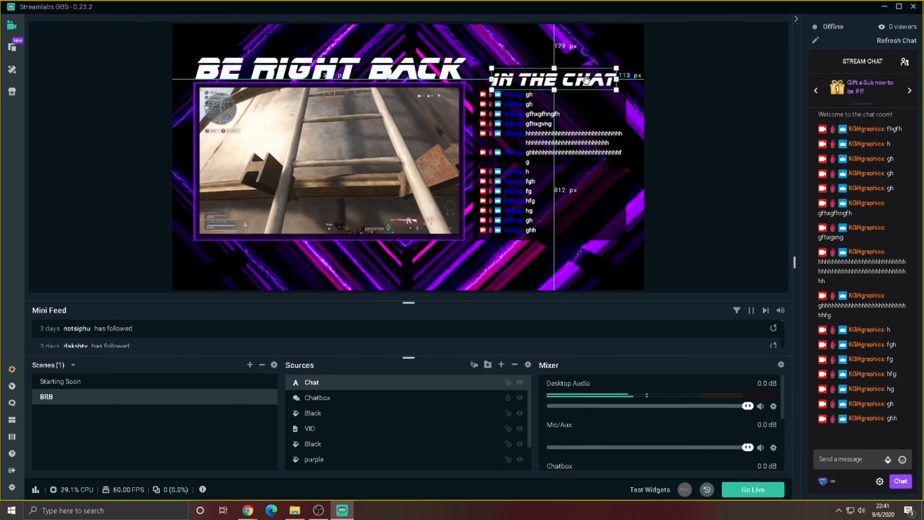
click(704, 94)
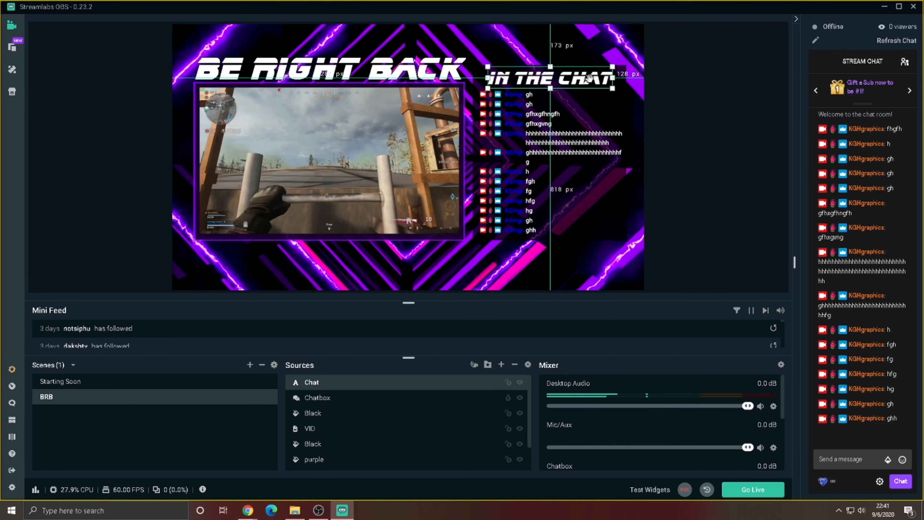
click(572, 79)
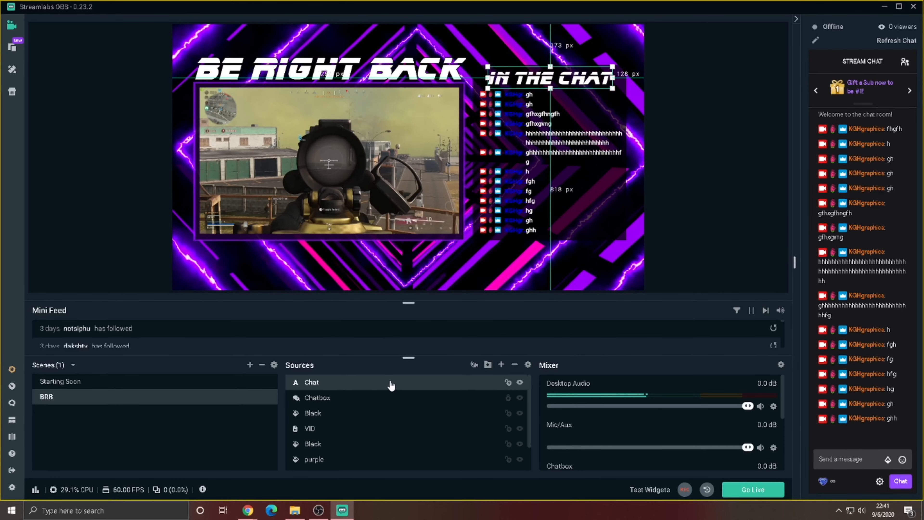
Enable an outline on the In The Chat heading and set its colour to purple #bd10e0.
double_click(391, 382)
scroll(455, 364, down, 3)
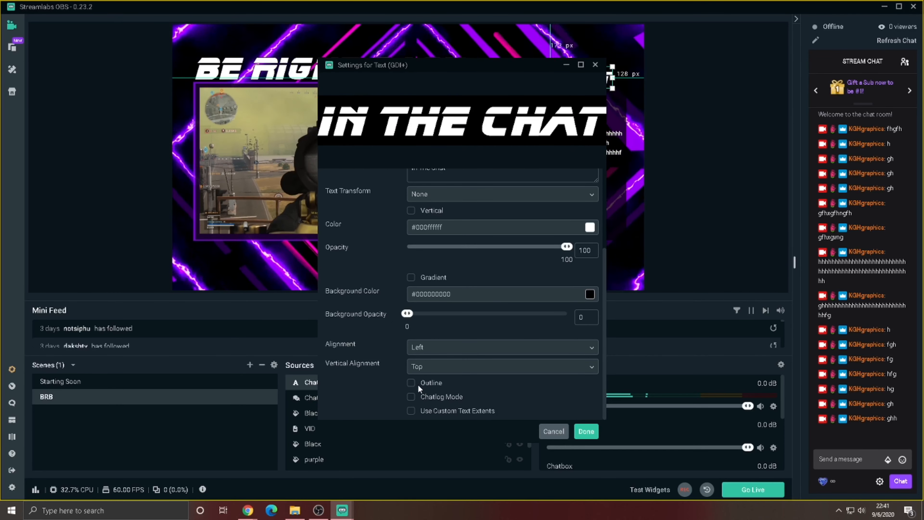
click(411, 383)
scroll(600, 390, down, 2)
click(589, 348)
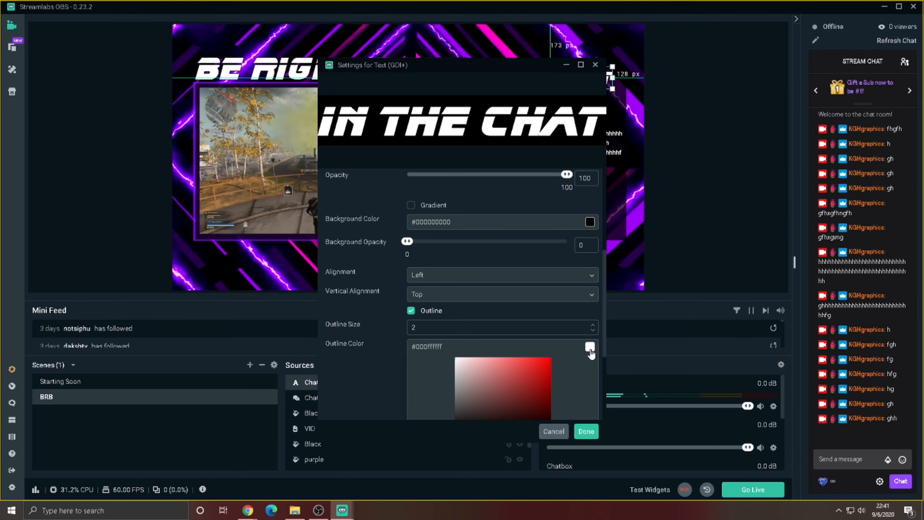
scroll(553, 364, down, 4)
click(533, 331)
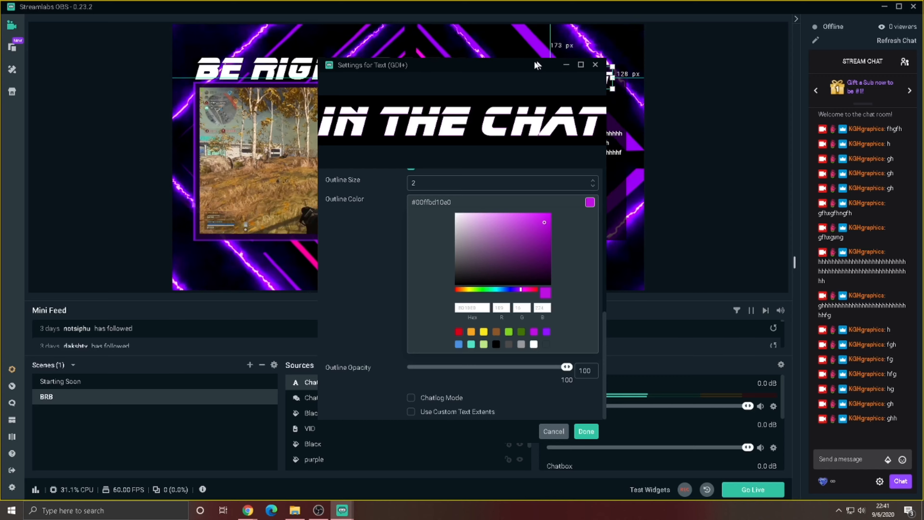
Set the In The Chat heading's outline size to 9 and accept the settings.
drag(534, 62, 377, 72)
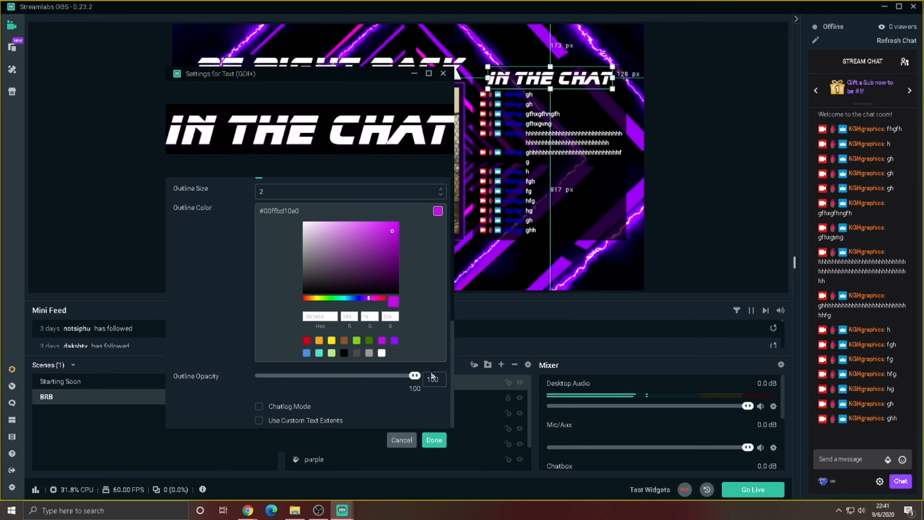
click(441, 189)
click(441, 189)
click(441, 189)
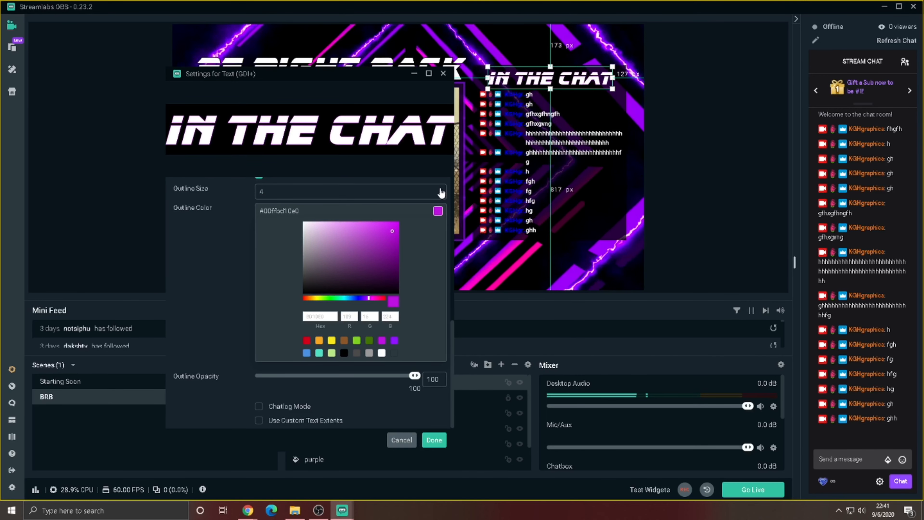
click(440, 189)
click(441, 189)
click(440, 189)
click(441, 188)
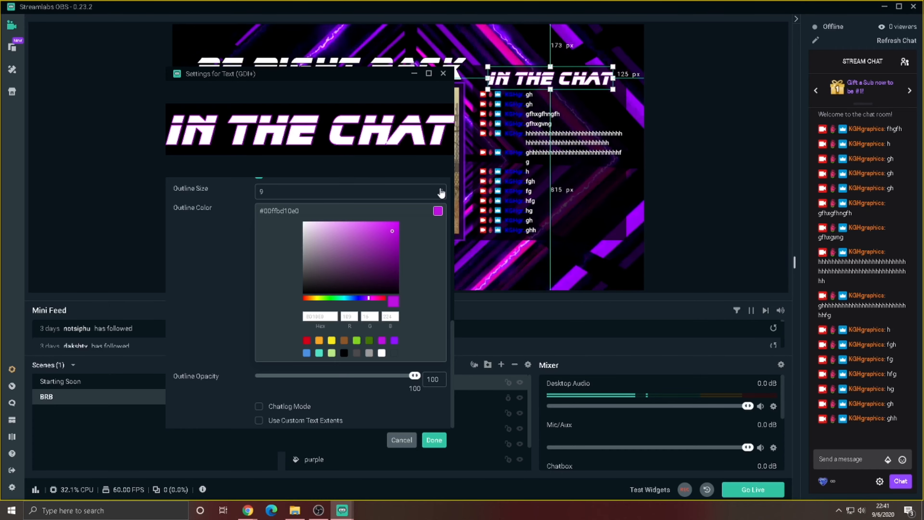
click(434, 440)
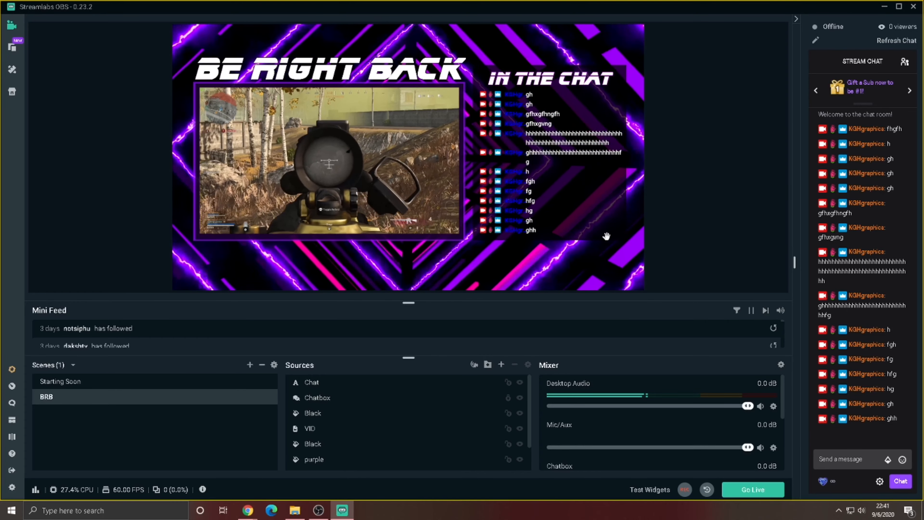
Nudge the chat's Black backdrop down to 169 px from the canvas top and left to about 79 px from its right edge.
click(610, 217)
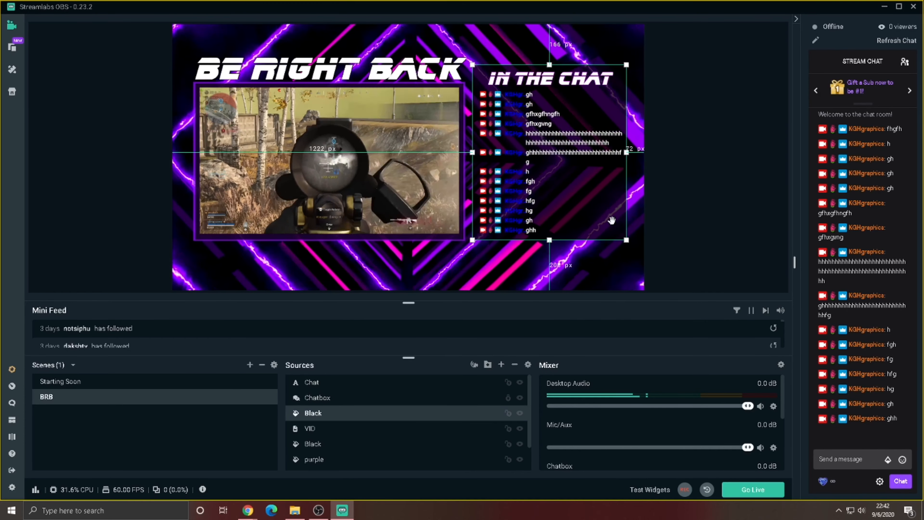
key(Down)
key(Down)
key(Down)
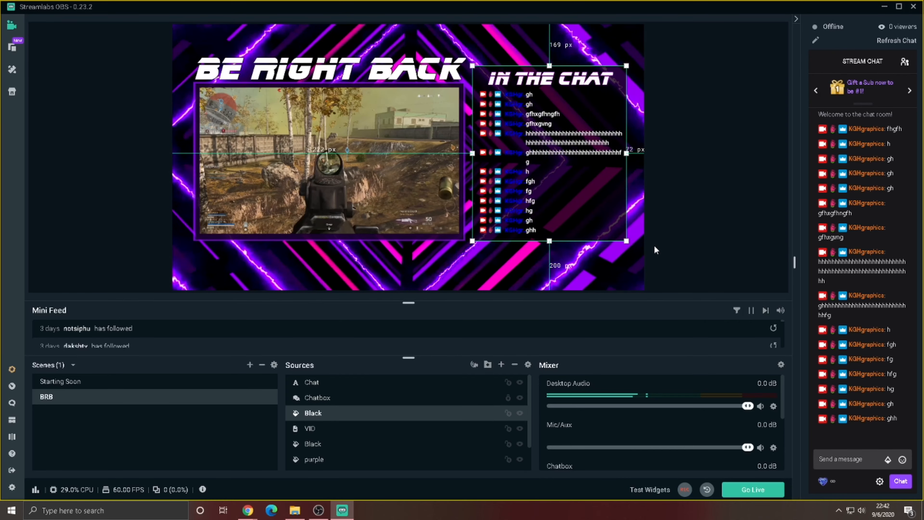
key(Left)
key(Left)
key(Left)
key(Left)
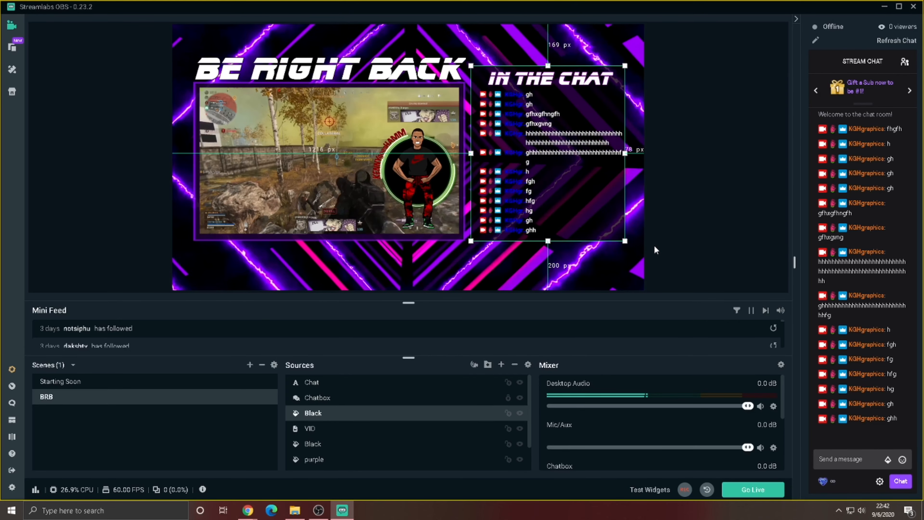
key(Left)
key(Left)
key(Left)
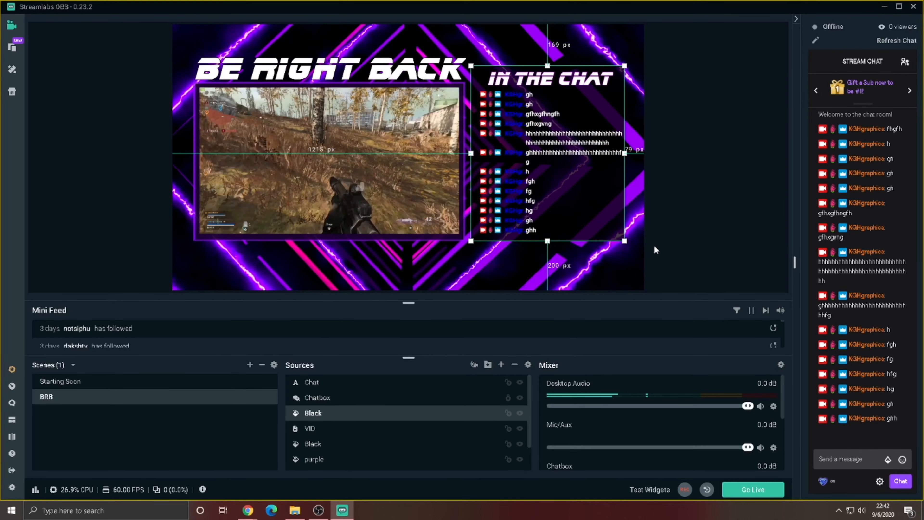
Unlock the Chatbox source and reselect the chat's Black backdrop.
click(530, 223)
click(517, 201)
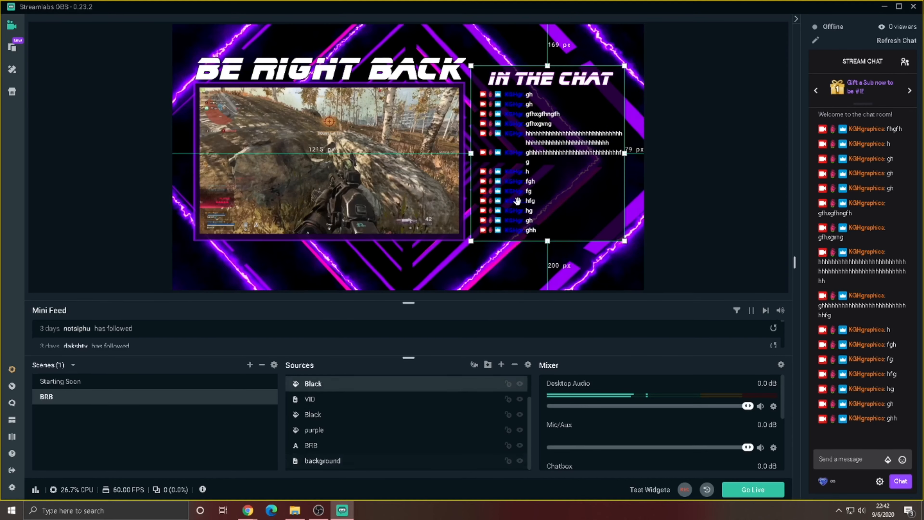
click(527, 190)
scroll(449, 419, up, 2)
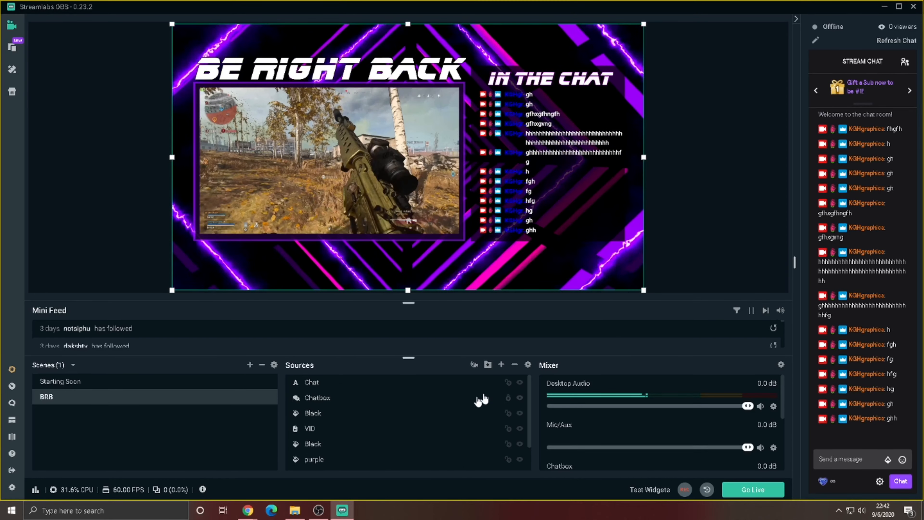
click(514, 397)
click(521, 187)
scroll(388, 407, up, 2)
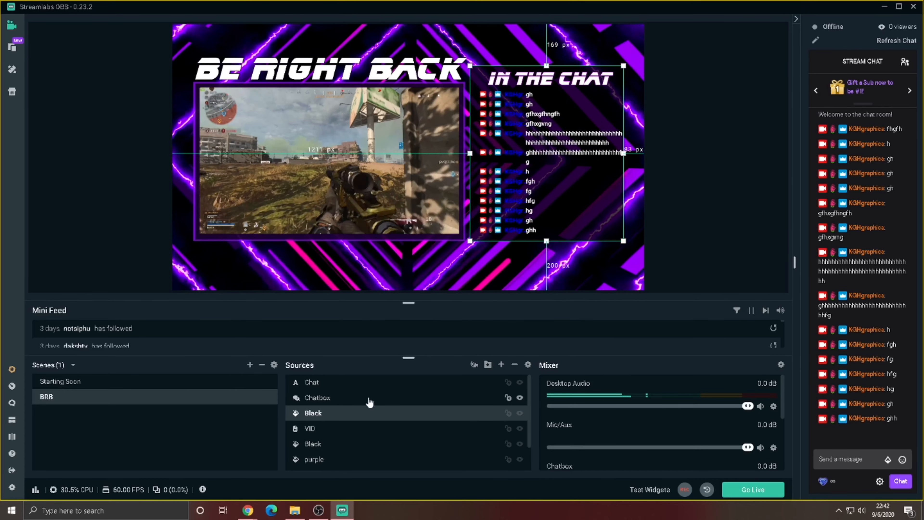
Nudge the Chatbox left to about 1202 px from the canvas's left edge.
click(369, 401)
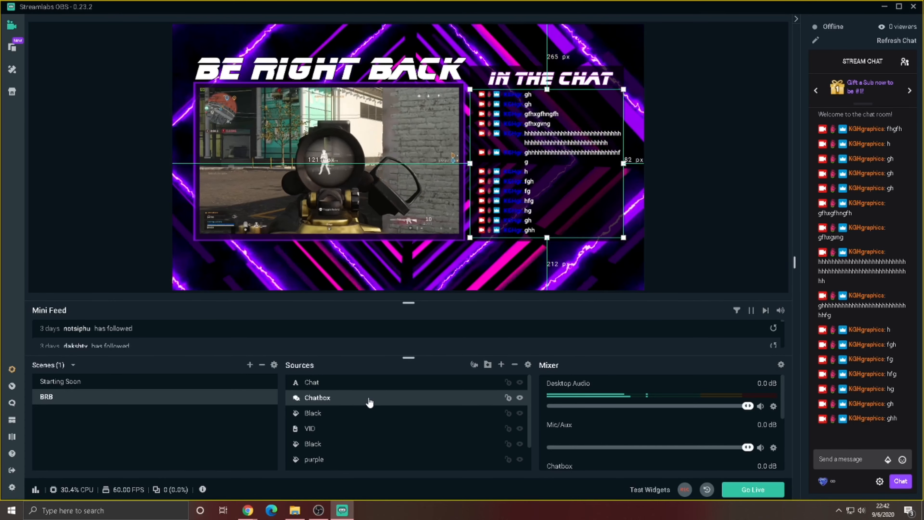
key(Left)
key(Left)
key(Left)
key(Left)
key(Left)
key(Left)
key(Left)
key(Left)
key(Left)
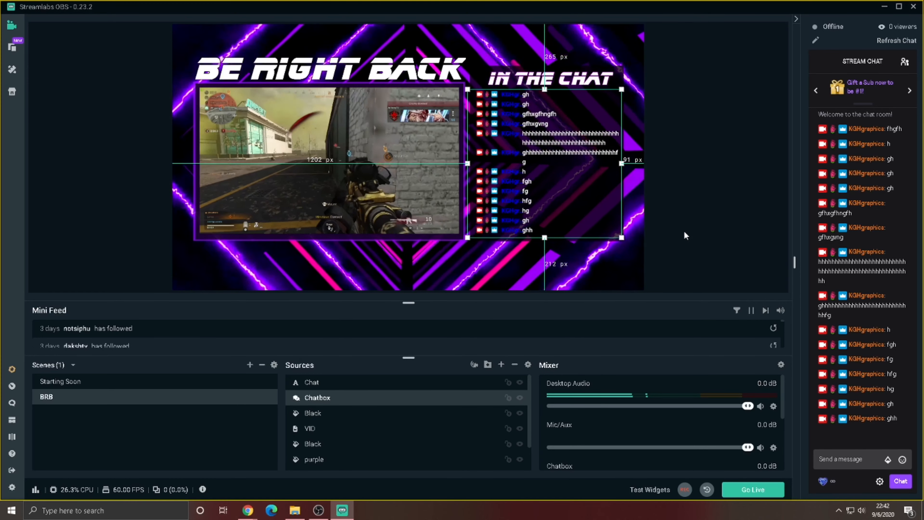
Shift the In The Chat heading slightly left, to about 141 px from the canvas's right edge and 174 px from its top.
click(684, 236)
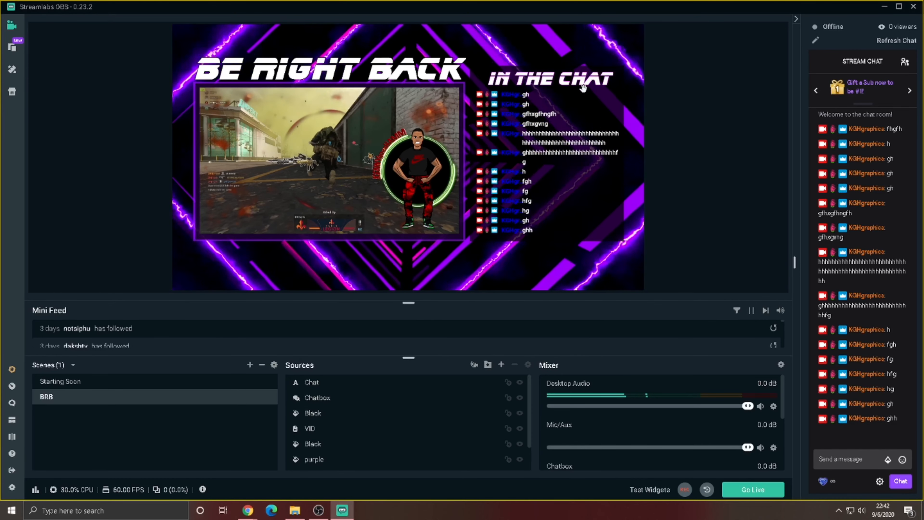
drag(583, 88, 571, 75)
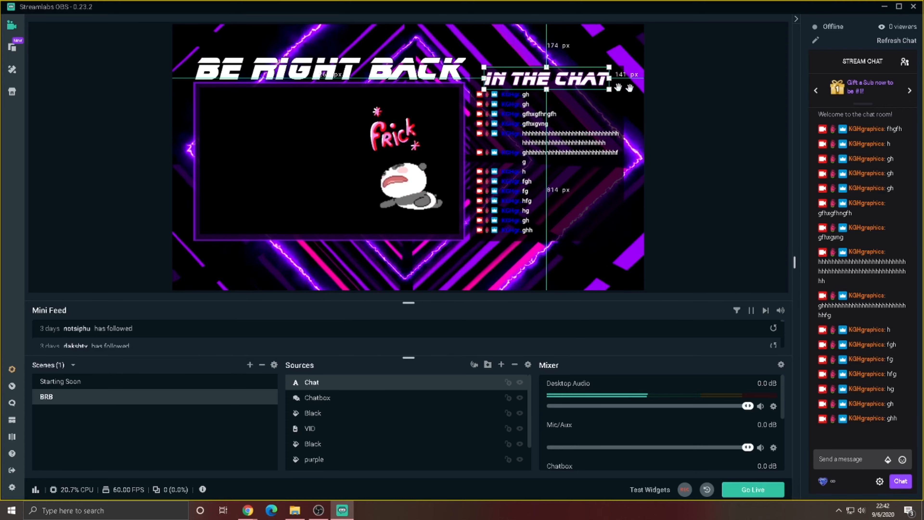
click(703, 95)
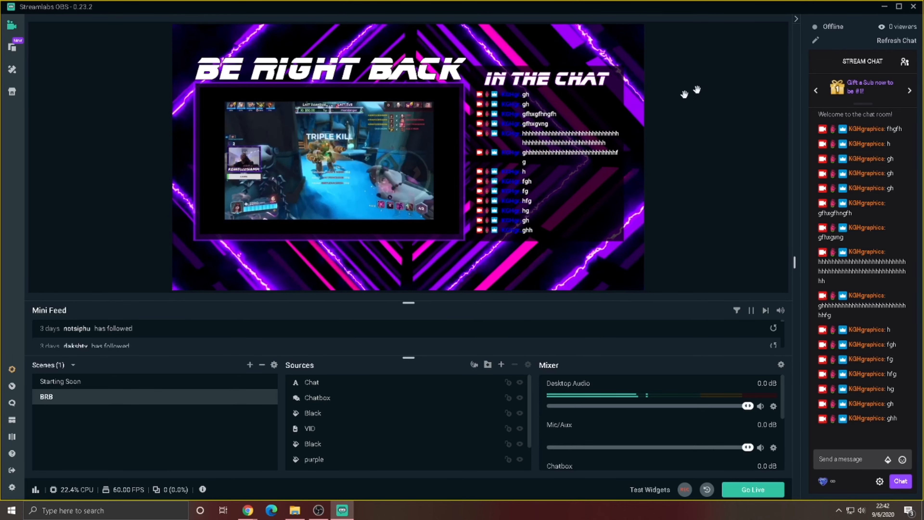
Create a new scene named Bar Label.
click(250, 366)
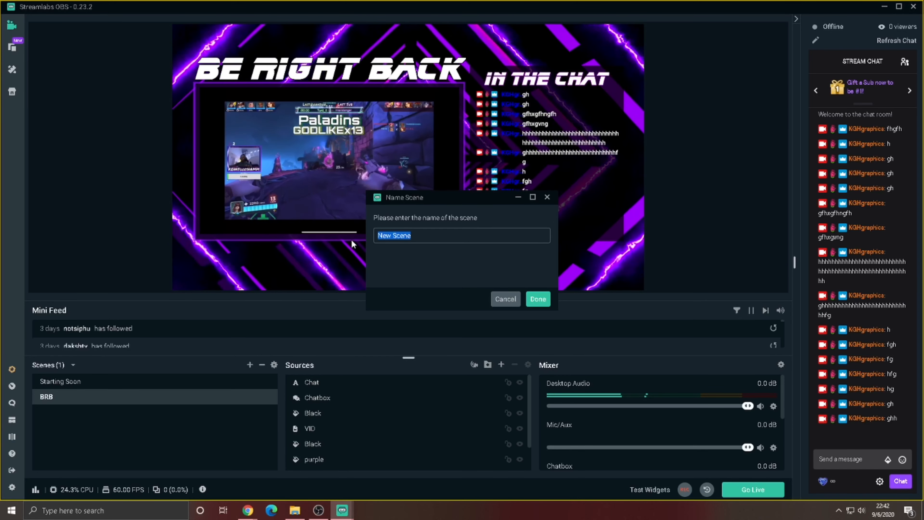
text(L)
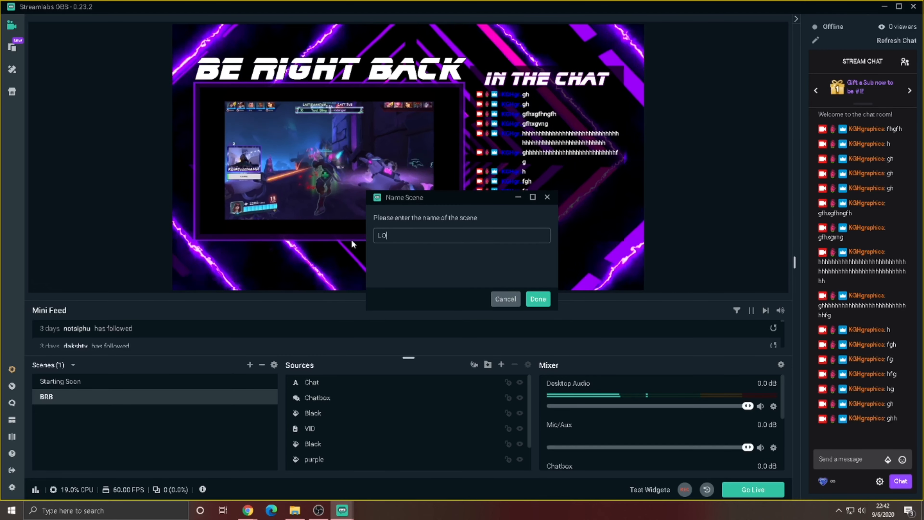
key(BackSpace)
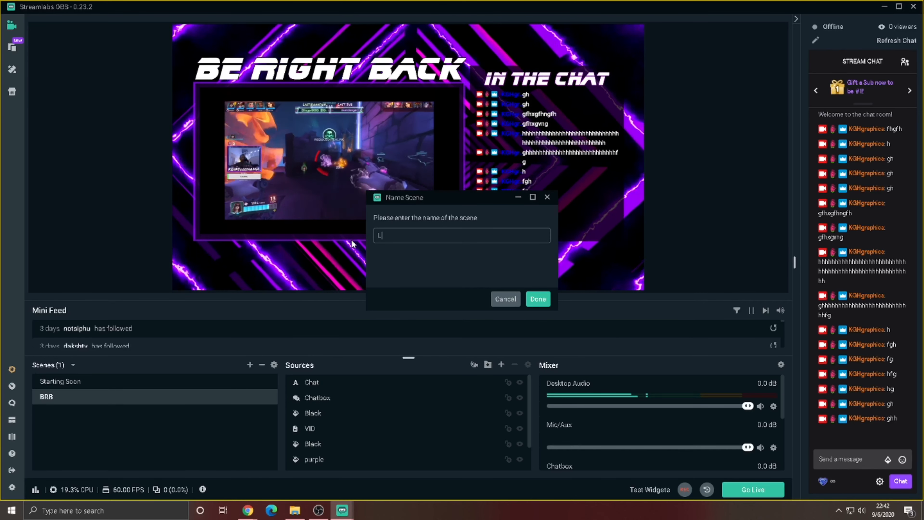
text(Bar)
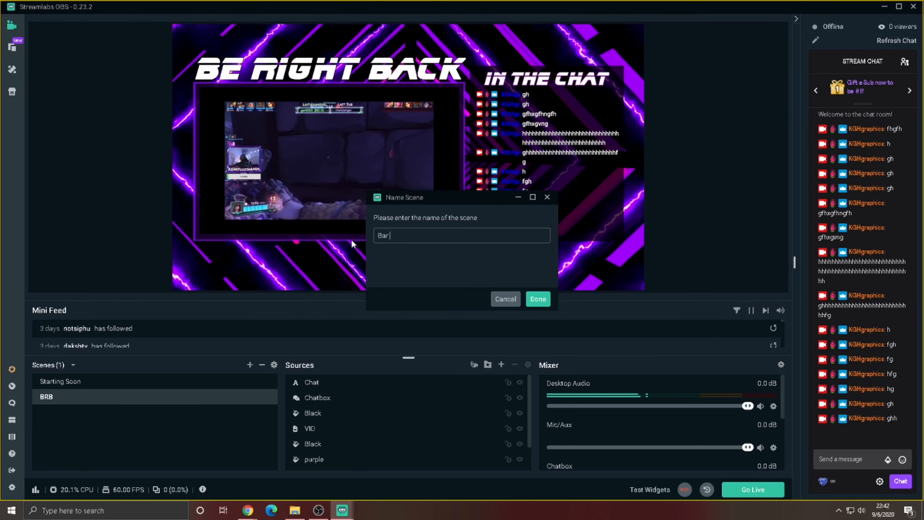
text( Lable)
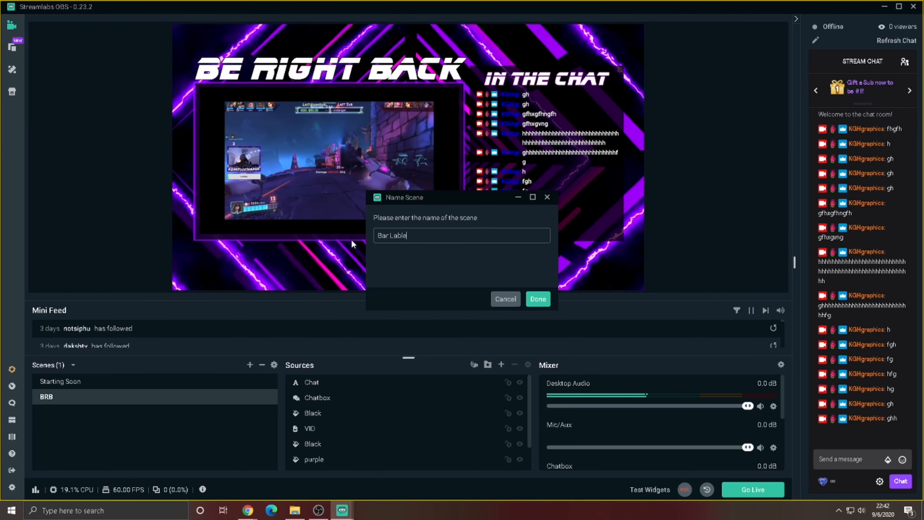
key(BackSpace)
key(BackSpace)
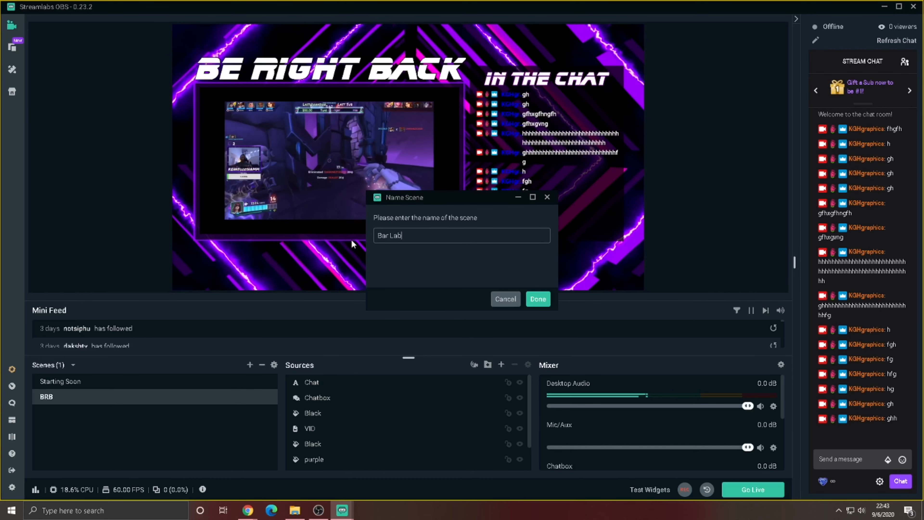
text(el)
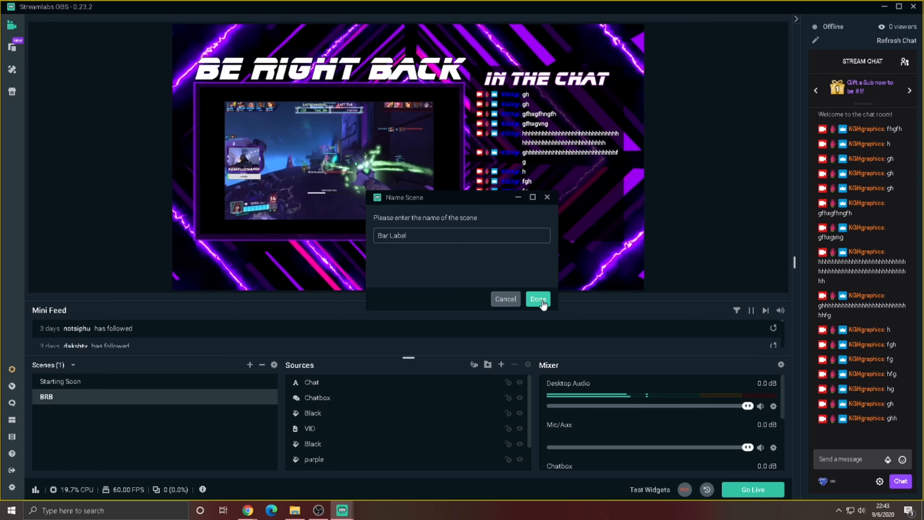
click(537, 299)
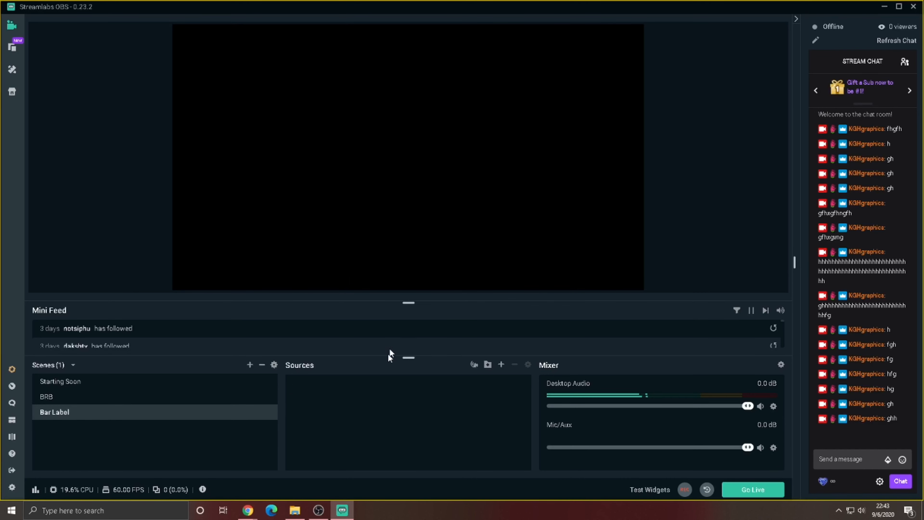
Add the existing purple Color Source to the Bar Label scene.
click(502, 365)
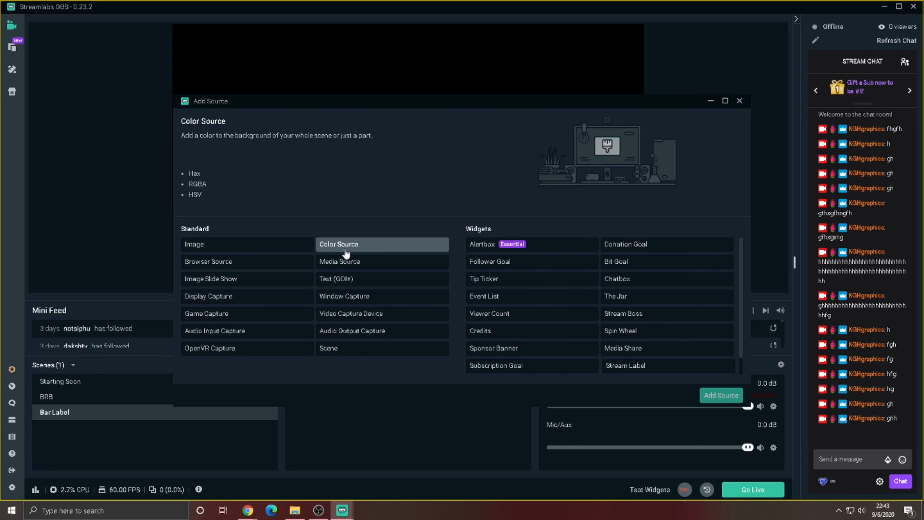
click(706, 393)
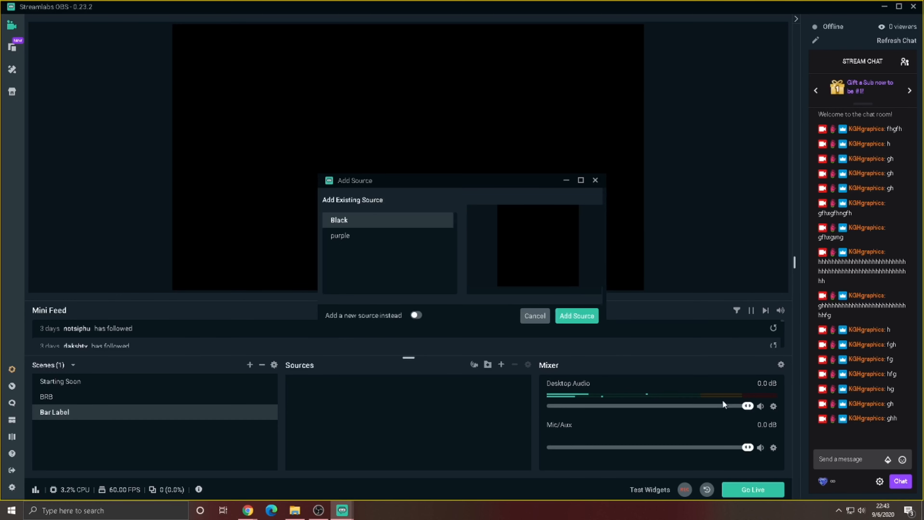
click(387, 238)
click(588, 315)
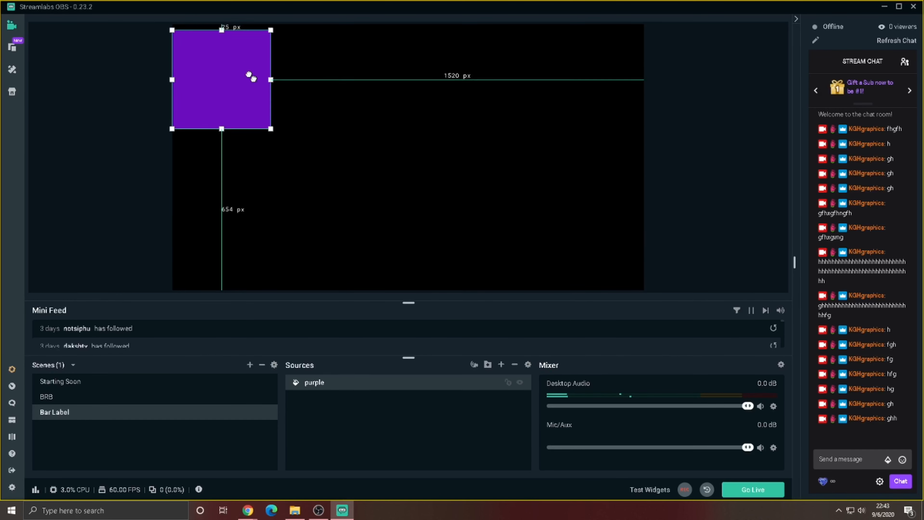
Reshape the purple color source into a thin horizontal bar about 70 px above the canvas's bottom edge, with side margins of about 97 and 92 px.
drag(251, 77, 371, 127)
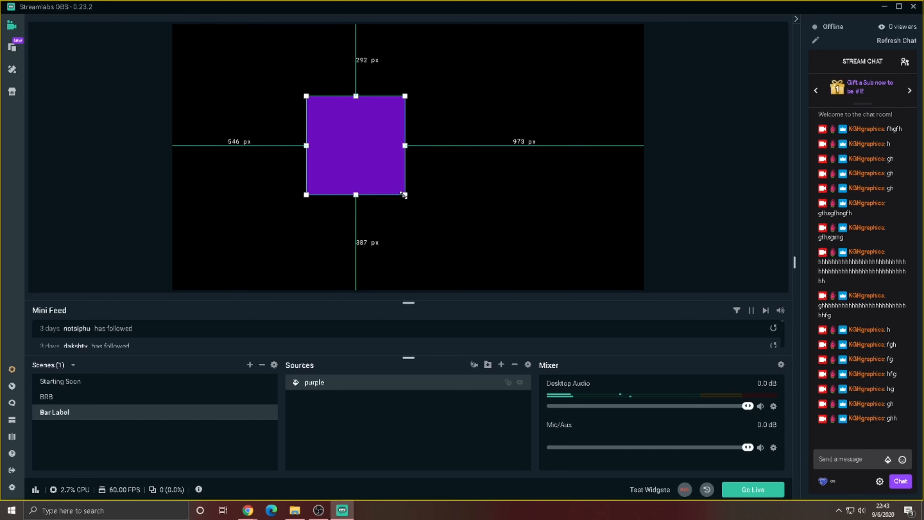
drag(404, 195, 670, 244)
drag(551, 202, 535, 12)
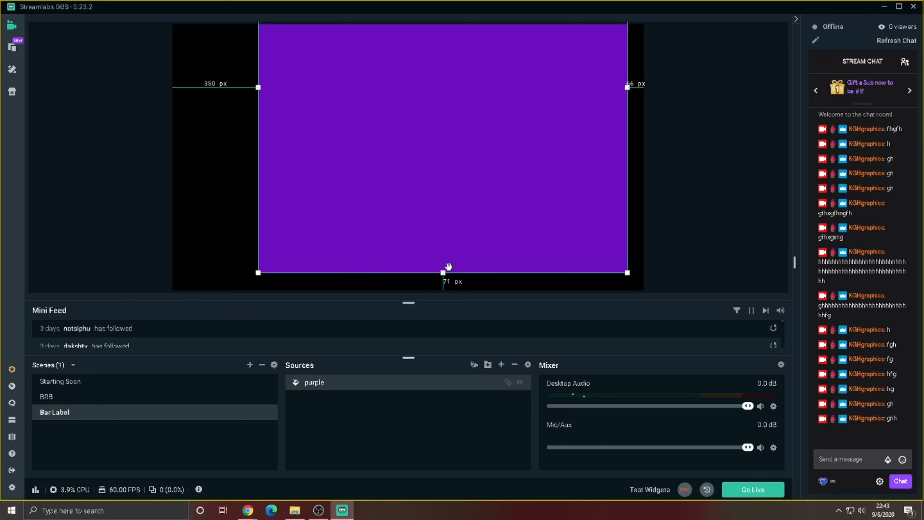
drag(443, 272, 415, 141)
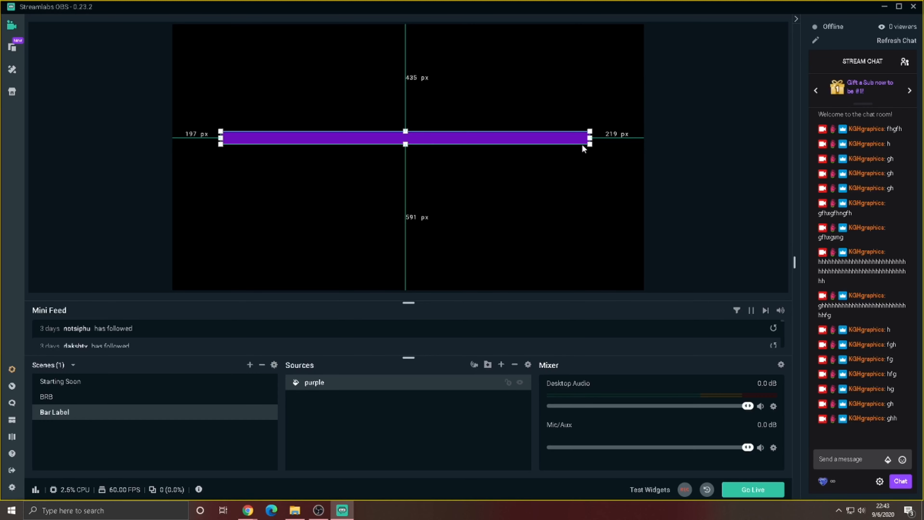
drag(602, 153, 540, 255)
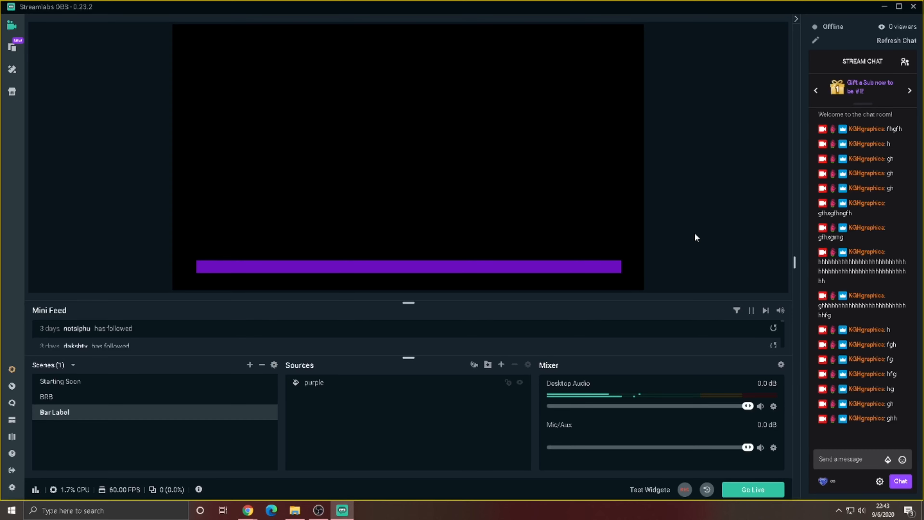
Copy the filters of the Black source behind the chat in the BRB scene.
double_click(365, 390)
key(Escape)
click(200, 385)
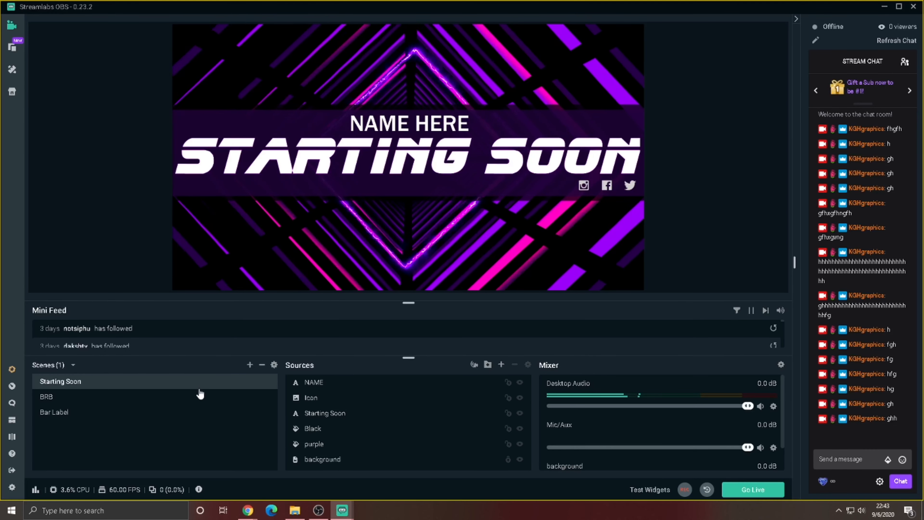
click(196, 397)
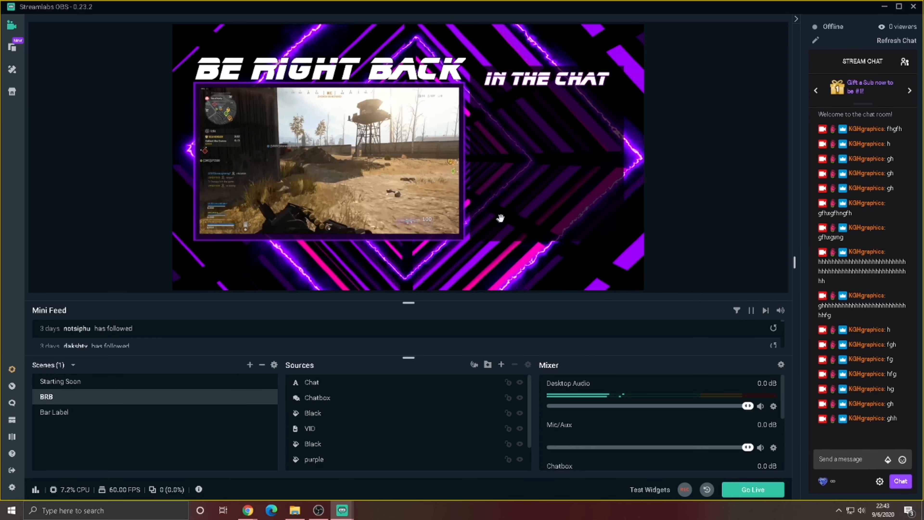
click(504, 217)
click(459, 243)
click(540, 209)
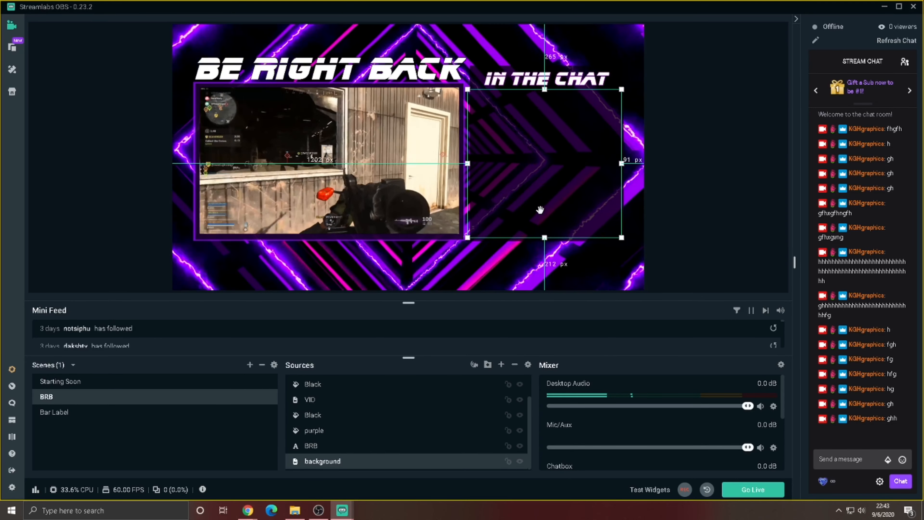
right_click(541, 210)
click(598, 79)
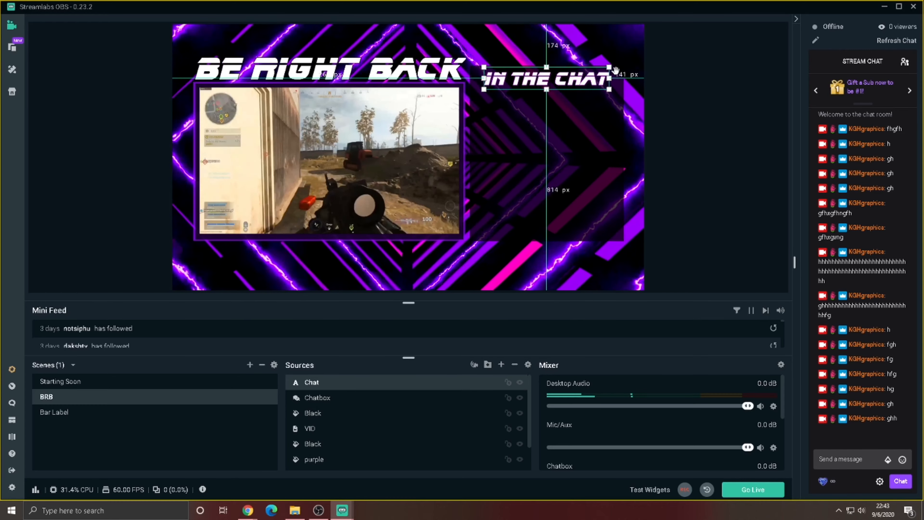
click(616, 70)
right_click(617, 71)
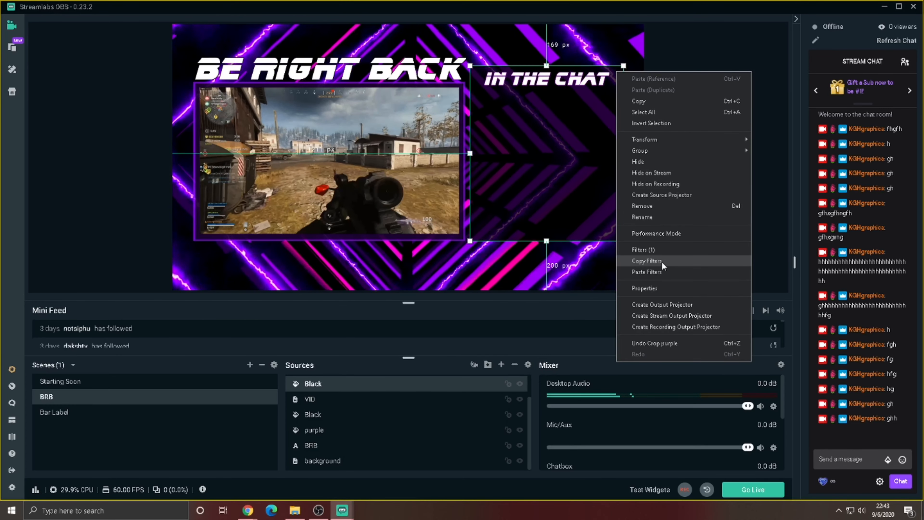
click(662, 262)
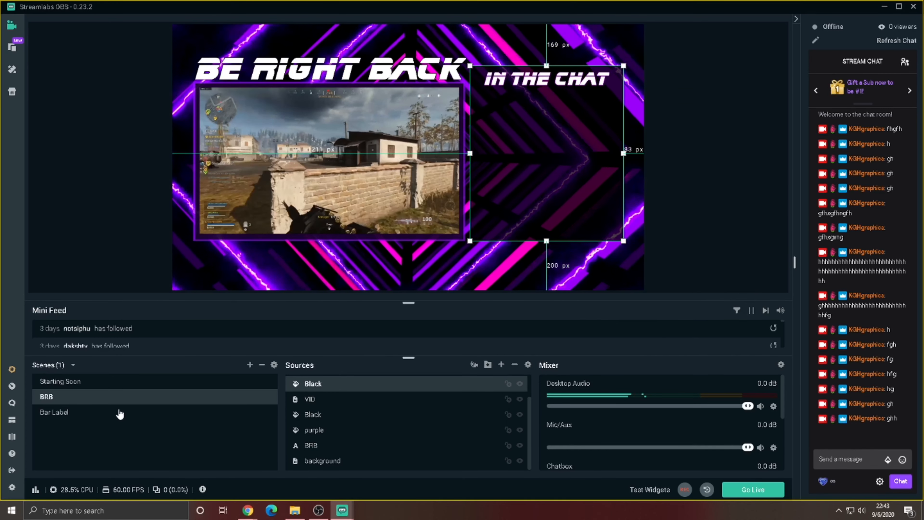
Paste the copied filters onto the purple bar in the Bar Label scene.
click(120, 412)
click(537, 265)
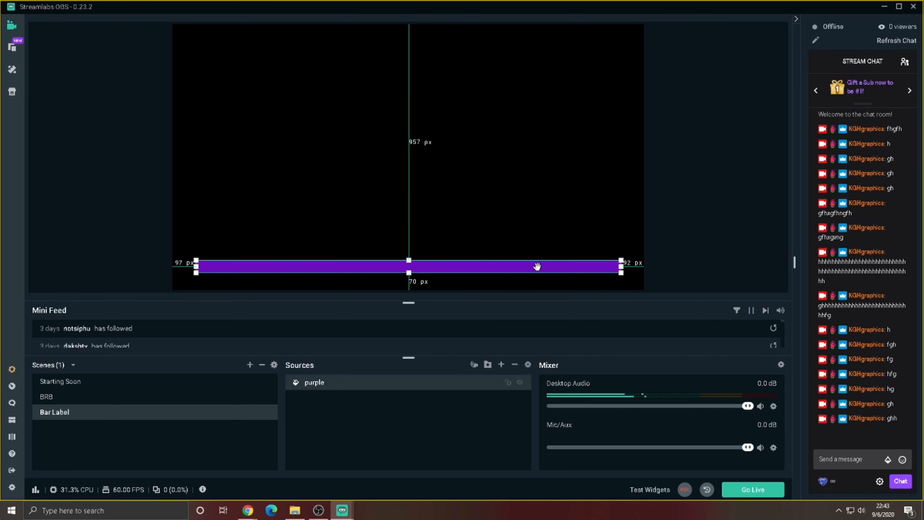
right_click(537, 267)
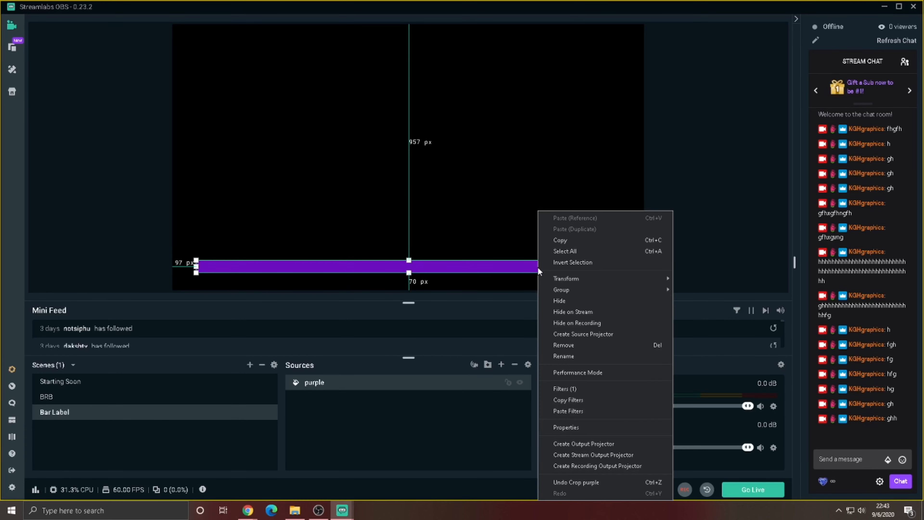
click(602, 411)
click(682, 279)
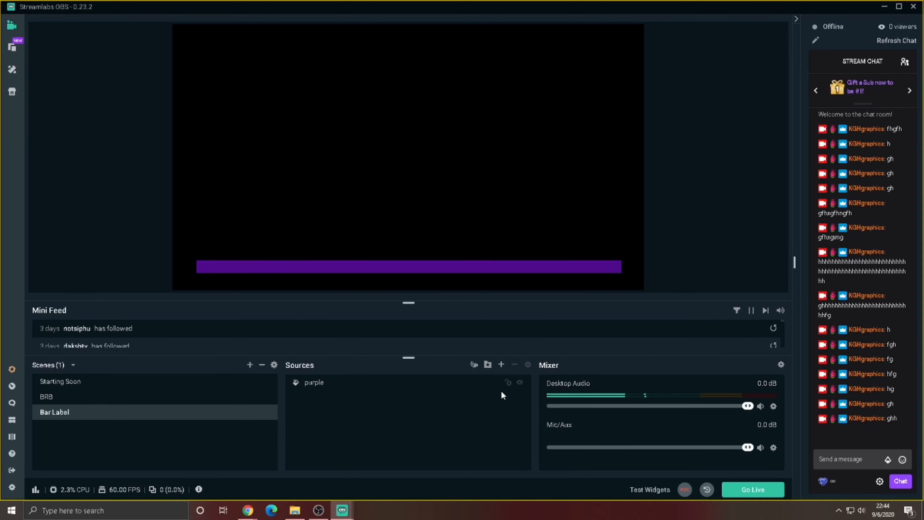
Add a new Text (GDI+) source named Last Follower to the Bar Label scene.
click(501, 365)
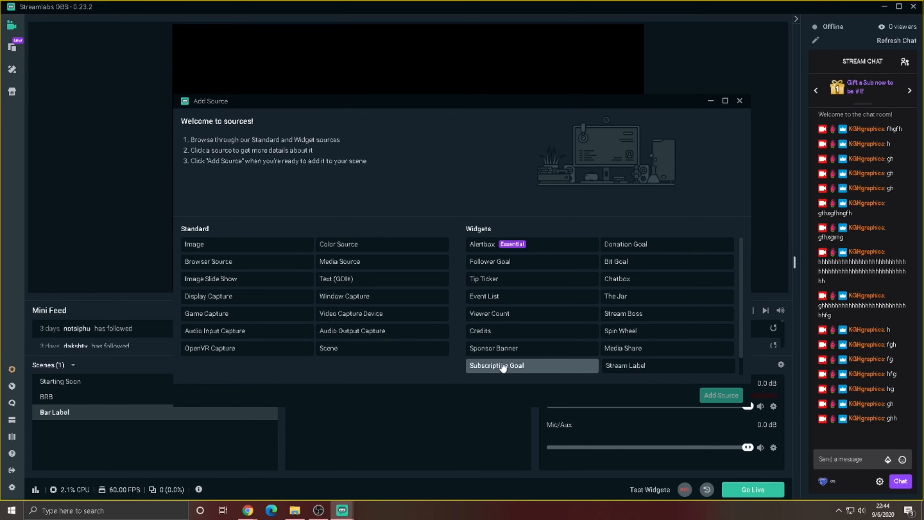
click(727, 400)
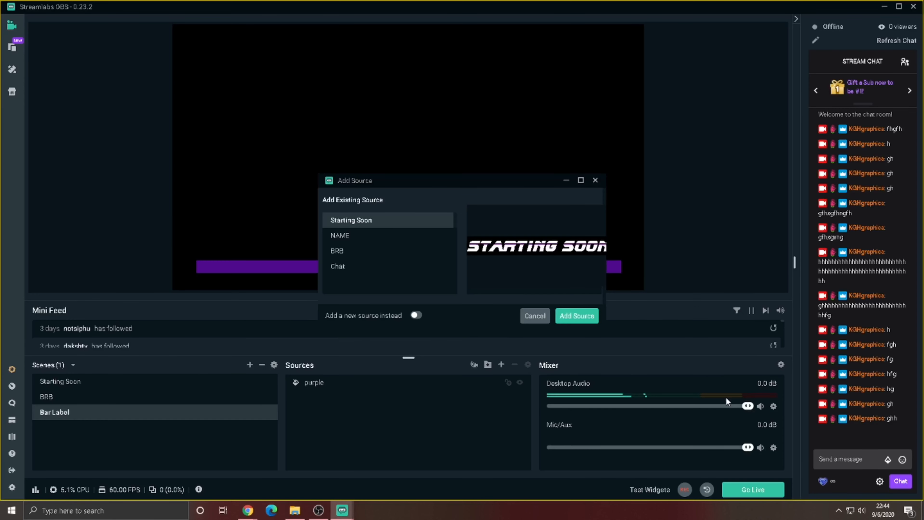
click(415, 316)
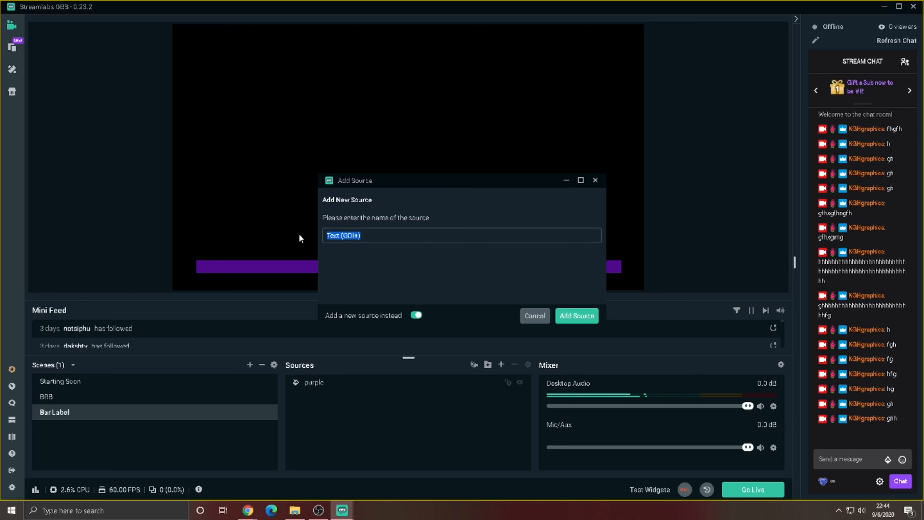
text(Last Folloer)
key(BackSpace)
key(BackSpace)
text(wer)
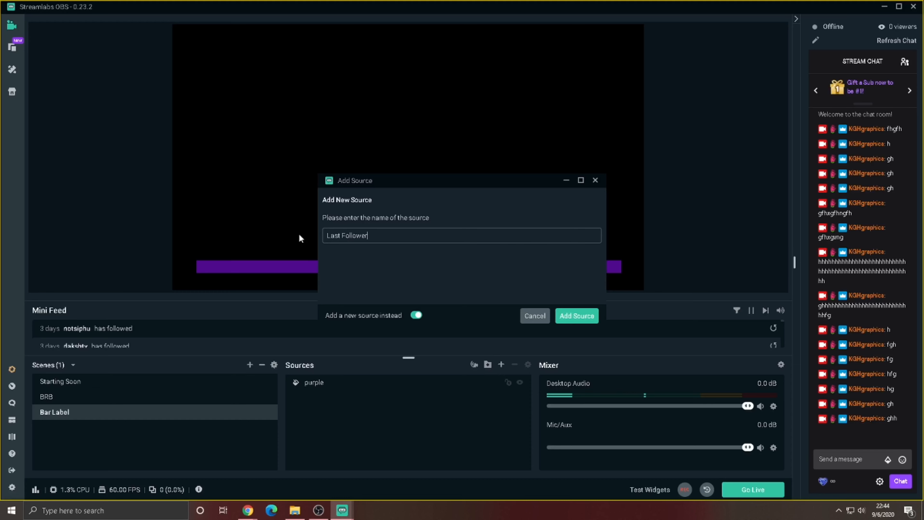
click(588, 316)
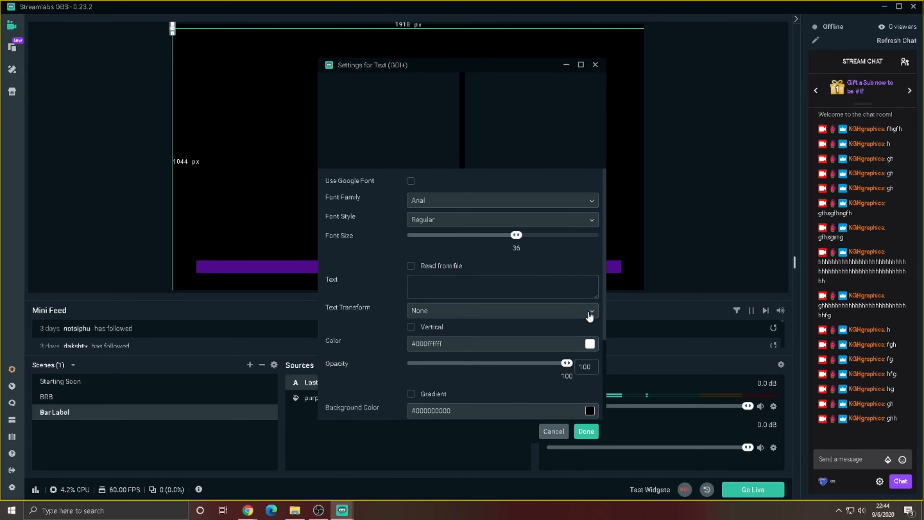
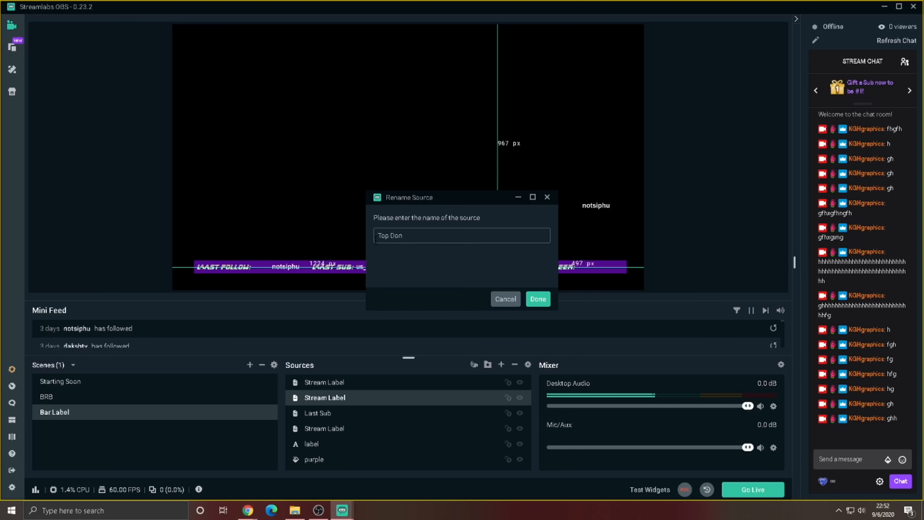
Finish renaming the stream label beside Top Donation as Top Don and set its label type to Most Recent Donator.
click(549, 302)
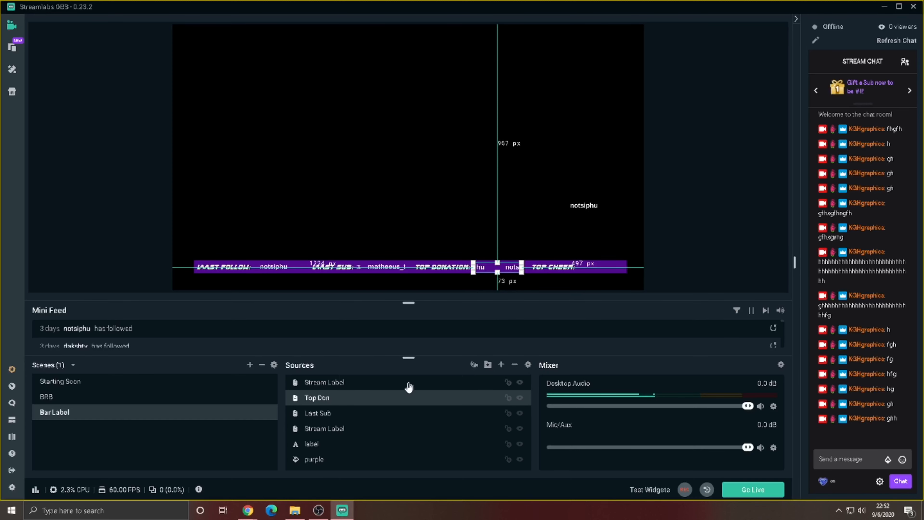
double_click(402, 399)
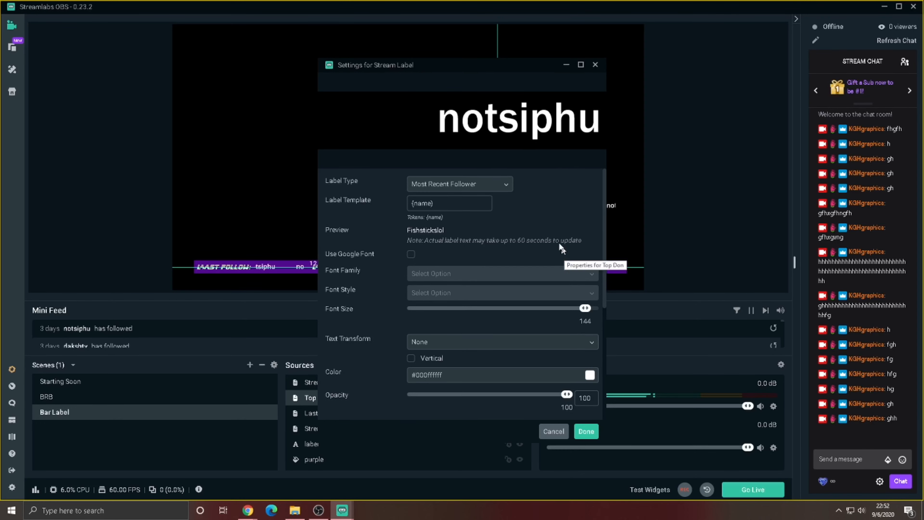
click(506, 184)
scroll(480, 272, up, 5)
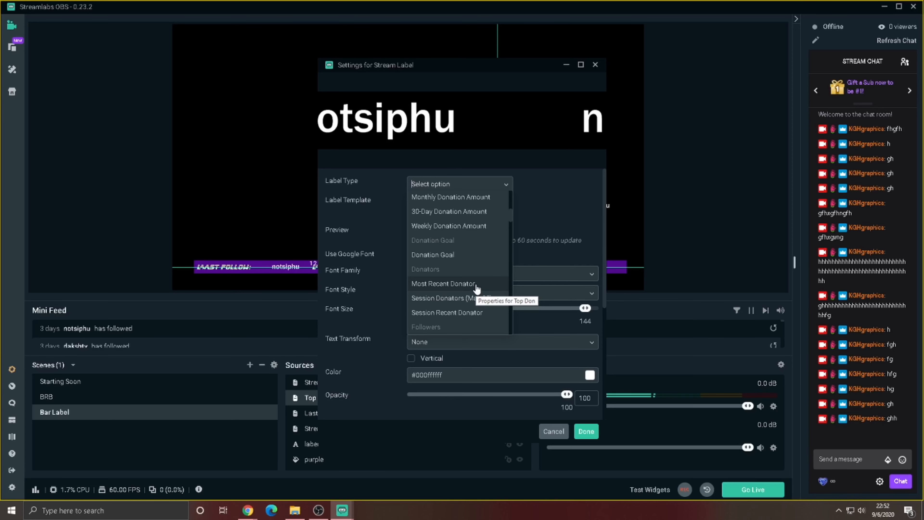
click(476, 286)
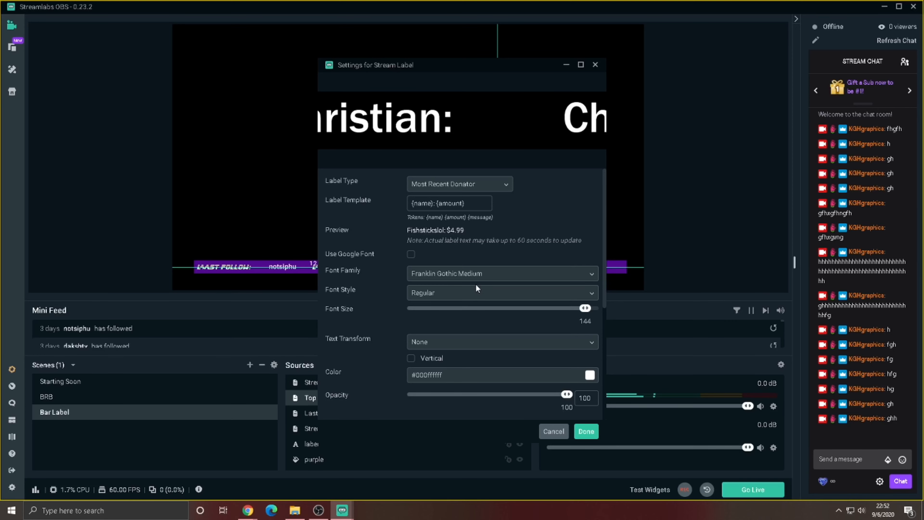
click(583, 431)
click(723, 263)
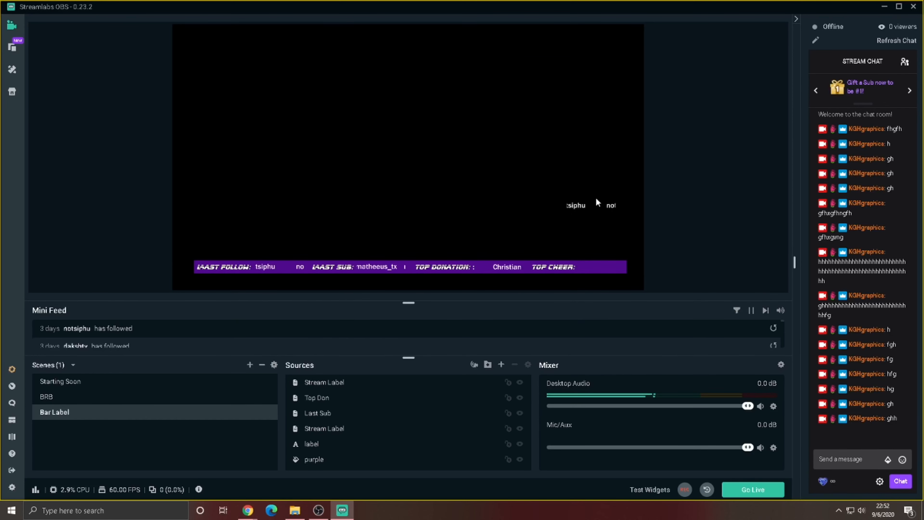
Move the loose stream label onto the purple bar beside the Top Cheer text and rename it Top Cheer.
drag(596, 201, 612, 266)
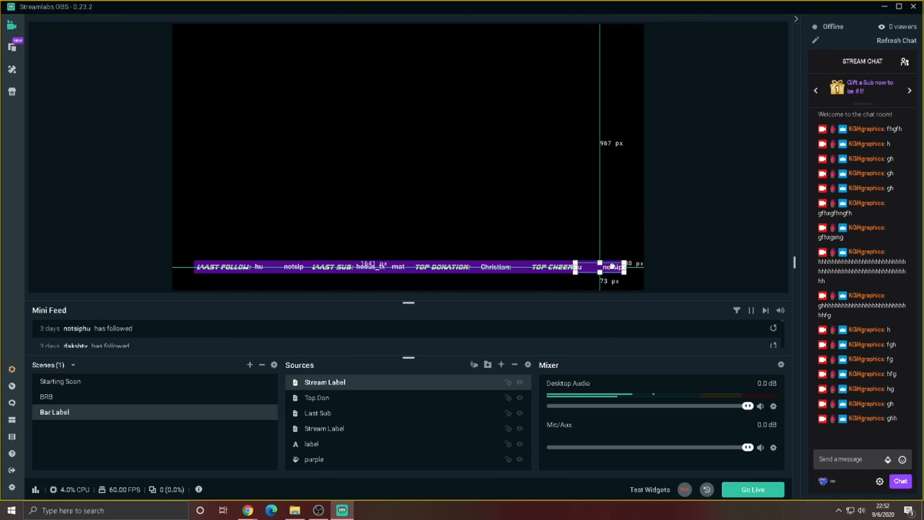
click(735, 254)
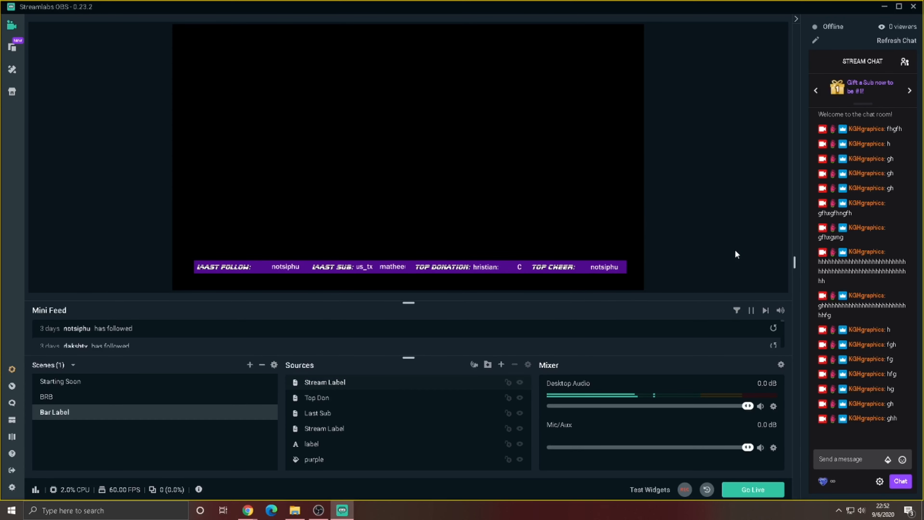
click(358, 385)
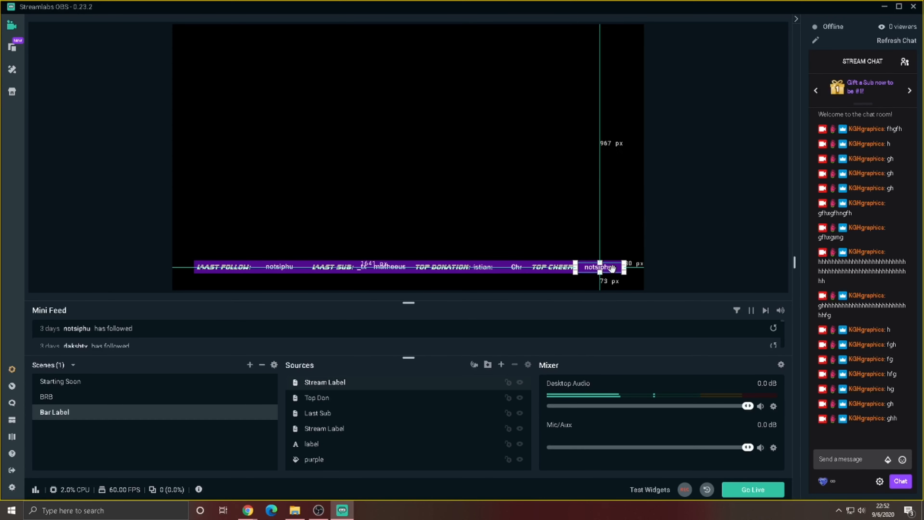
double_click(348, 382)
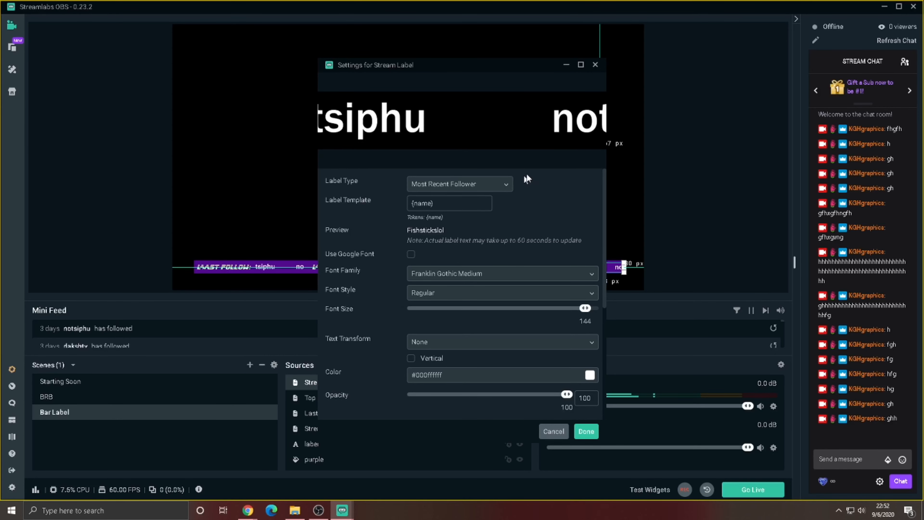
click(595, 66)
right_click(362, 384)
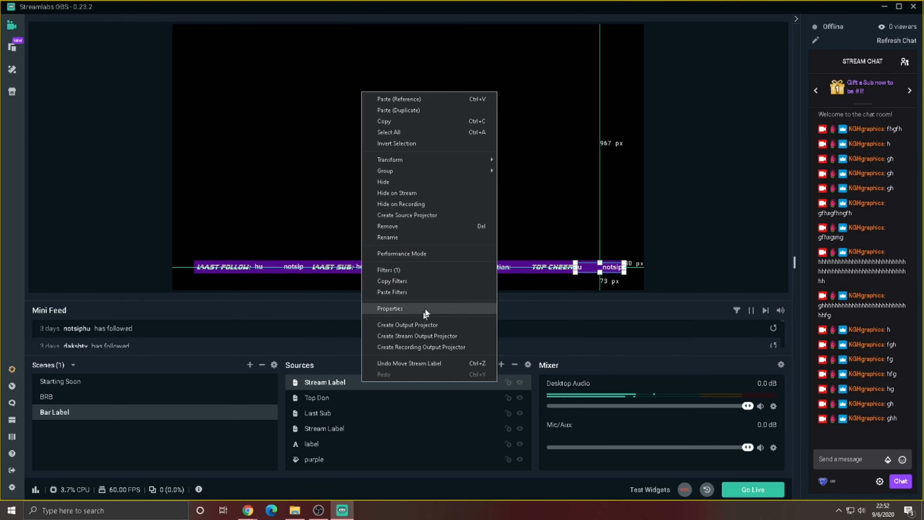
click(432, 235)
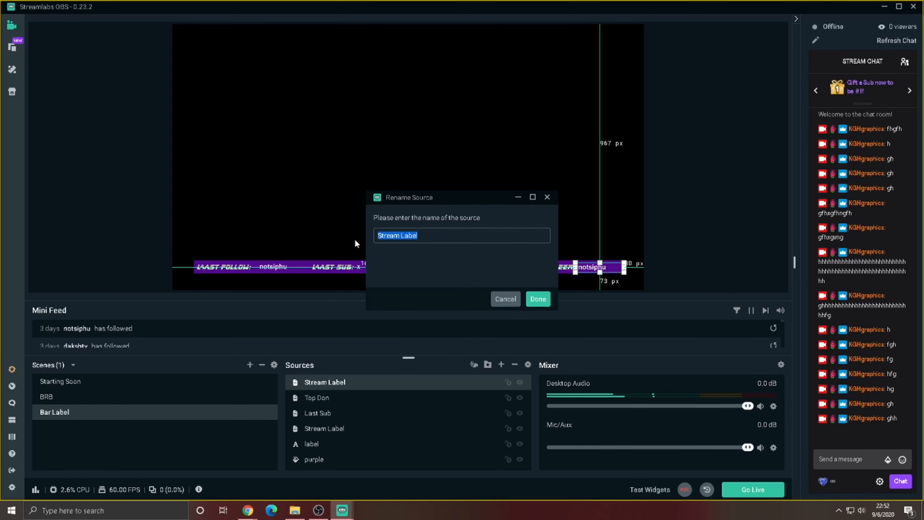
text(Top Cheer)
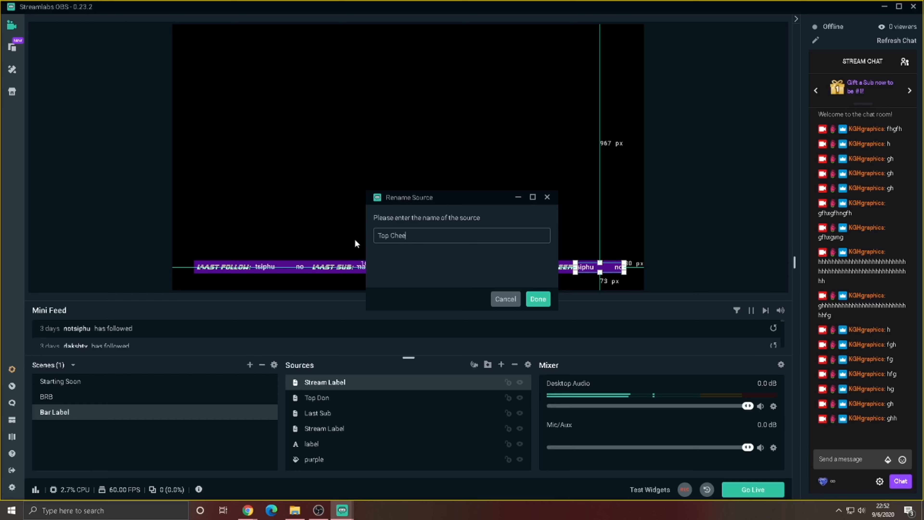
click(538, 298)
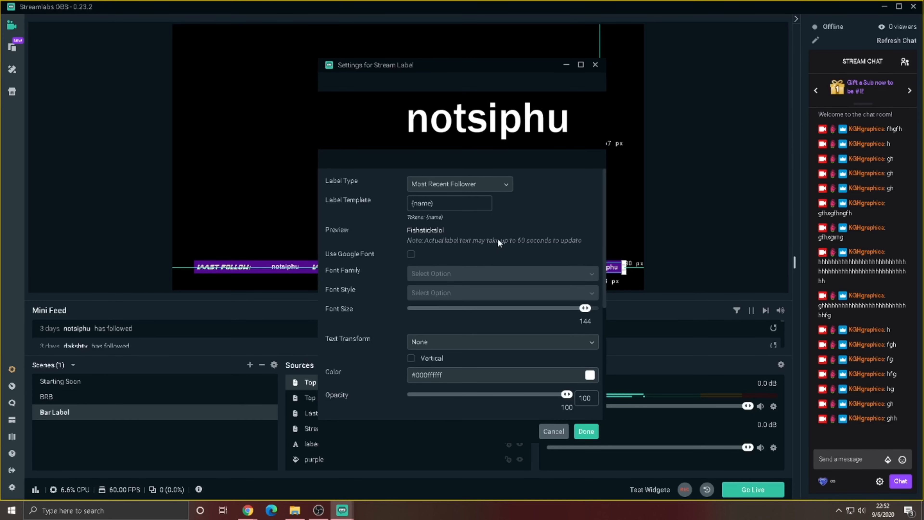
Set the Top Cheer stream label's type to All Time Top Cheers and close its settings.
click(502, 185)
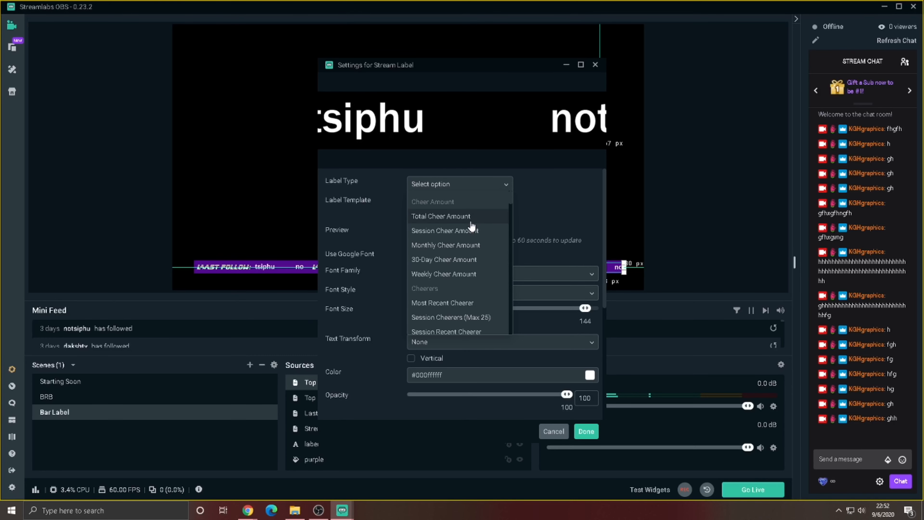
scroll(472, 226, down, 1)
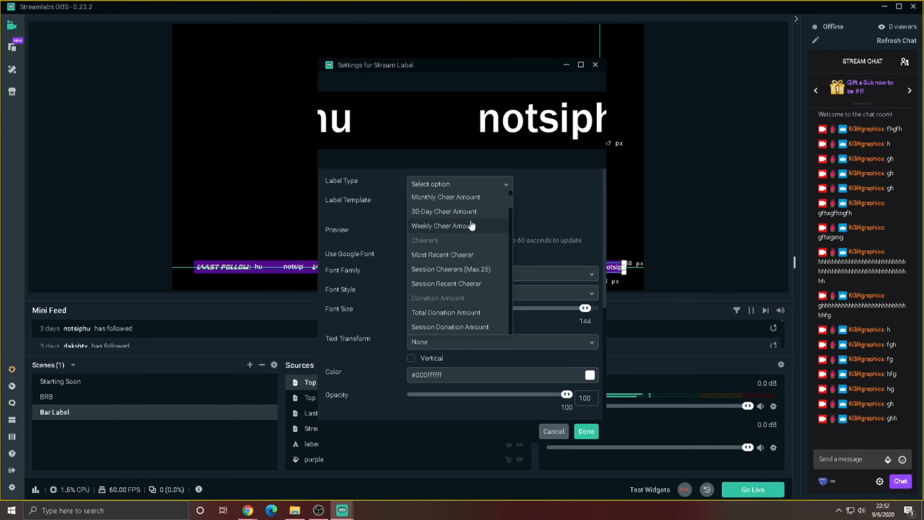
scroll(479, 257, down, 8)
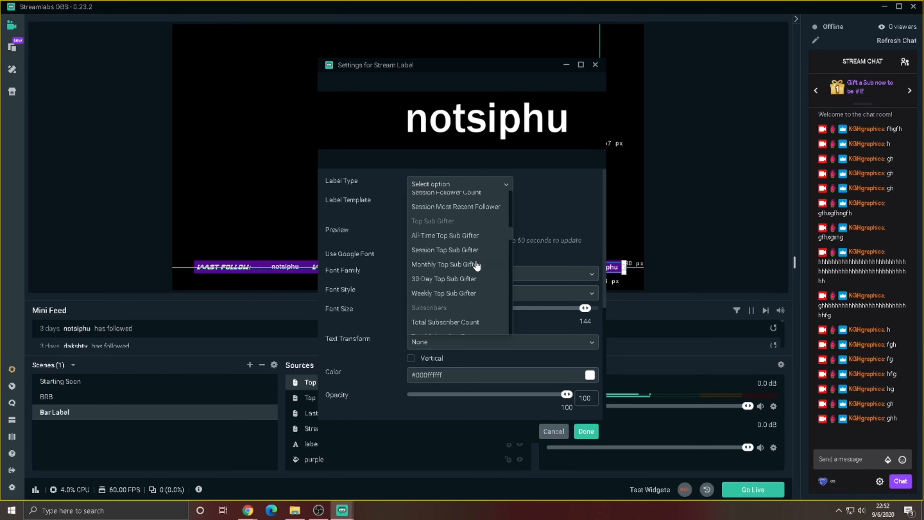
scroll(476, 265, down, 5)
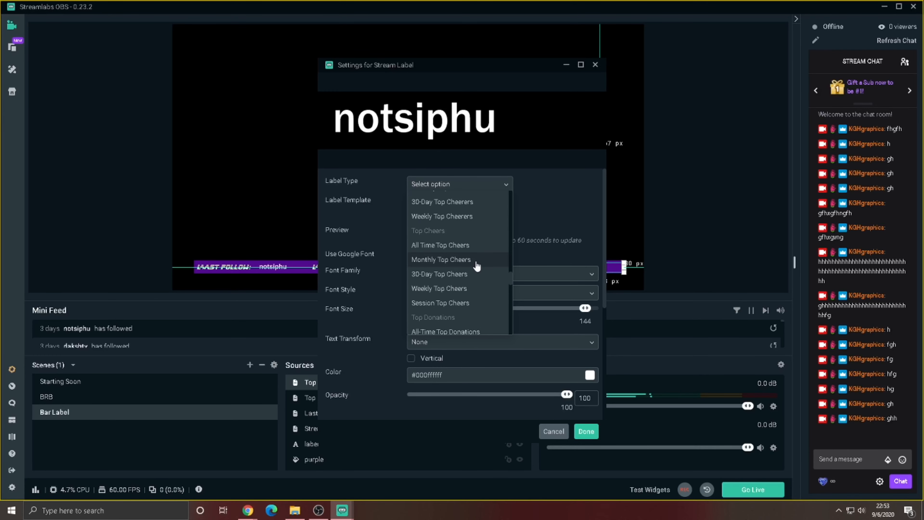
click(477, 246)
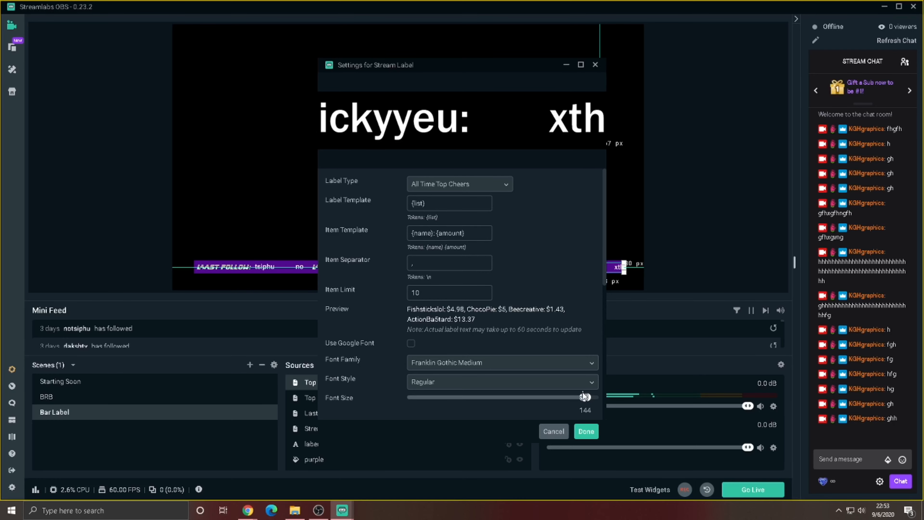
click(586, 431)
click(742, 247)
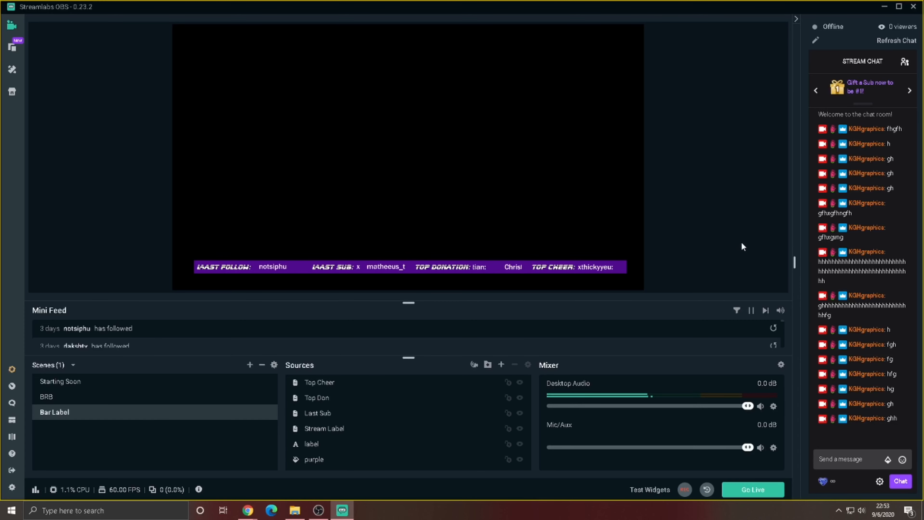
Add the existing Bar Label scene as a Scene source in the BRB scene.
click(93, 398)
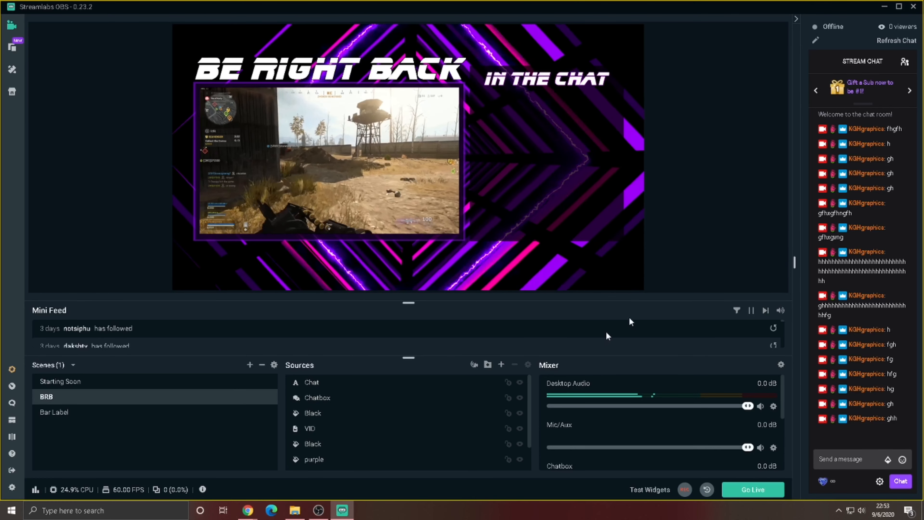
click(502, 366)
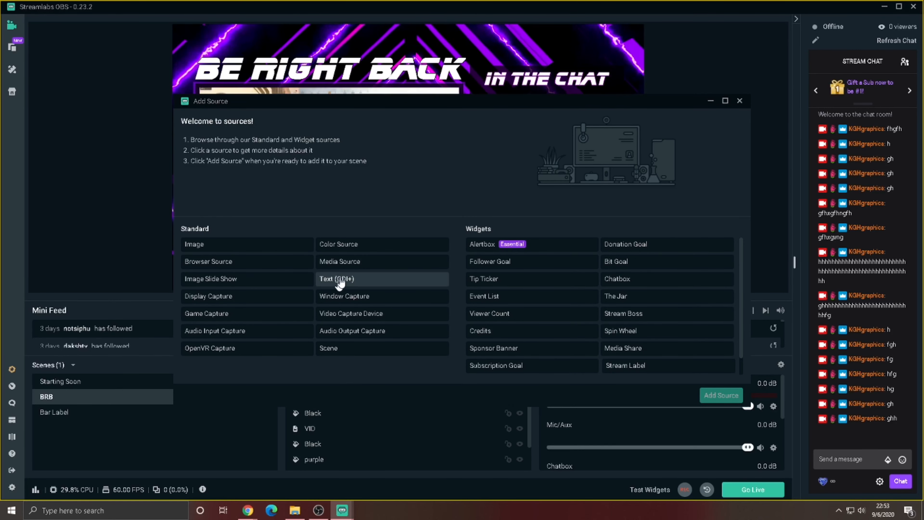
click(361, 350)
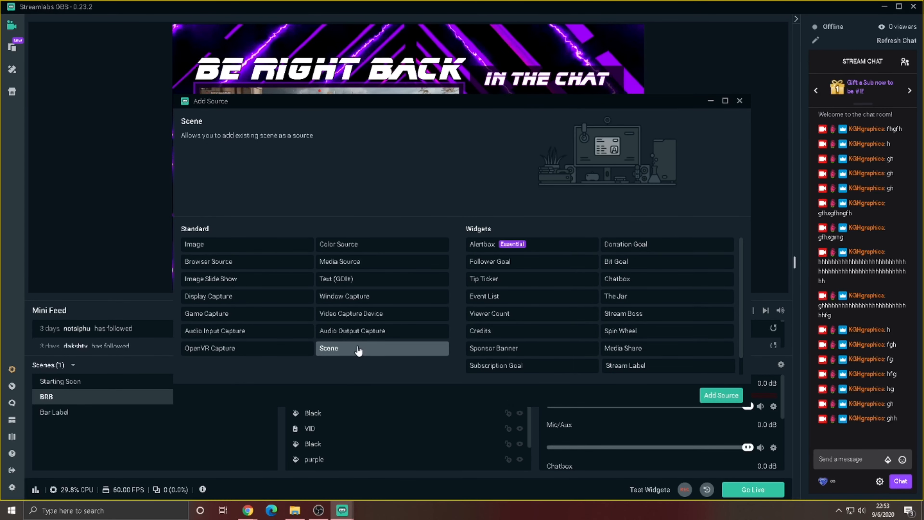
click(727, 399)
click(432, 239)
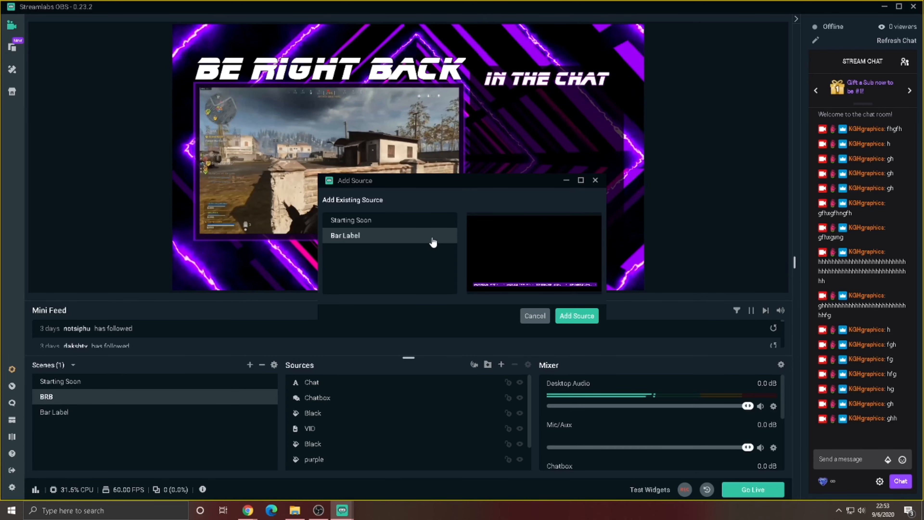
click(582, 322)
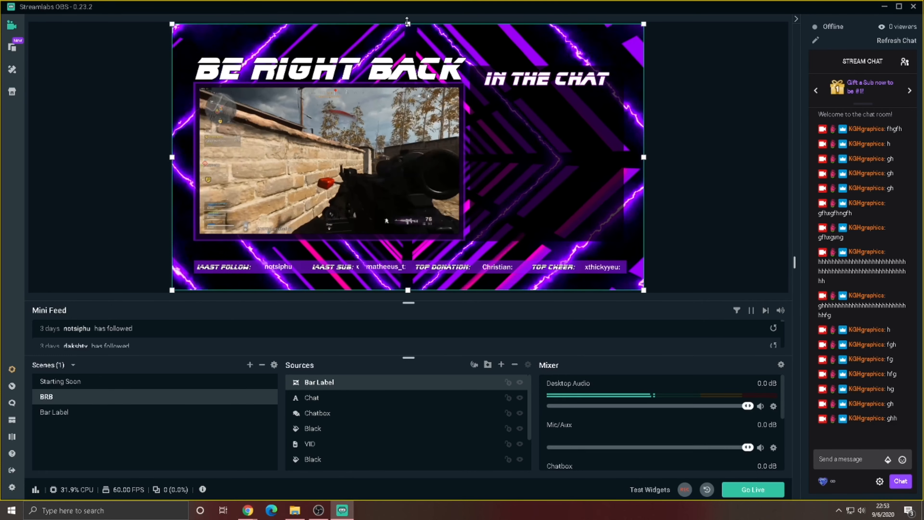
Crop the Bar Label source in the BRB scene on all four sides to fit closely around the label bar.
drag(408, 23, 420, 258)
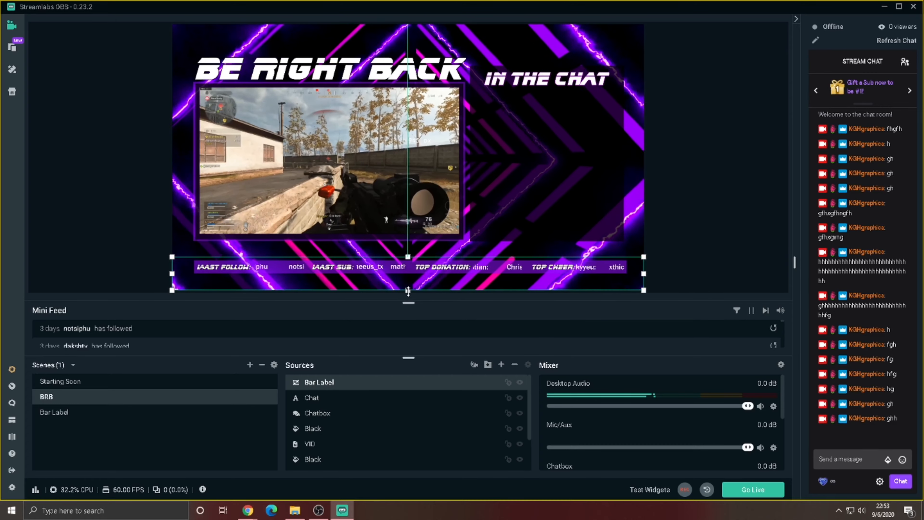
drag(408, 290, 412, 276)
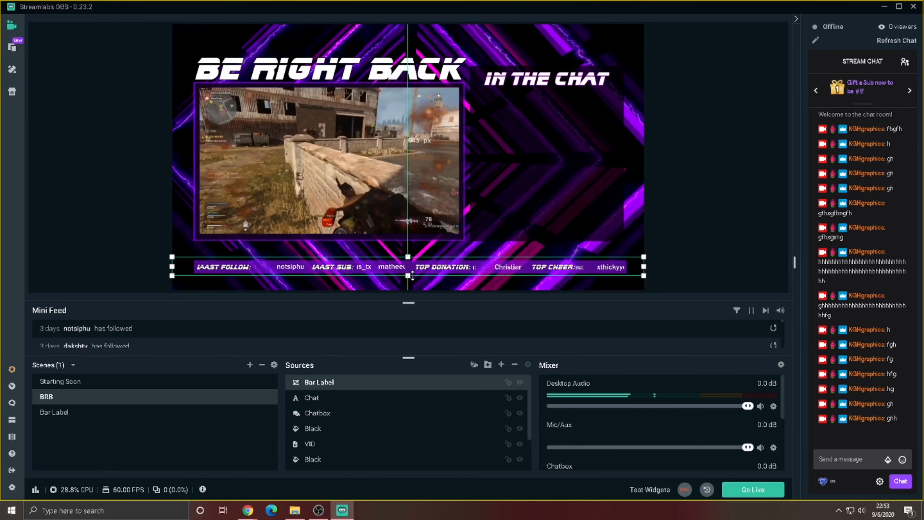
drag(642, 266, 633, 266)
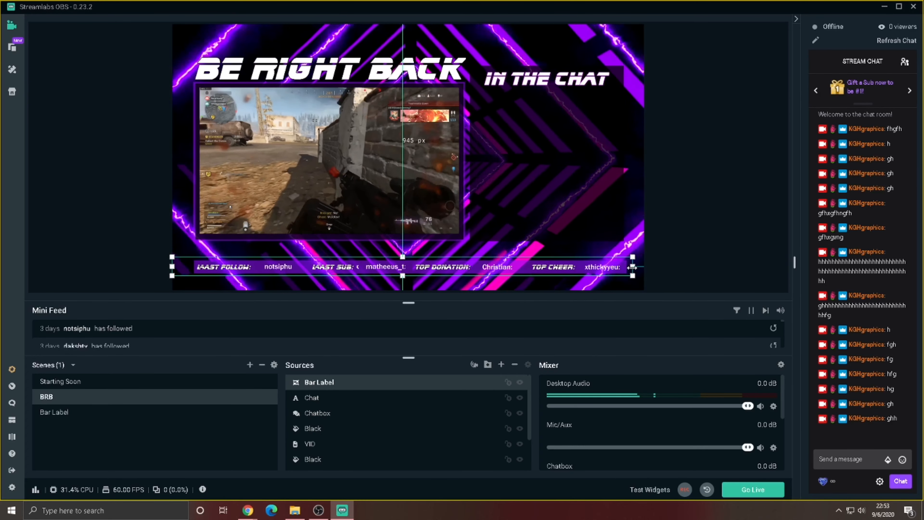
drag(172, 266, 188, 266)
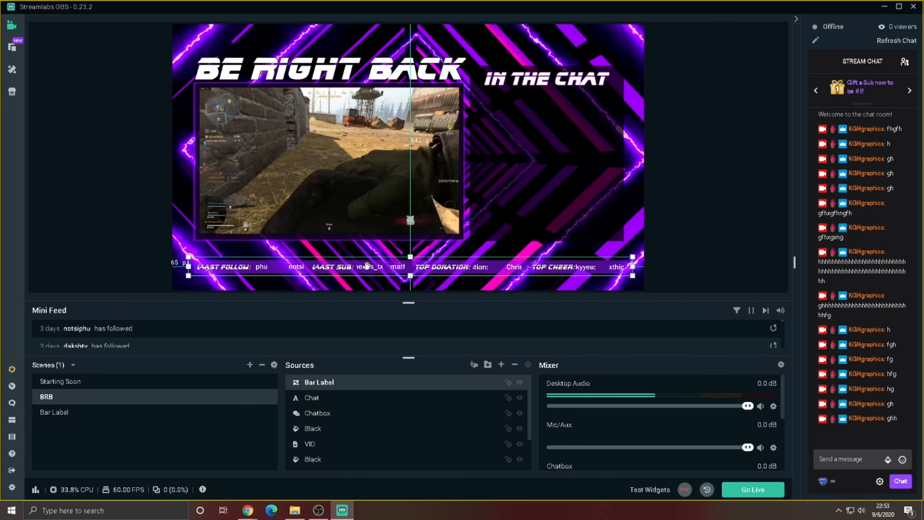
Move the cropped Bar Label up to just beneath the gameplay video and scale it slightly to match the chat box's outer edge.
drag(368, 266, 366, 266)
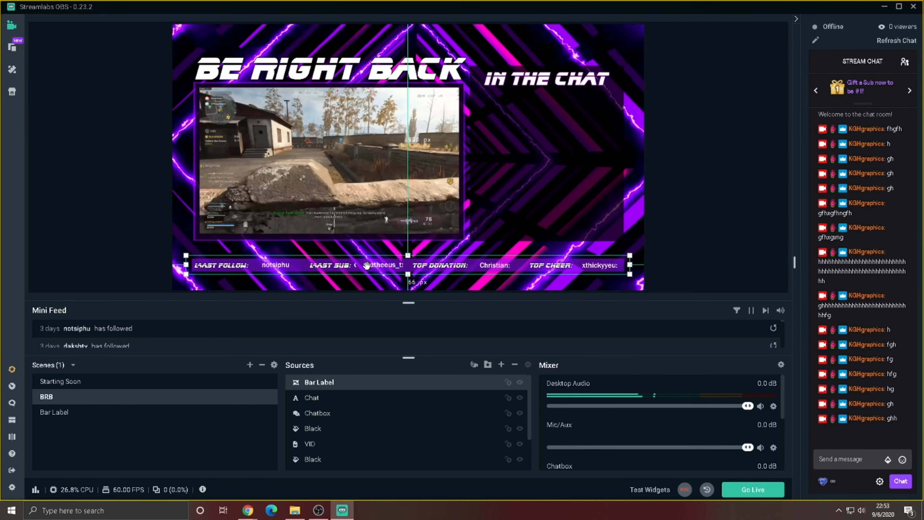
key(Up)
key(Up)
key(Up)
key(Up)
key(Up)
key(Up)
key(Up)
key(Up)
key(Up)
key(Up)
key(Up)
key(Up)
key(Up)
key(Up)
key(Up)
key(Up)
key(Up)
key(Up)
key(Up)
key(Up)
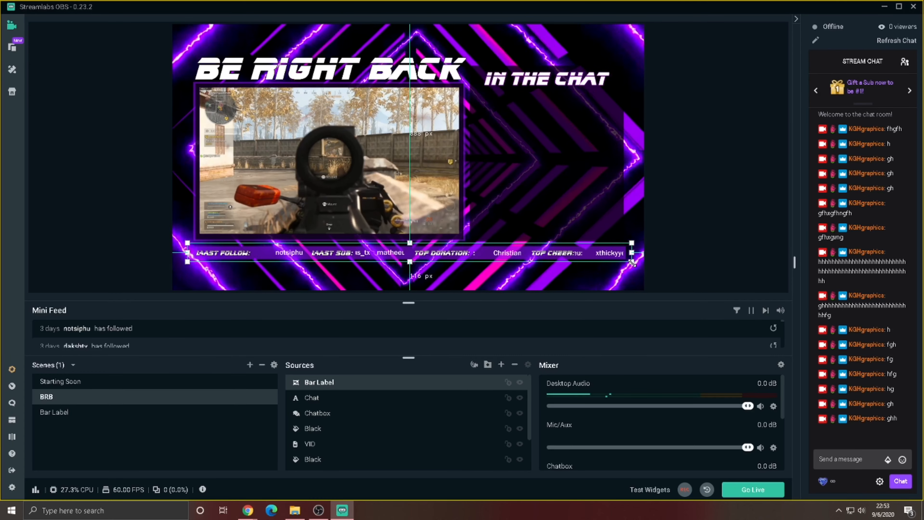
drag(631, 263, 628, 259)
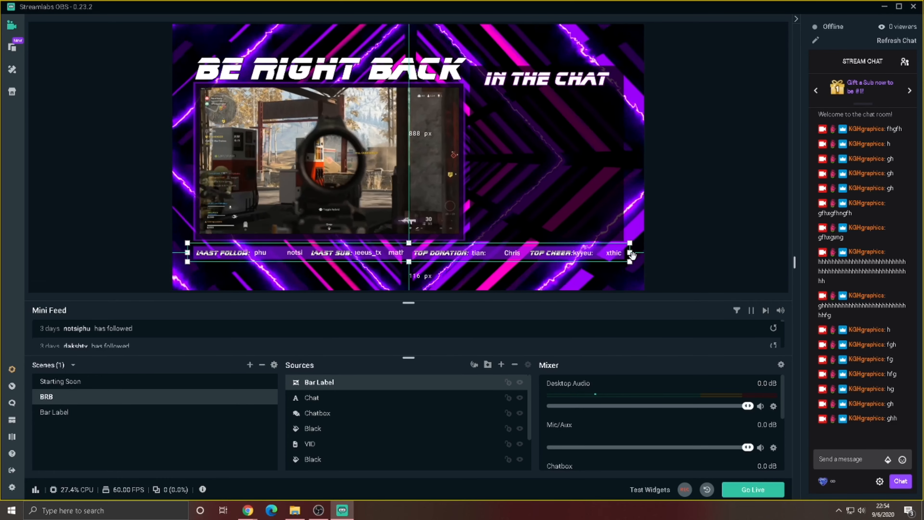
click(776, 224)
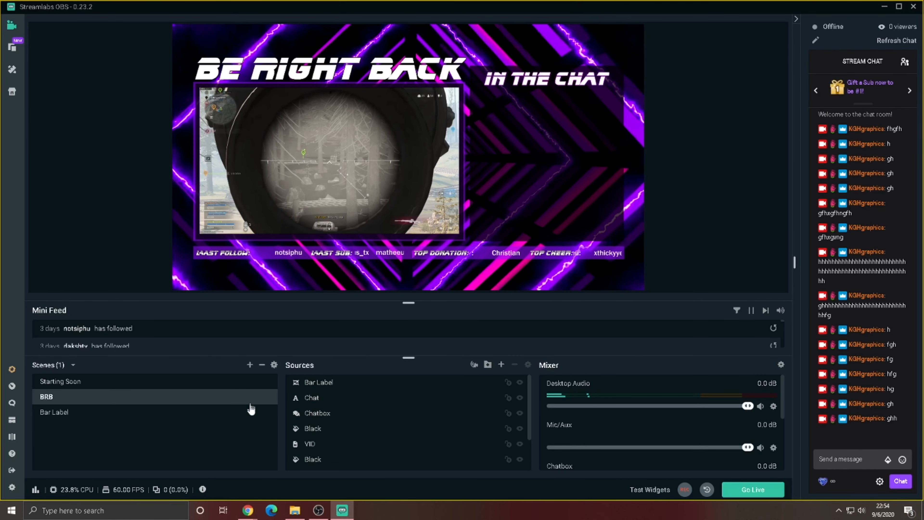
Create a new scene named CR and place it above Bar Label in the scene order.
click(250, 365)
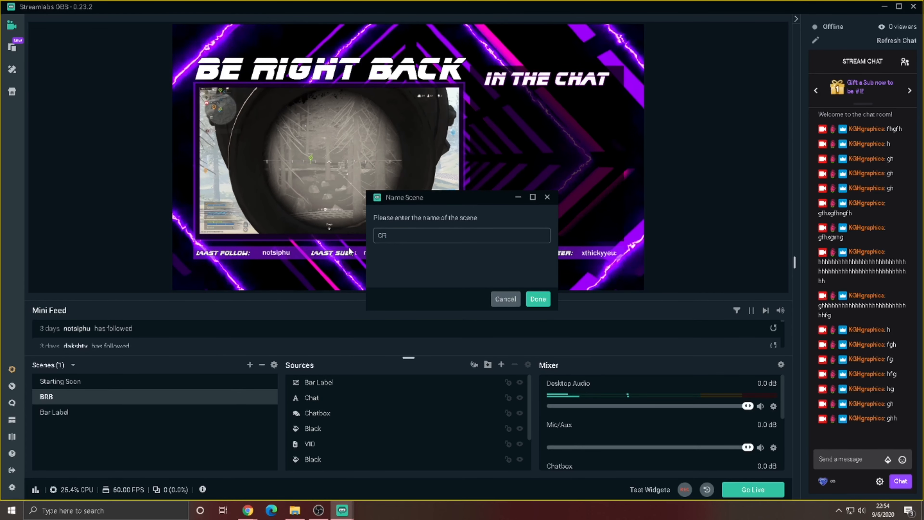
click(546, 301)
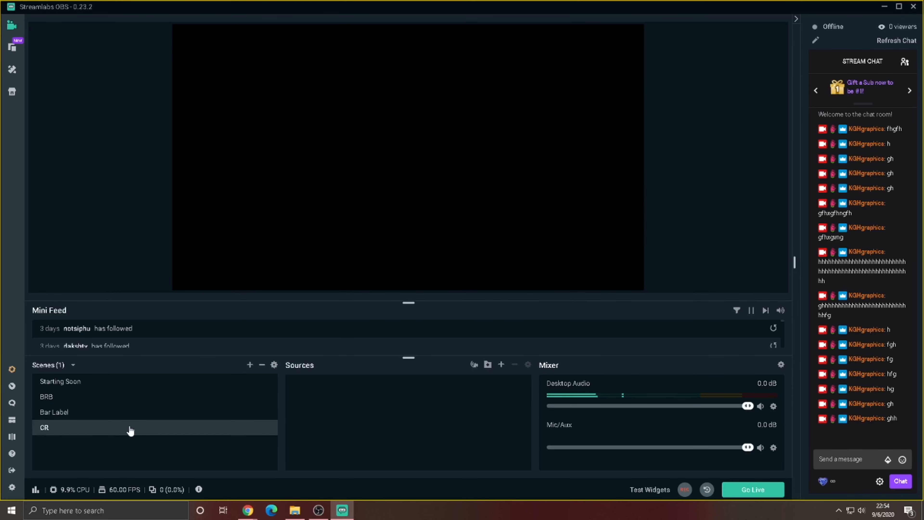
drag(134, 408, 134, 410)
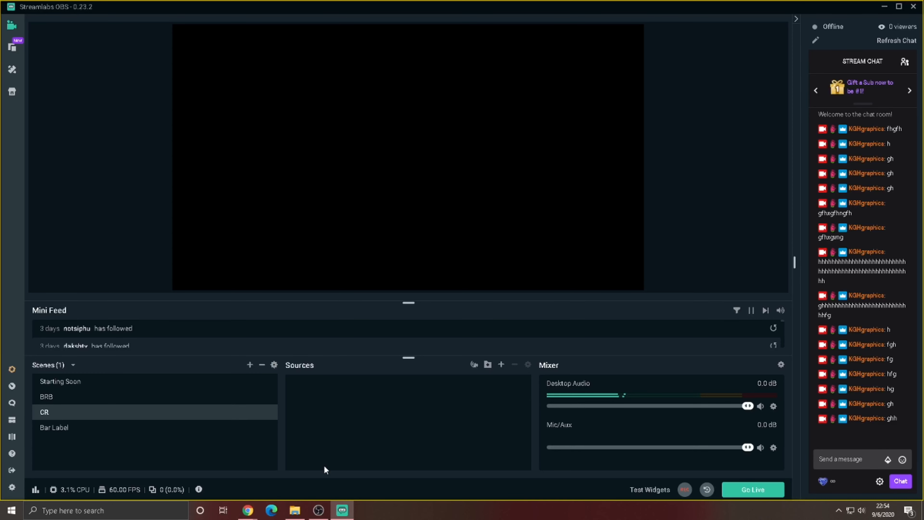
Add the existing media source named background to the CR scene.
click(501, 365)
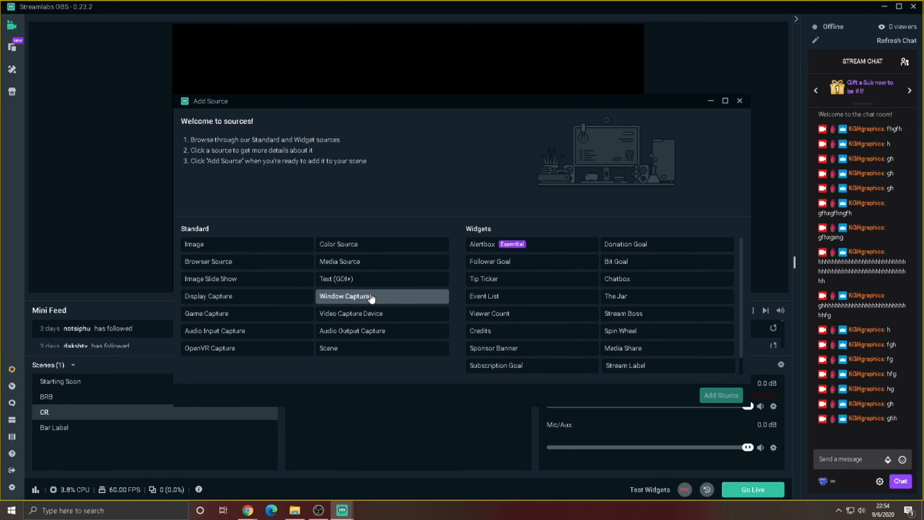
click(375, 269)
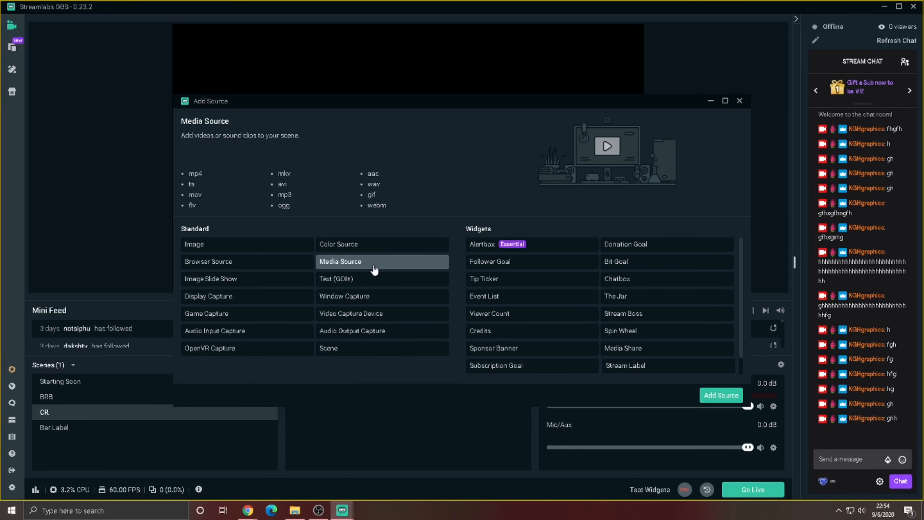
click(709, 394)
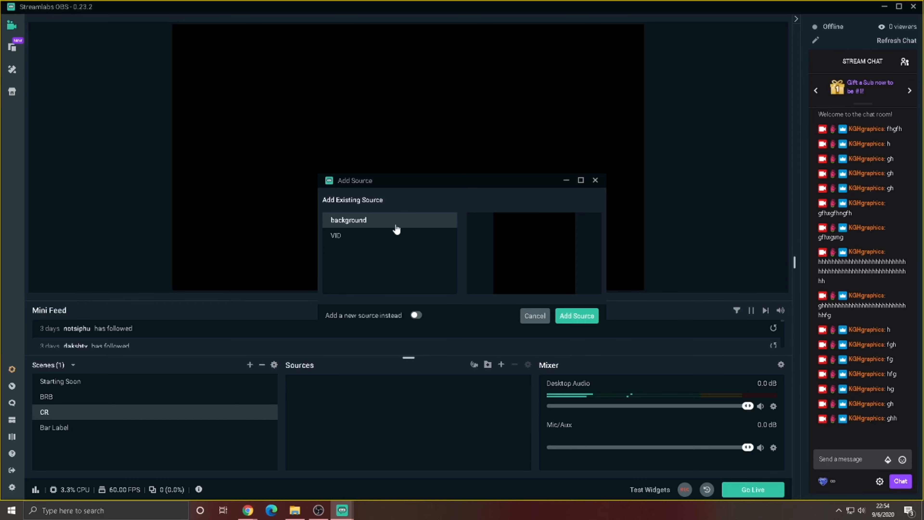
click(586, 322)
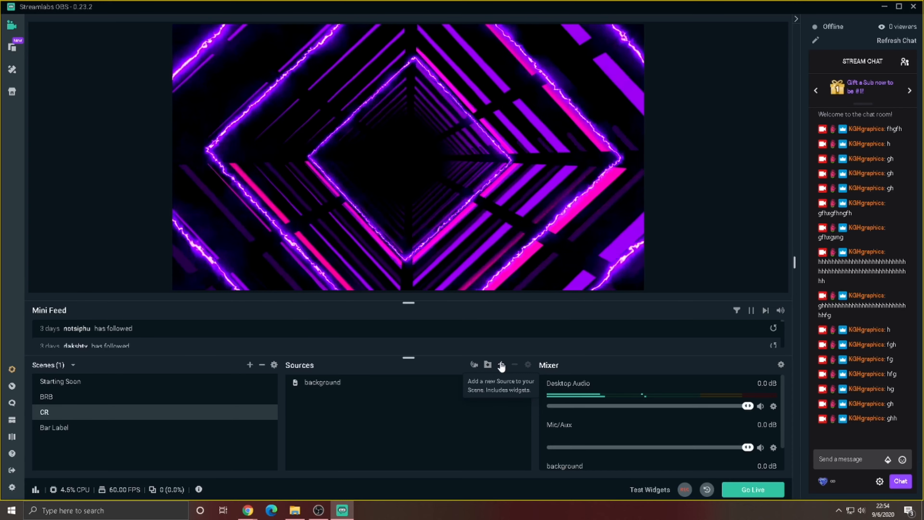
Add a new Image source named Cr to the CR scene.
click(501, 365)
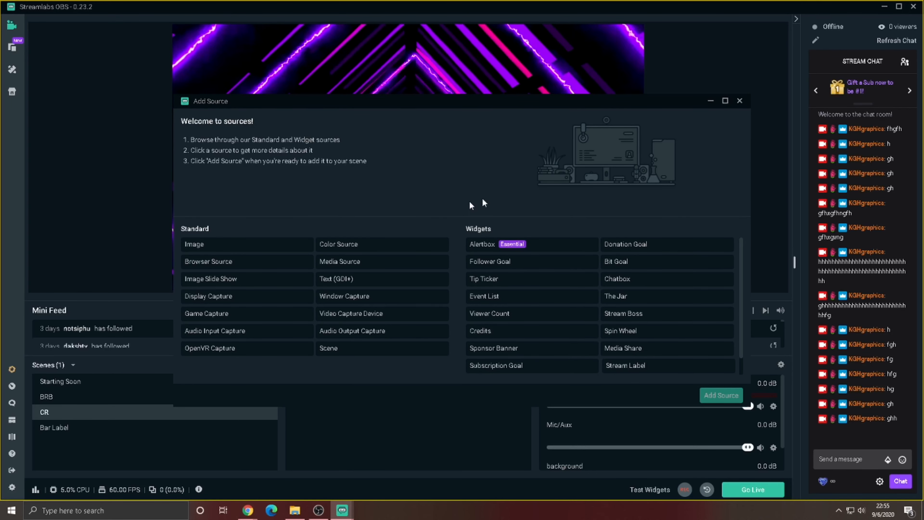
click(719, 394)
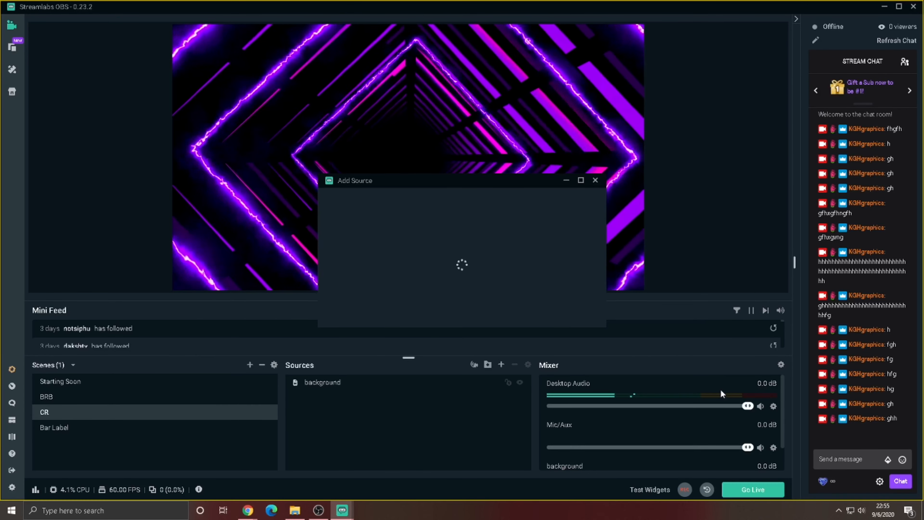
click(415, 315)
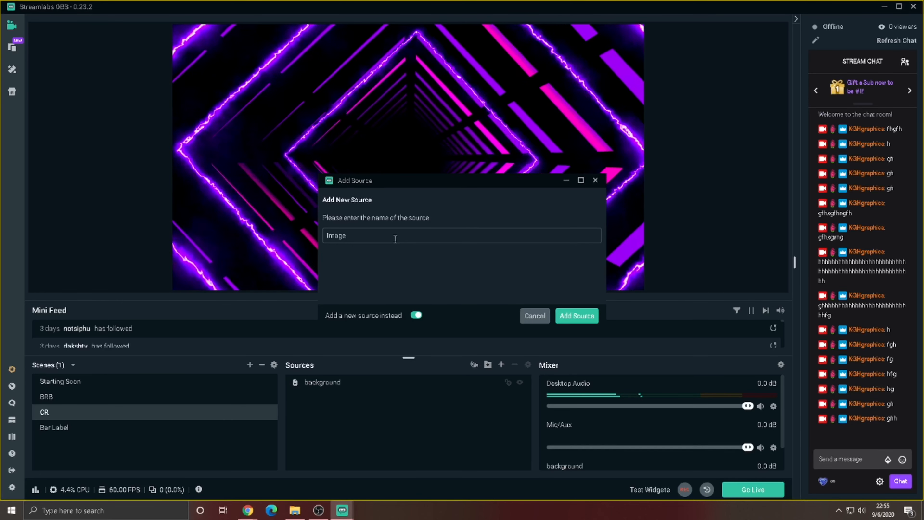
drag(394, 238, 307, 231)
text(Cr)
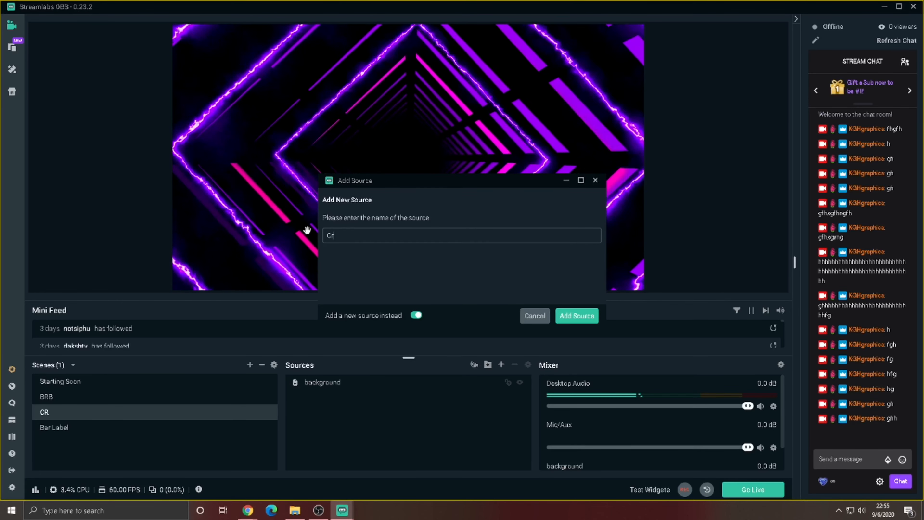
click(564, 316)
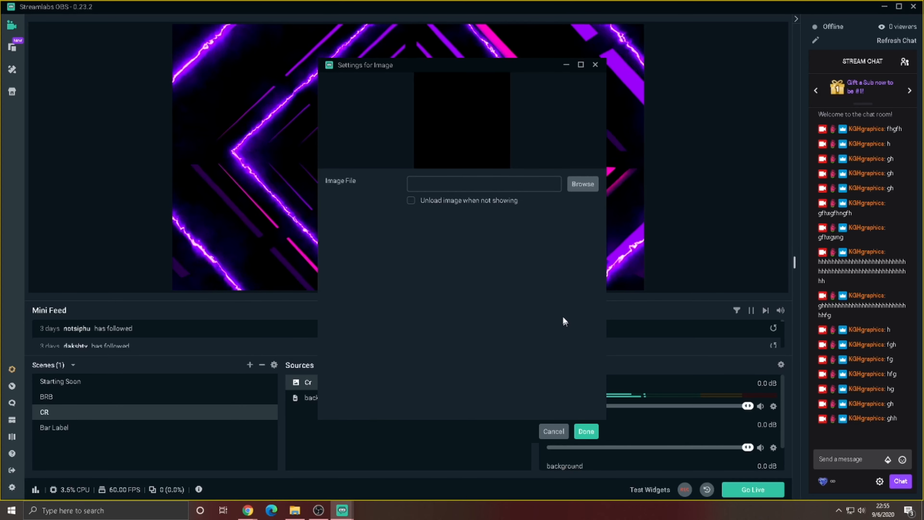
Load CR.PNG from the Examples folder as the Cr source's image file.
click(590, 187)
click(578, 331)
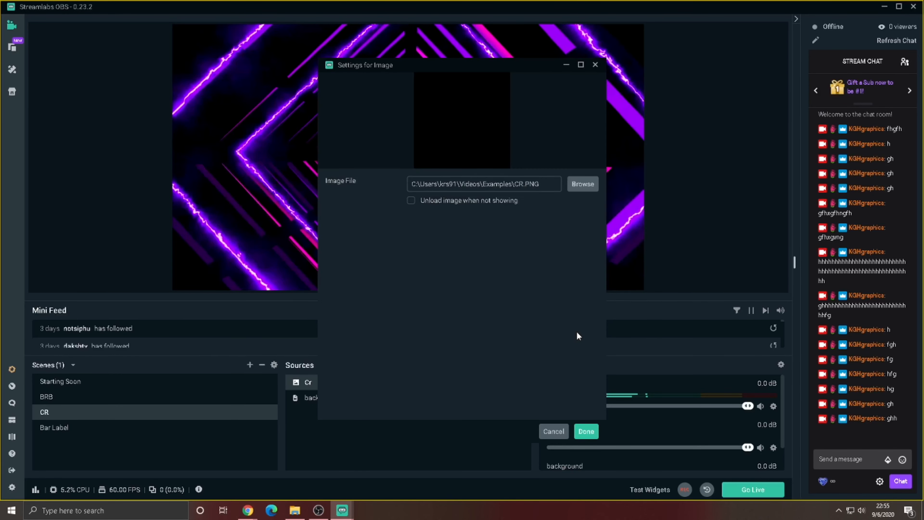
click(584, 428)
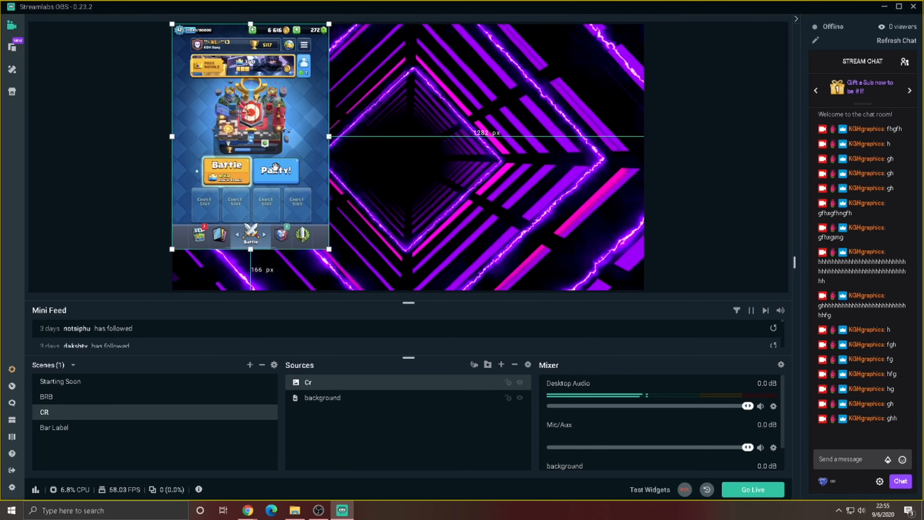
Move the Cr image near the middle of the canvas and enlarge it to fill the full canvas height.
drag(274, 170, 425, 170)
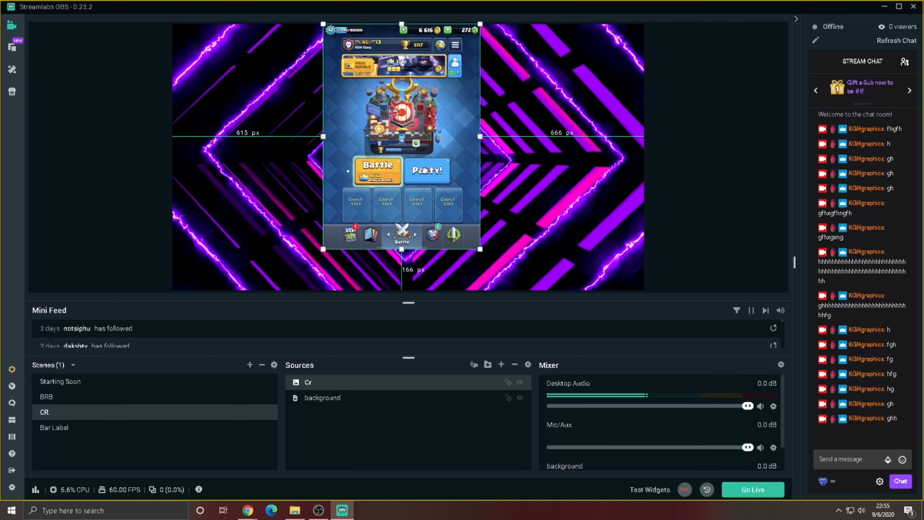
drag(480, 249, 510, 291)
drag(494, 259, 357, 255)
drag(327, 211, 459, 214)
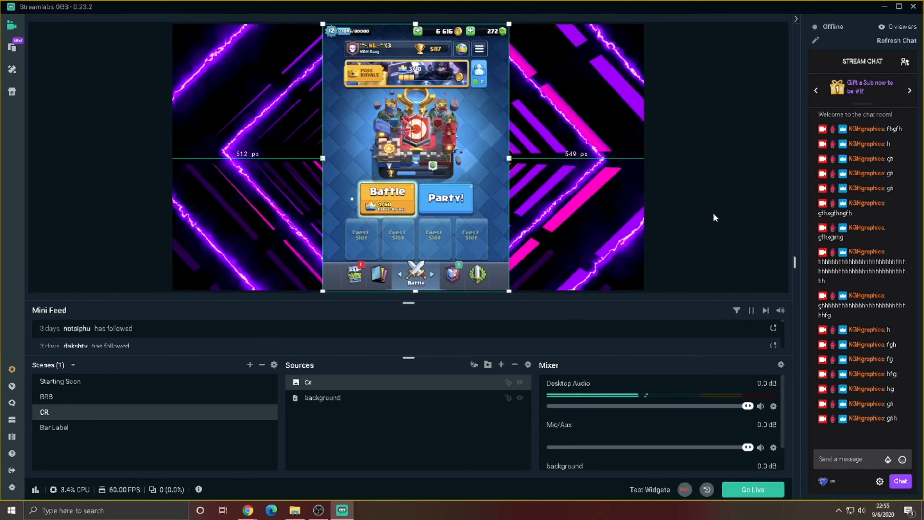
Add the existing color source named purple to the CR scene.
click(501, 364)
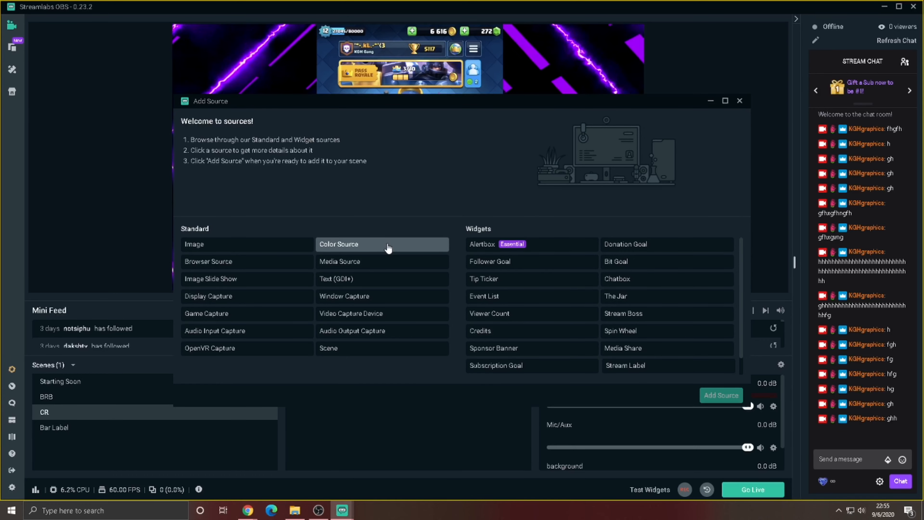
click(721, 395)
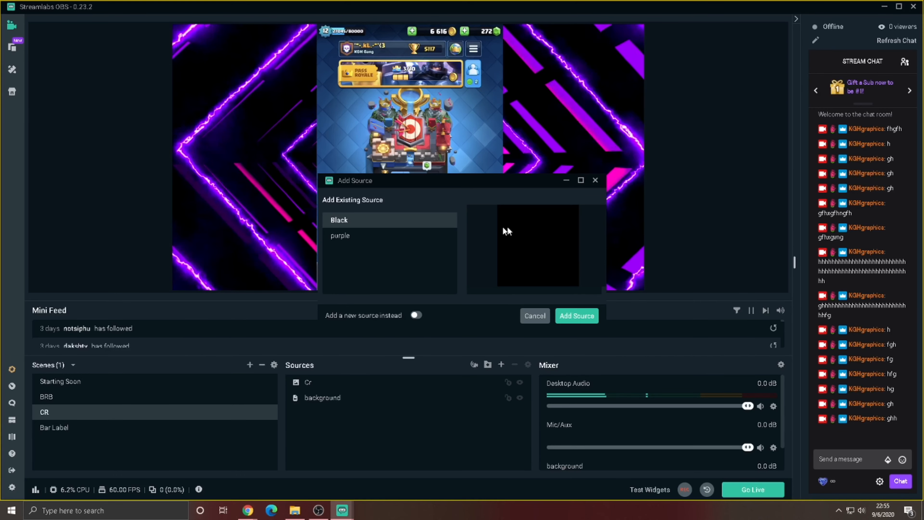
click(371, 236)
click(577, 315)
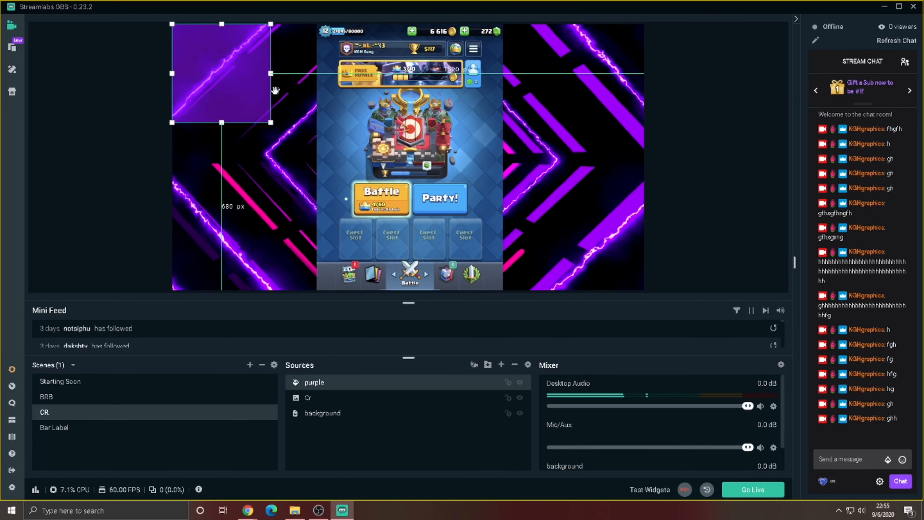
Stretch the purple source to full canvas height, about 572 px from the canvas's left edge and 557 px from its right, and layer it beneath Cr.
drag(243, 89, 384, 90)
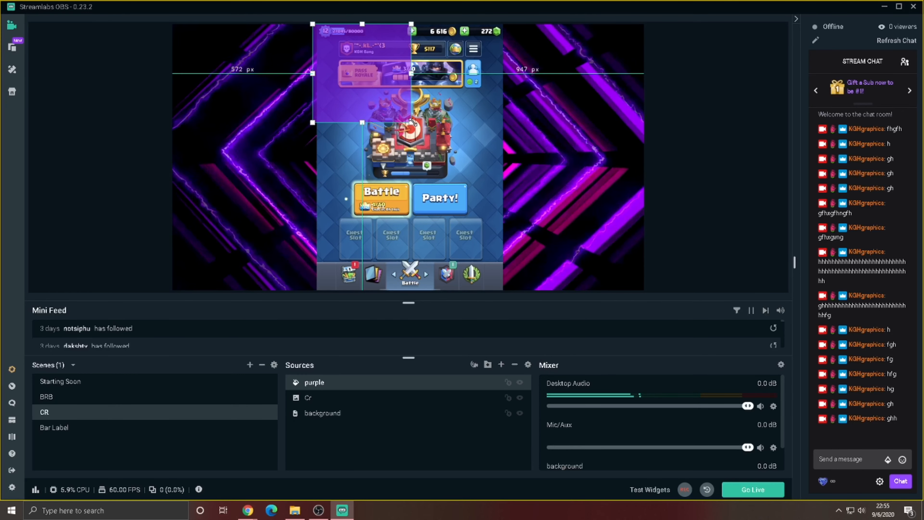
drag(411, 123, 510, 299)
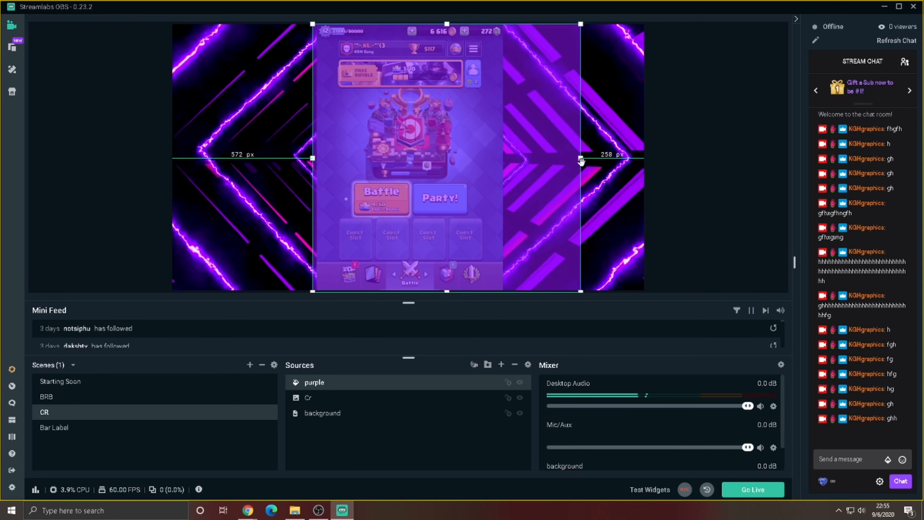
drag(580, 158, 507, 171)
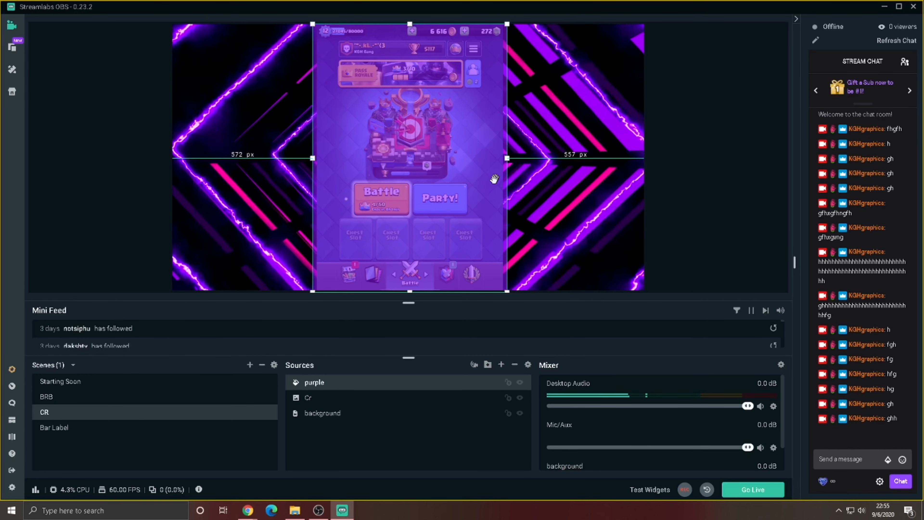
drag(333, 403, 331, 386)
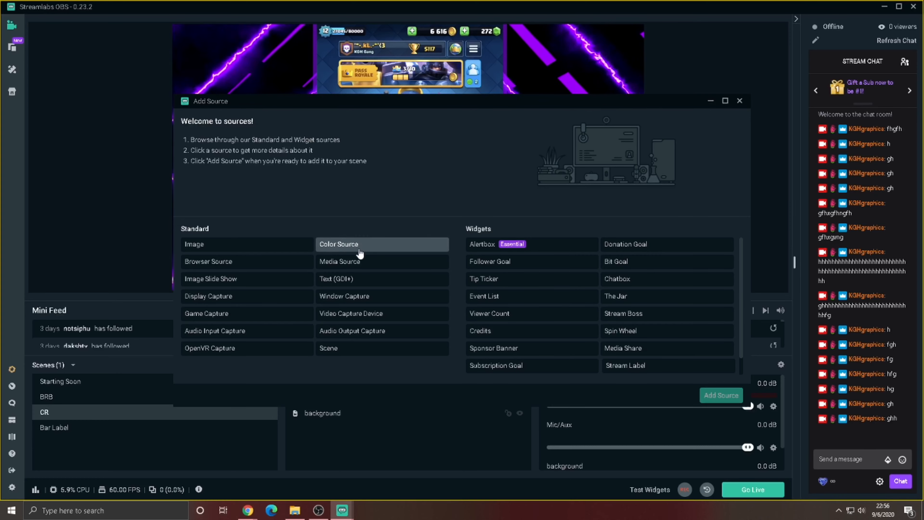
Add the existing Black color source and stretch it to full canvas height, slightly wider than purple, about 564 px from the canvas's left edge.
click(717, 396)
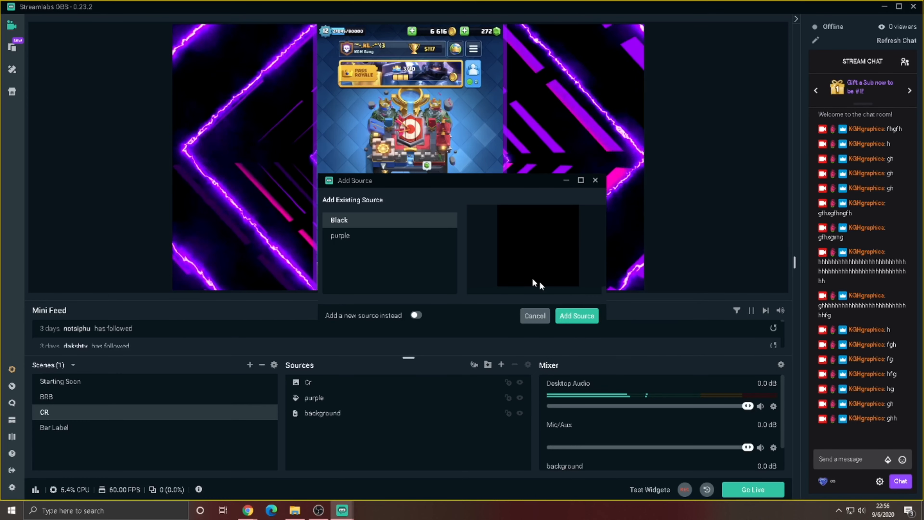
click(576, 316)
drag(200, 93, 343, 71)
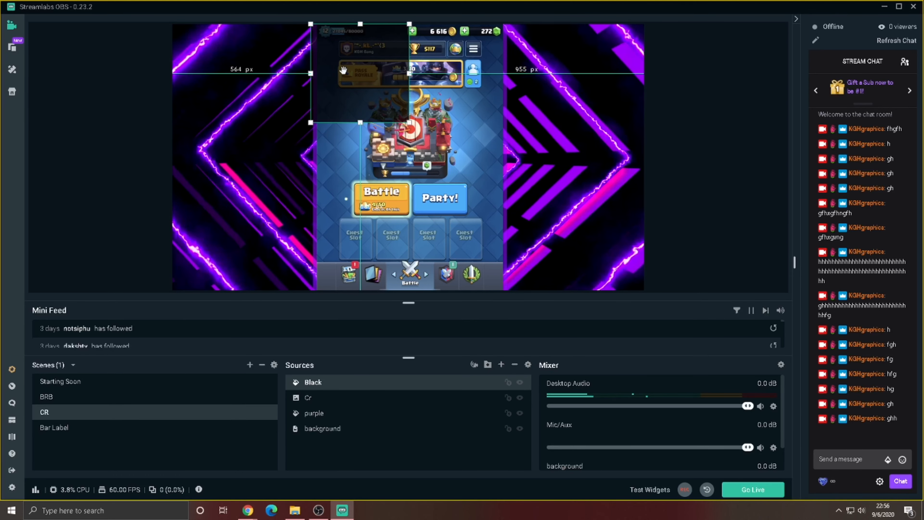
drag(409, 122, 509, 273)
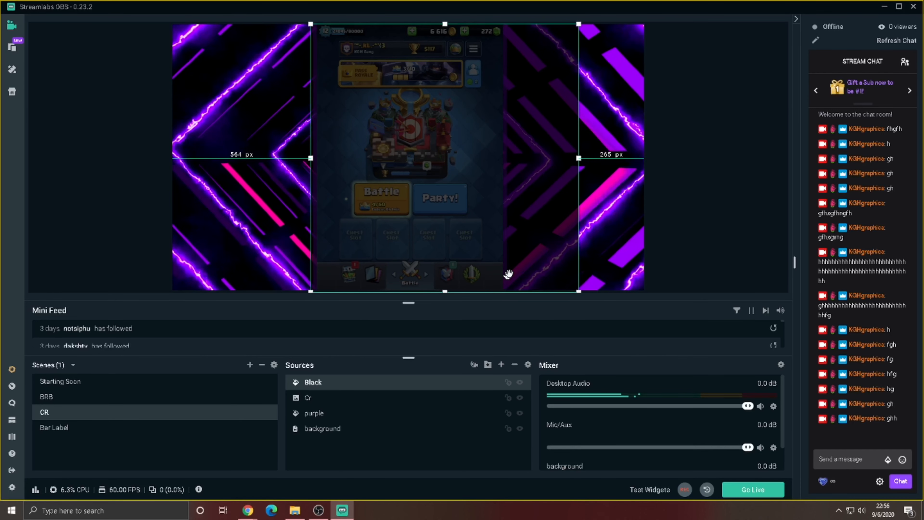
drag(579, 158, 508, 166)
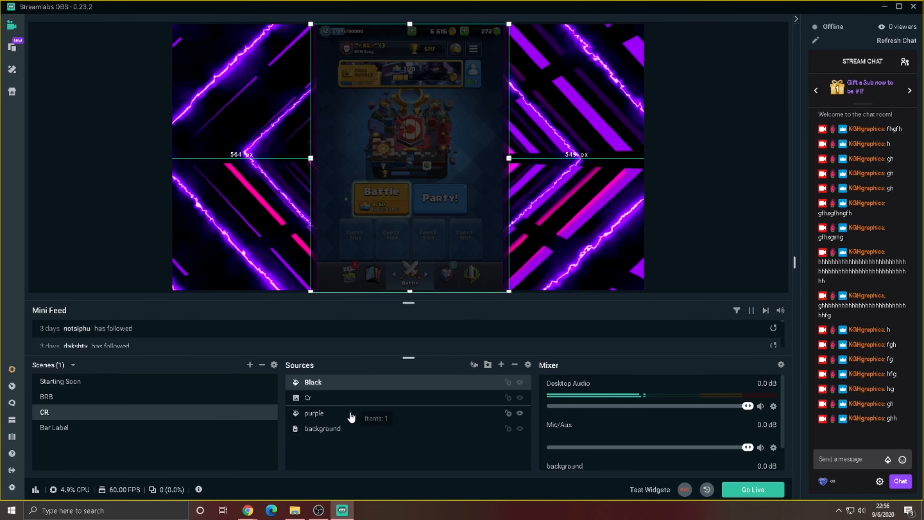
Layer the Black source beneath purple and above background in the CR scene.
mouse_move(351, 417)
mouse_down()
mouse_move(351, 398)
mouse_move(350, 419)
mouse_up()
click(697, 246)
click(744, 215)
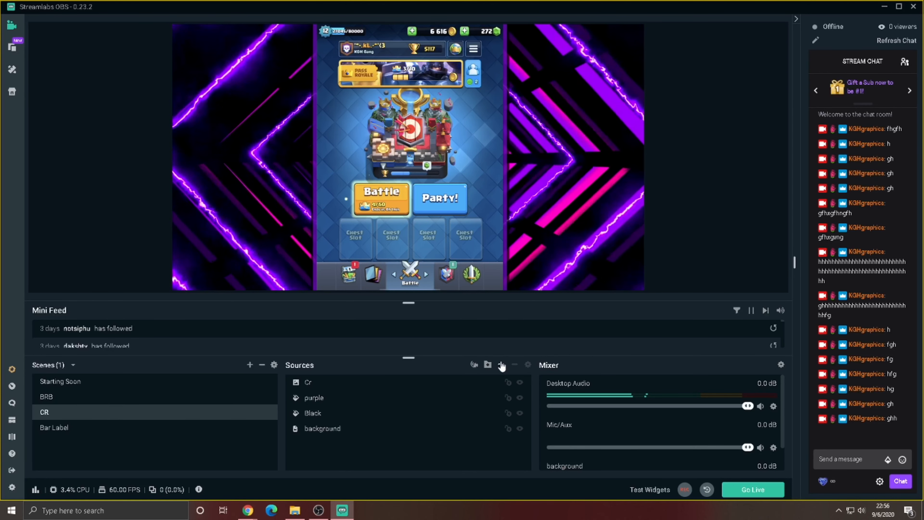
Add a new Video Capture Device source to the CR scene and set its device to Logitech Webcam C930e.
click(502, 366)
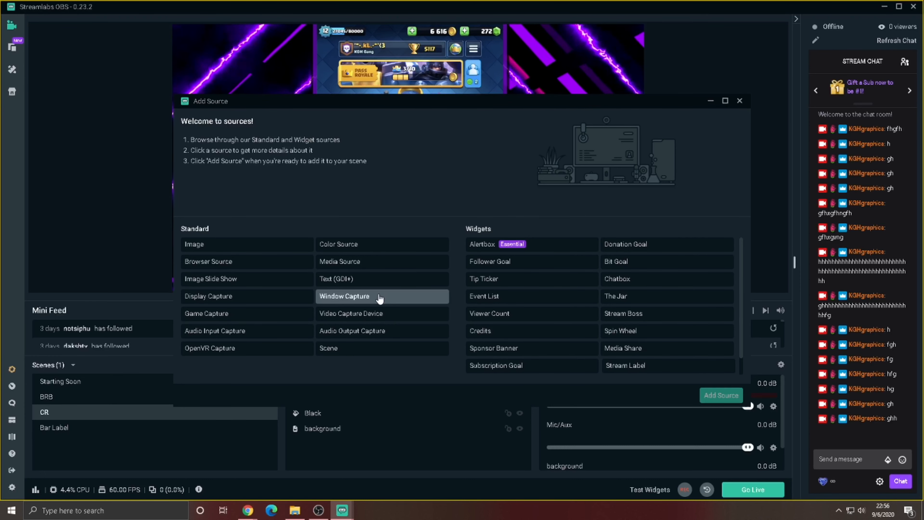
click(359, 315)
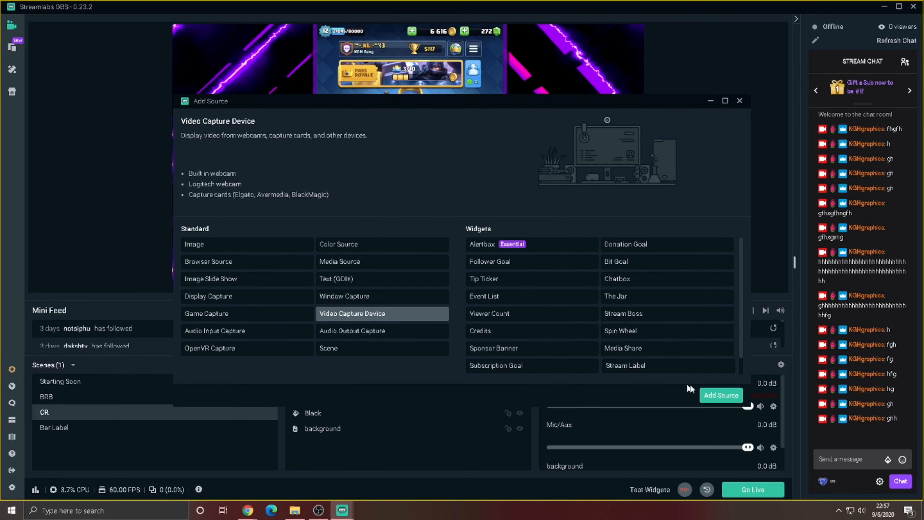
click(719, 394)
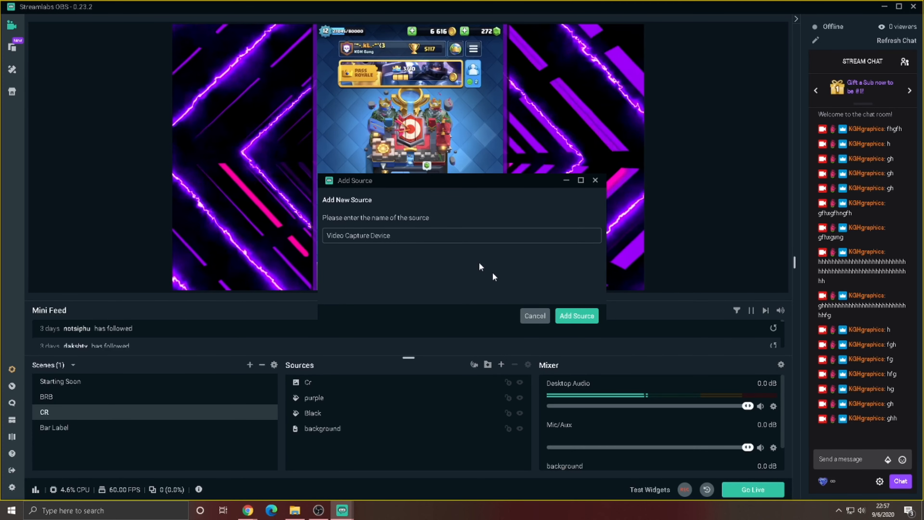
click(576, 317)
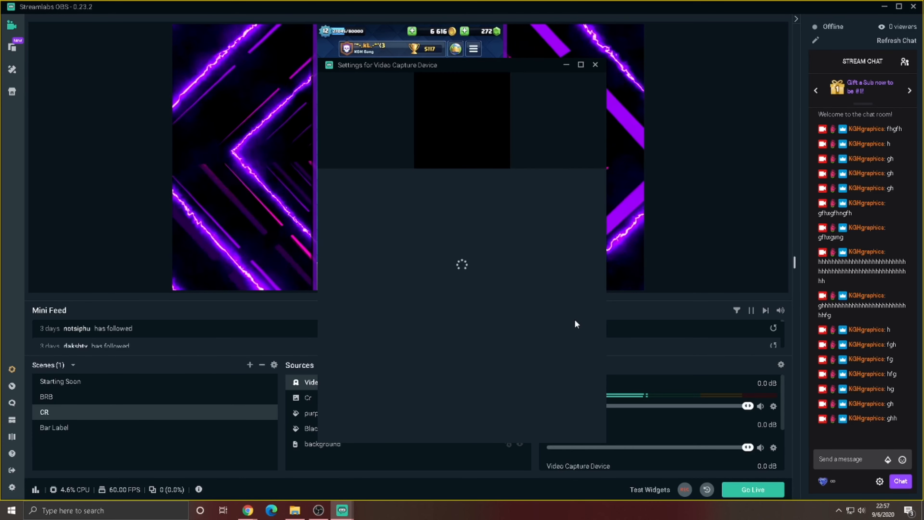
click(578, 188)
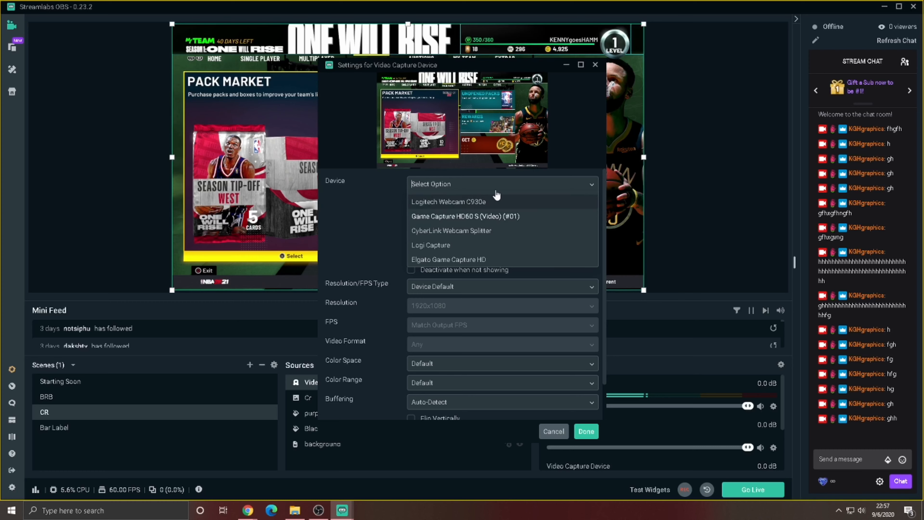
click(497, 203)
click(594, 431)
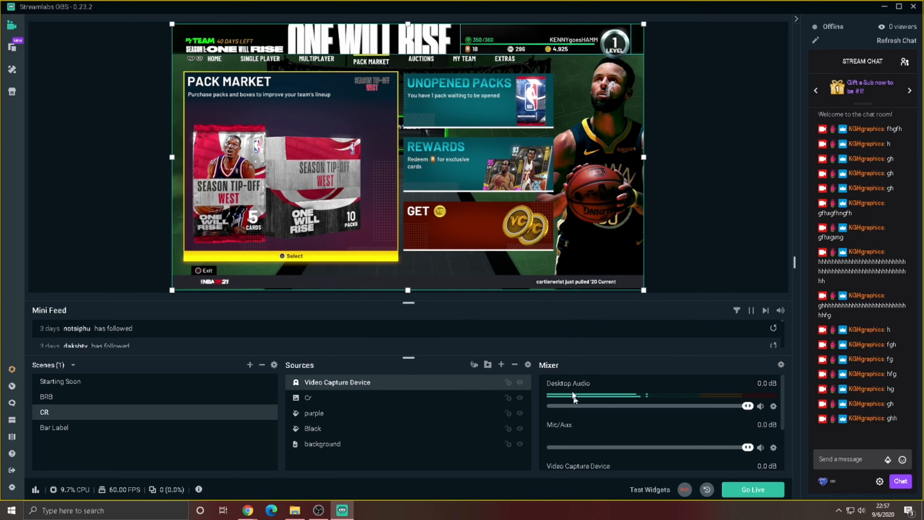
Shrink the webcam source and place it in the canvas's lower-left area, beside the Cr image.
right_click(402, 383)
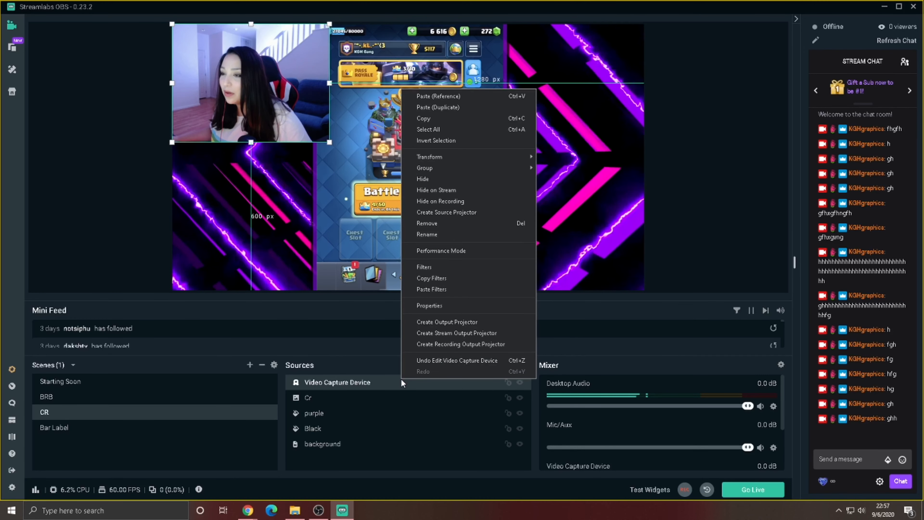
click(279, 160)
drag(287, 131, 304, 217)
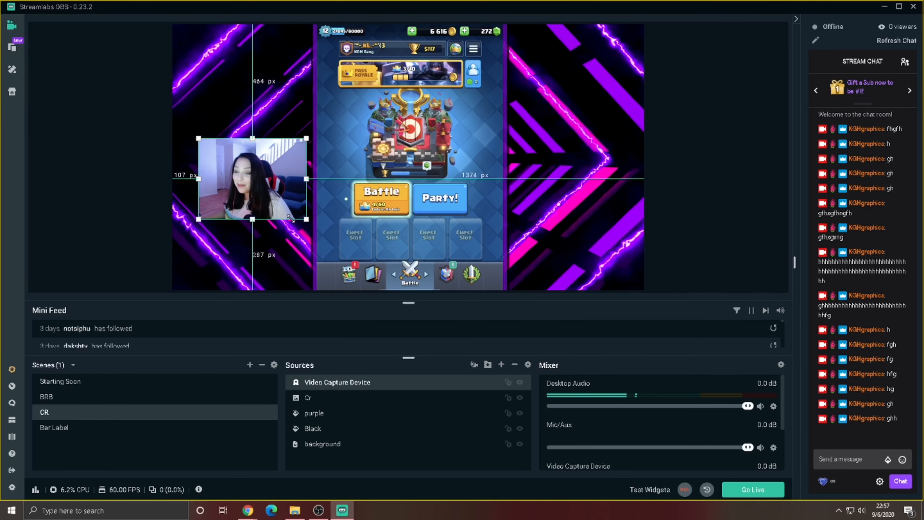
drag(267, 175, 270, 248)
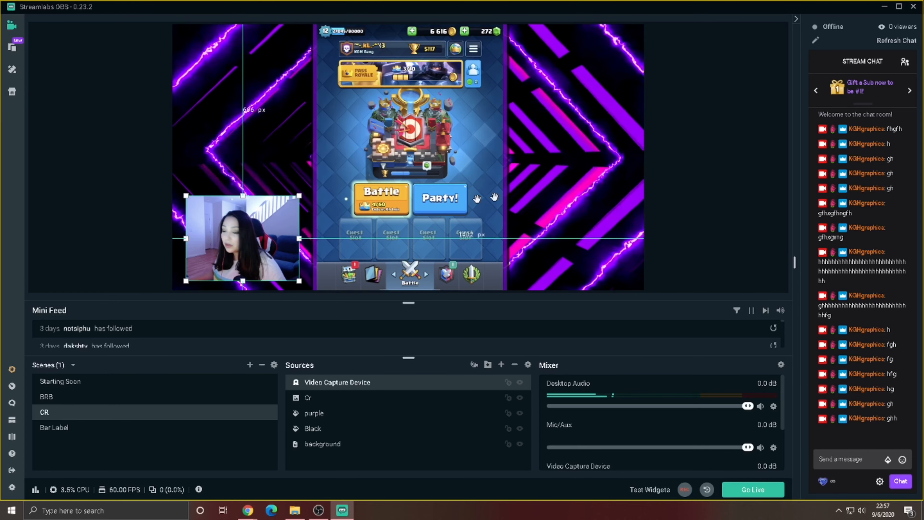
click(733, 164)
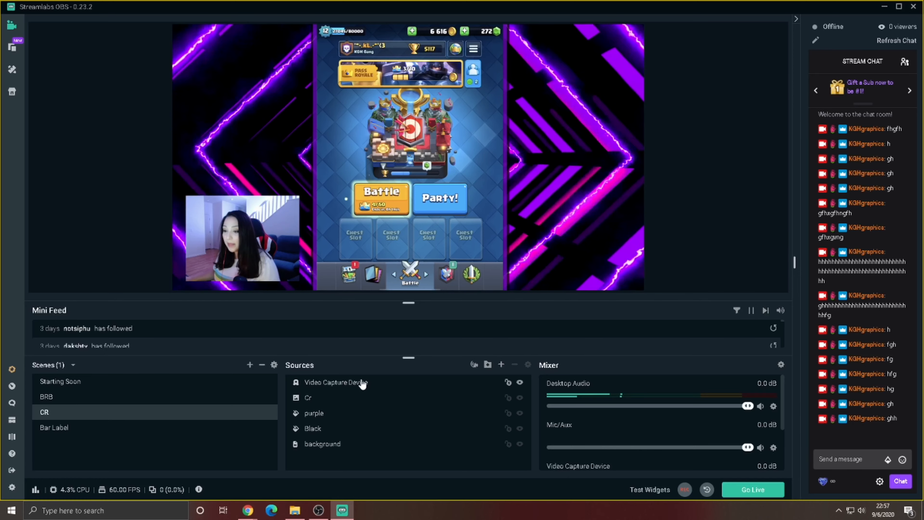
Add the existing purple source again as a frame slightly larger than the webcam and layer it beneath Video Capture Device.
click(502, 364)
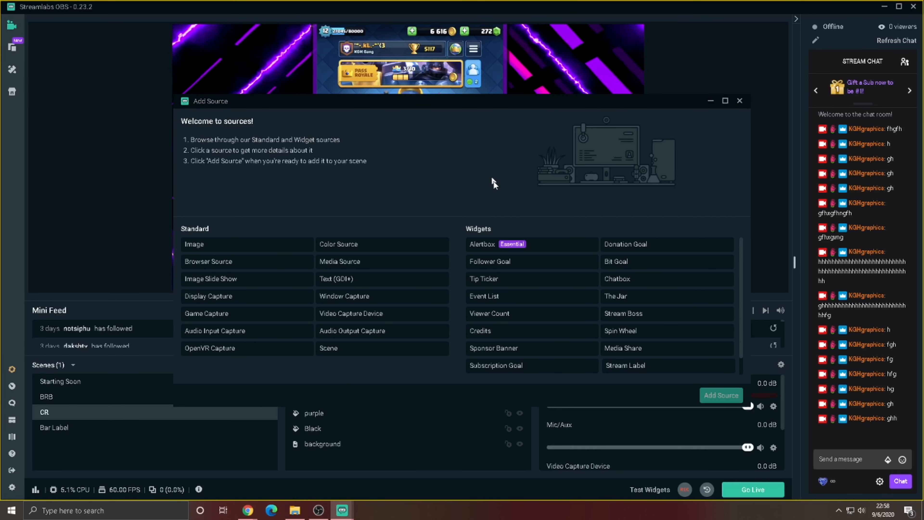
click(717, 400)
click(381, 242)
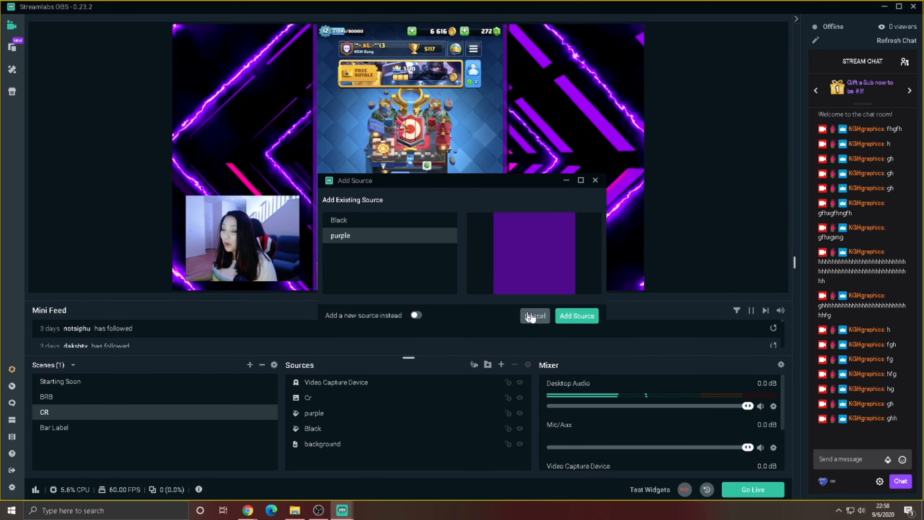
click(572, 316)
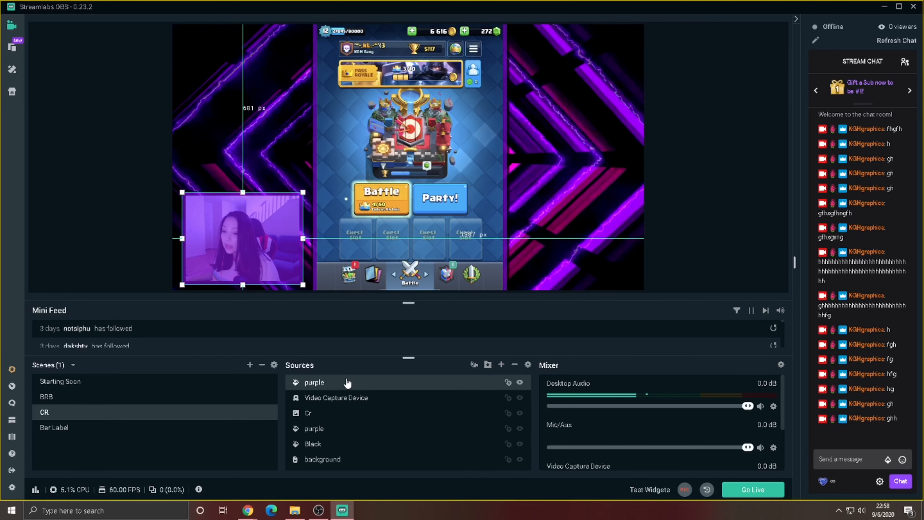
drag(348, 382, 349, 404)
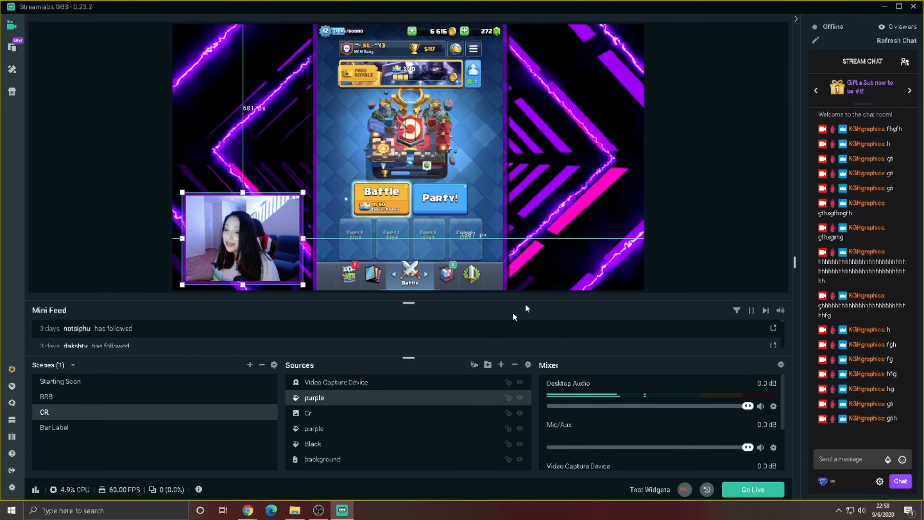
click(781, 193)
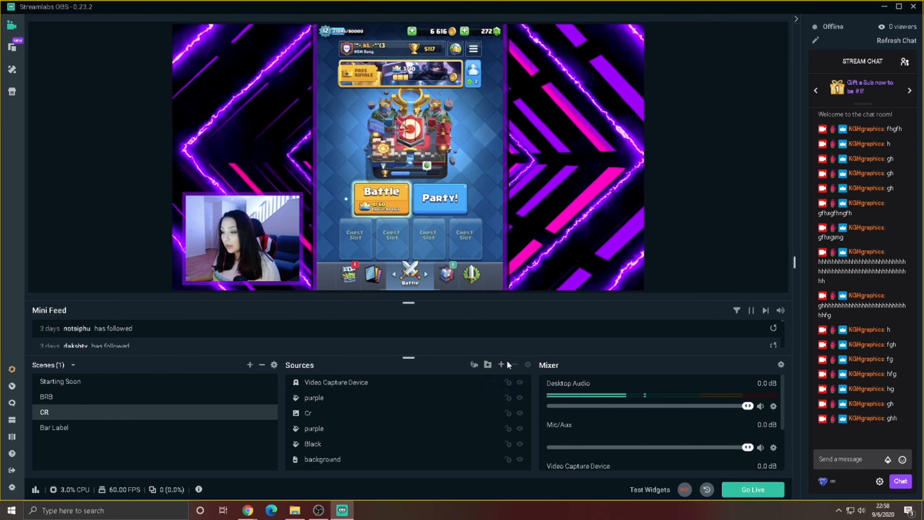
Add the existing Black color source to the CR scene a second time.
click(501, 365)
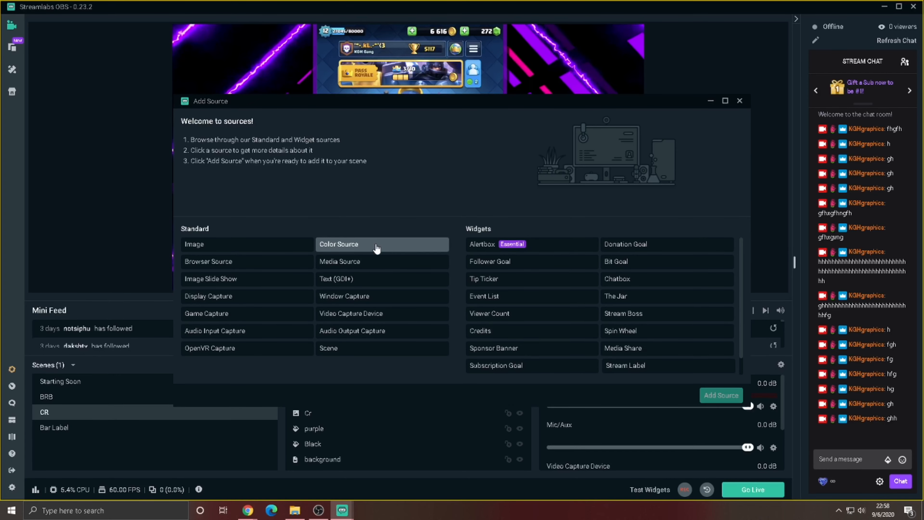
click(728, 389)
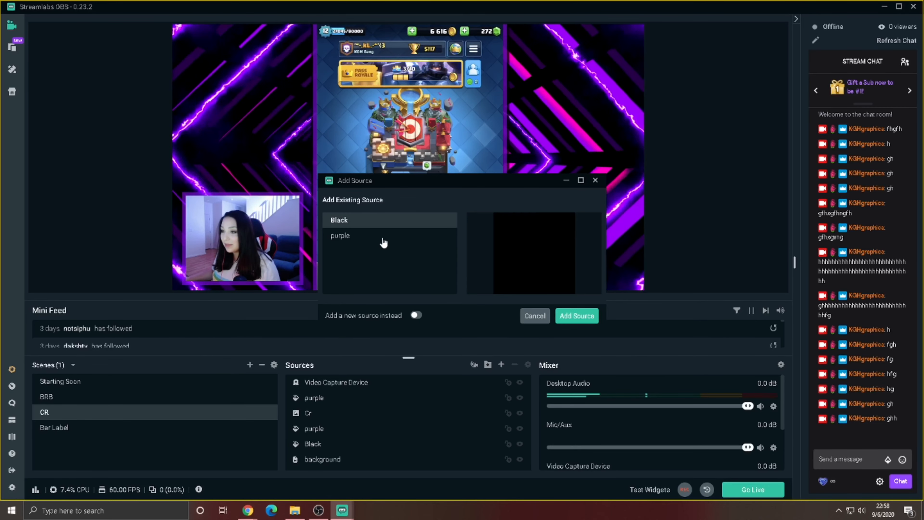
click(577, 316)
Fit the new Black source just inside the webcam's purple frame, about 689 px from the canvas top, and layer it beneath Video Capture Device.
drag(250, 95, 286, 206)
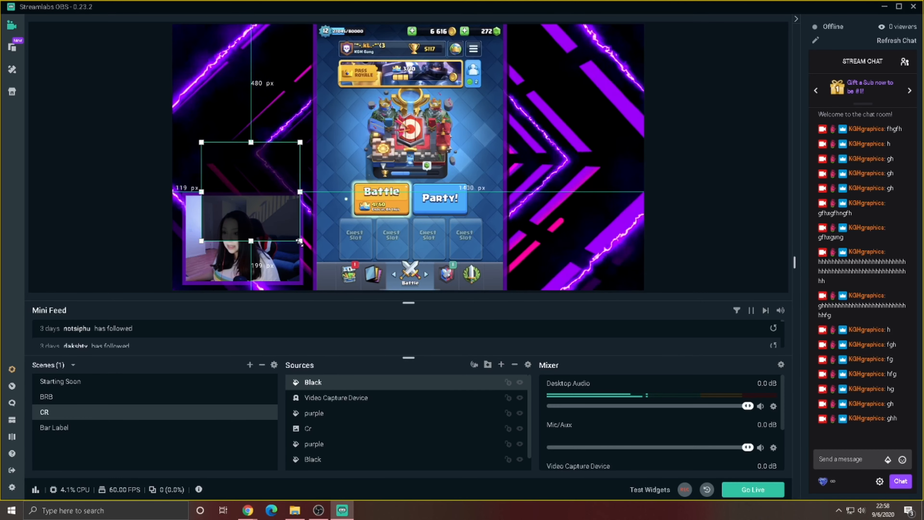
drag(300, 241, 274, 256)
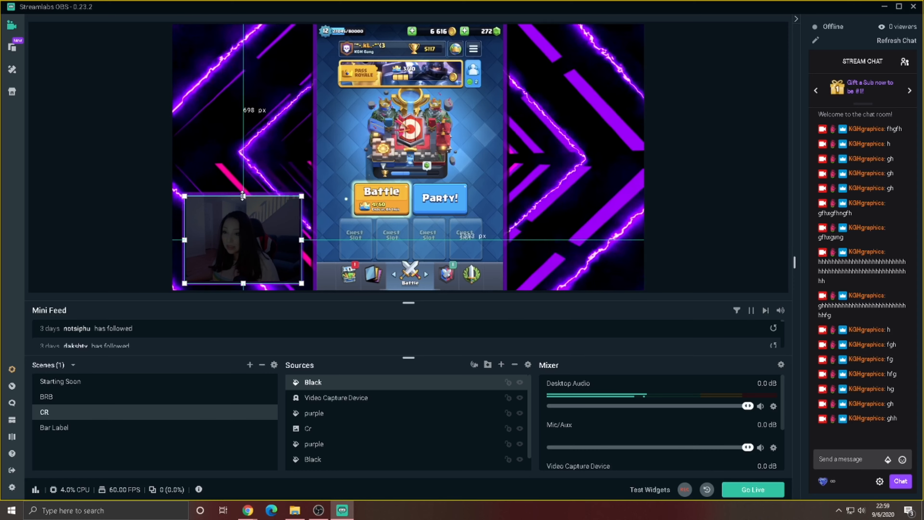
drag(243, 196, 243, 194)
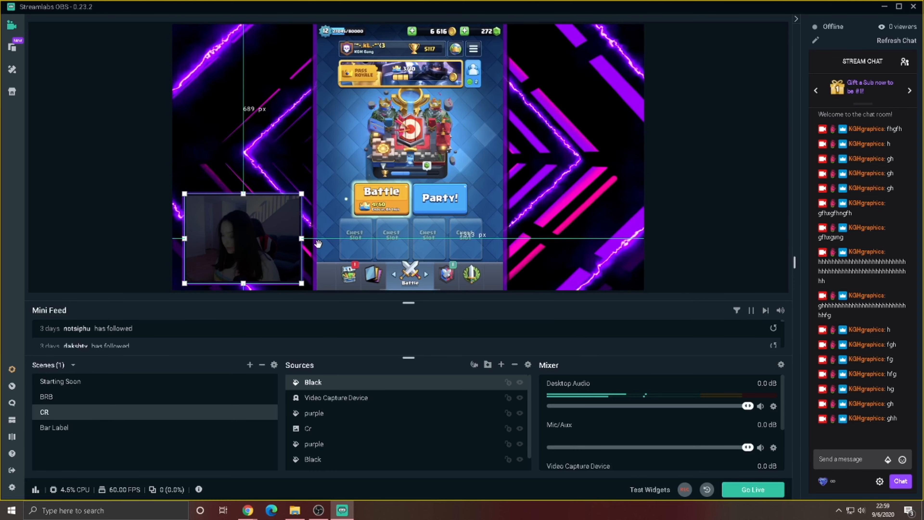
key(Left)
key(Left)
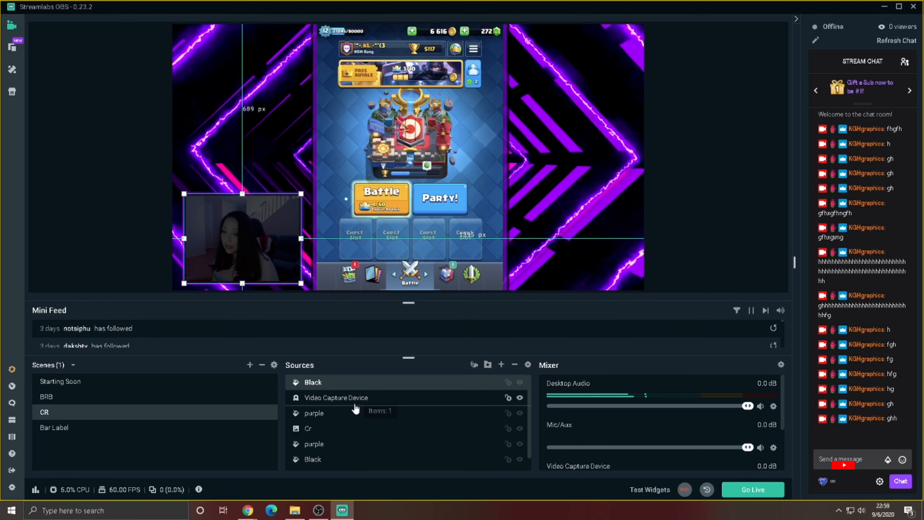
drag(356, 400, 364, 382)
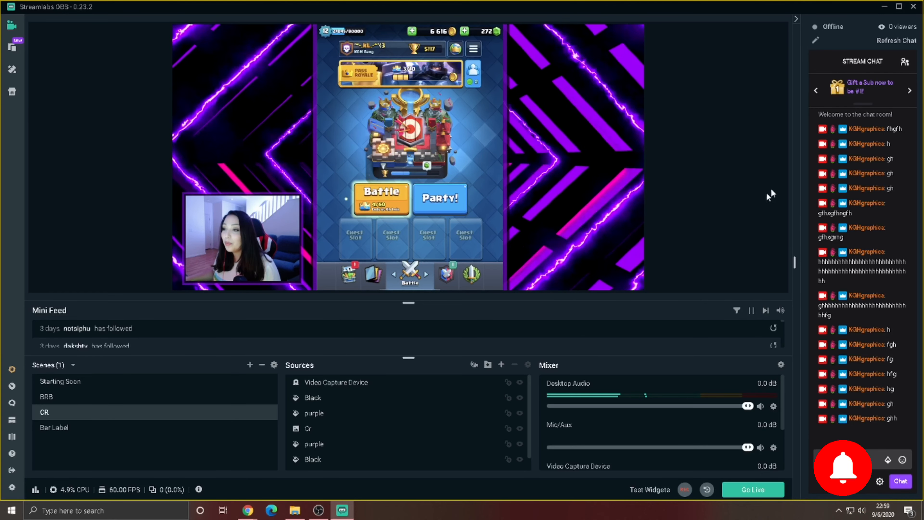
Add the existing Chatbox widget source to the CR scene.
click(501, 364)
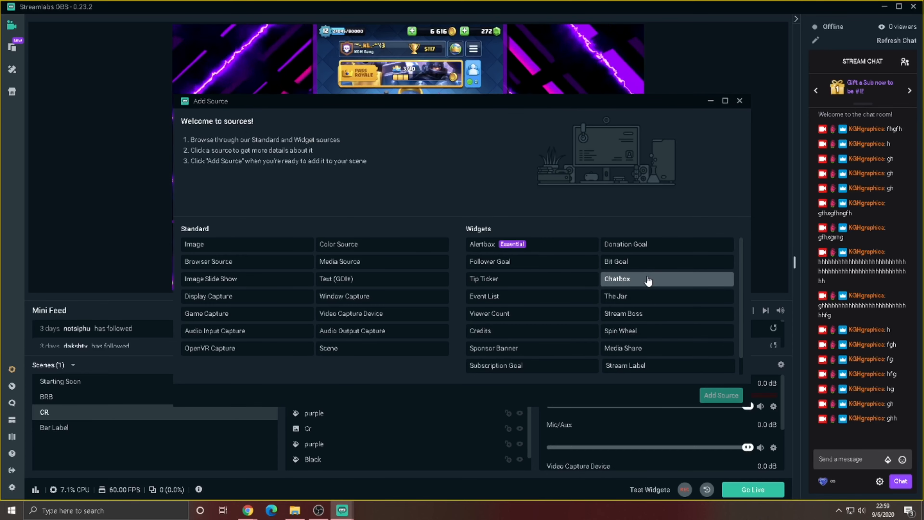
click(721, 395)
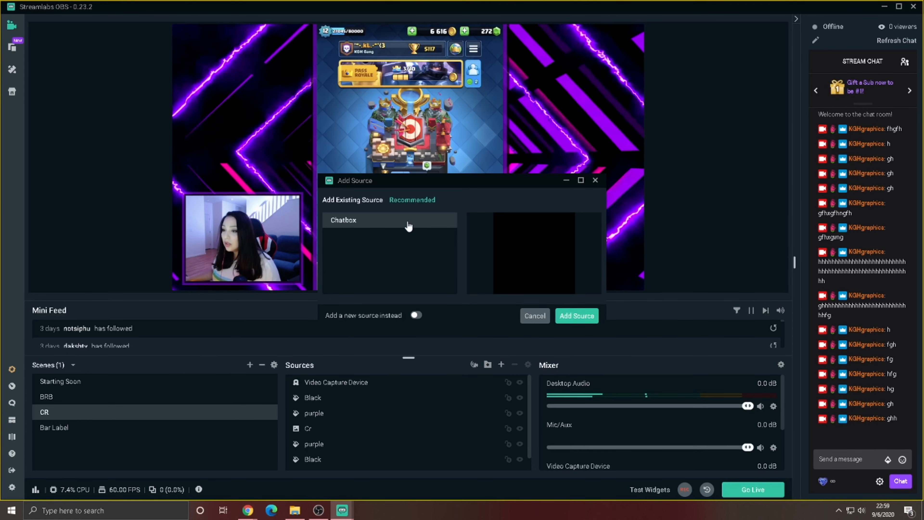
click(556, 316)
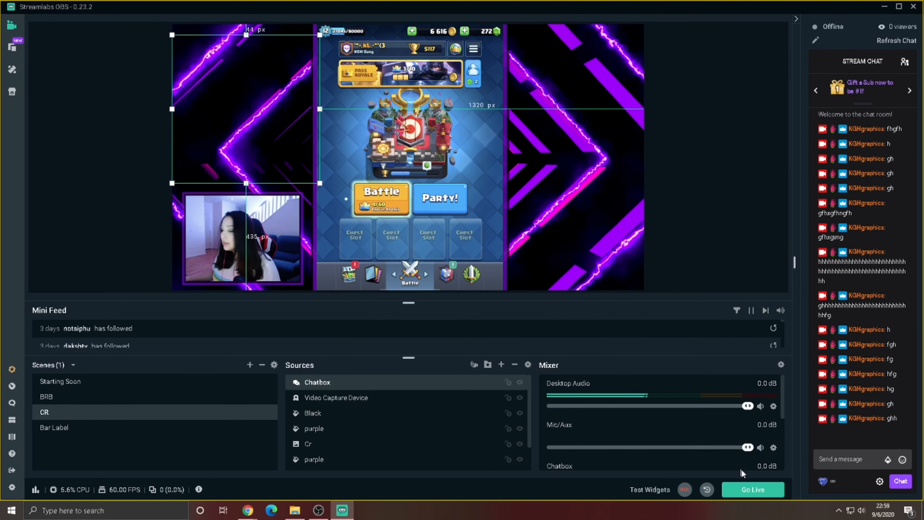
Send a series of random test messages in the stream chat, including one long enough to wrap, to fill the Chatbox.
click(839, 458)
text(ghj)
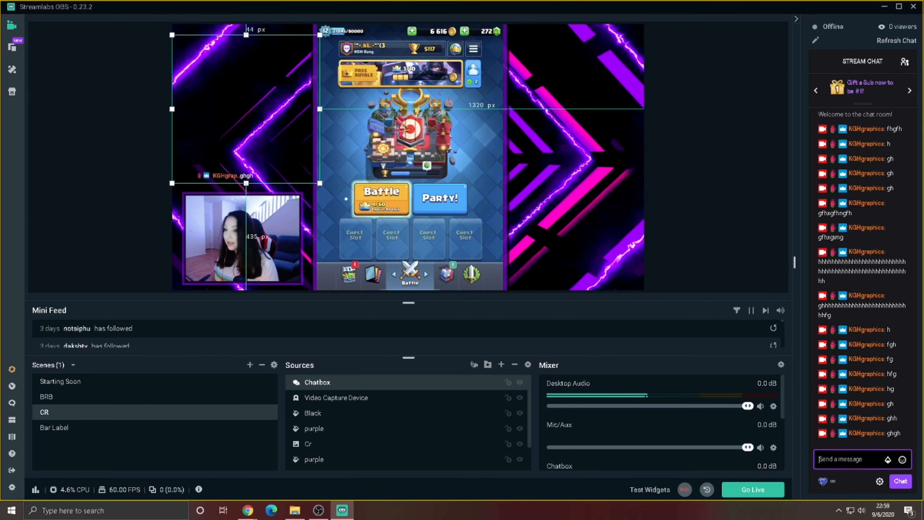
text(gh)
key(Return)
text(gh)
key(Return)
text(fghfgh)
key(Return)
text(gfjh)
key(Return)
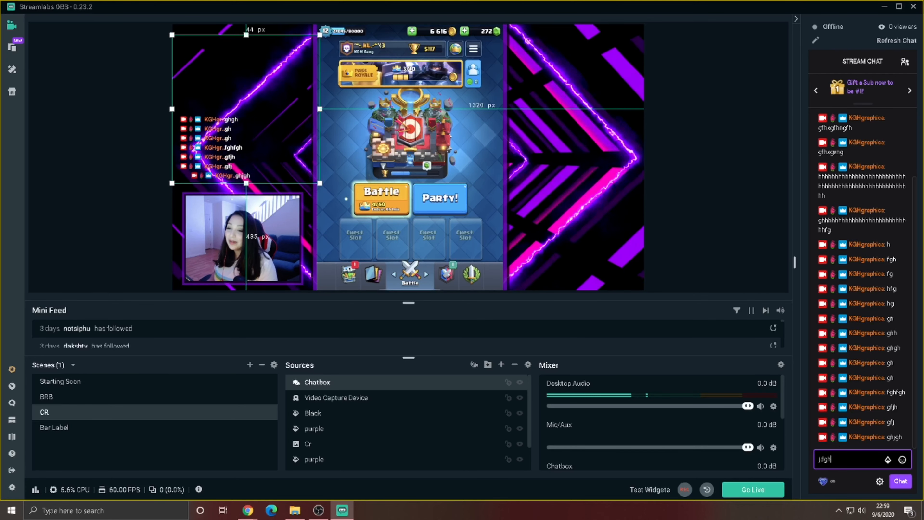
text(j)
key(Return)
text(gkj)
key(Return)
text(yk)
key(Return)
text(dyh)
key(Return)
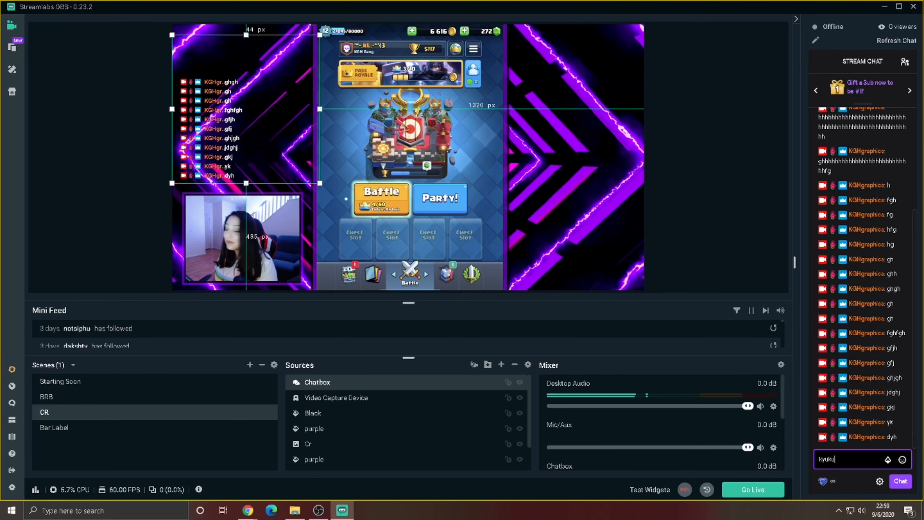
text(kyukuuuukkkkkkkkkkkkkkkkkkkk)
key(Return)
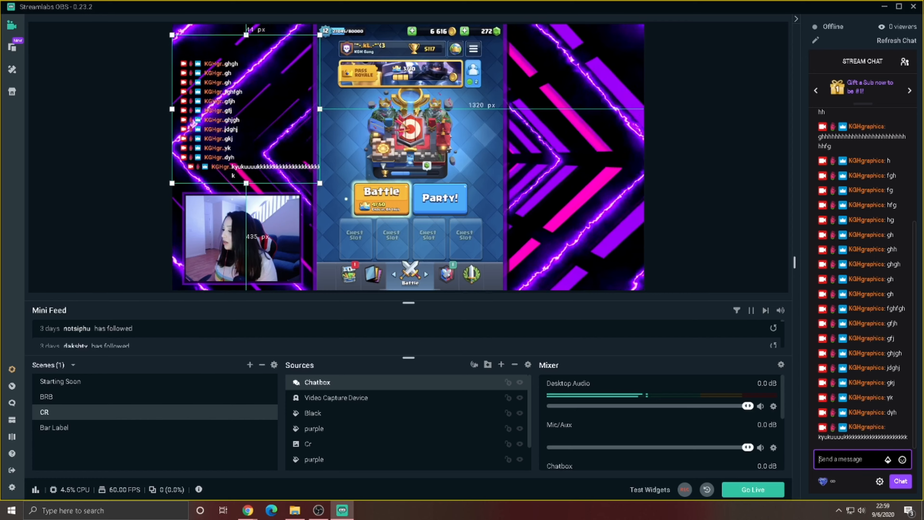
text(ukuku)
key(Return)
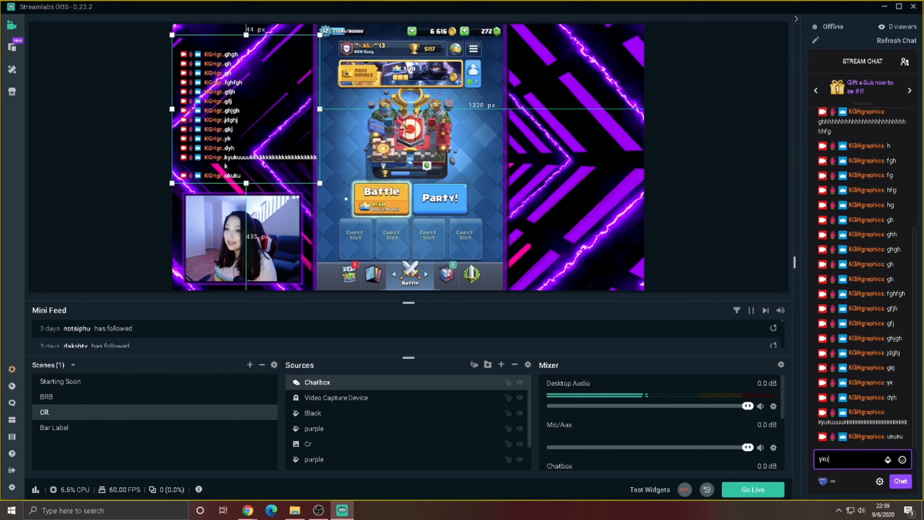
text(ykukfruk)
key(Return)
text(fyuk)
key(Return)
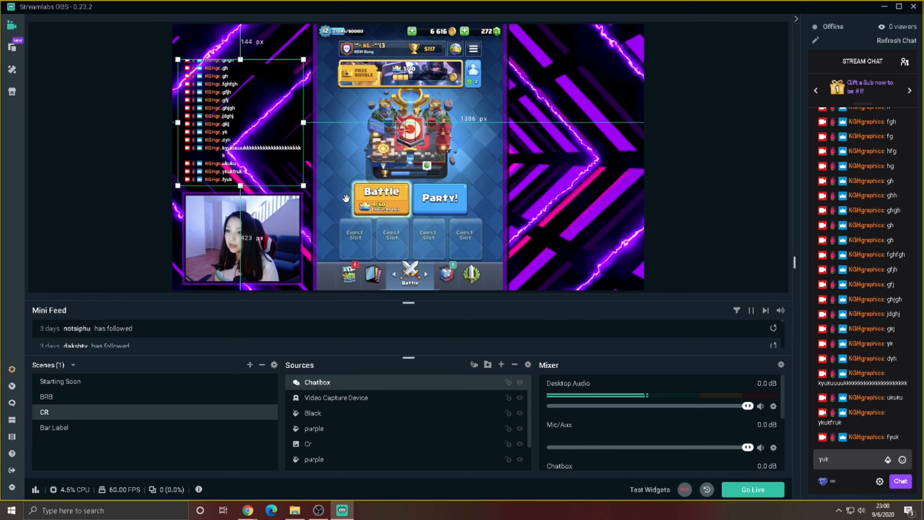
Fine-tune the Chatbox above the webcam frame, with its upper edge about 154 px from the canvas top.
key(Right)
key(Right)
key(Right)
key(Up)
key(Up)
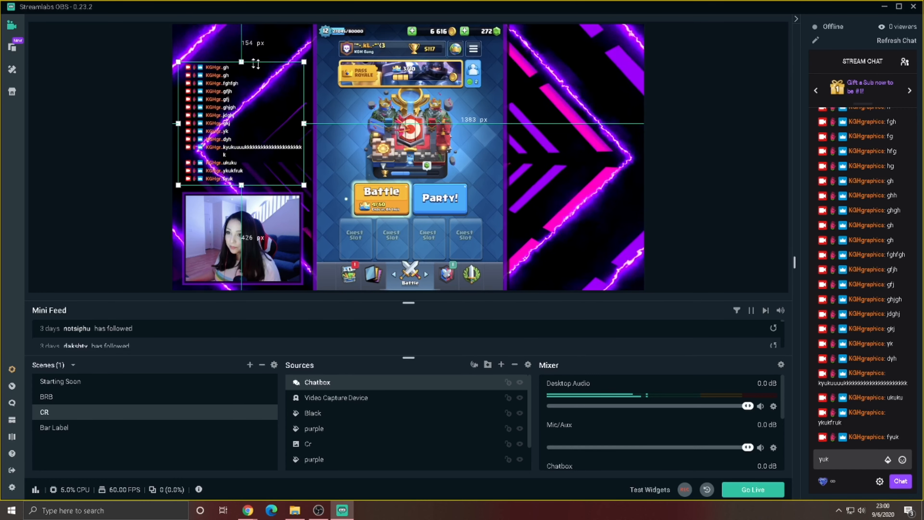
click(704, 124)
Add the existing Black color source to the CR scene once more as a backdrop for the Chatbox.
click(501, 364)
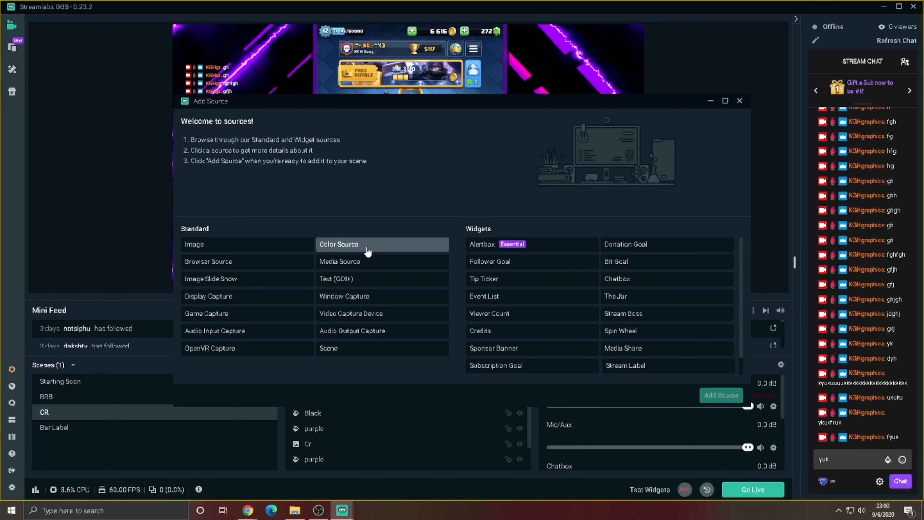
click(721, 397)
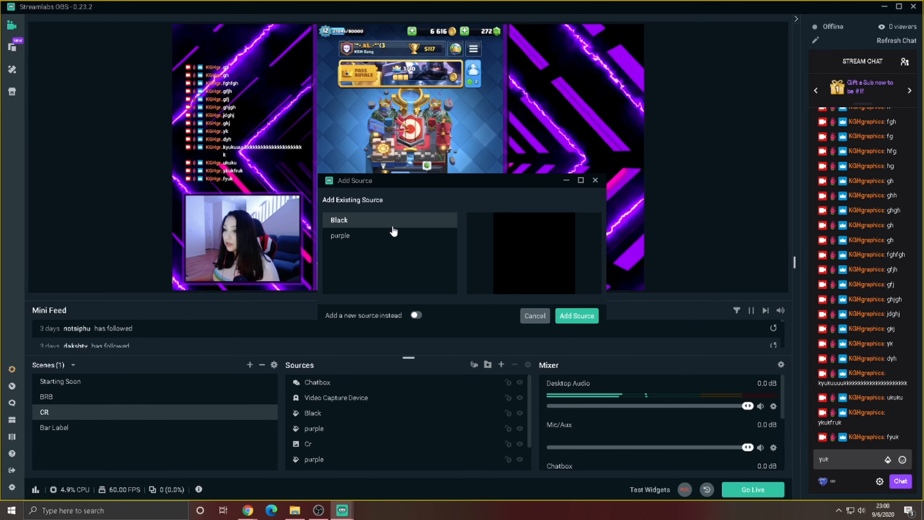
click(577, 316)
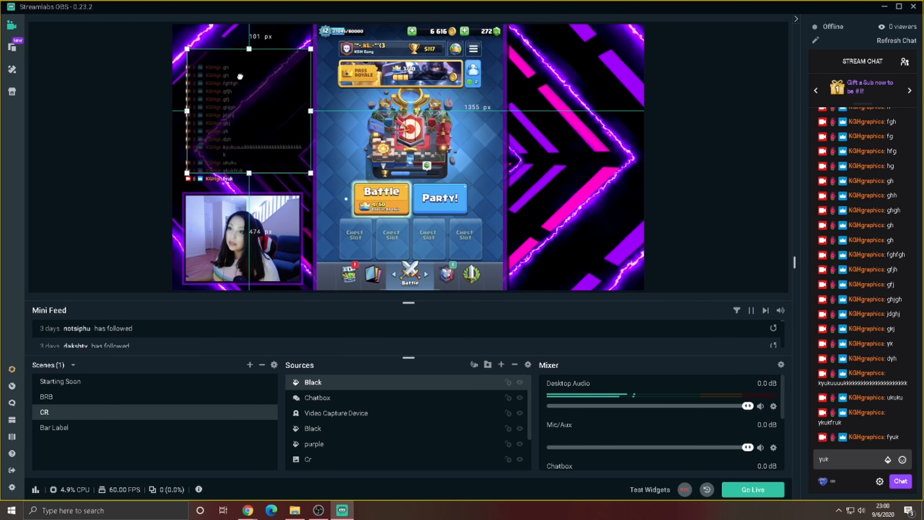
Fit the new Black source around the chat messages, about 68 px from the canvas top, and layer it beneath Chatbox.
drag(241, 77, 230, 71)
click(302, 169)
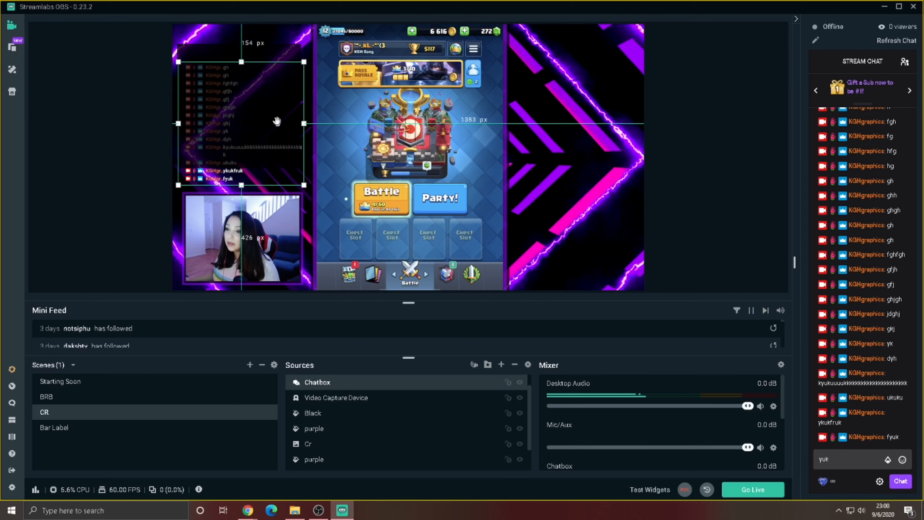
click(275, 52)
drag(301, 168, 315, 189)
drag(287, 152, 292, 149)
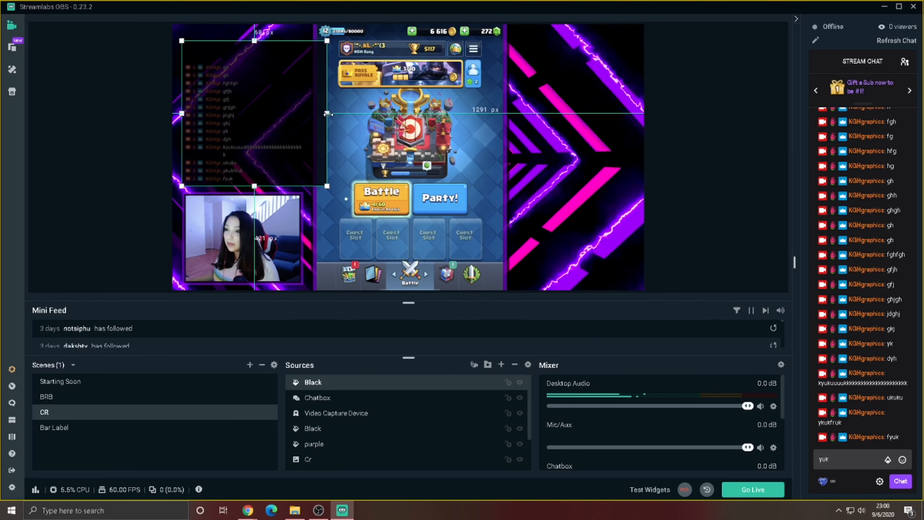
drag(327, 114, 304, 119)
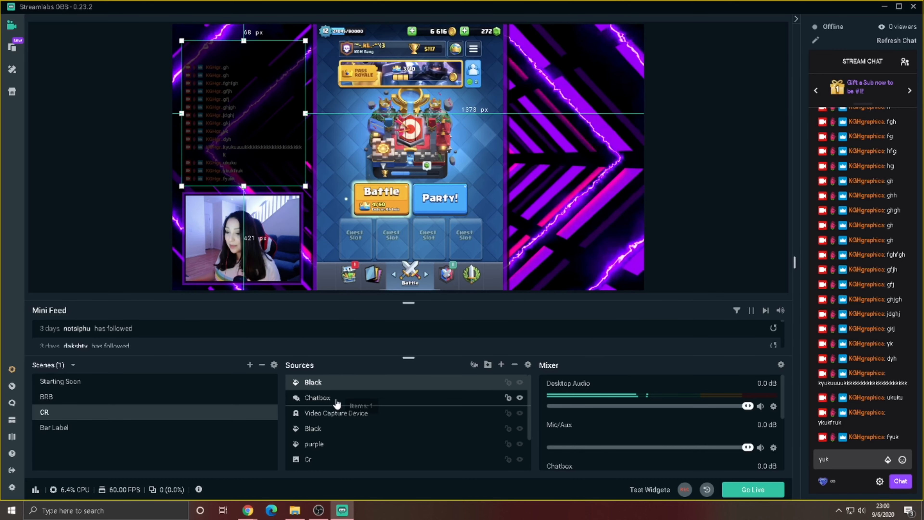
drag(336, 404, 335, 382)
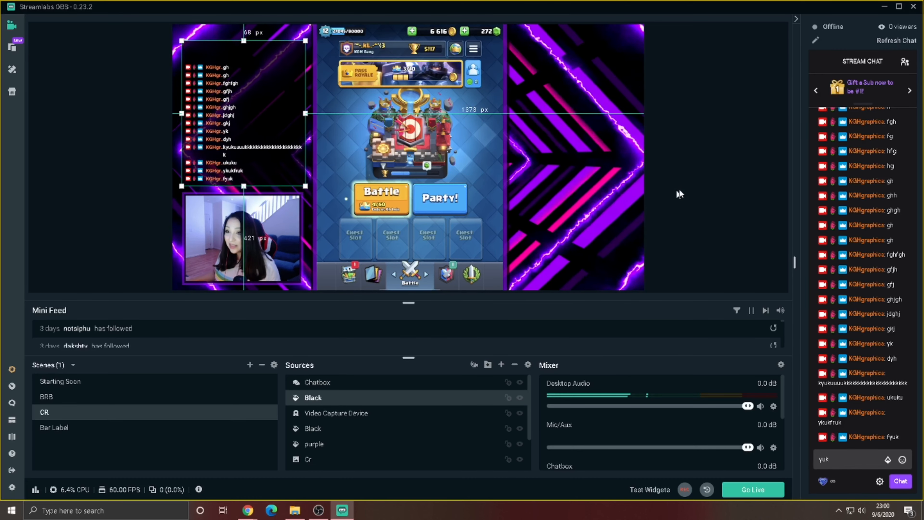
Add the existing Chat text source, reading "IN THE CHAT", to the CR scene.
click(501, 365)
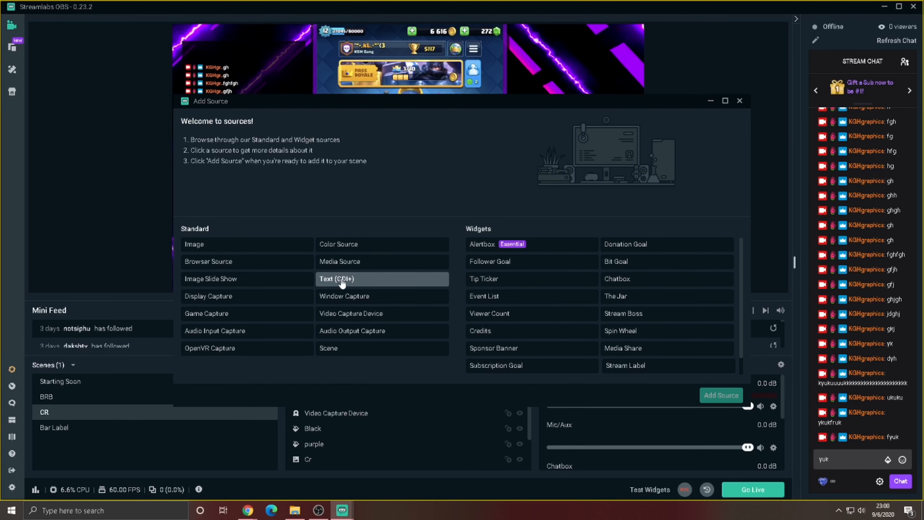
click(716, 397)
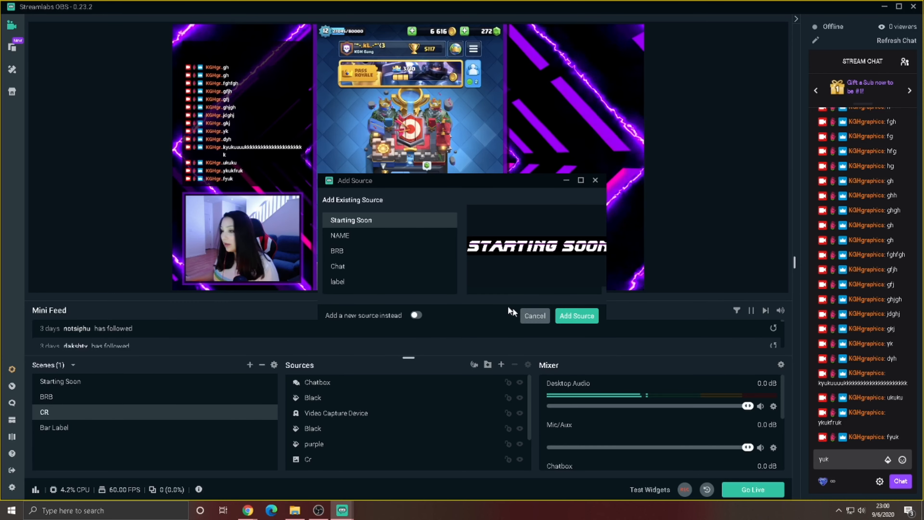
click(349, 267)
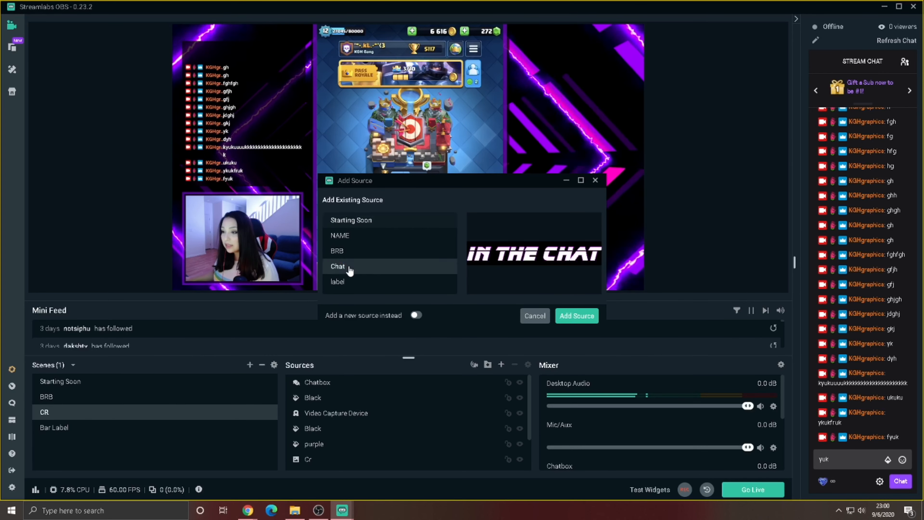
click(573, 315)
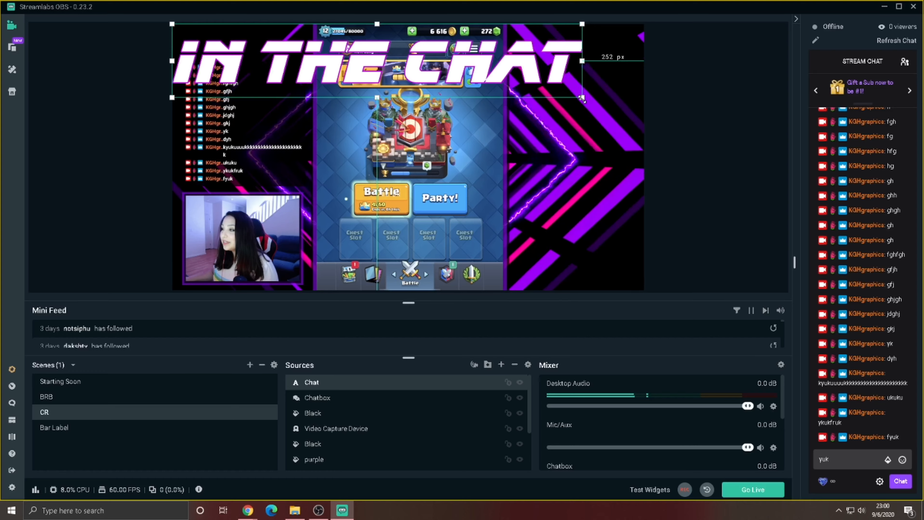
Shrink the "IN THE CHAT" text and place it as a heading above the chat messages, about 69 px from the canvas top.
drag(583, 98, 254, 50)
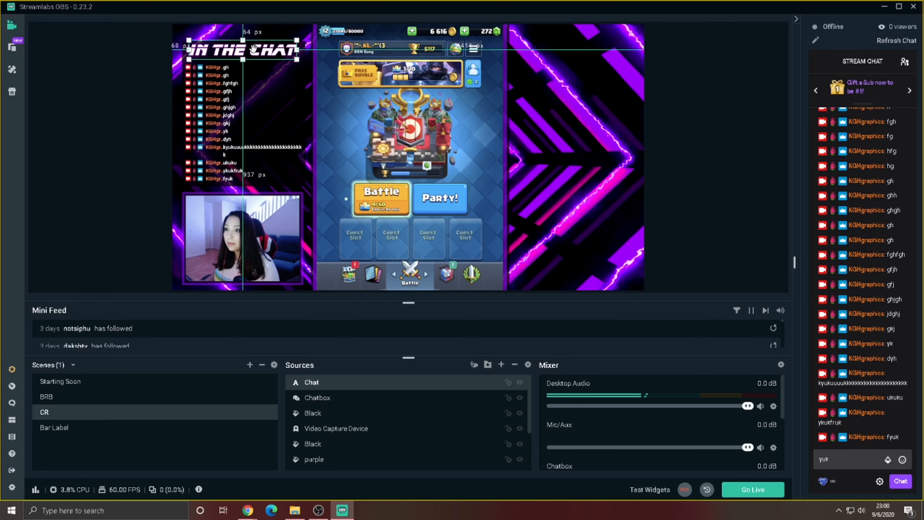
click(721, 108)
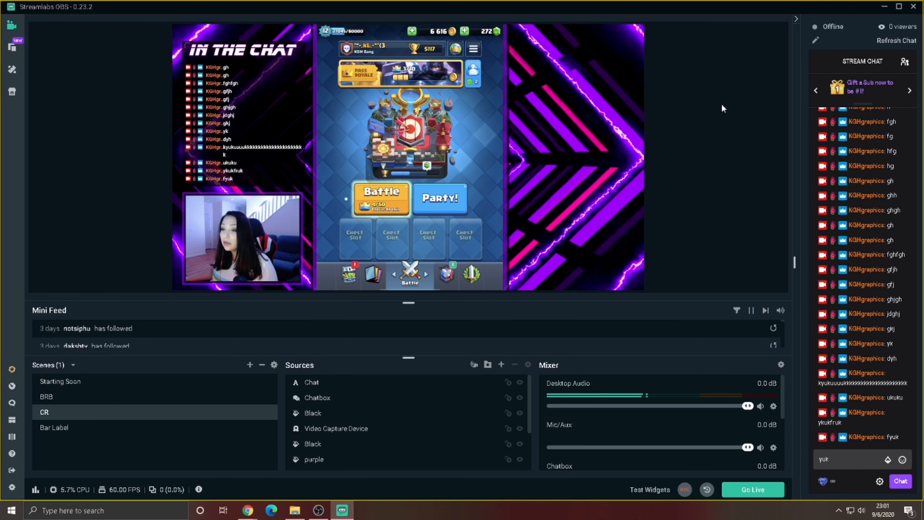
click(283, 51)
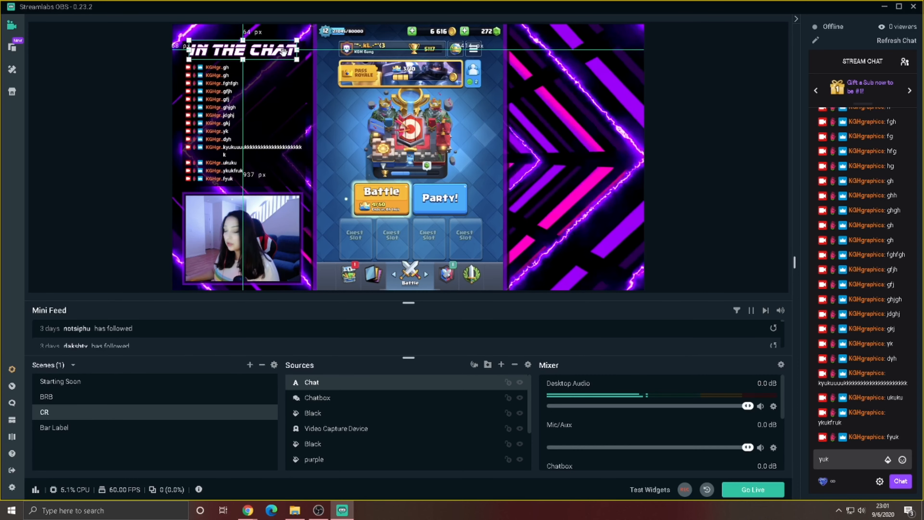
key(Down)
key(Down)
key(Down)
key(Down)
key(Down)
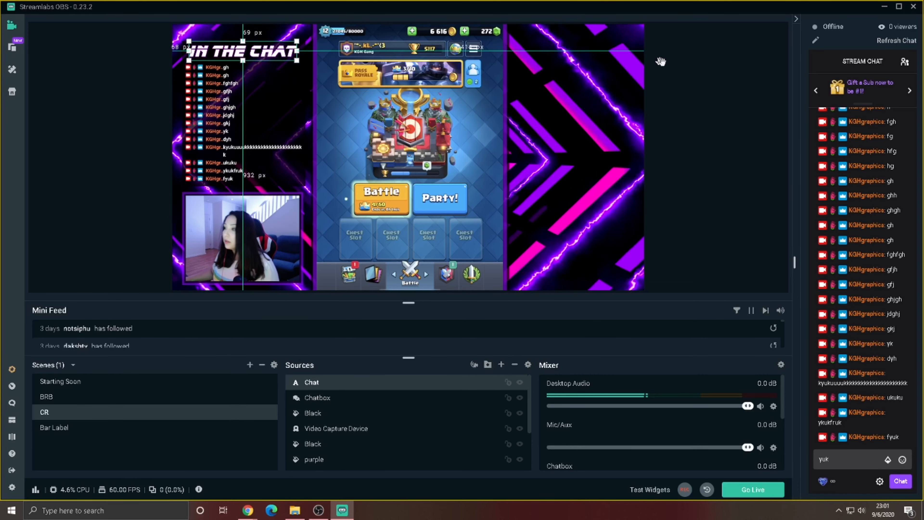
click(733, 86)
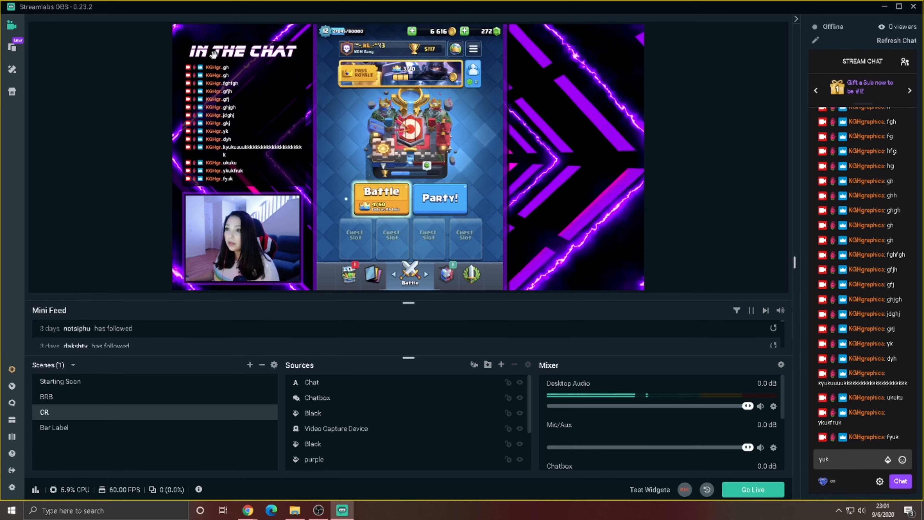
Create a new Color Source named Line with a bright purple preset colour.
click(502, 365)
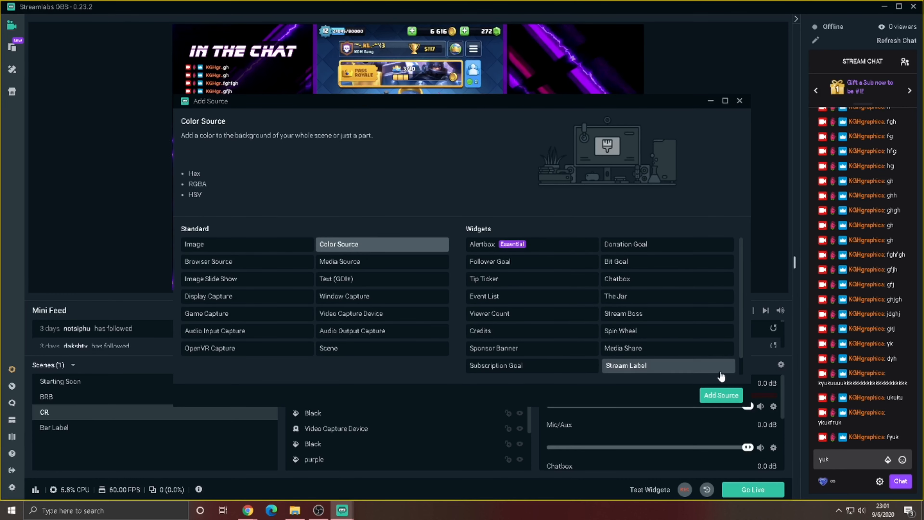
click(716, 399)
click(415, 315)
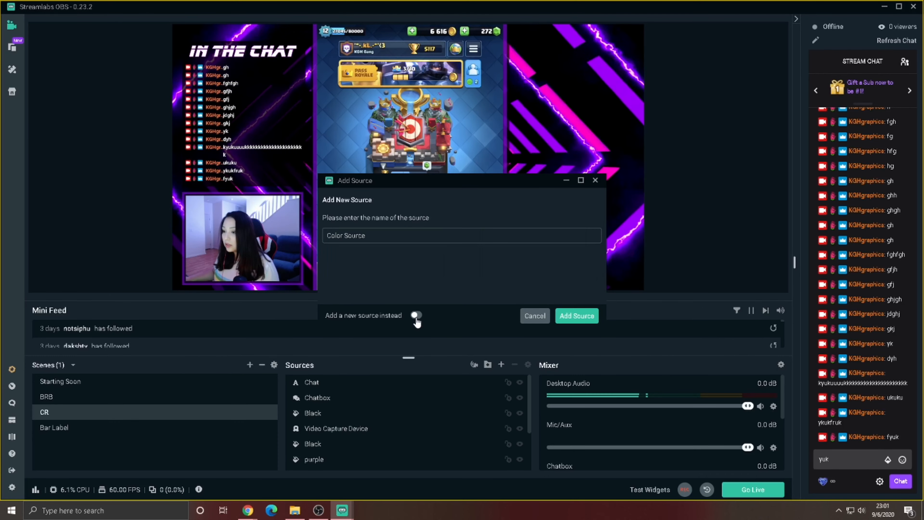
triple_click(399, 240)
text(Li)
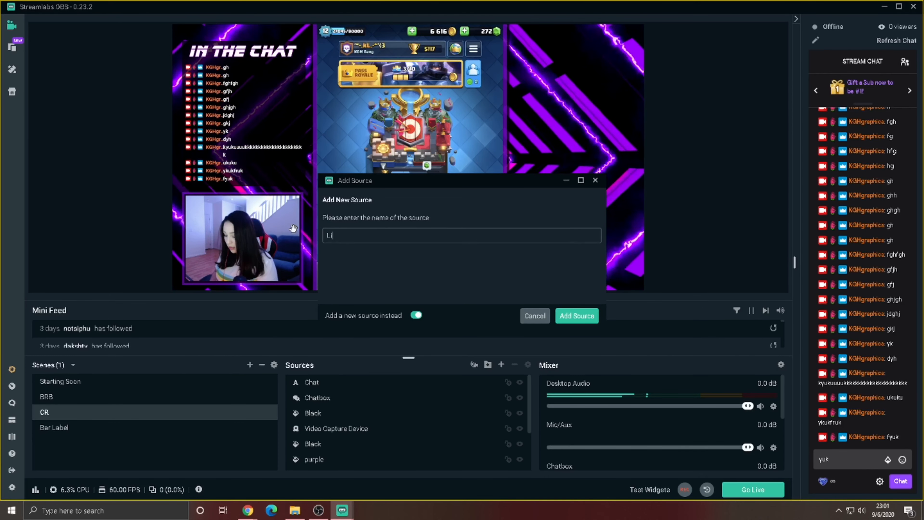
text(ne)
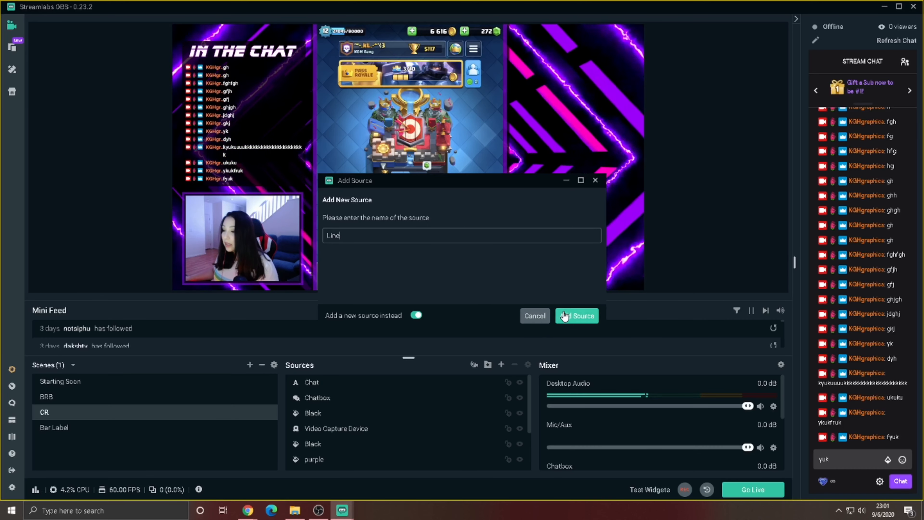
click(576, 316)
click(590, 185)
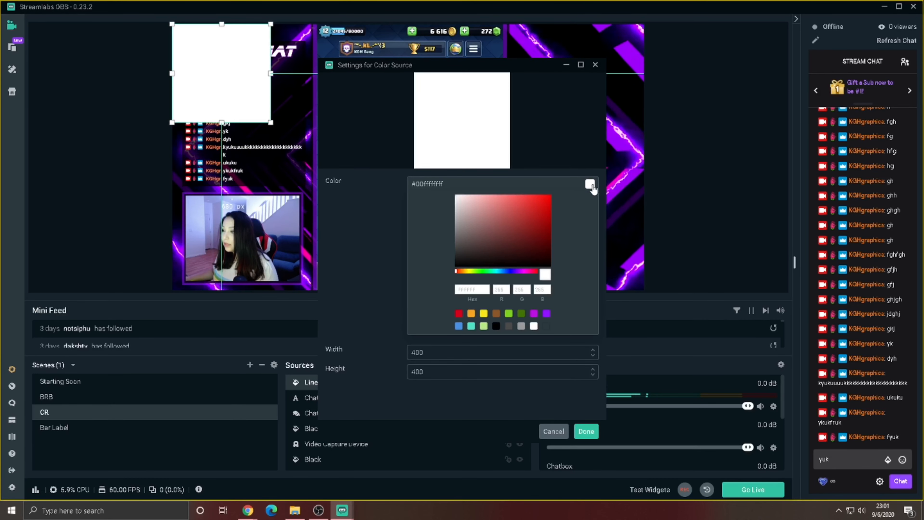
click(534, 313)
click(586, 431)
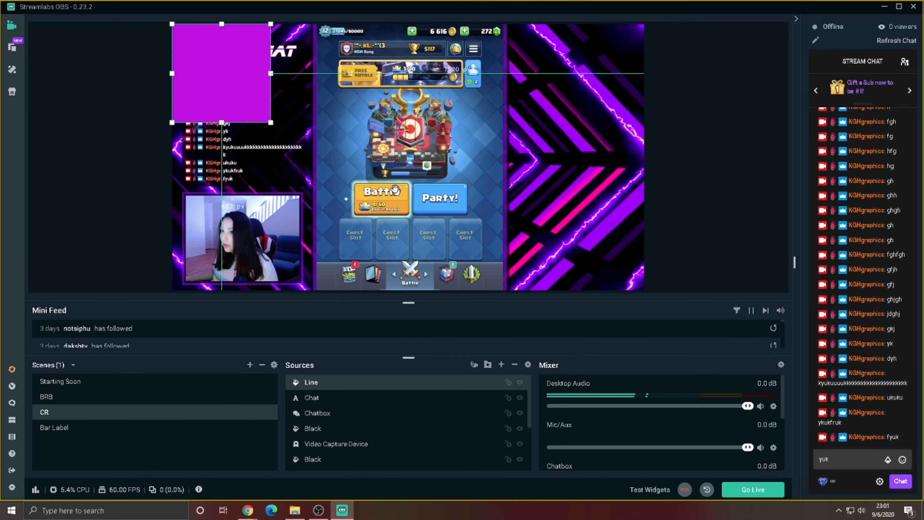
Flatten the Line source into a thin underline beneath the "IN THE CHAT" heading, about 144 px from the canvas top.
drag(228, 30, 242, 67)
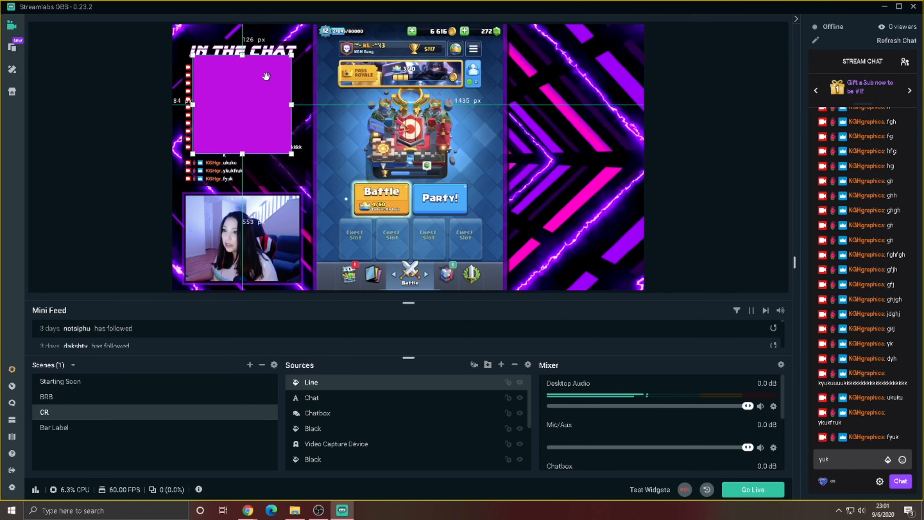
drag(287, 157, 249, 61)
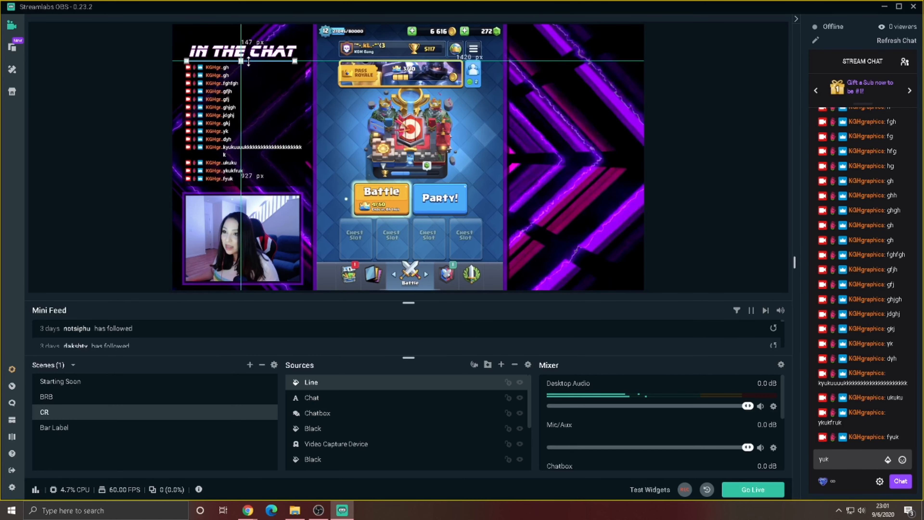
key(Up)
key(Up)
key(Up)
key(Up)
key(Up)
key(Up)
key(Up)
key(Up)
key(Up)
key(Up)
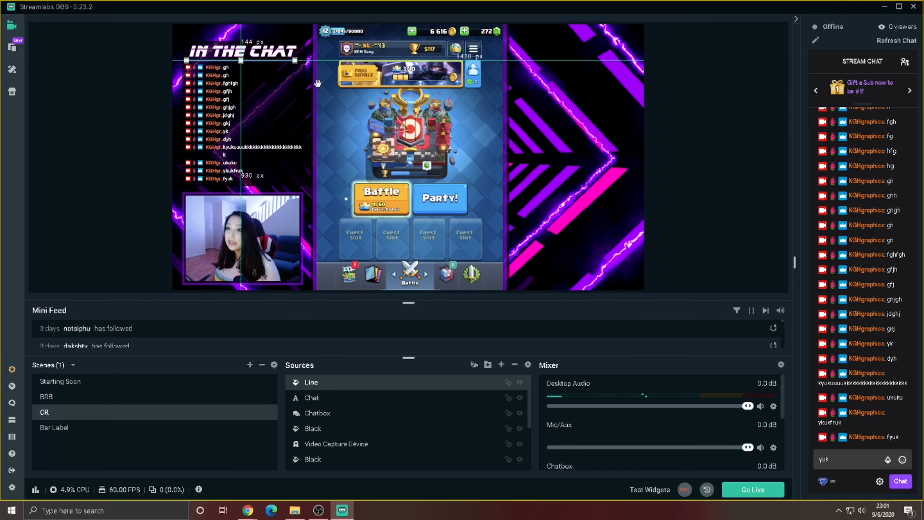
Nudge the Line underline into place beneath the "IN THE CHAT" heading, about 140 px from the canvas top and 62 px from its left edge.
key(Down)
key(Down)
key(Down)
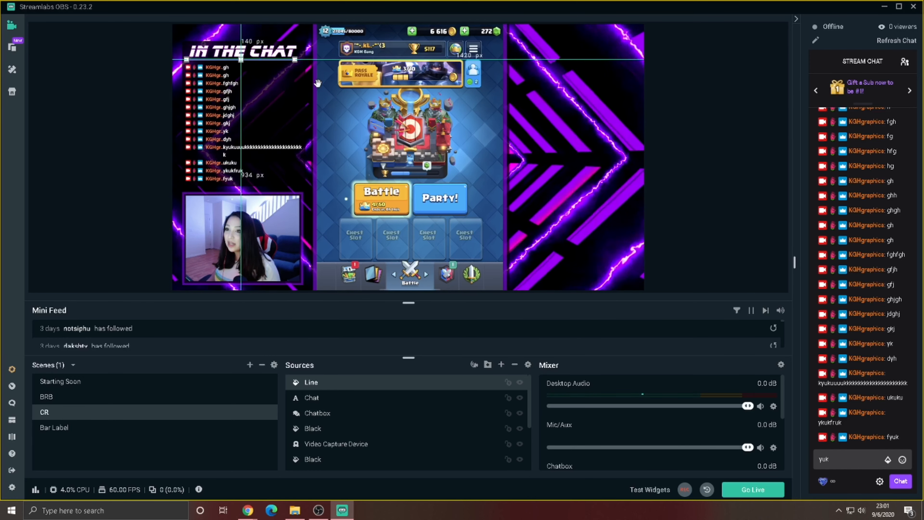
key(Right)
key(Right)
key(Right)
key(Right)
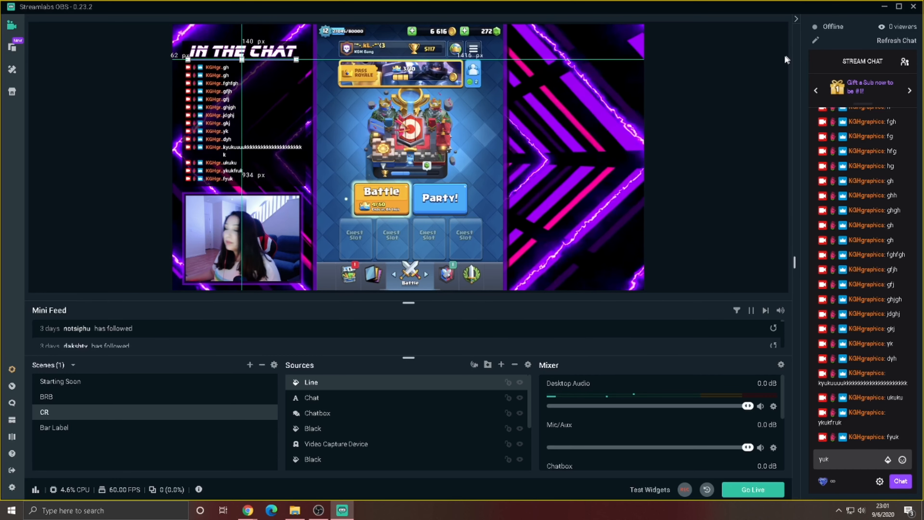
click(728, 78)
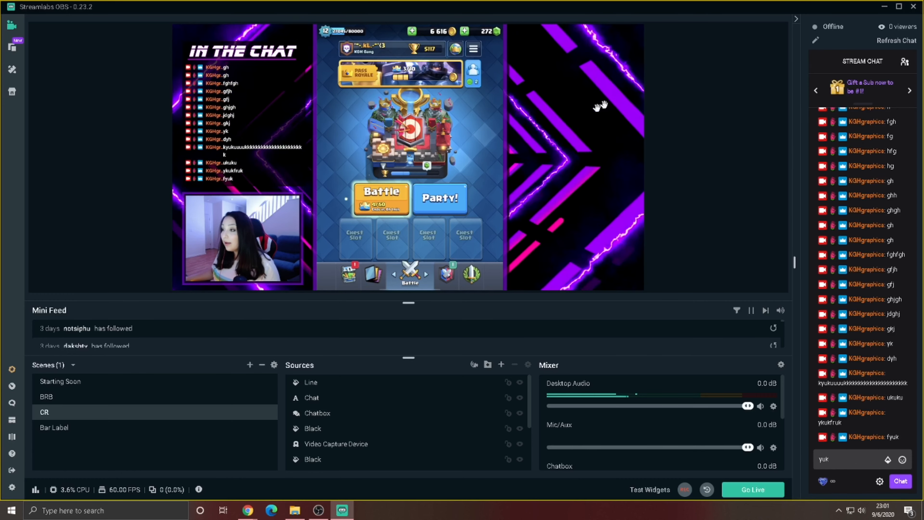
Add The Jar widget with its default settings to the CR scene and place it at the canvas bottom, beside the game image.
click(501, 364)
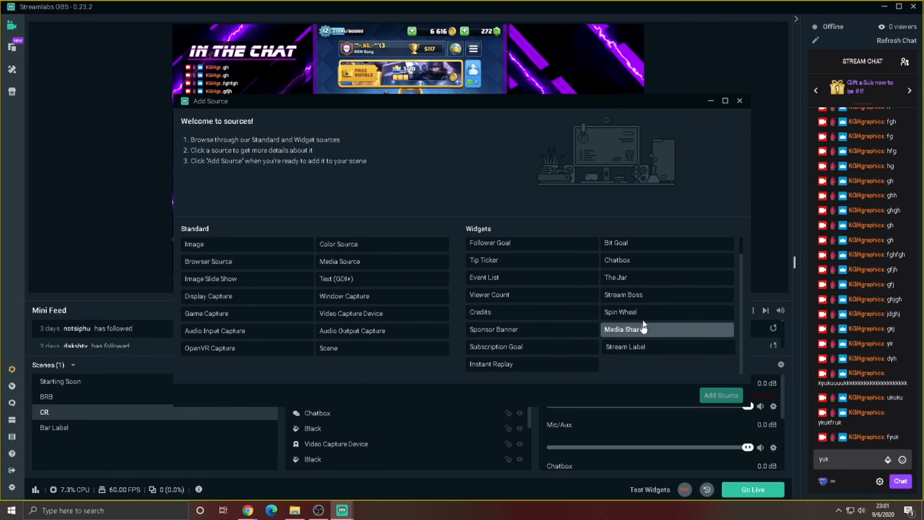
click(647, 277)
click(739, 399)
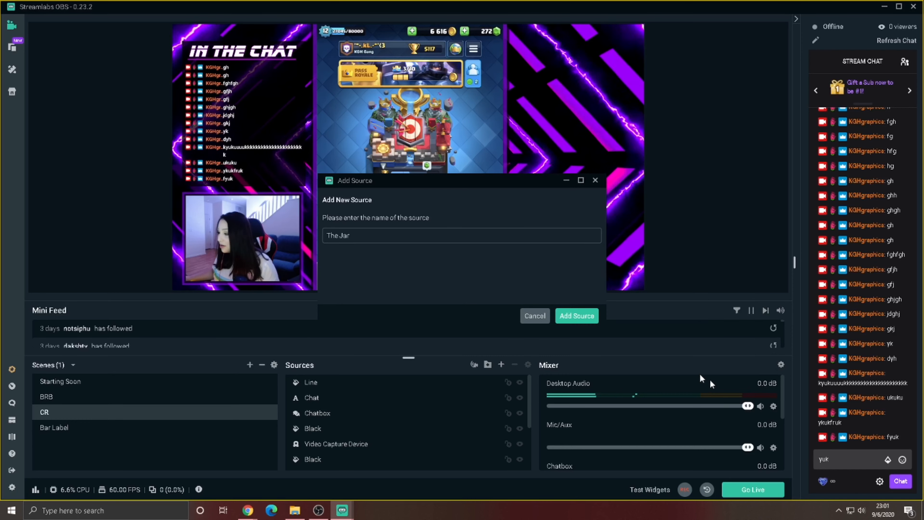
click(578, 315)
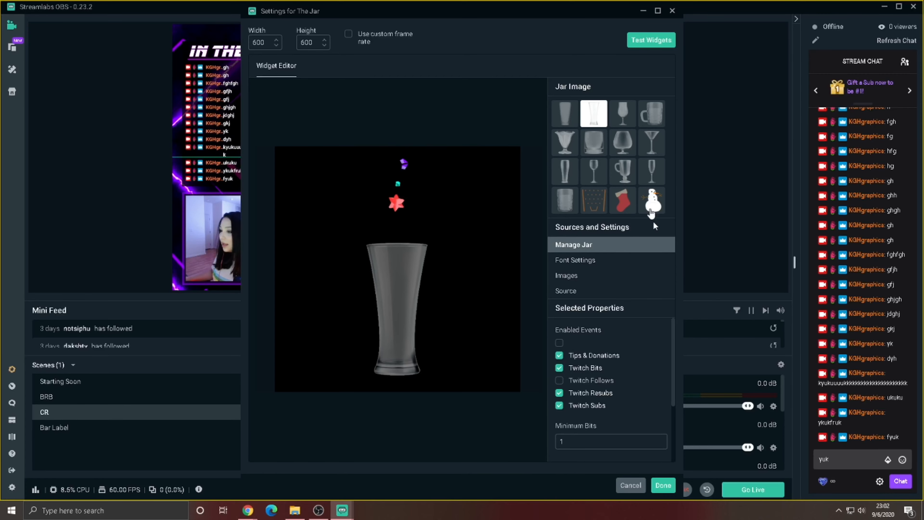
click(663, 486)
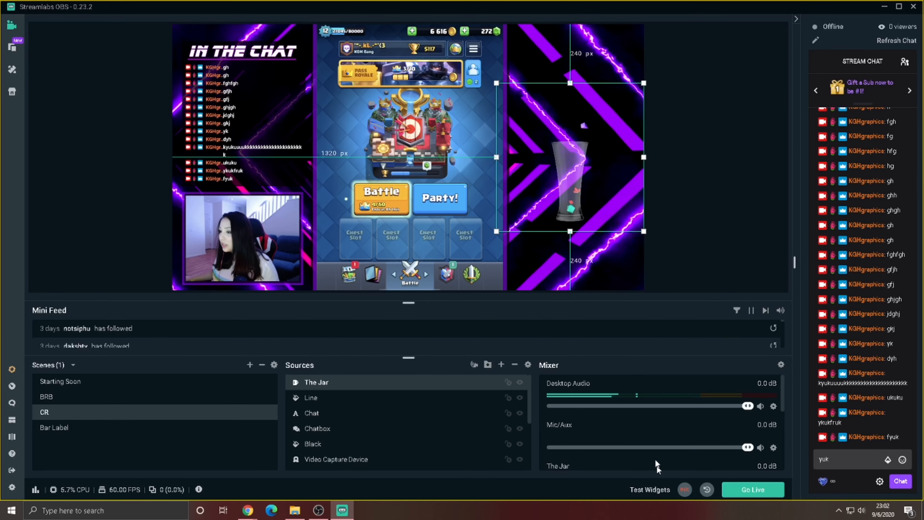
drag(577, 243, 619, 245)
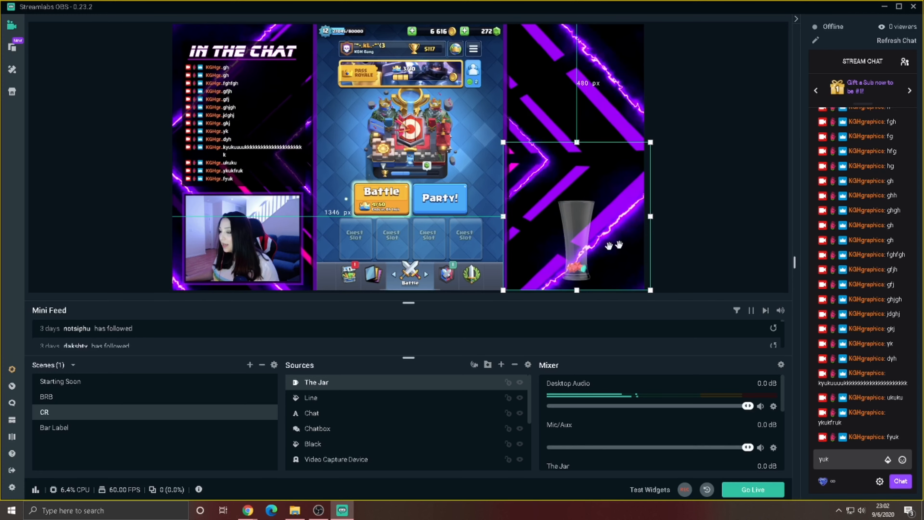
click(719, 227)
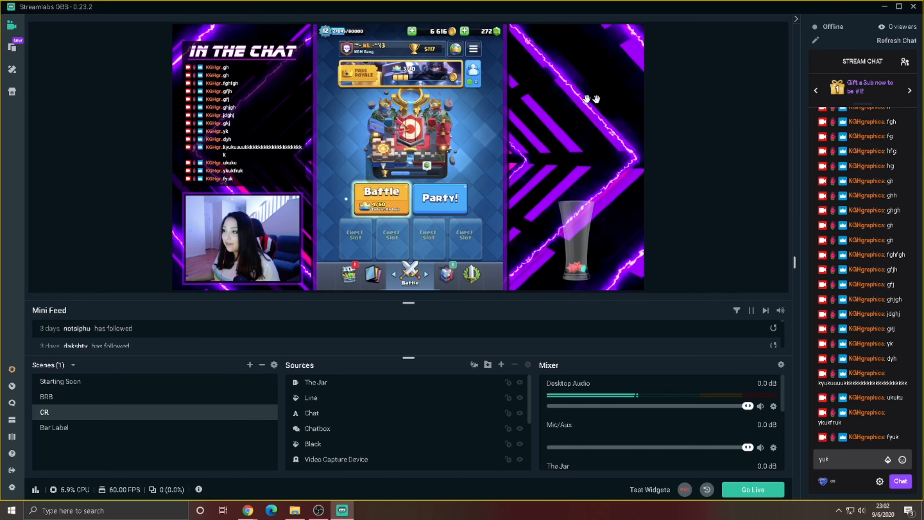
Create a new scene named Stacking Label Bar.
click(250, 367)
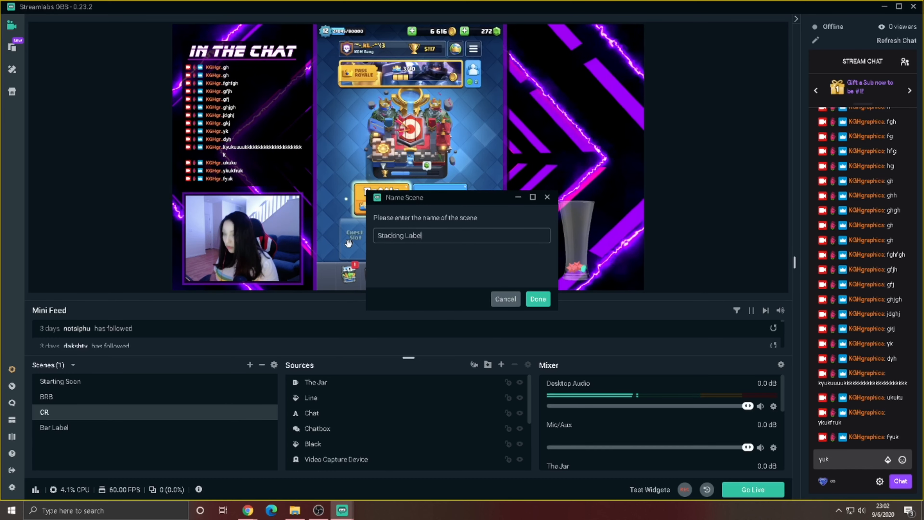
text(Bar)
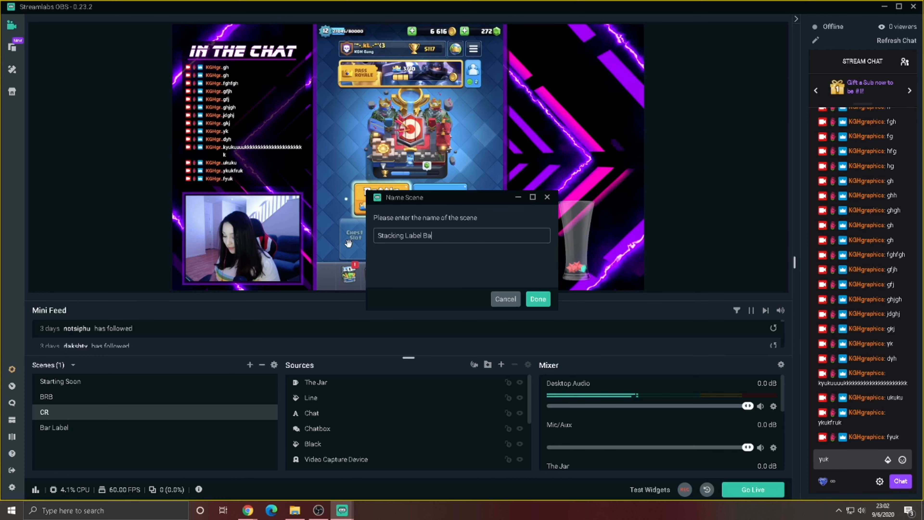
click(534, 299)
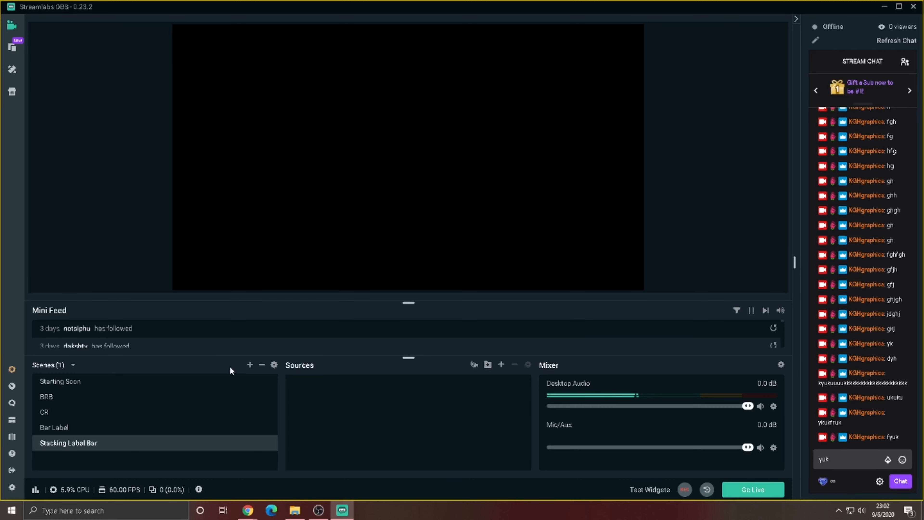
Choose the existing purple Color Source for the Stacking Label Bar scene.
click(502, 365)
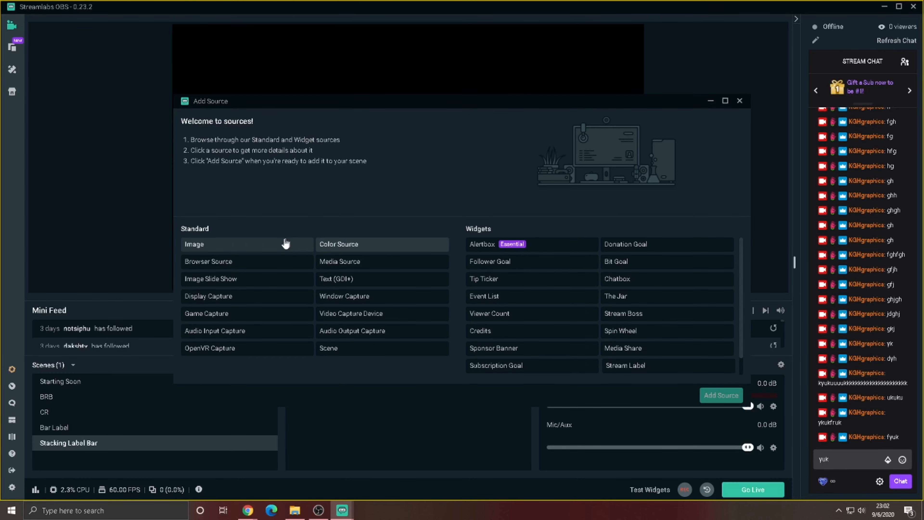
click(366, 252)
click(721, 395)
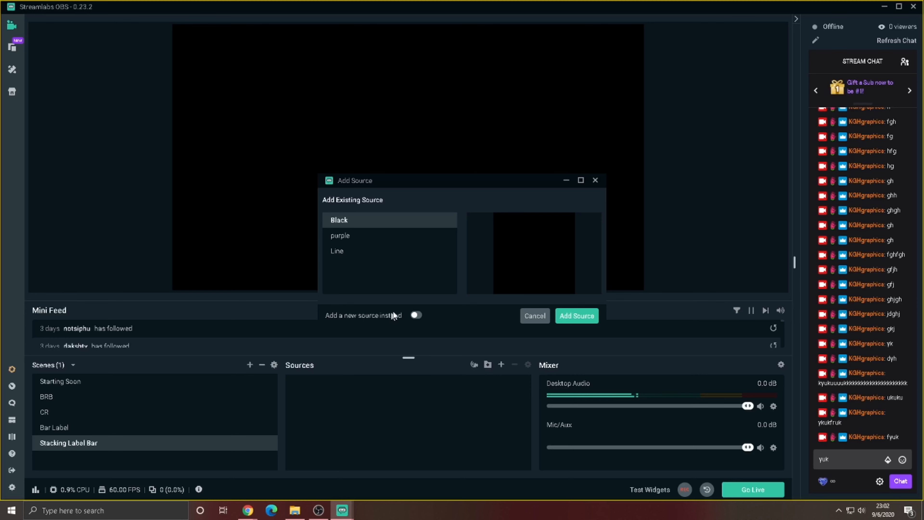
click(401, 237)
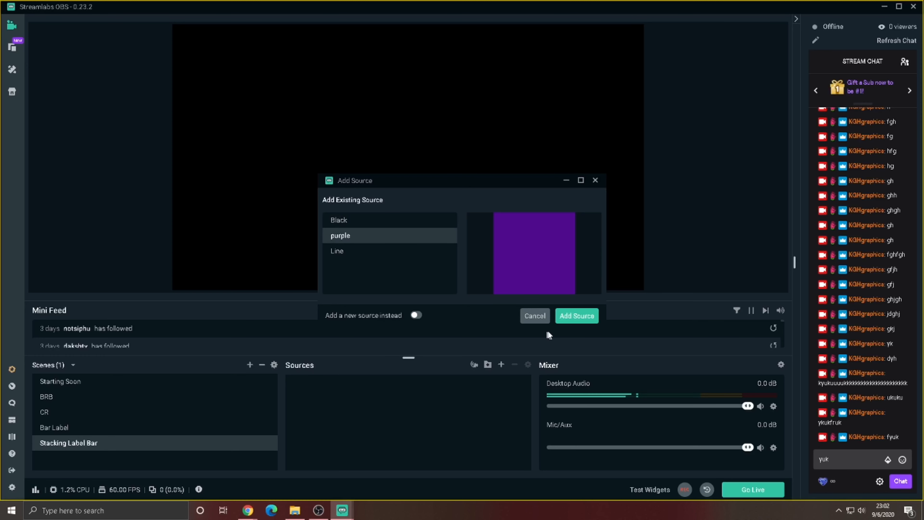
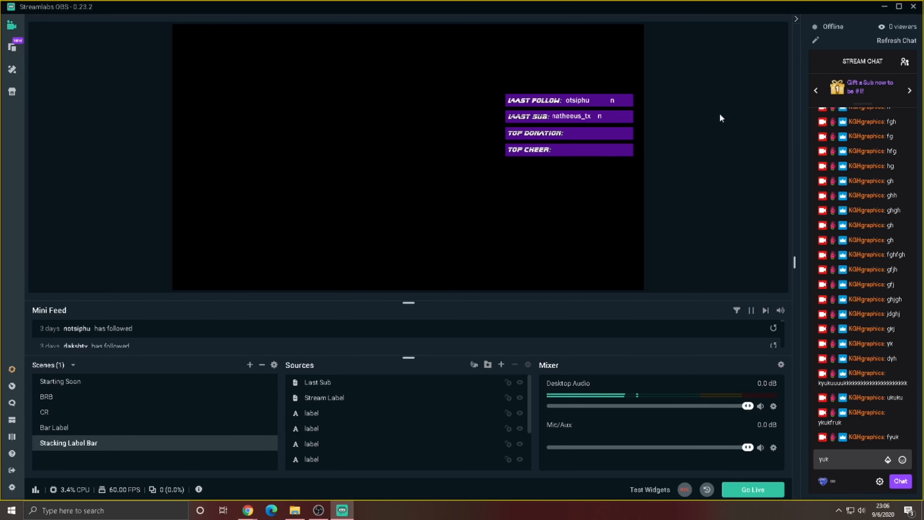
Paste a duplicate of the Top Don label and align it on the TOP DONATION bar, about 423 px from the canvas top.
right_click(719, 113)
click(748, 133)
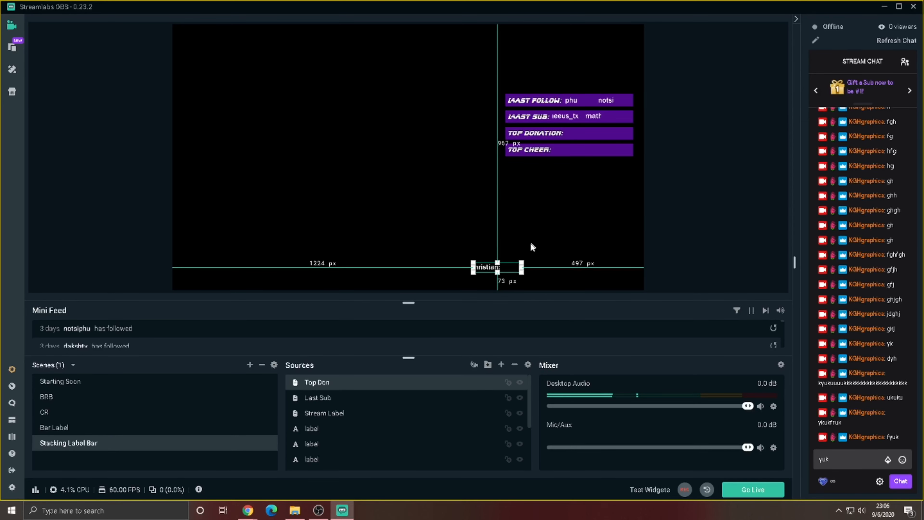
drag(507, 271, 601, 138)
key(Up)
key(Up)
key(Up)
key(Up)
key(Up)
key(Up)
key(Up)
key(Up)
key(Up)
key(Up)
key(Up)
key(Up)
key(Up)
key(Up)
key(Up)
key(Up)
key(Up)
key(Up)
key(Up)
key(Up)
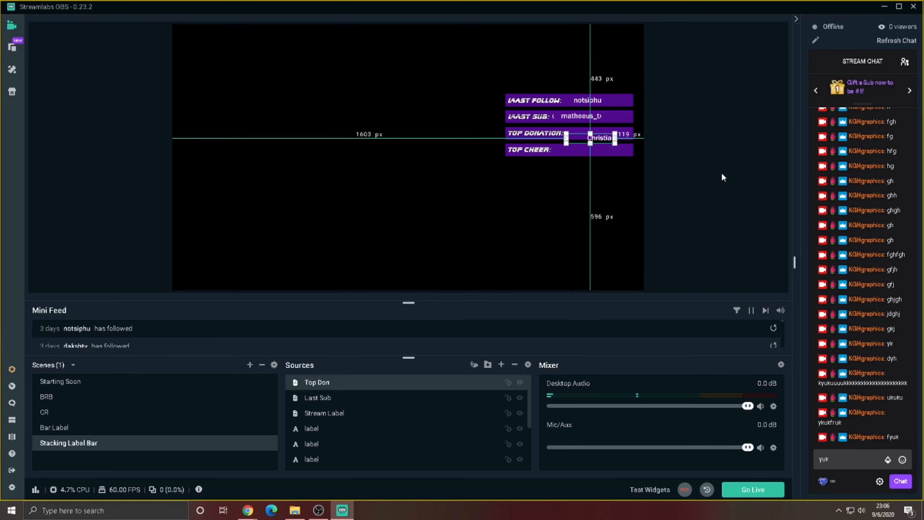
key(Left)
key(Left)
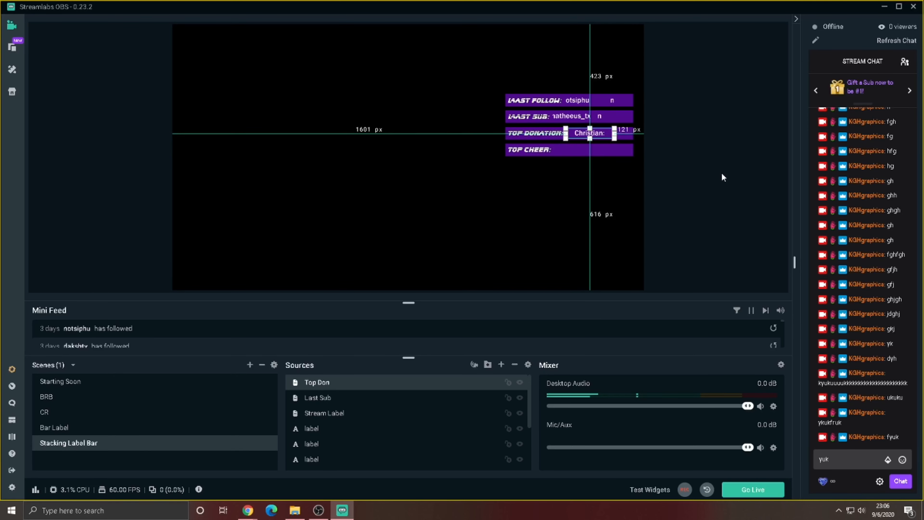
click(721, 171)
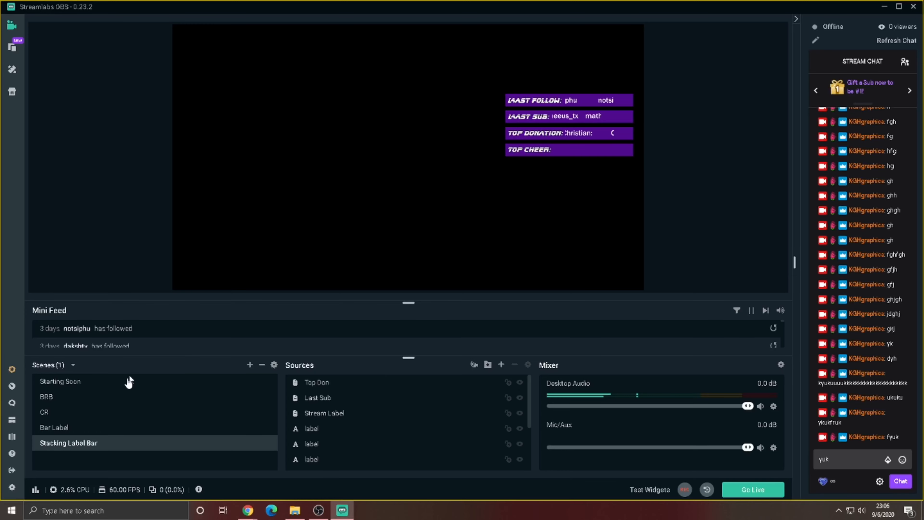
Copy the Top Cheer label from the Bar Label scene and paste a duplicate onto the Stacking Label Bar scene's TOP CHEER bar.
click(104, 426)
right_click(599, 269)
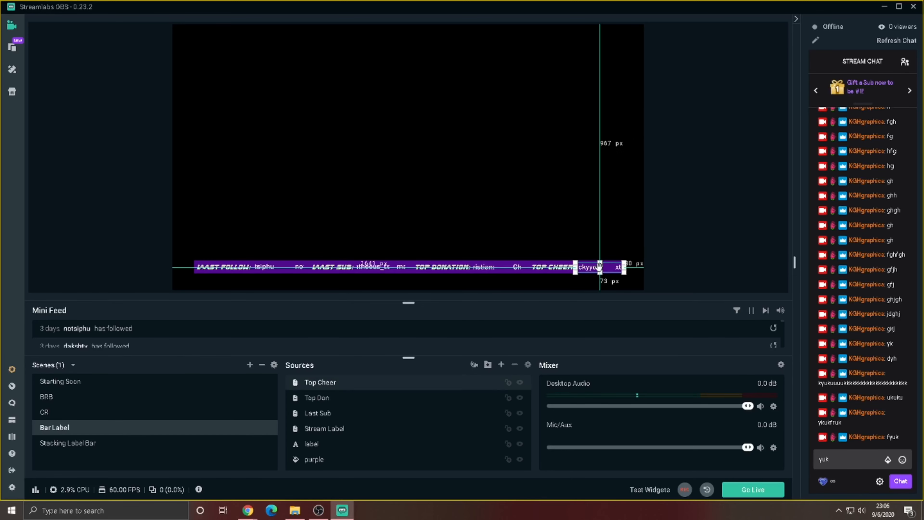
click(647, 248)
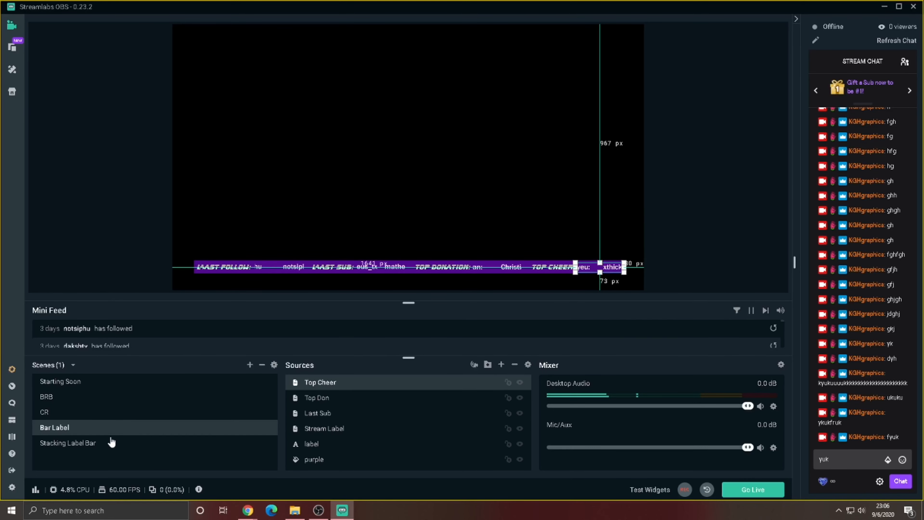
click(111, 445)
right_click(709, 171)
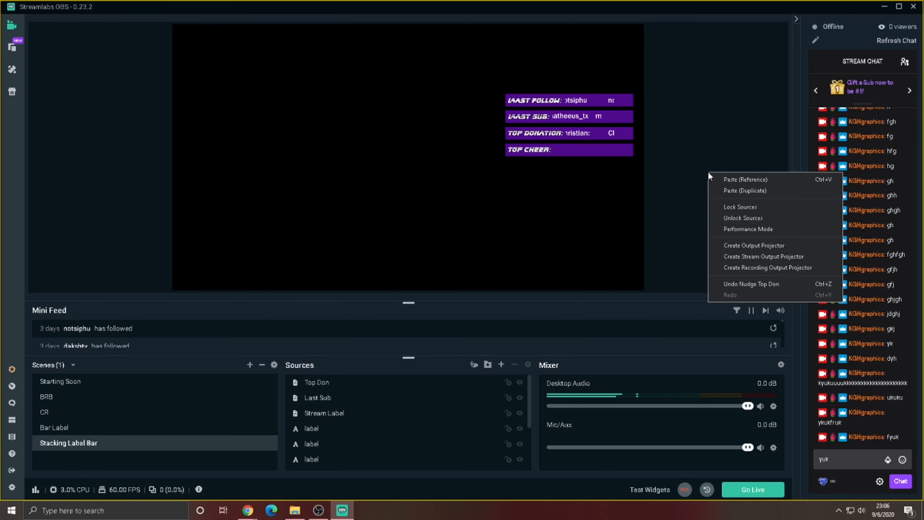
click(725, 190)
drag(611, 265, 593, 147)
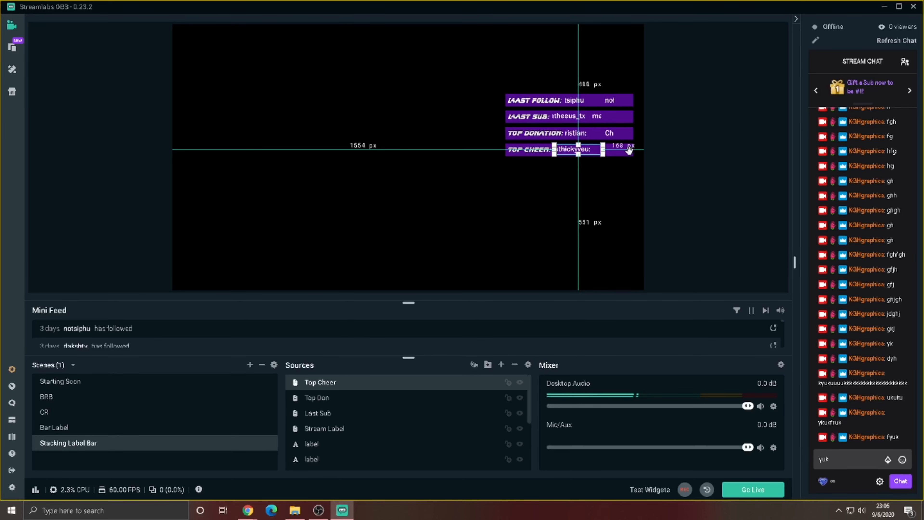
click(727, 128)
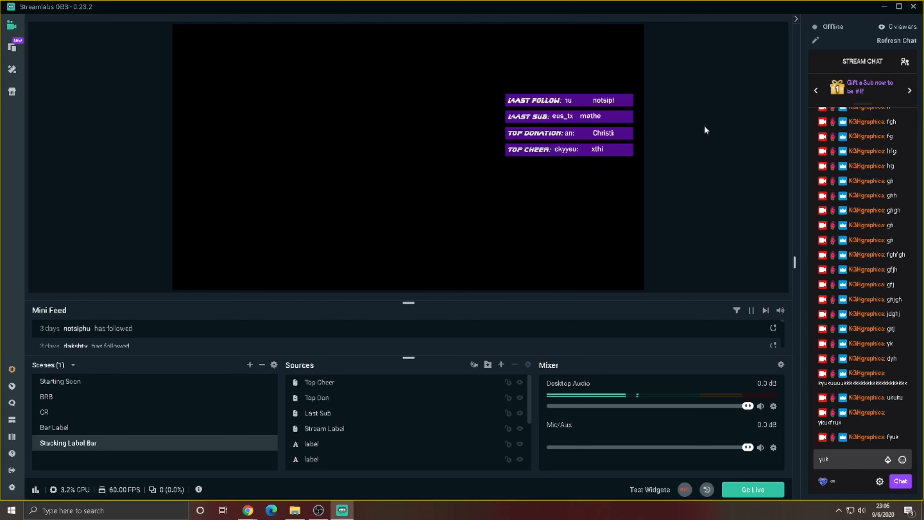
Add the Stacking Label Bar scene as a source in the CR scene.
click(94, 417)
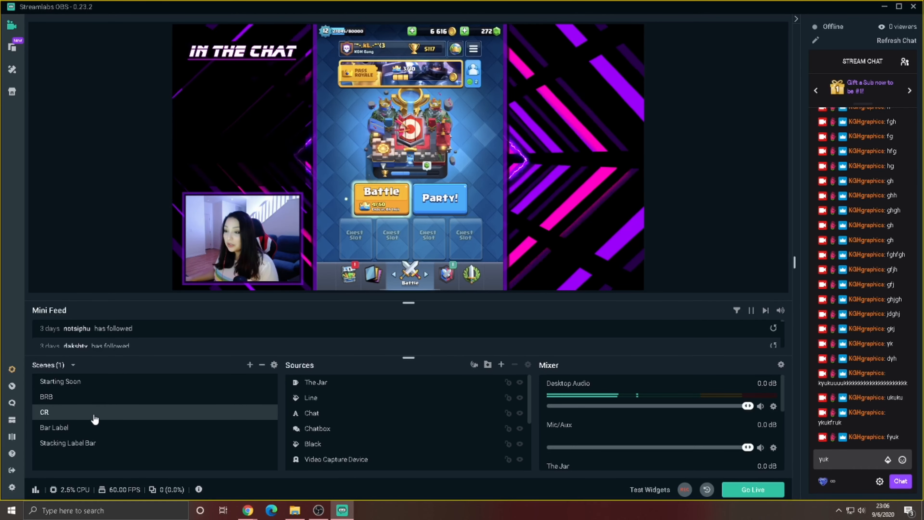
click(501, 364)
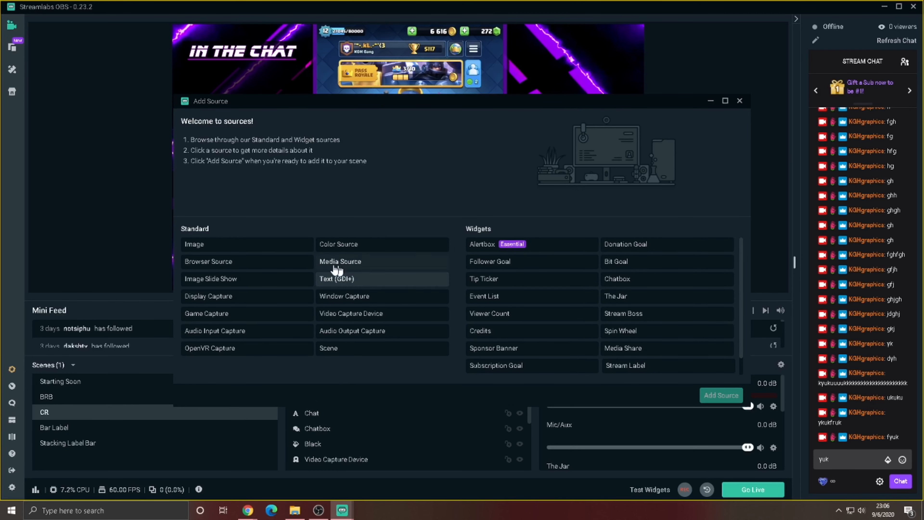
click(356, 349)
click(732, 393)
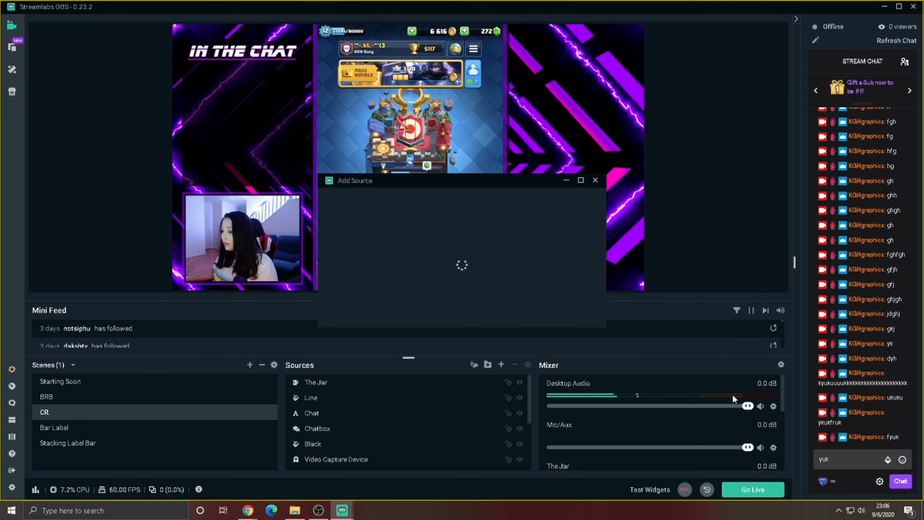
click(375, 266)
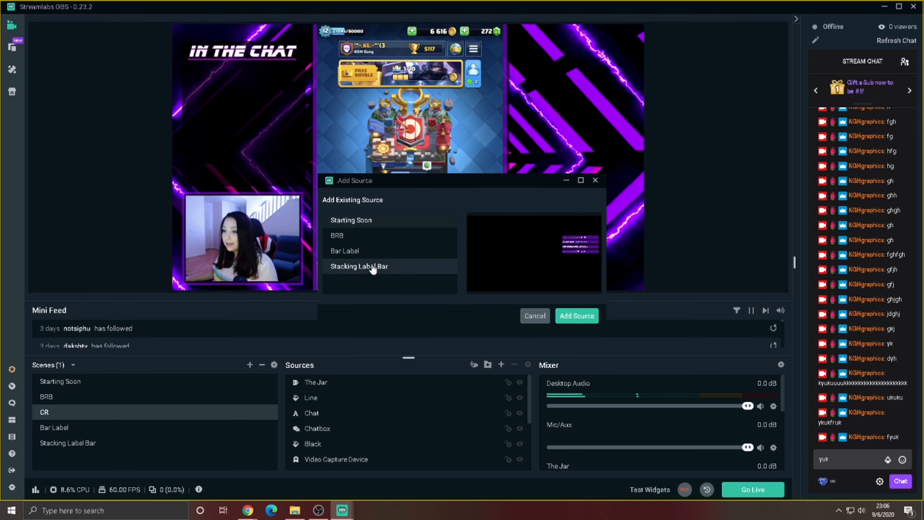
click(577, 315)
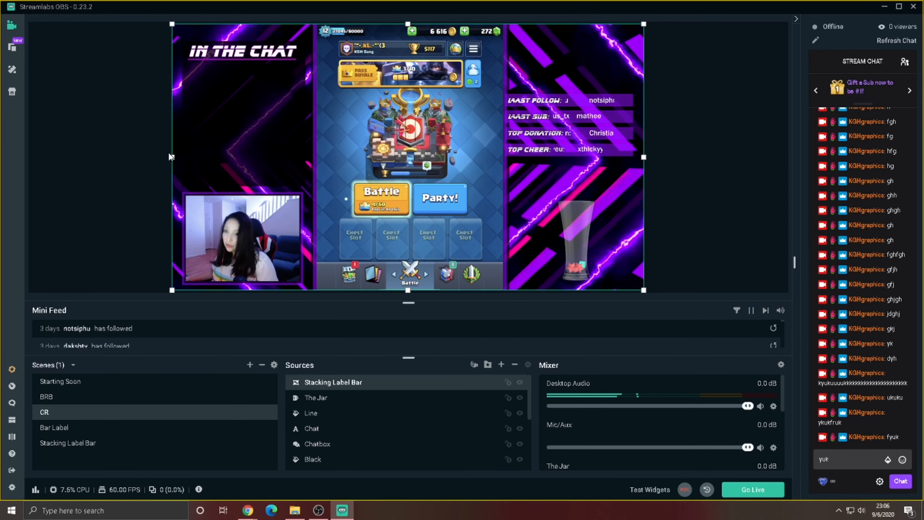
Crop both sides of the Stacking Label Bar source around its labels and lower it to about 113 px from the canvas top.
drag(172, 157, 499, 157)
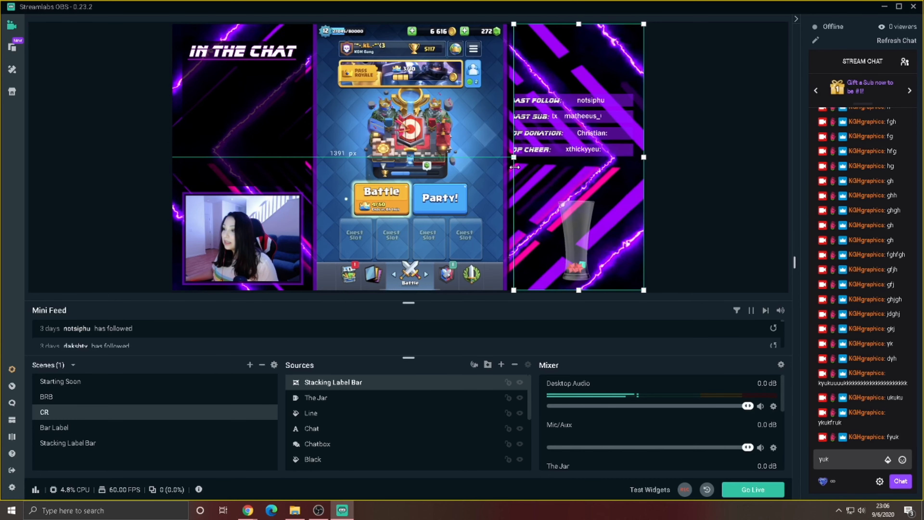
drag(644, 157, 638, 157)
drag(614, 65, 623, 94)
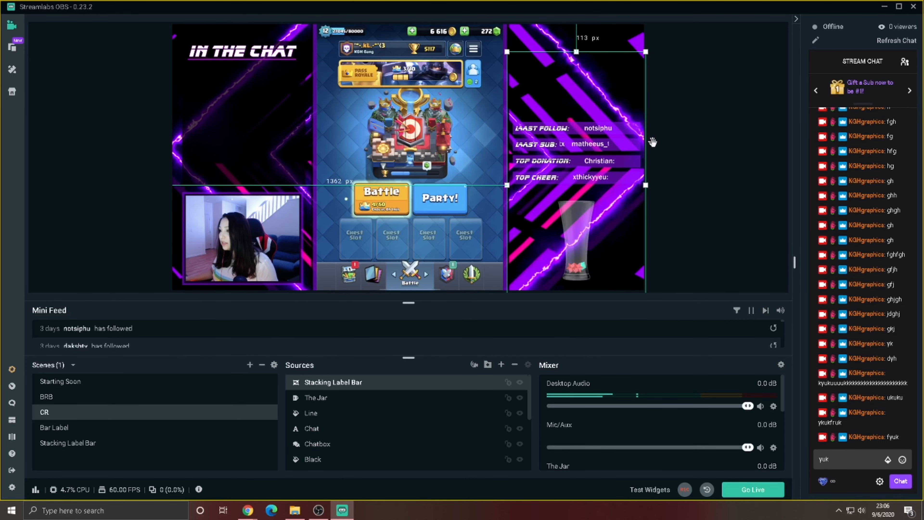
drag(646, 185, 628, 186)
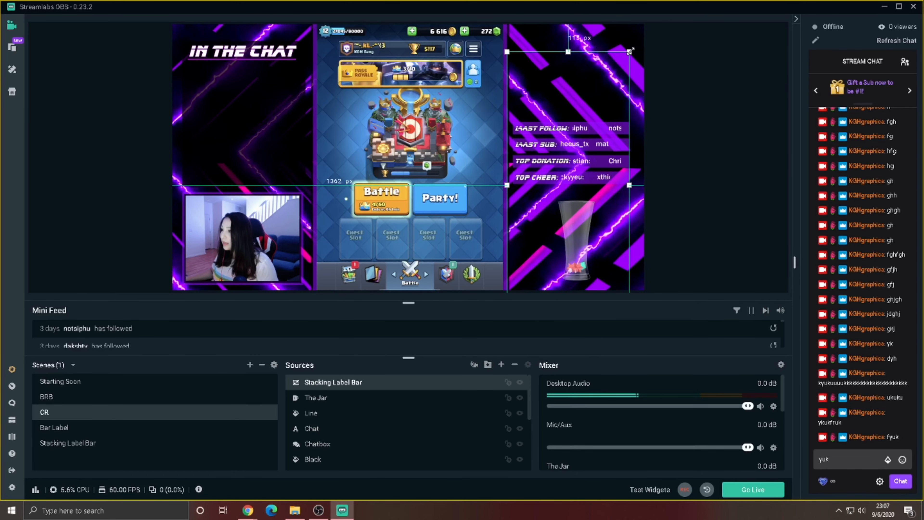
Enlarge the Stacking Label Bar source to fill the space beside the game image, about 73 px from the canvas top.
drag(629, 52, 638, 32)
drag(610, 75, 611, 90)
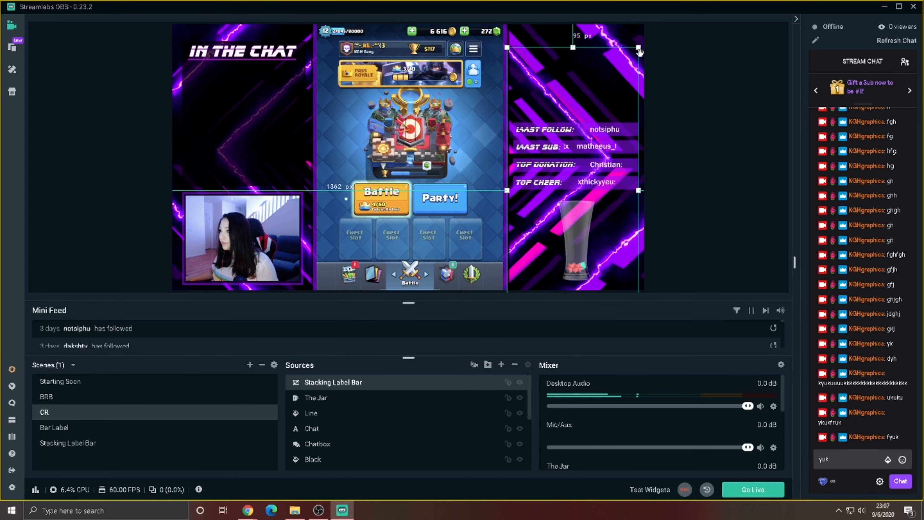
drag(638, 47, 641, 42)
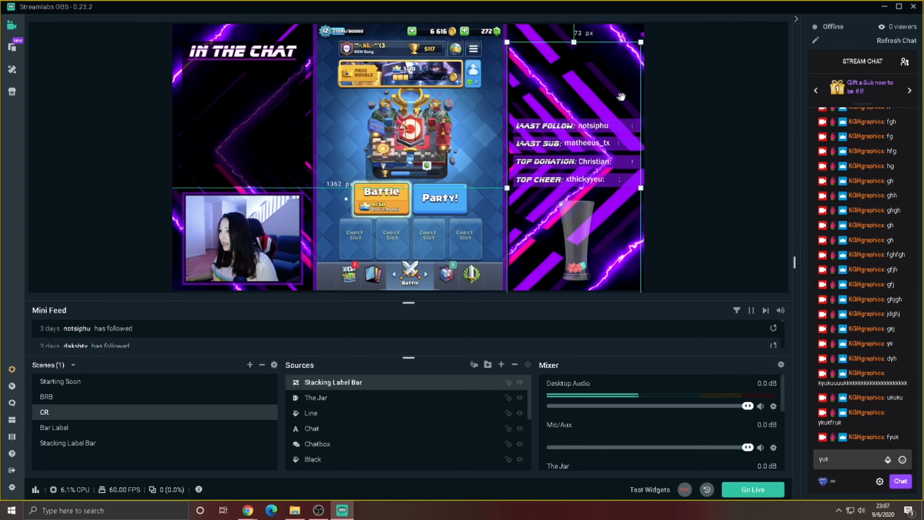
Nudge the Stacking Label Bar source down to about 82 px from the canvas top.
key(Down)
key(Down)
key(Down)
key(Down)
key(Down)
key(Down)
key(Down)
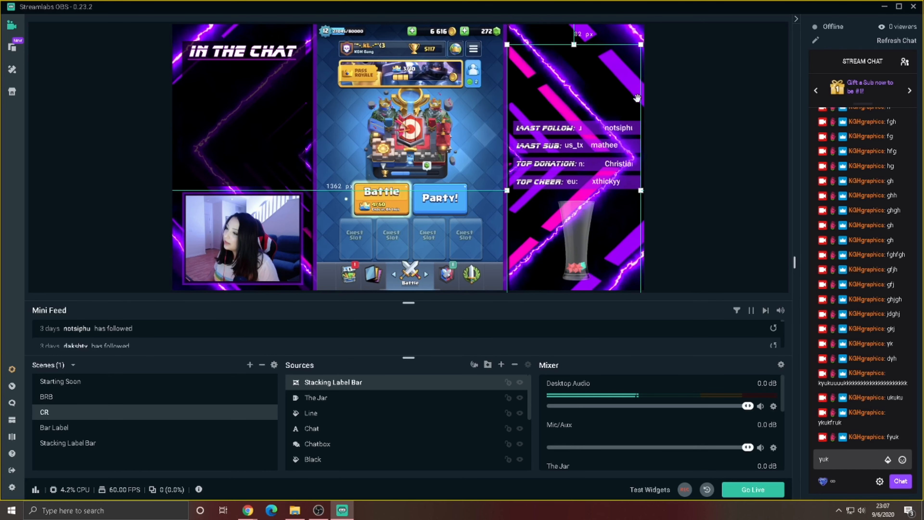
click(701, 95)
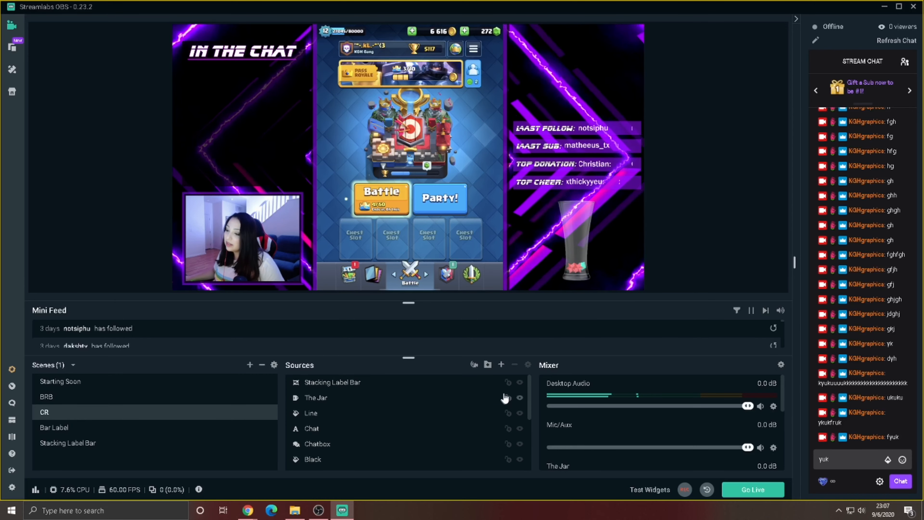
Add a new image source named Logo to the CR scene.
click(501, 365)
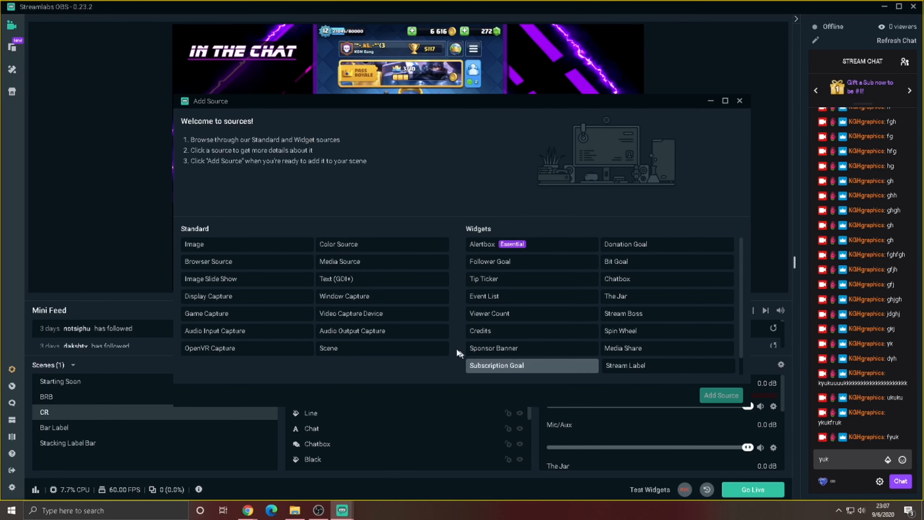
click(249, 244)
click(716, 393)
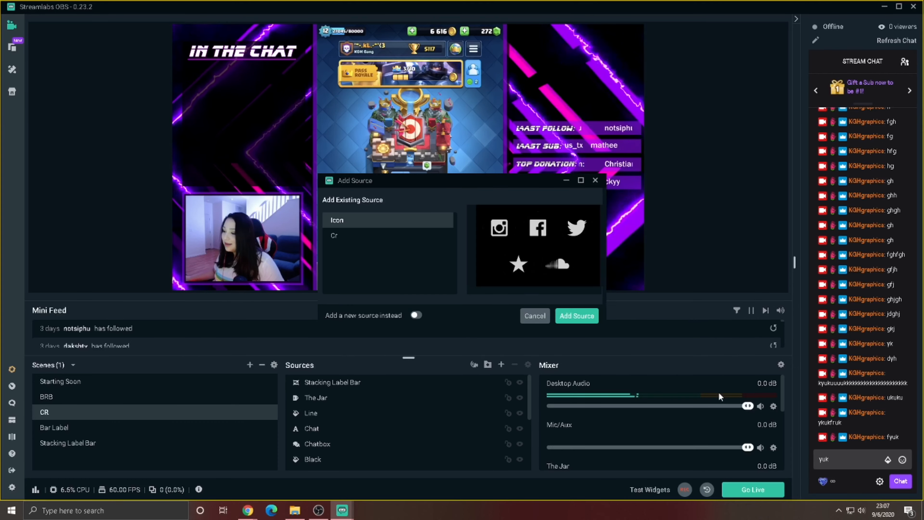
click(416, 315)
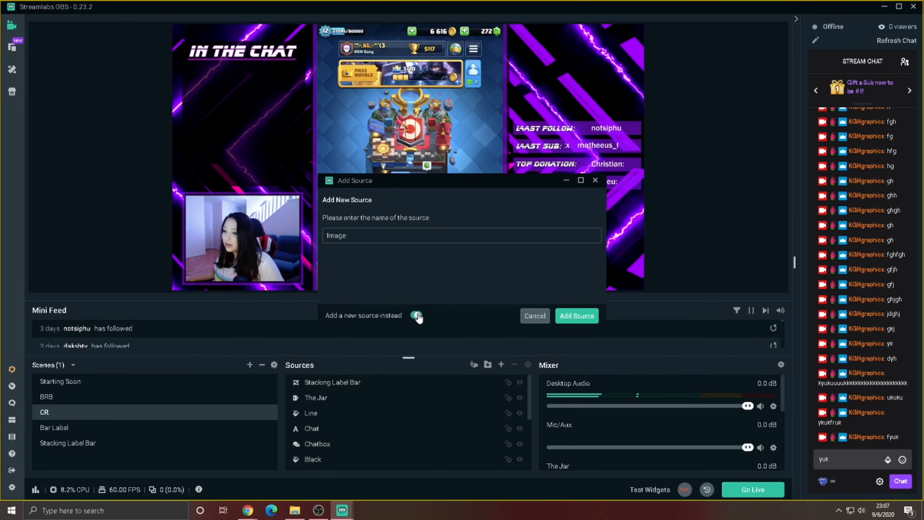
text(Logo)
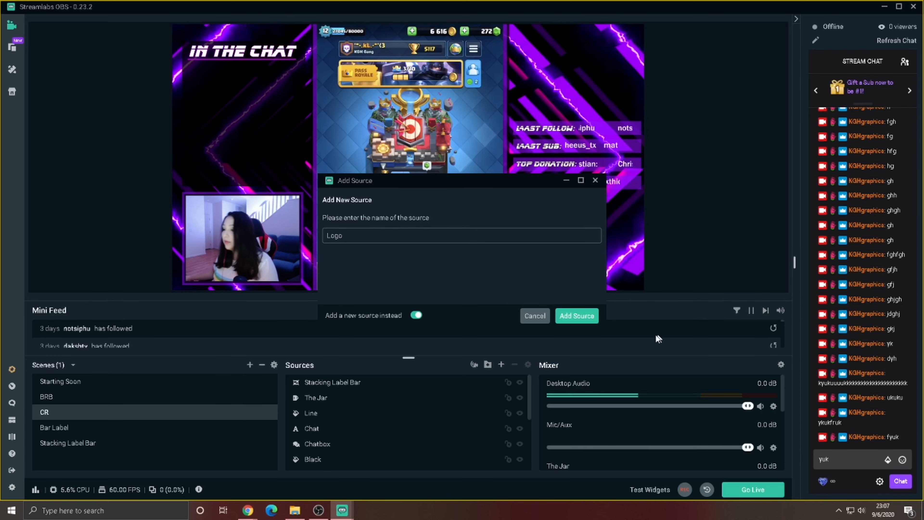
click(576, 315)
Load kgh rage.PNG from the Videos folder as the Logo source's image.
click(591, 184)
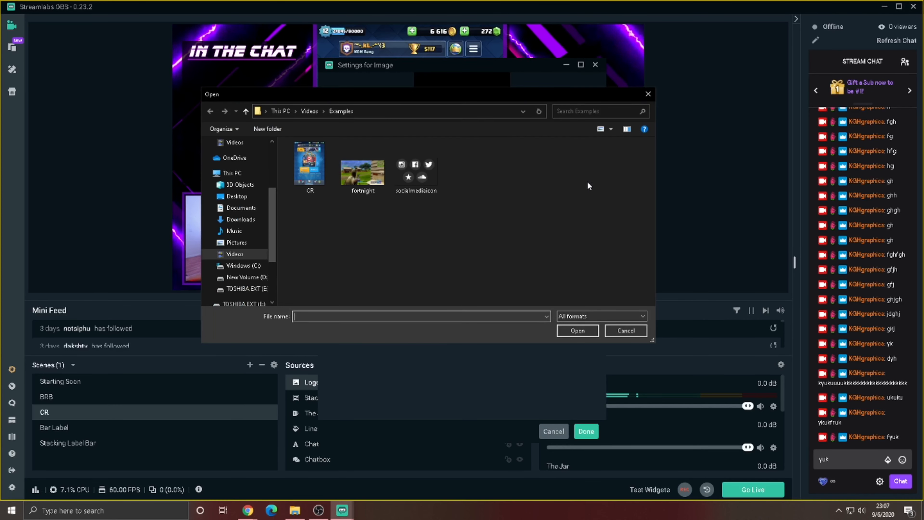
click(235, 254)
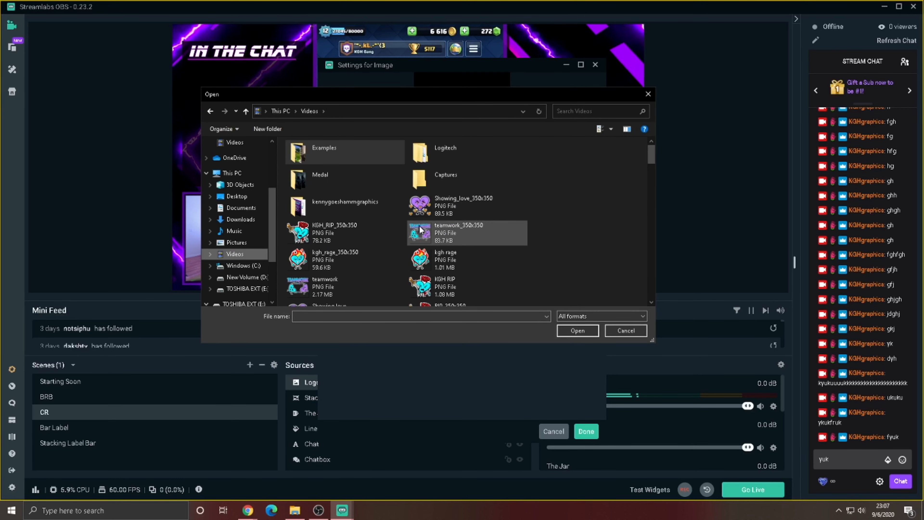
scroll(440, 277, down, 3)
click(439, 186)
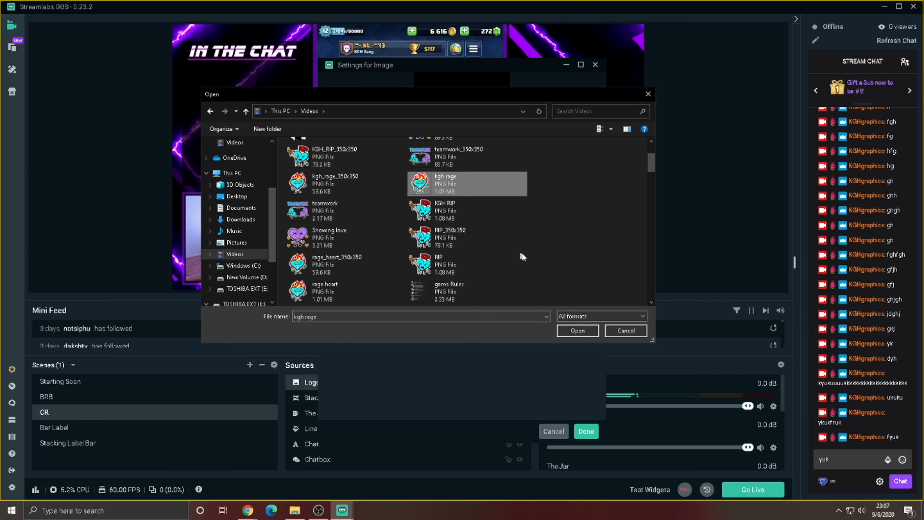
click(584, 331)
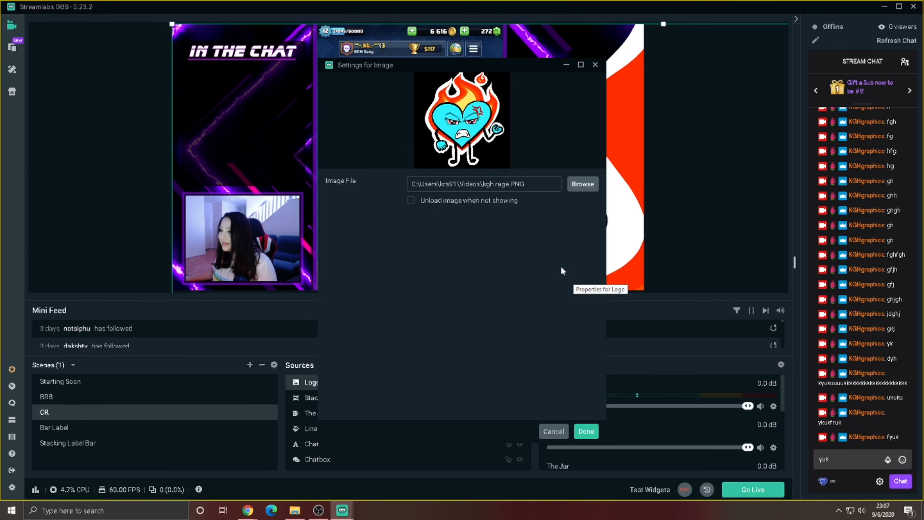
click(585, 432)
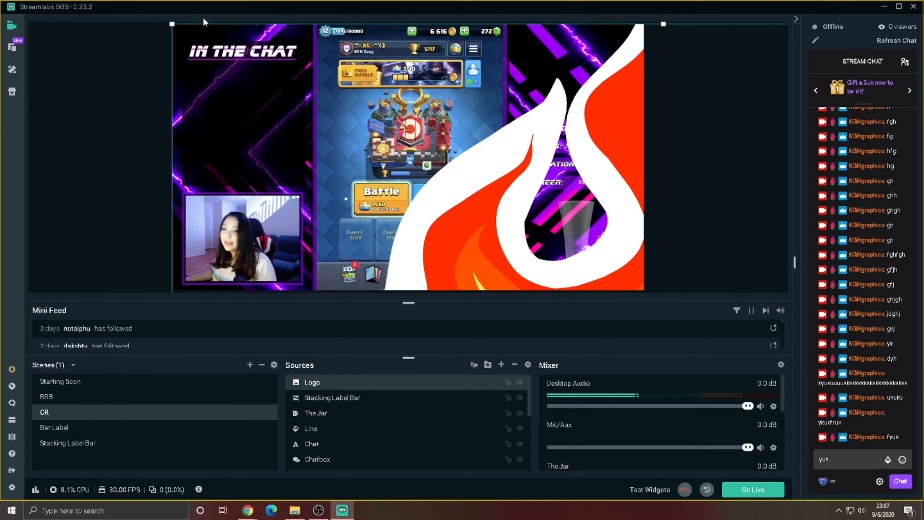
Shrink the Logo image and place it above the last-follow label, about 33 px from the canvas top.
drag(324, 106, 414, 227)
drag(638, 243, 495, 101)
drag(271, 85, 259, 47)
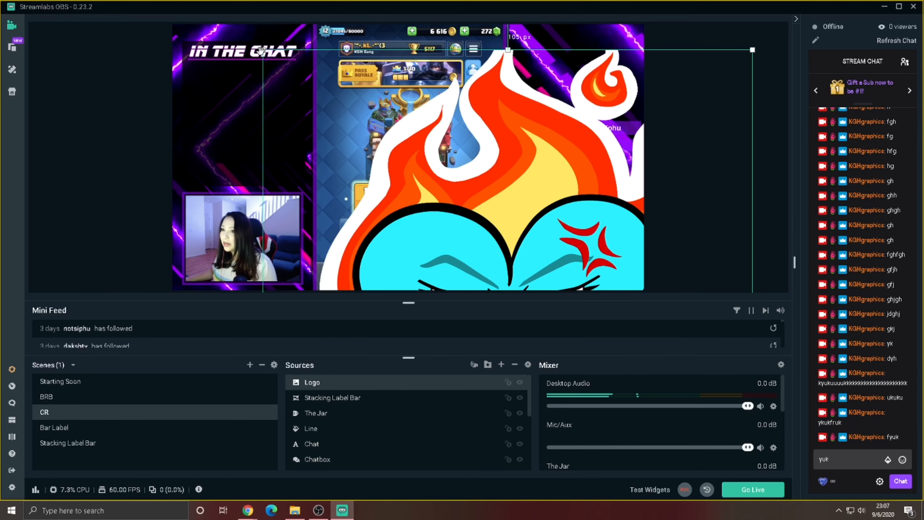
click(254, 52)
click(472, 125)
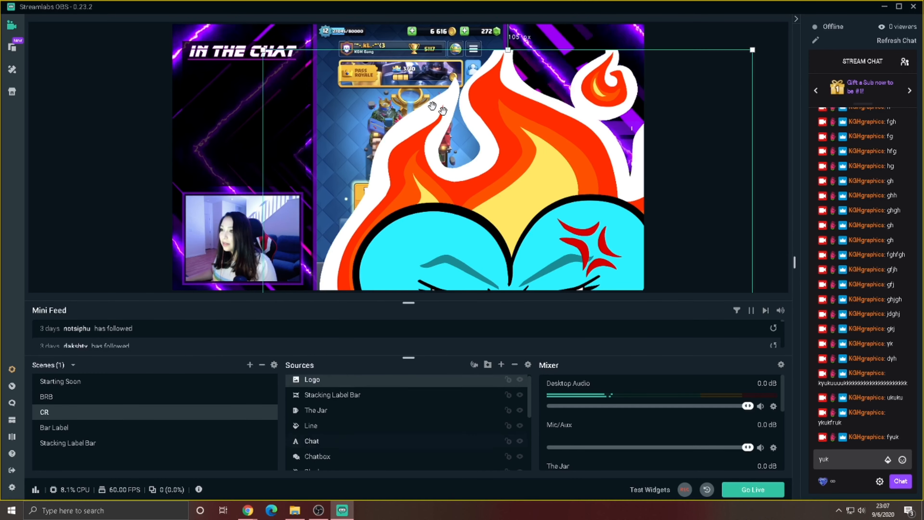
drag(264, 53, 481, 268)
drag(637, 275, 492, 78)
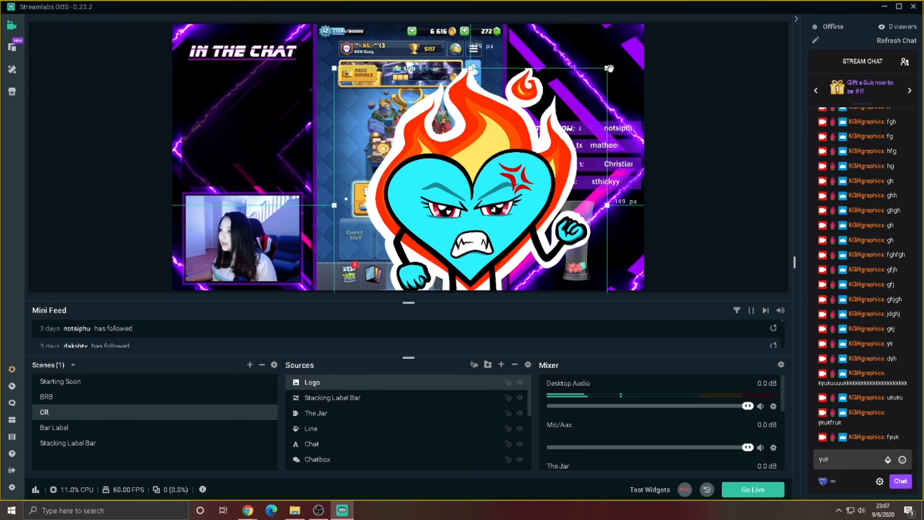
drag(608, 68, 556, 111)
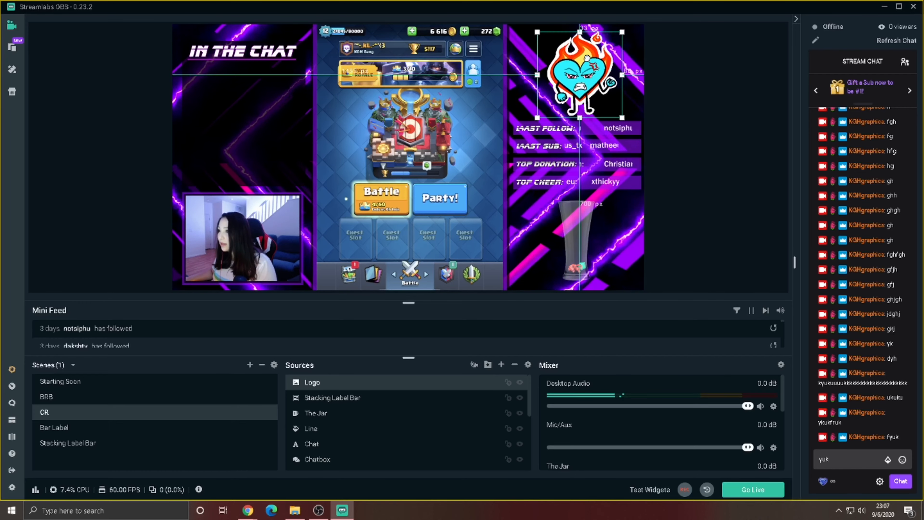
click(708, 104)
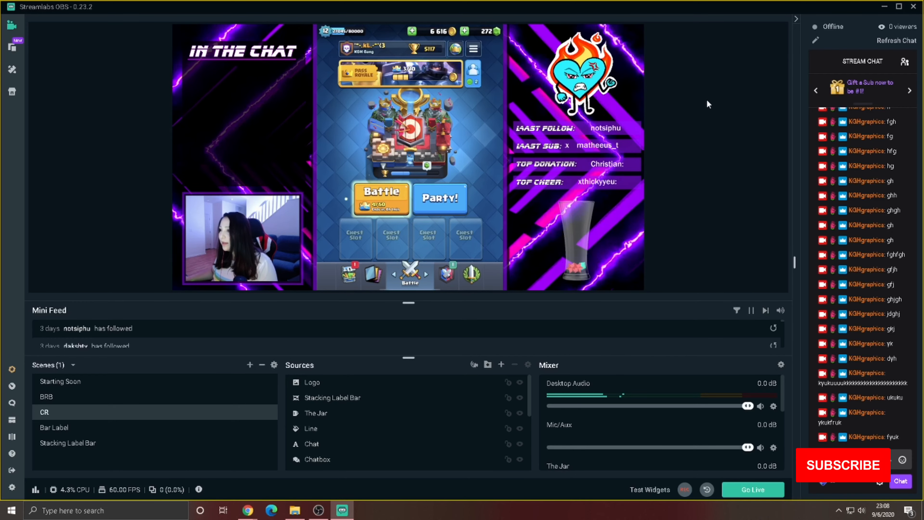
Enlarge the Logo slightly from two opposite corners so it fills the gap above the labels.
click(567, 97)
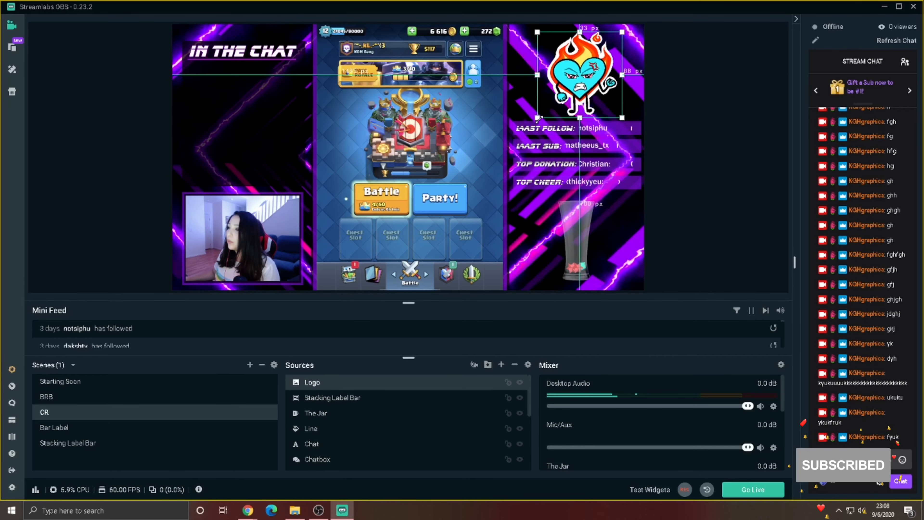
drag(540, 119, 536, 121)
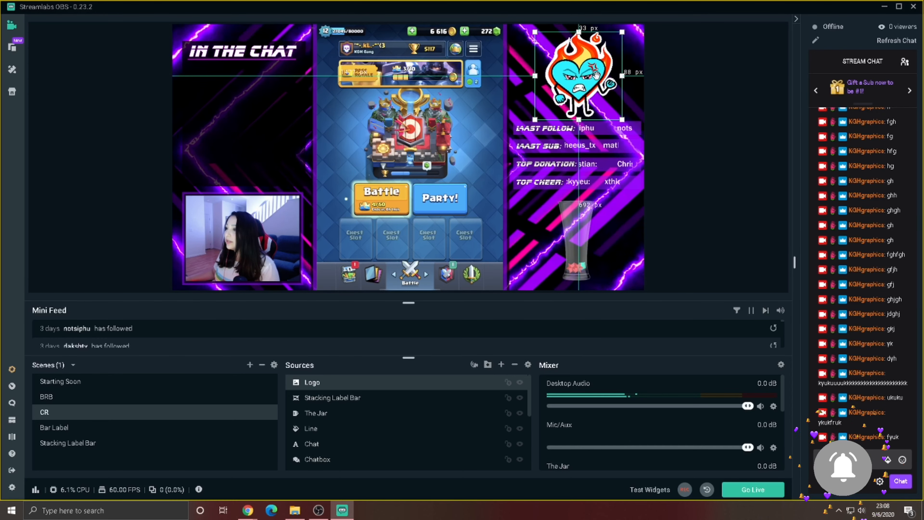
drag(622, 32, 625, 31)
click(727, 69)
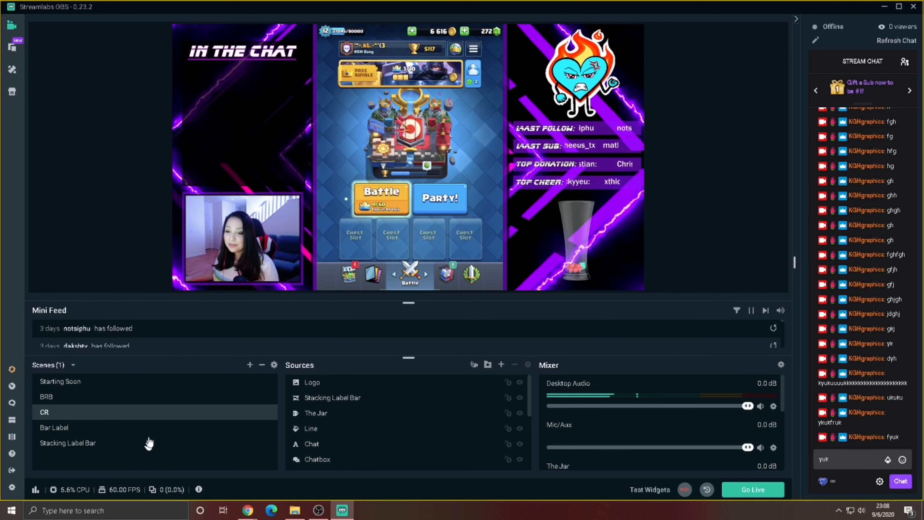
Create a scene named Game and move it above Bar Label in the scene order.
click(128, 428)
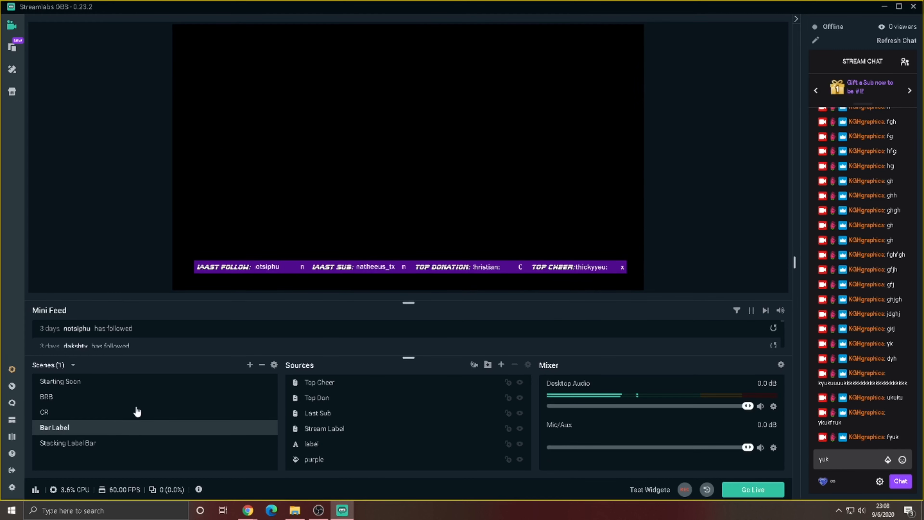
click(250, 366)
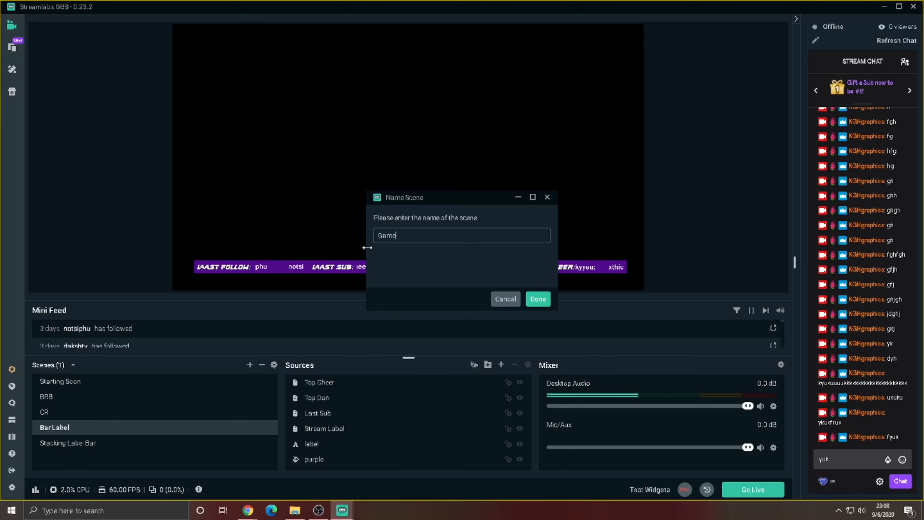
click(541, 301)
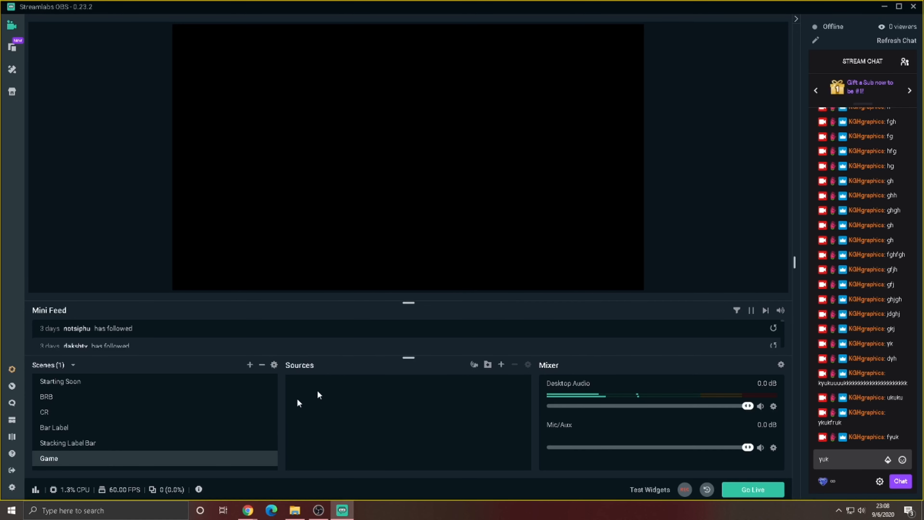
drag(172, 430, 172, 424)
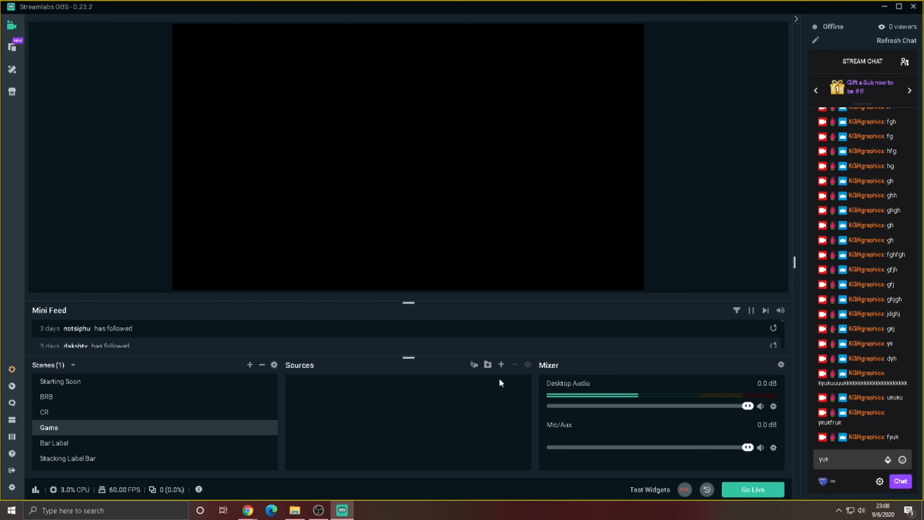
Add a new image source named game to the Game scene.
click(501, 365)
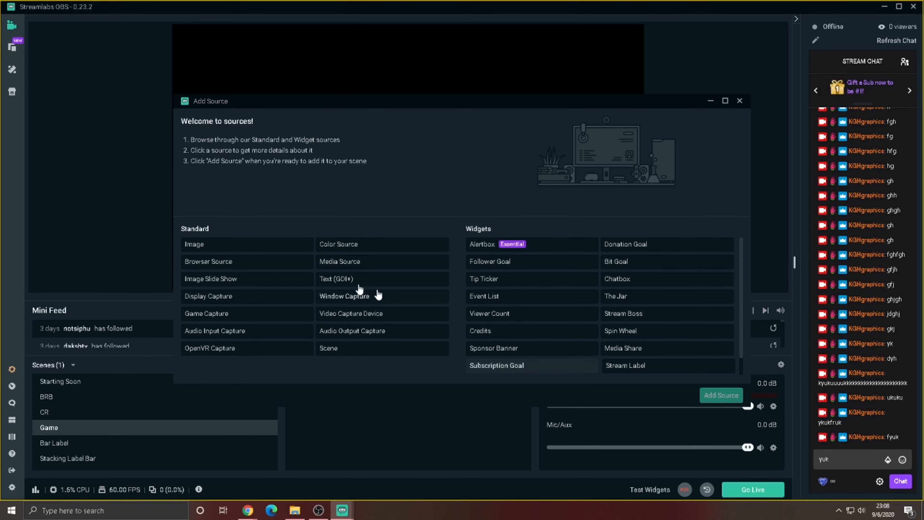
click(250, 245)
click(720, 396)
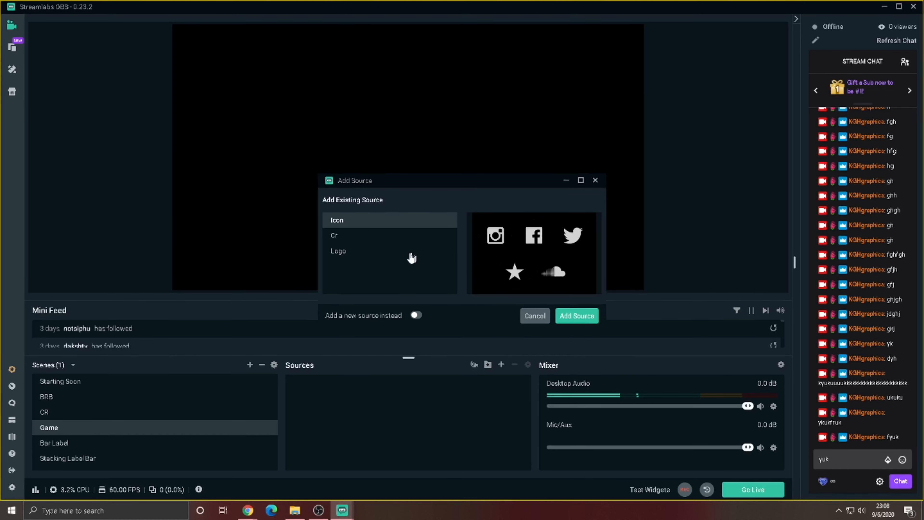
click(417, 316)
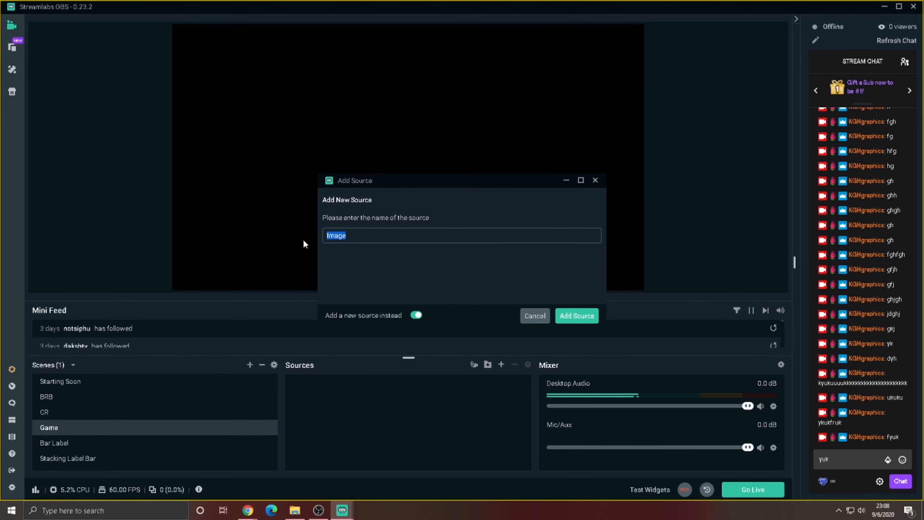
text(game)
click(577, 316)
Load fortnight.jpg from the Examples folder into the game source and enlarge it to fill the canvas.
click(584, 183)
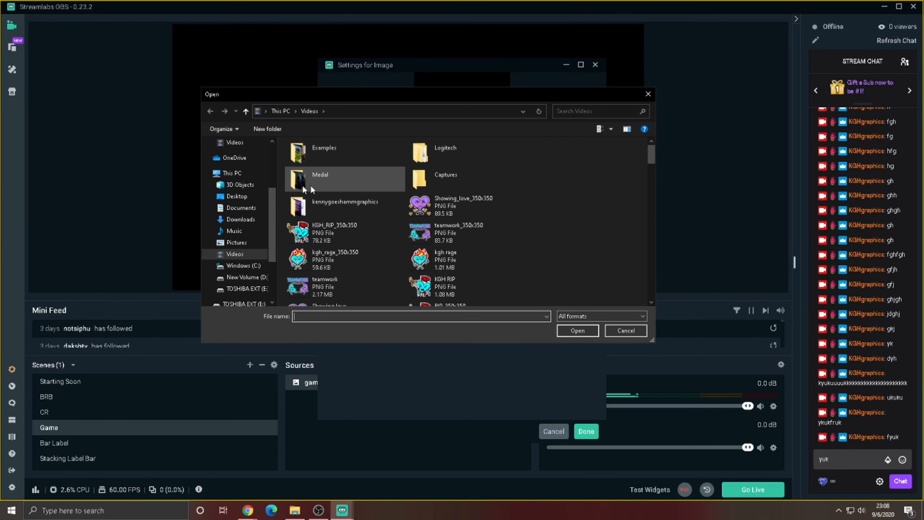
double_click(356, 155)
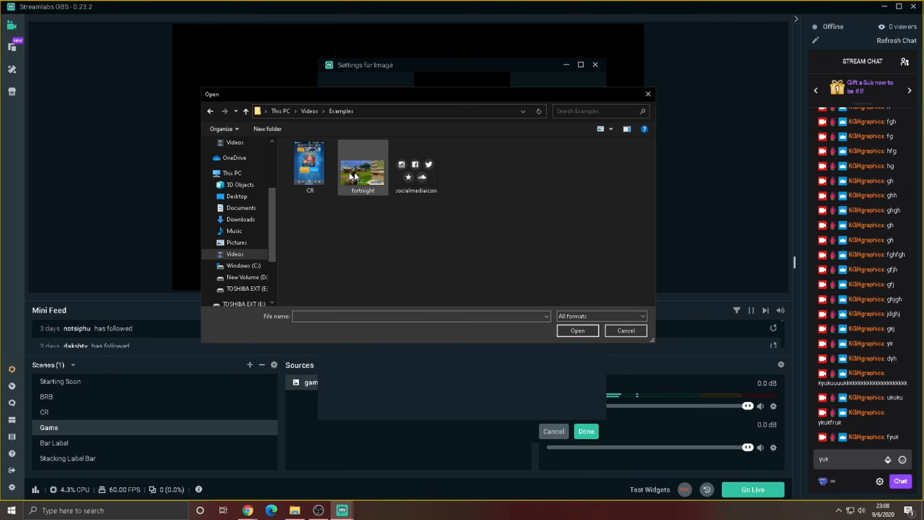
click(380, 175)
click(577, 330)
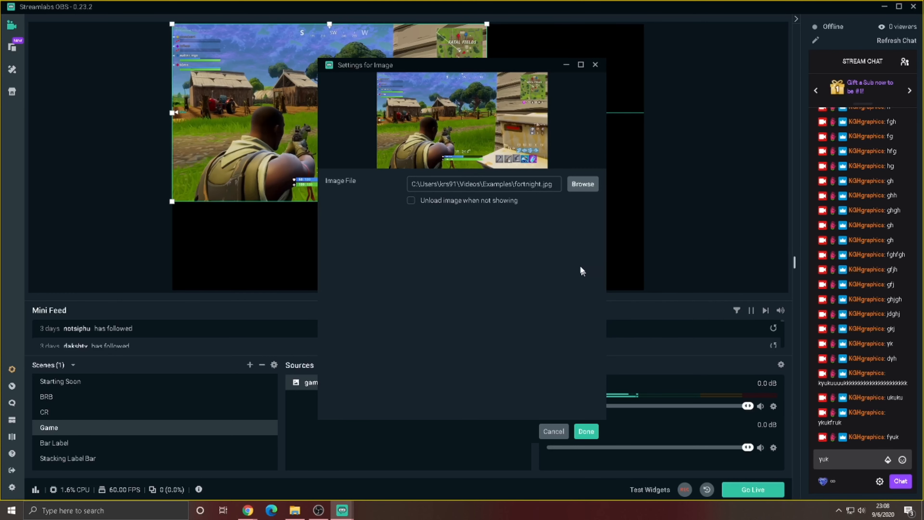
click(586, 431)
drag(486, 201, 623, 289)
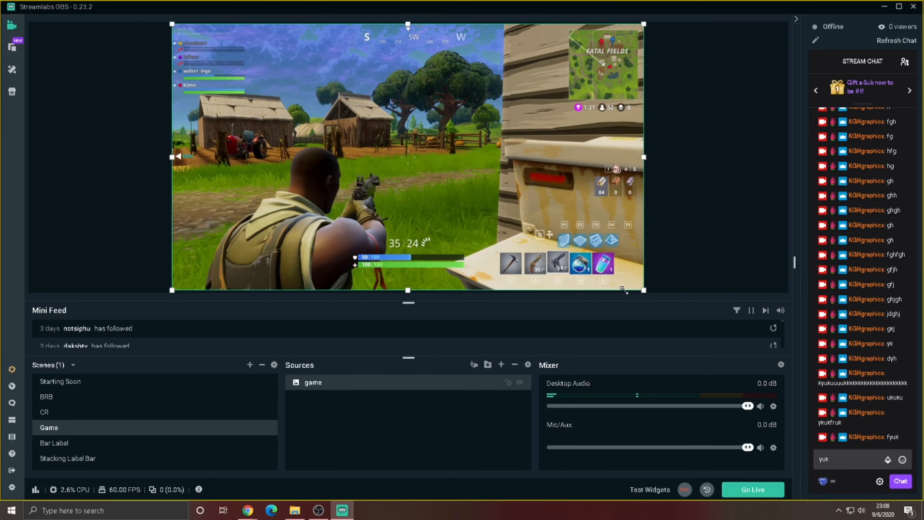
click(728, 255)
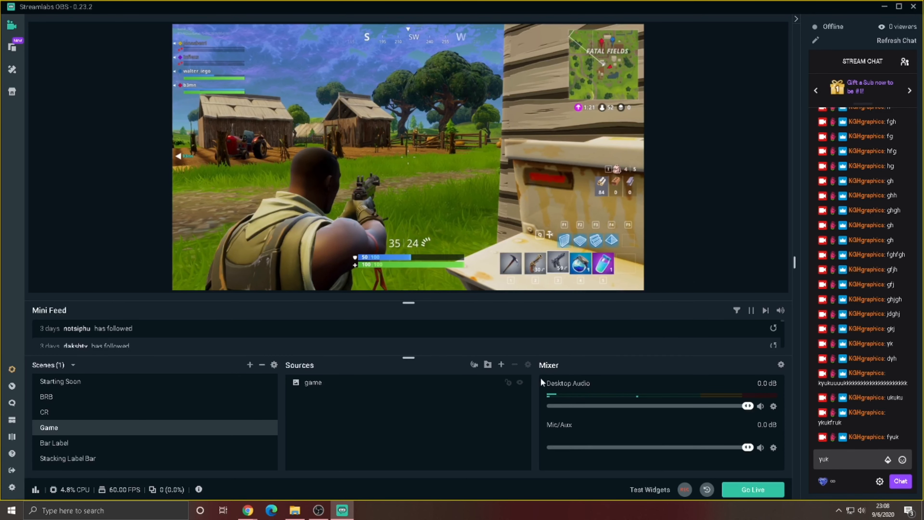
Add a Game Capture source with its default name and settings to the Game scene.
click(501, 365)
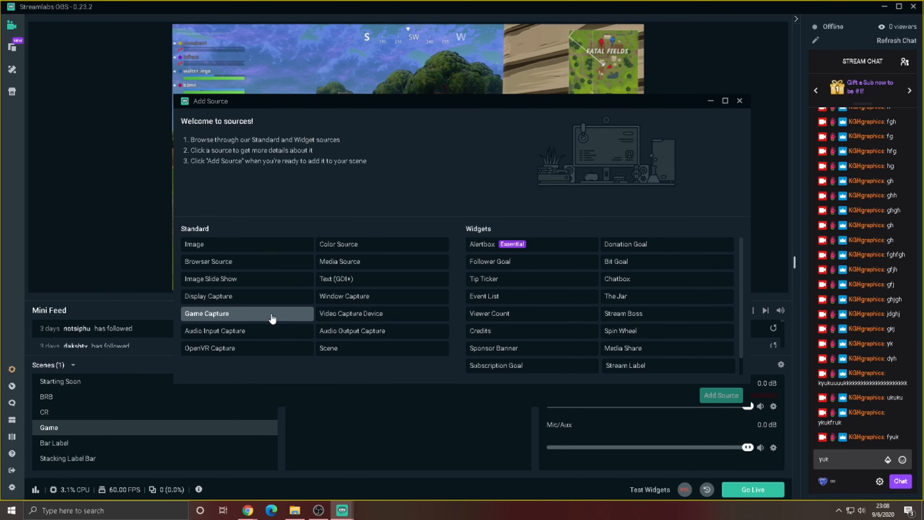
click(271, 313)
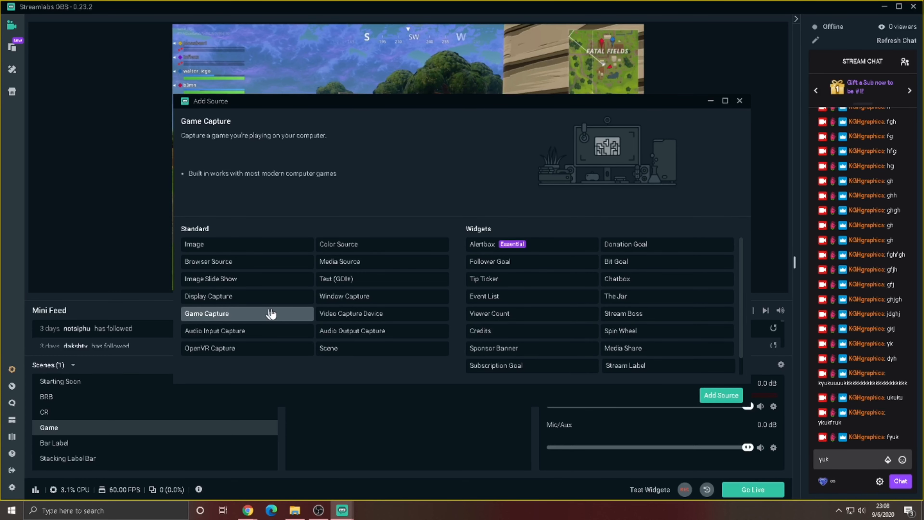
click(729, 396)
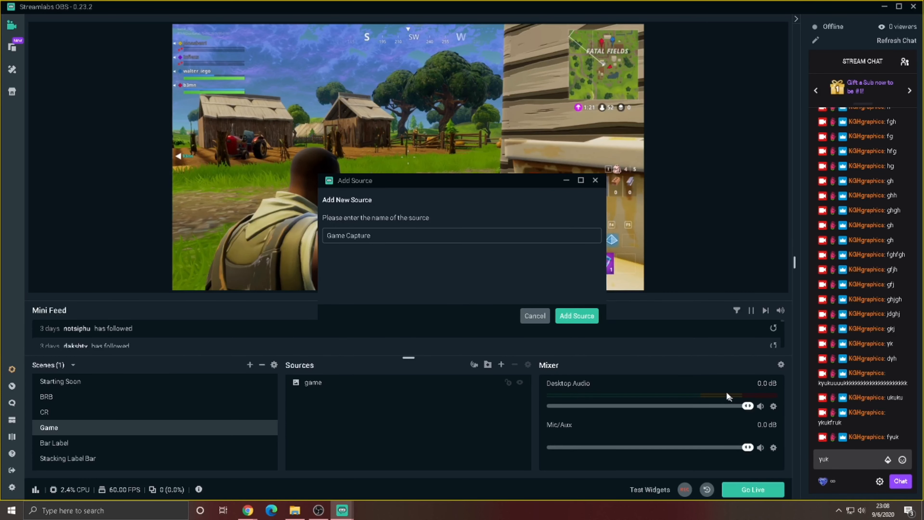
click(576, 321)
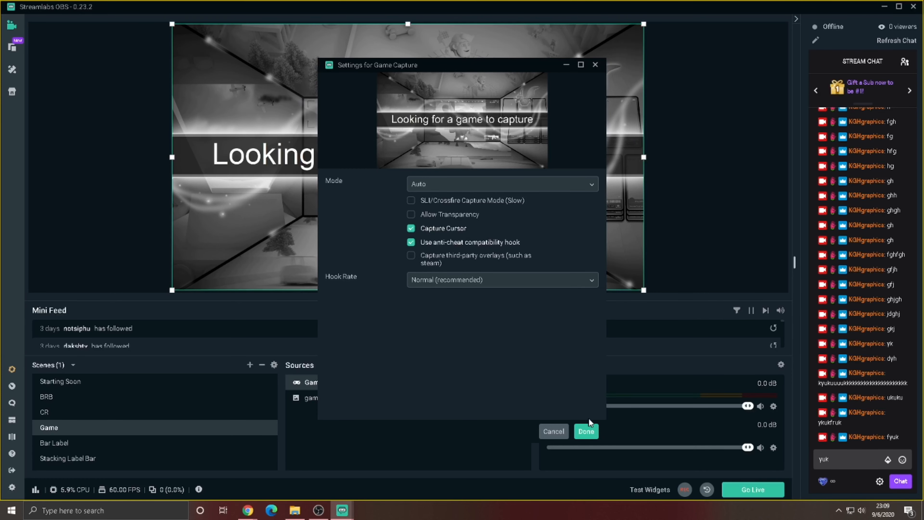
click(585, 431)
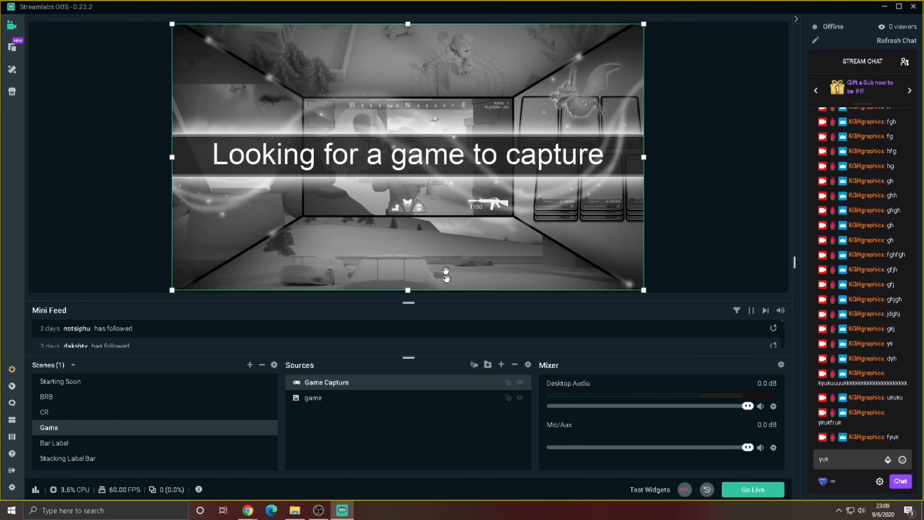
Move the game image above Game Capture in the source order.
click(357, 401)
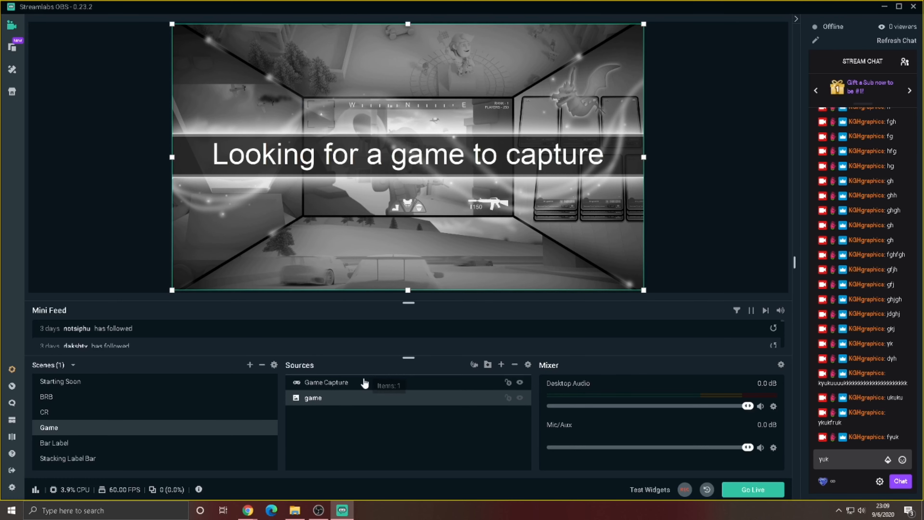
drag(365, 382, 365, 382)
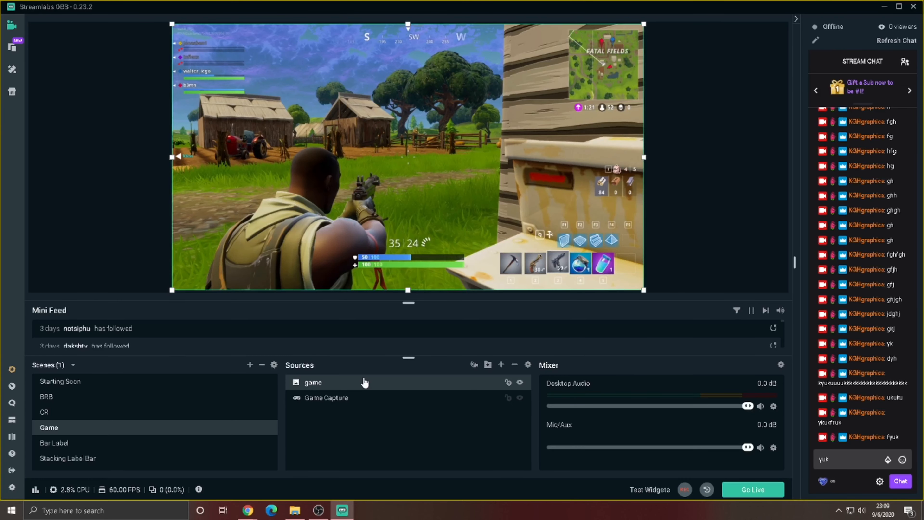
click(666, 203)
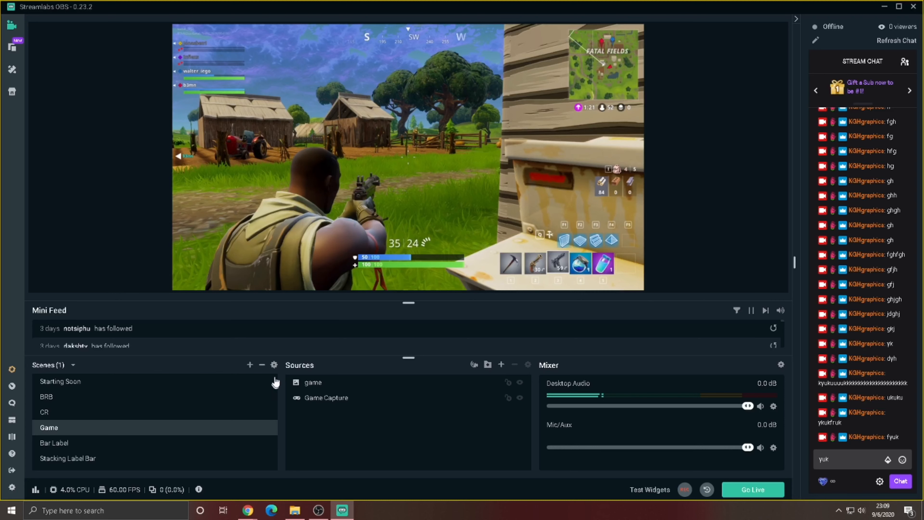
Create a new scene named Cam.
click(250, 366)
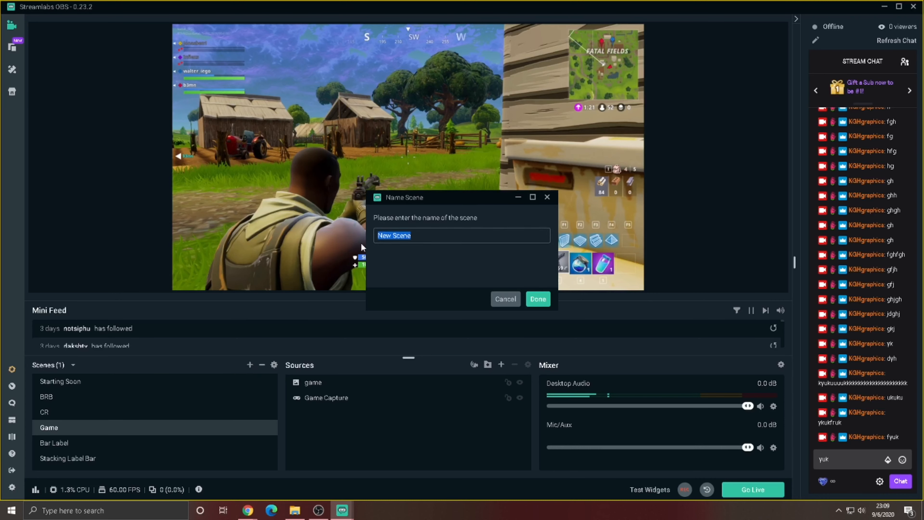
text(Cam)
click(538, 299)
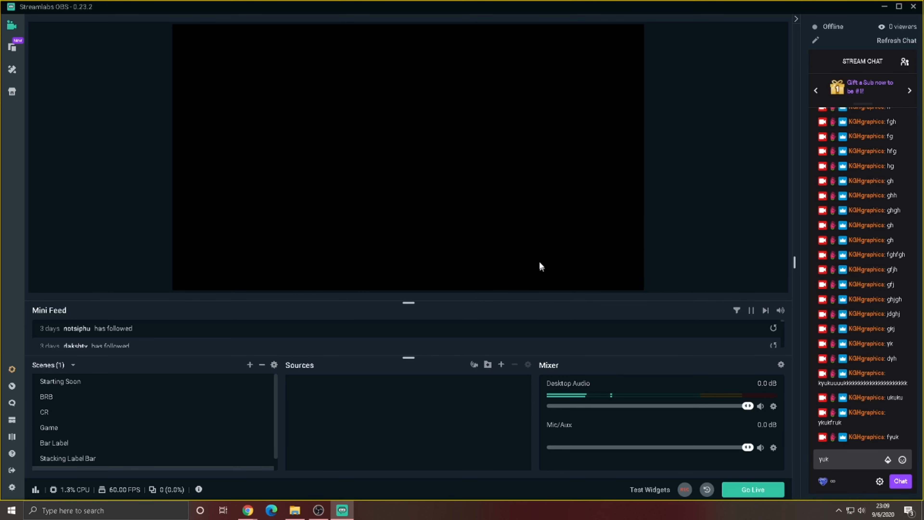
Add the existing background media source to the Cam scene, shrink it to about half size and place it near the canvas centre.
click(502, 366)
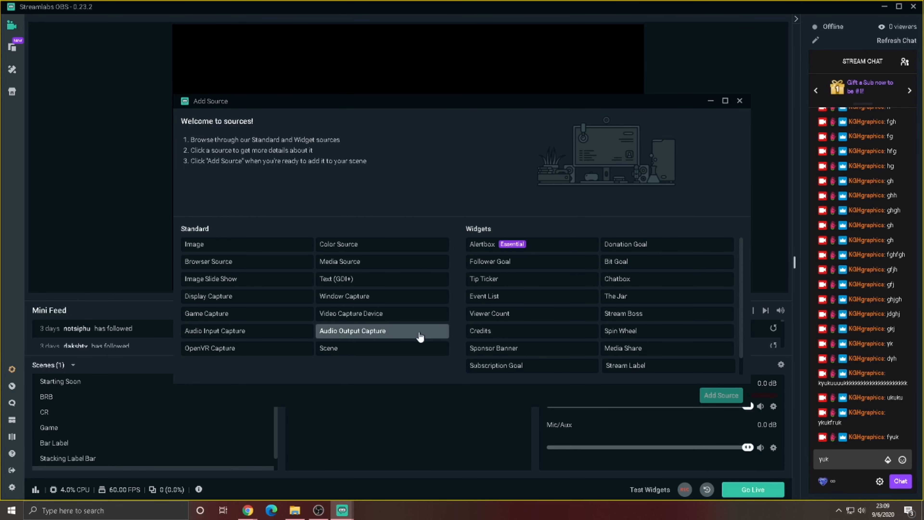
click(393, 262)
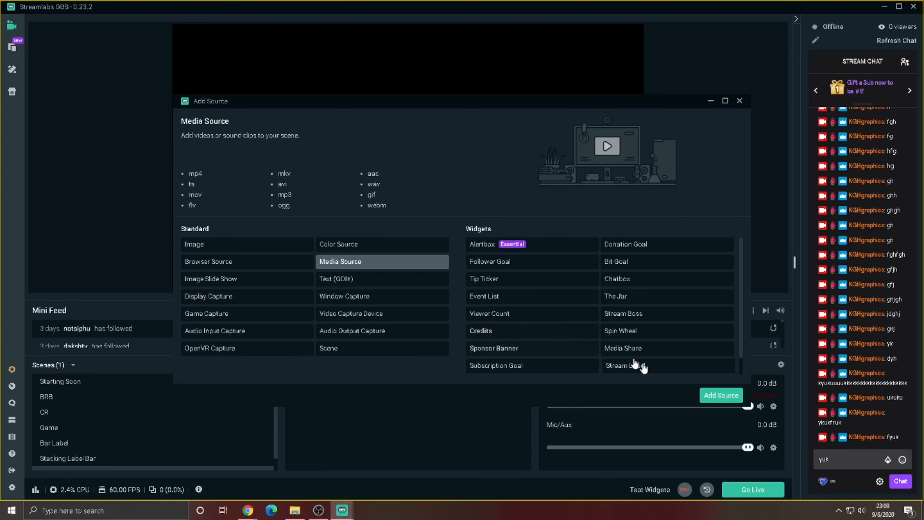
click(719, 394)
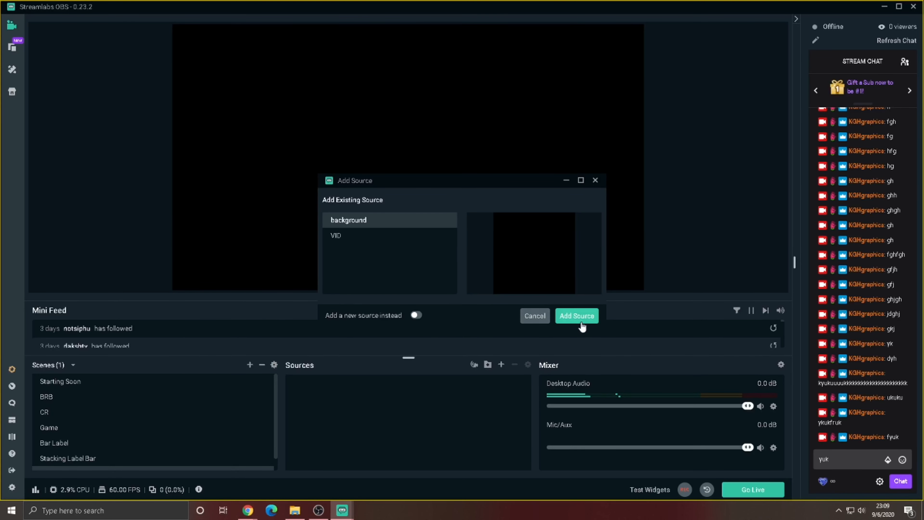
click(577, 316)
drag(645, 289, 434, 172)
drag(357, 116, 467, 167)
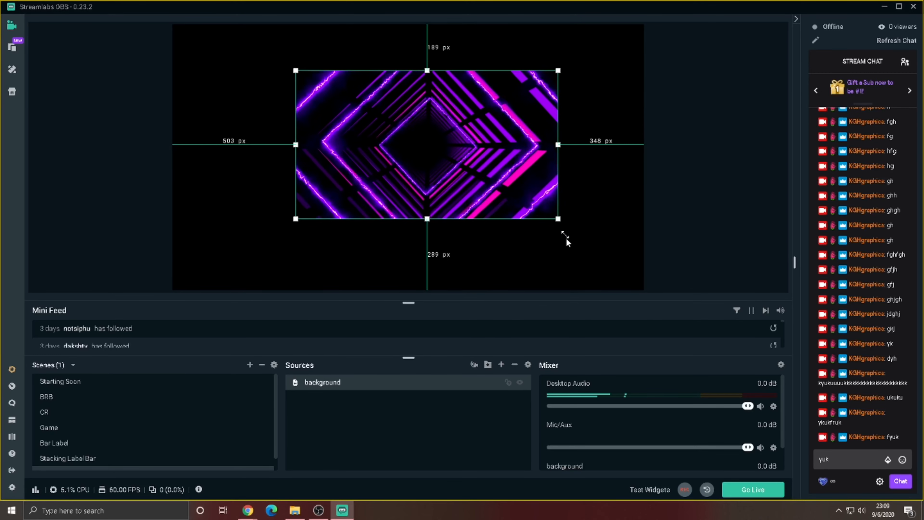
drag(531, 176, 534, 178)
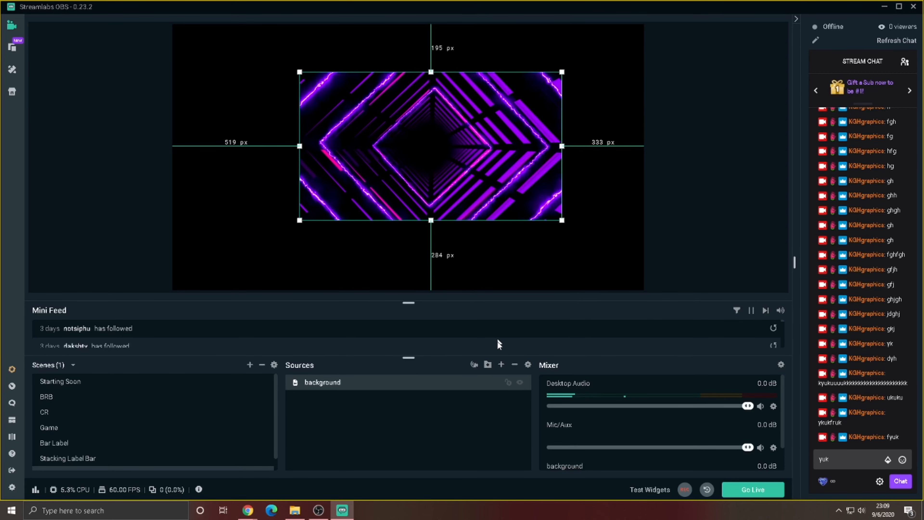
Add the existing Video Capture Device to the Cam scene, then size and centre the webcam inside the background.
click(501, 364)
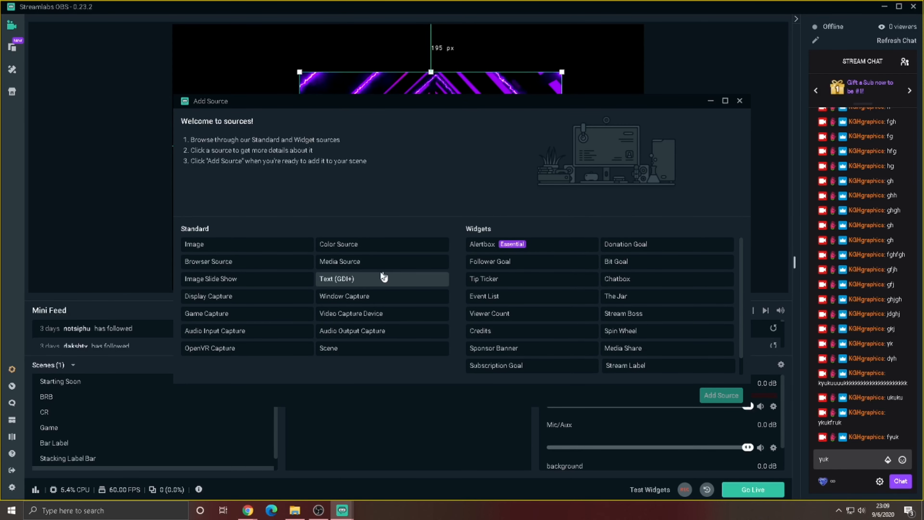
click(404, 316)
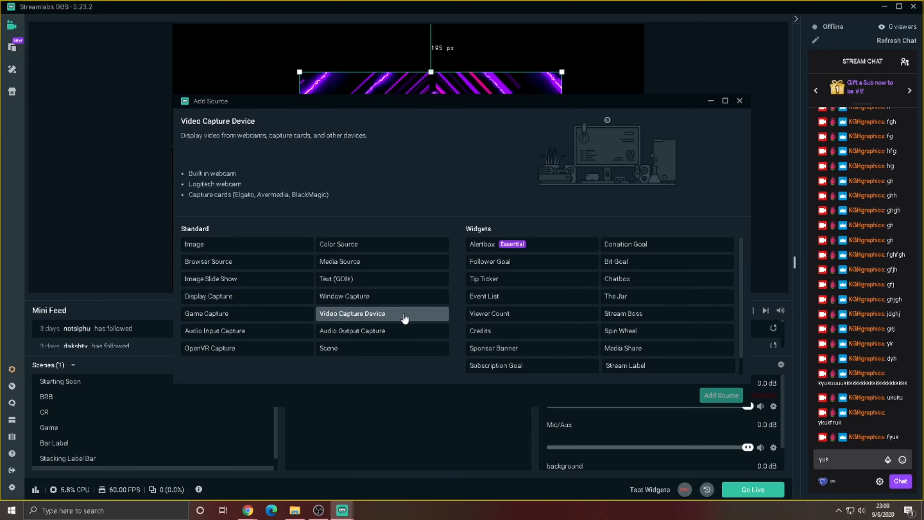
click(722, 398)
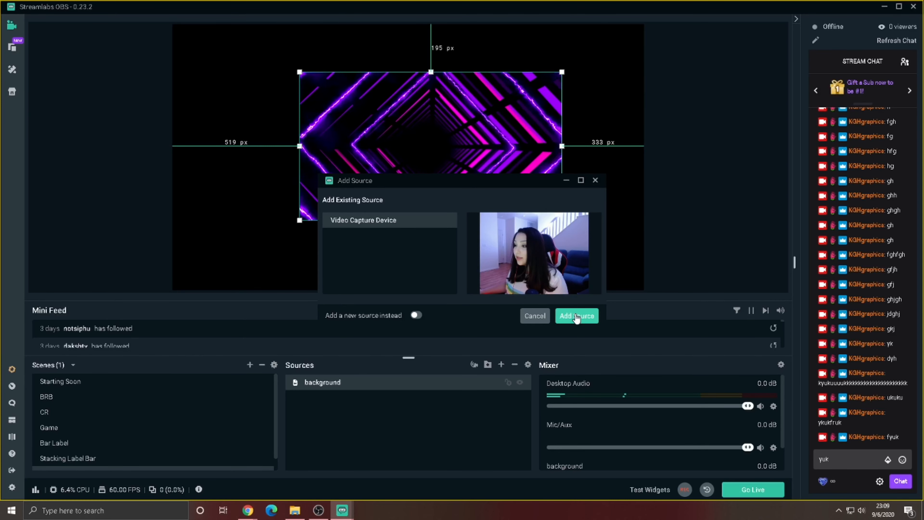
click(577, 316)
drag(243, 86, 427, 145)
drag(511, 202, 532, 218)
drag(479, 168, 467, 162)
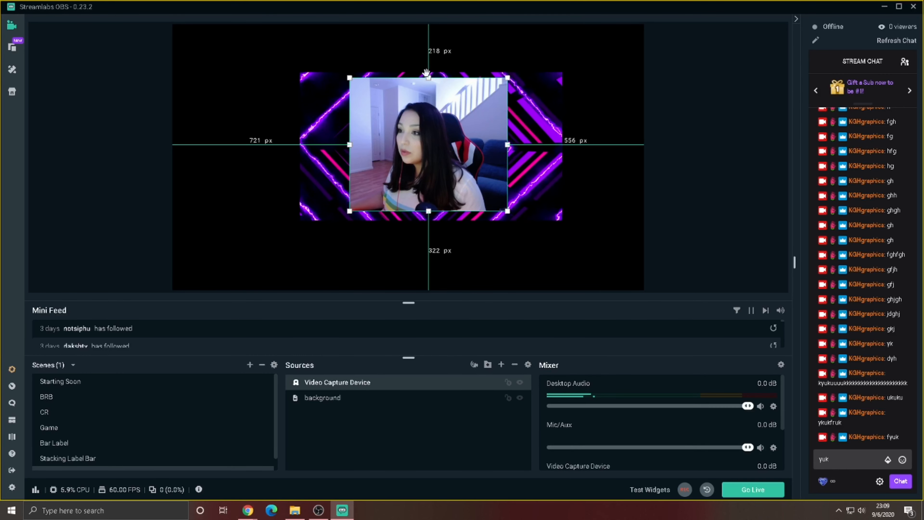
drag(439, 135, 454, 123)
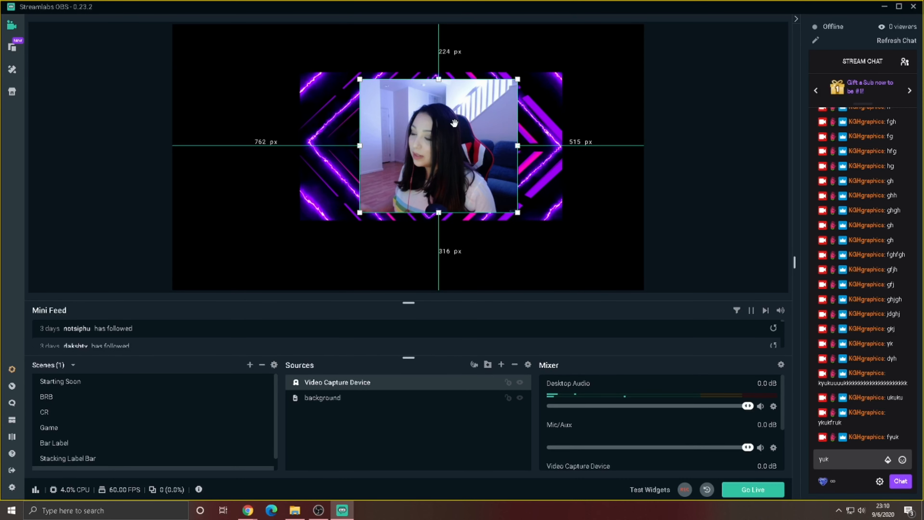
Pull the background's four edges inward so it forms a thin border around the webcam.
click(495, 399)
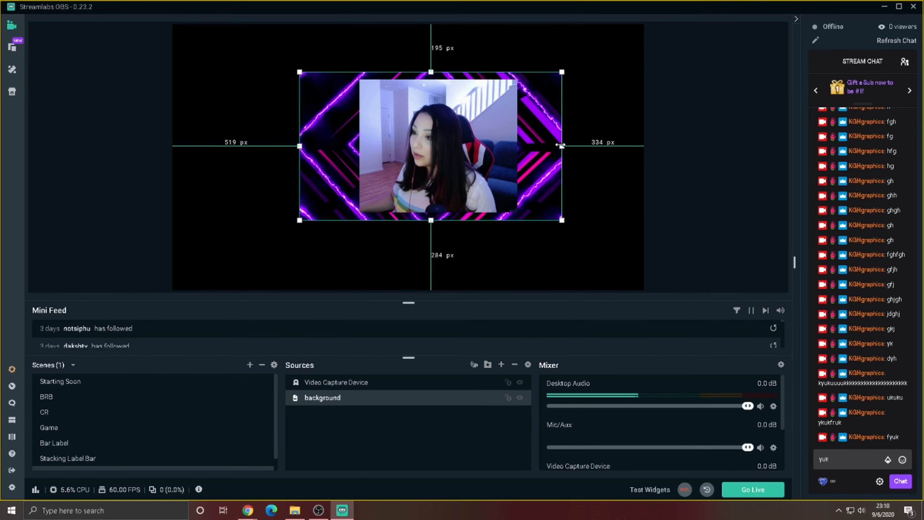
drag(560, 145, 522, 146)
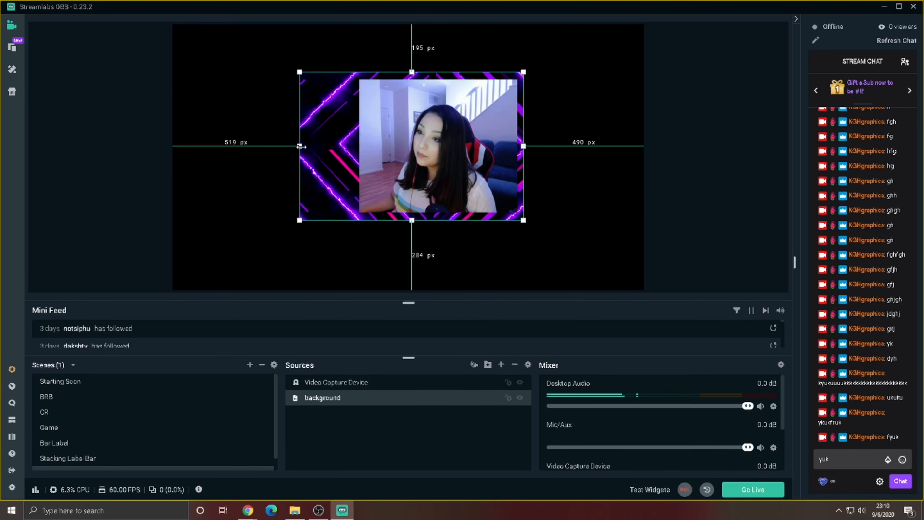
drag(300, 146, 352, 148)
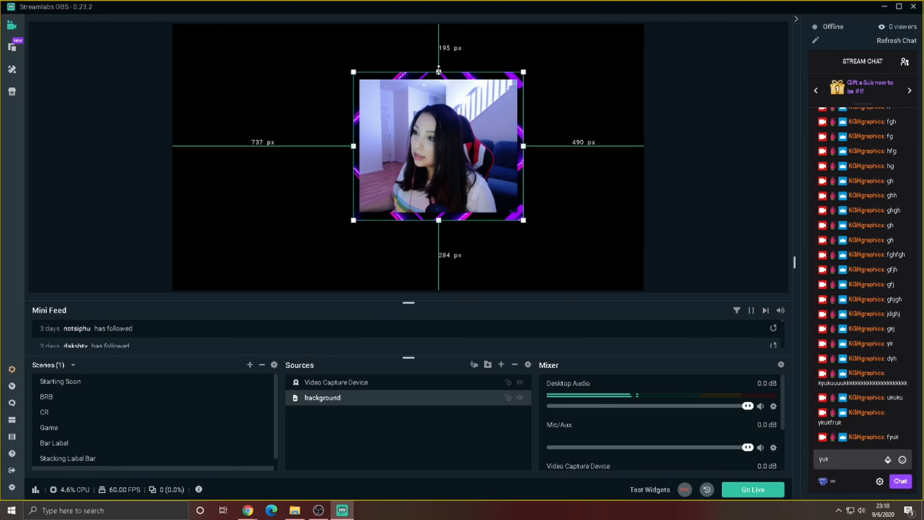
drag(438, 72, 440, 75)
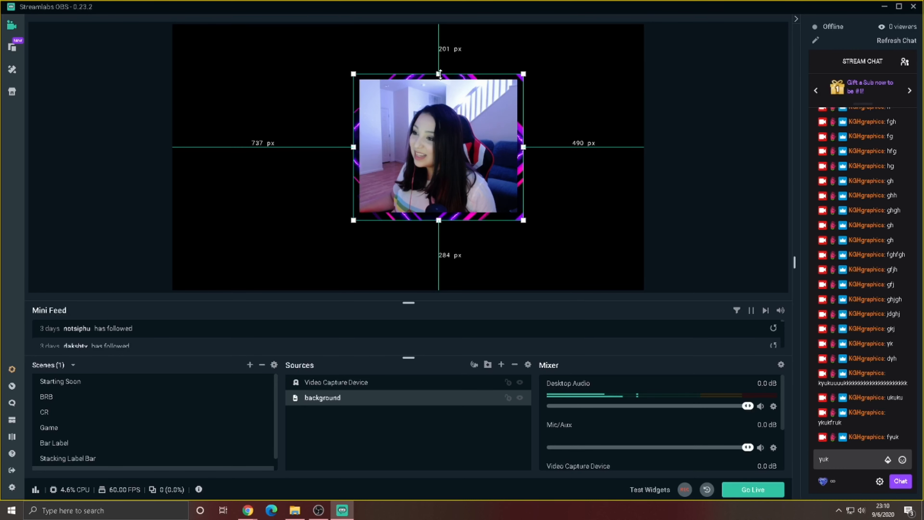
drag(440, 220, 439, 218)
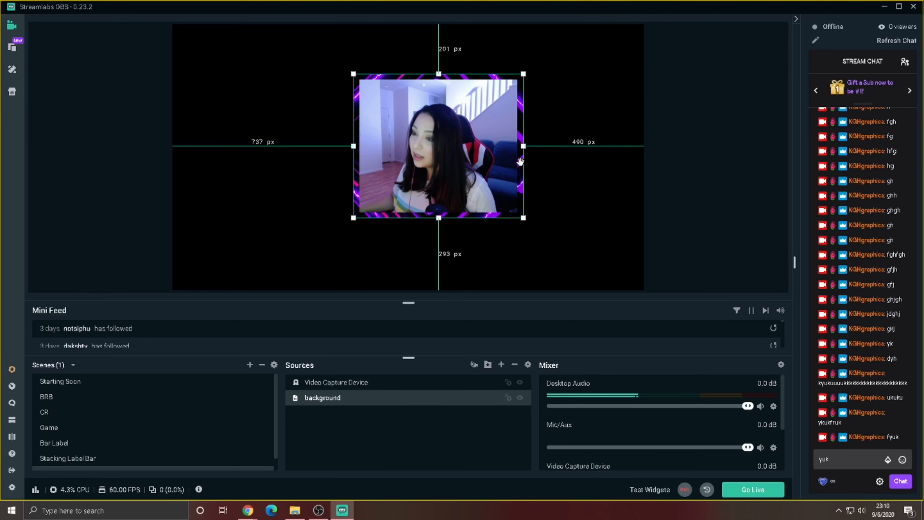
drag(524, 147, 523, 148)
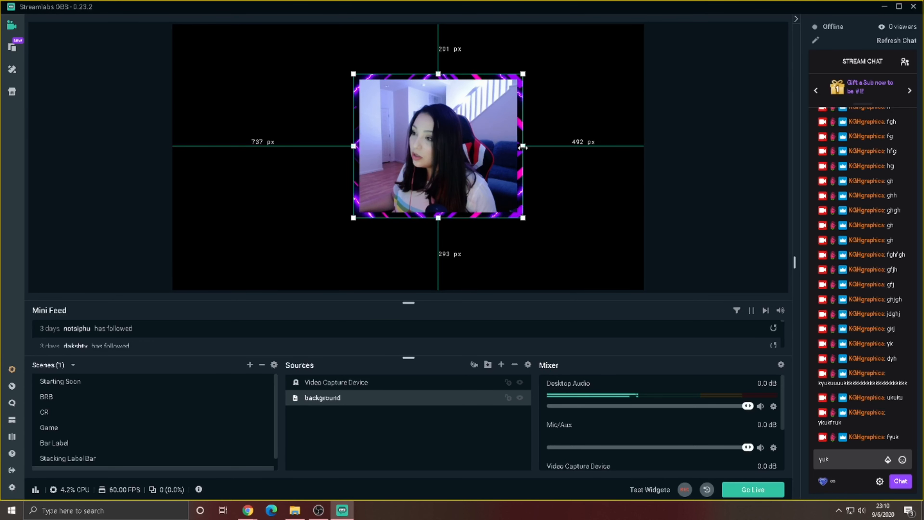
click(580, 139)
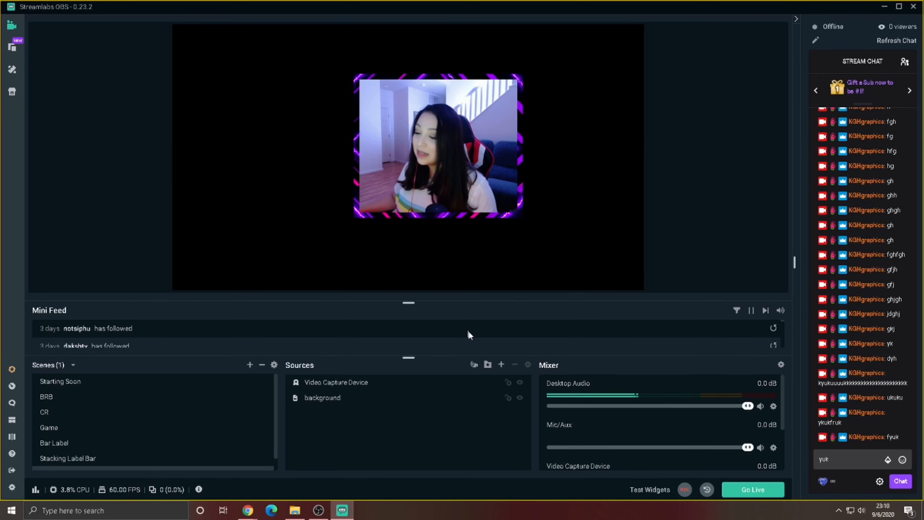
Add the Black color source to the Cam scene.
click(501, 365)
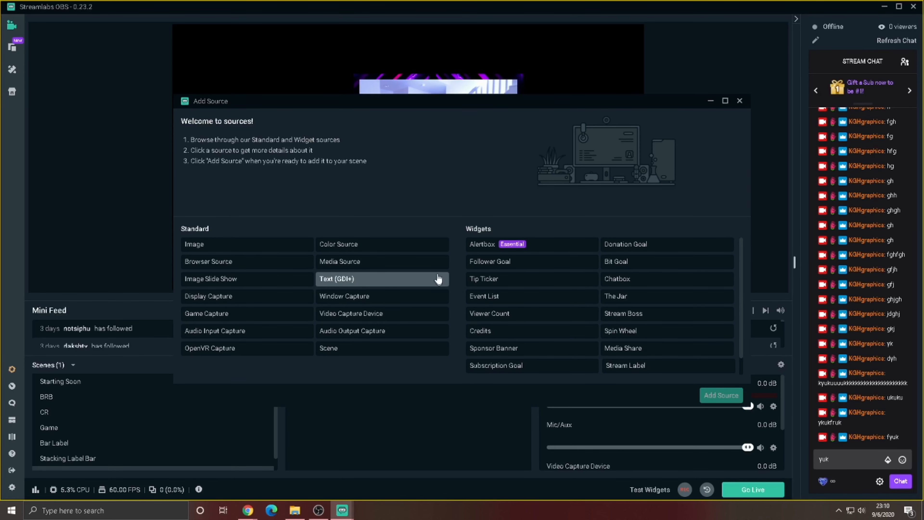
click(420, 244)
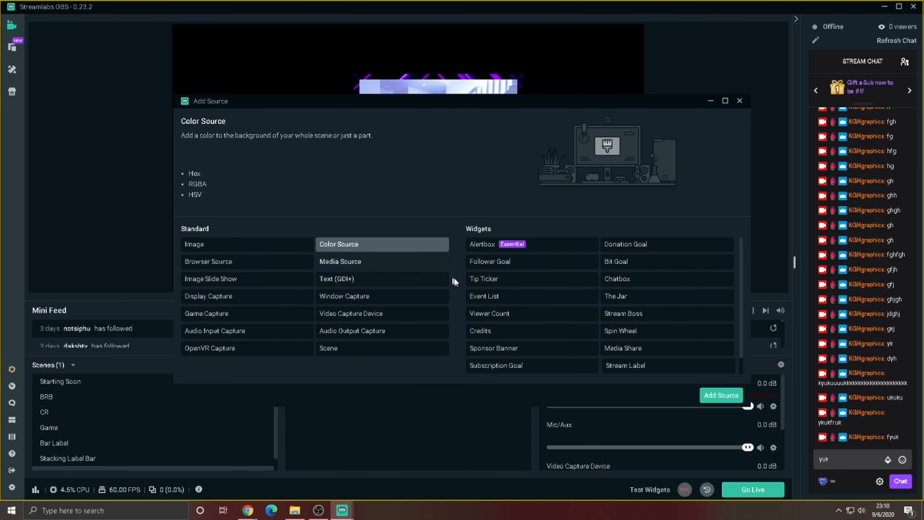
click(730, 397)
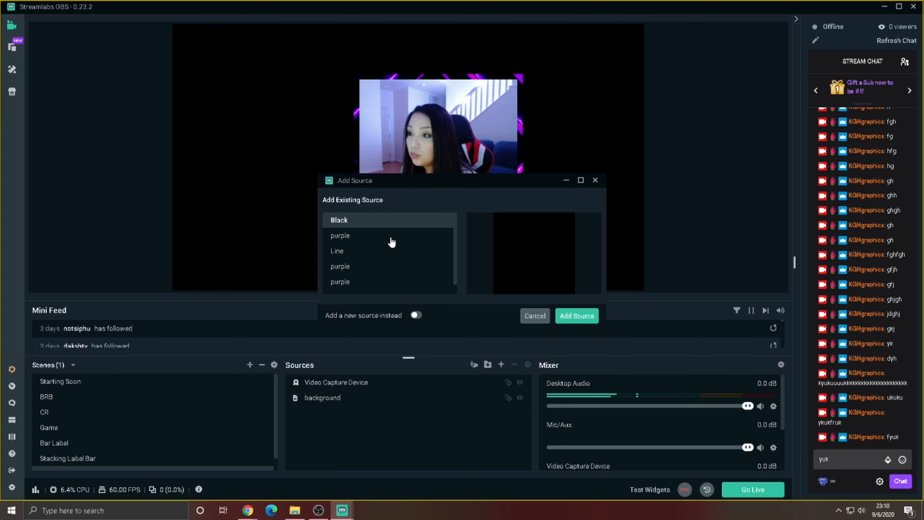
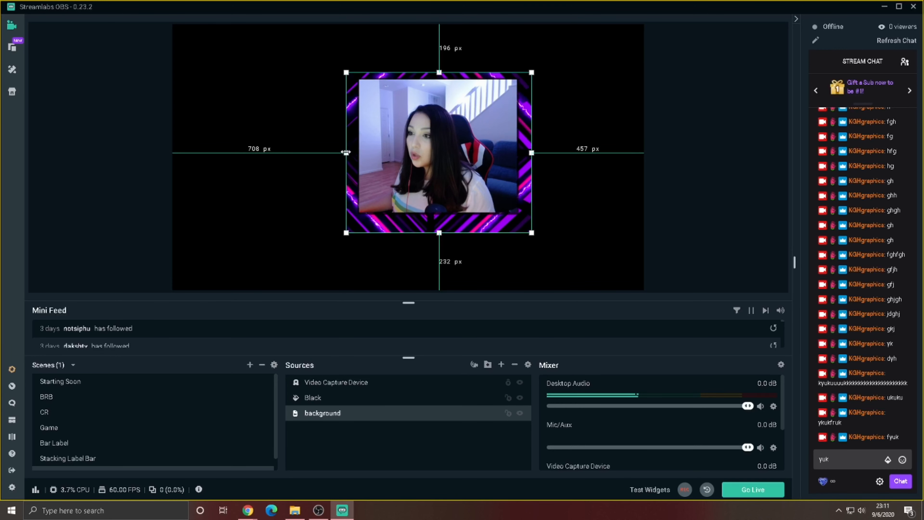
Narrow the background from both sides to leave thin, even side margins around the webcam.
drag(347, 152, 354, 156)
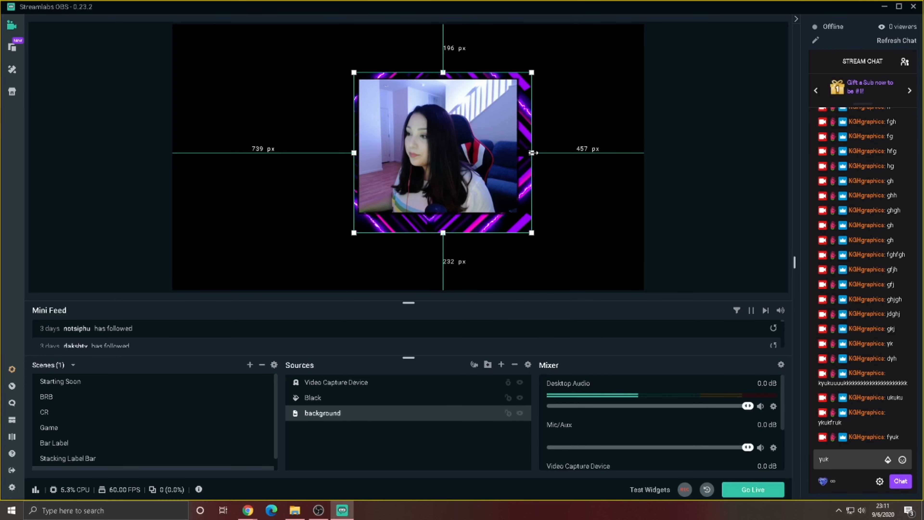
drag(532, 153, 524, 153)
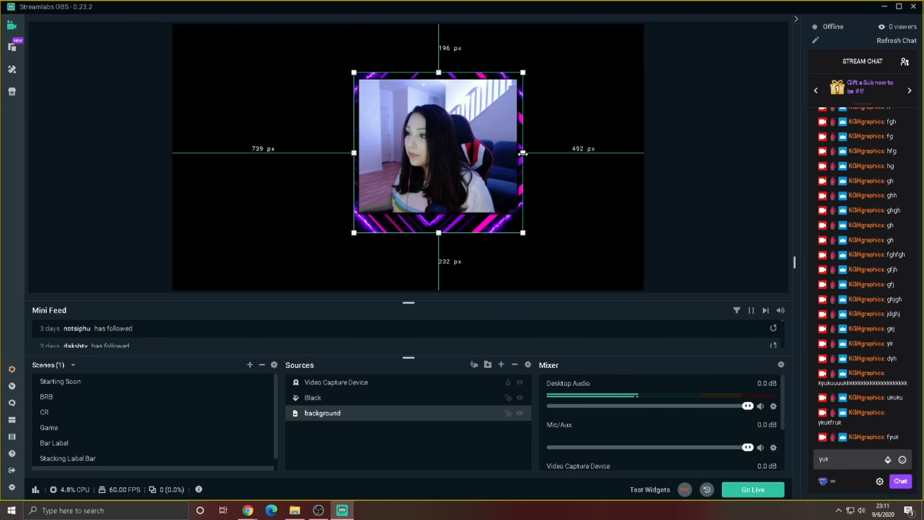
click(658, 245)
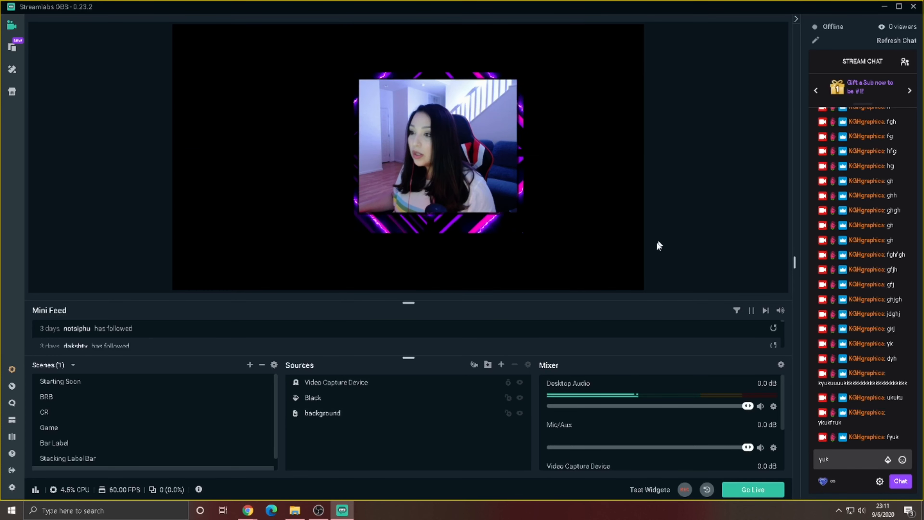
Add the existing NAME text source to the Cam scene and fit it across the webcam's lower edge.
click(501, 364)
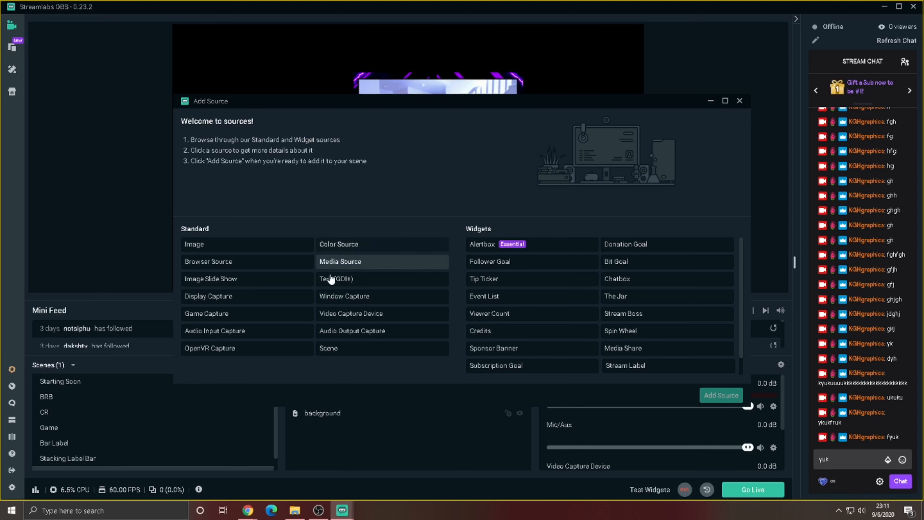
click(351, 280)
click(713, 395)
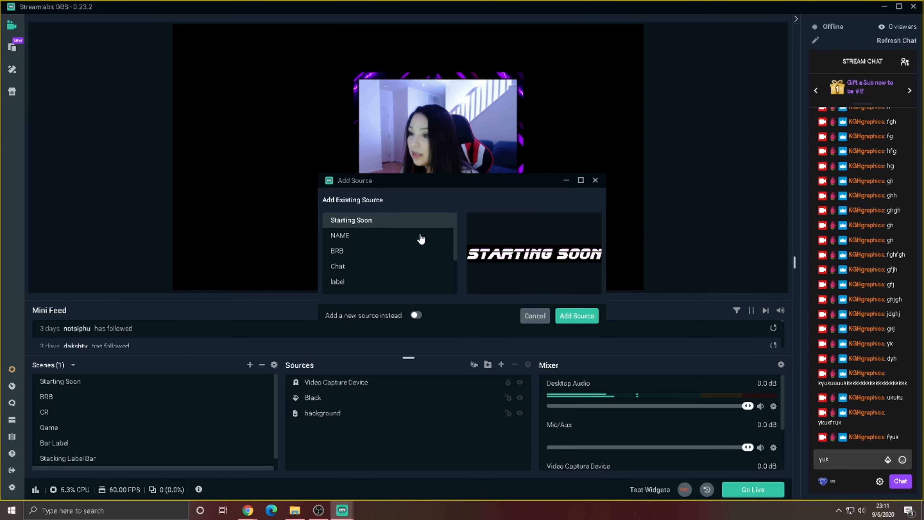
click(397, 239)
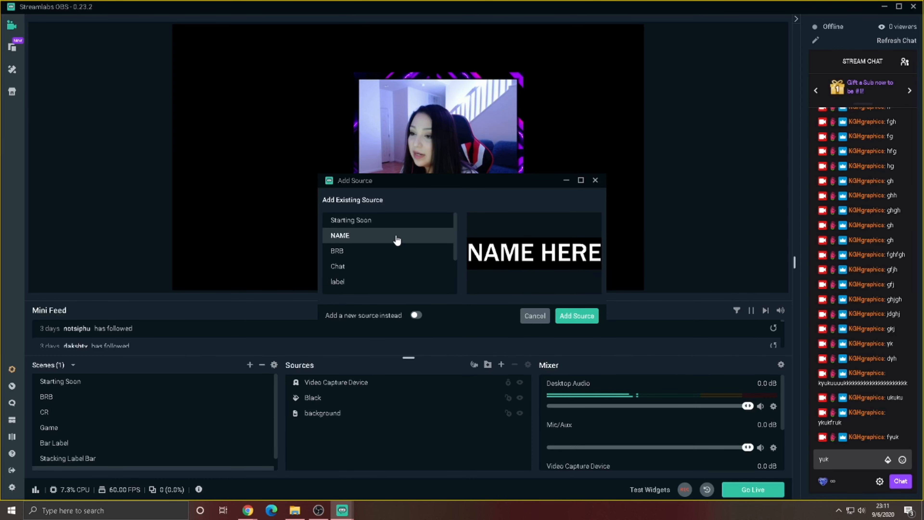
click(588, 315)
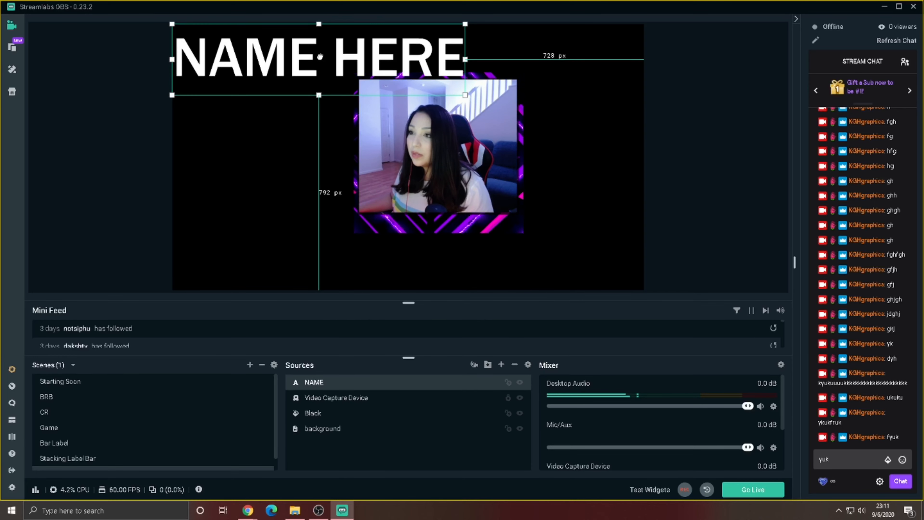
drag(331, 56, 464, 201)
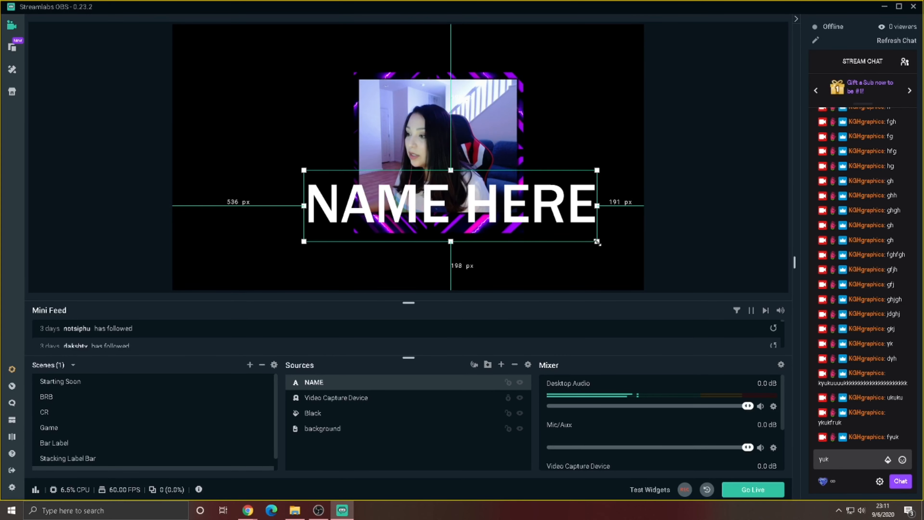
drag(598, 242, 502, 210)
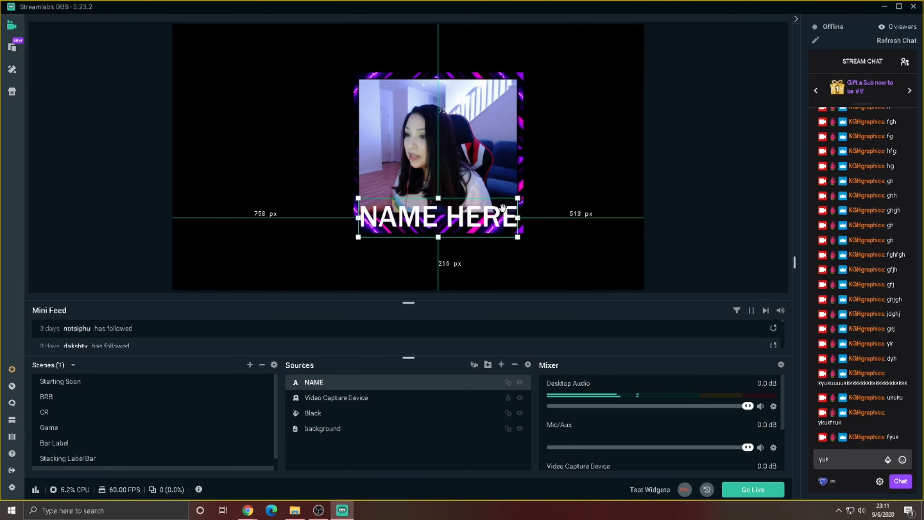
Enable an outline on the NAME text and colour it purple, #bd10e0.
double_click(401, 383)
scroll(482, 350, down, 3)
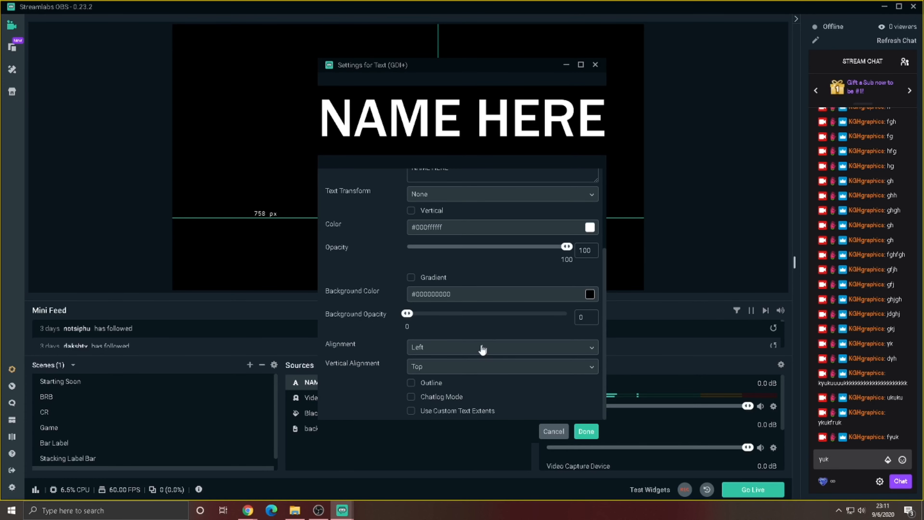
click(410, 382)
scroll(556, 376, down, 1)
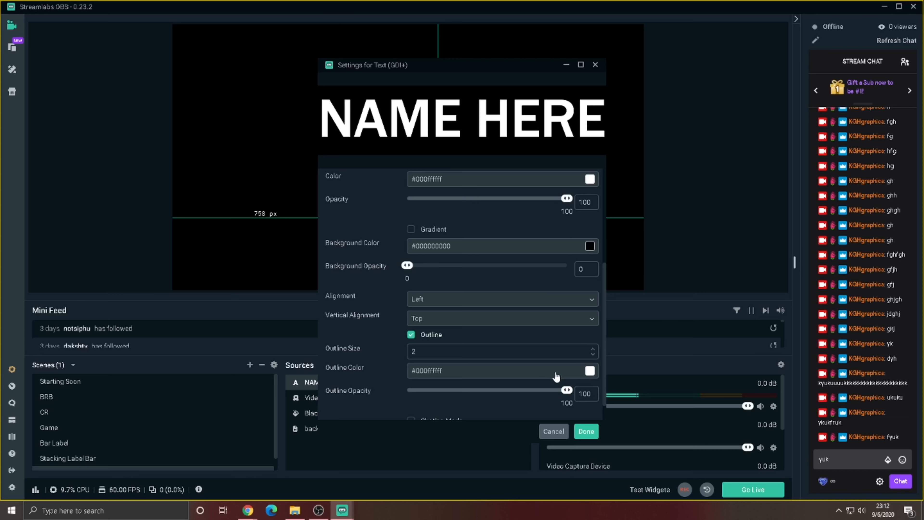
click(589, 370)
scroll(521, 360, down, 3)
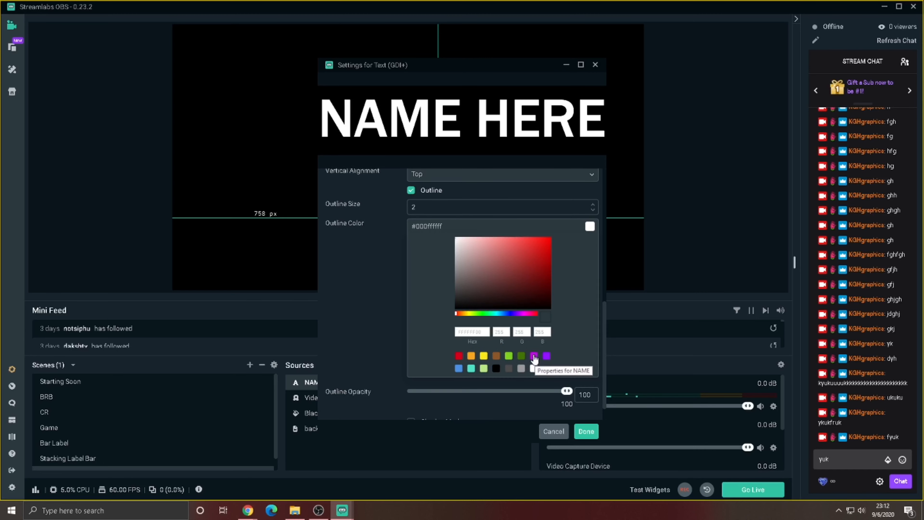
click(545, 356)
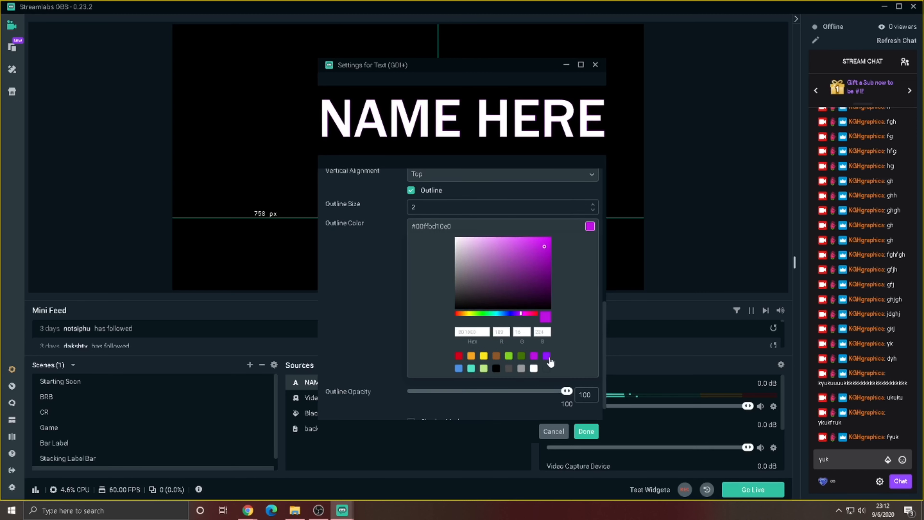
Thicken the NAME text's outline to a size of about 7 and save the text settings.
scroll(550, 361, up, 2)
click(592, 301)
click(592, 301)
click(592, 300)
click(592, 301)
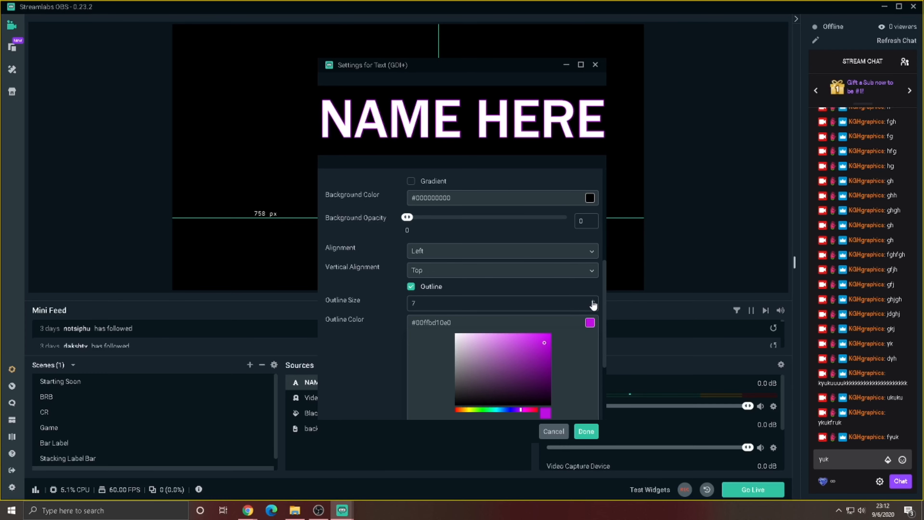
click(592, 300)
click(592, 301)
click(586, 431)
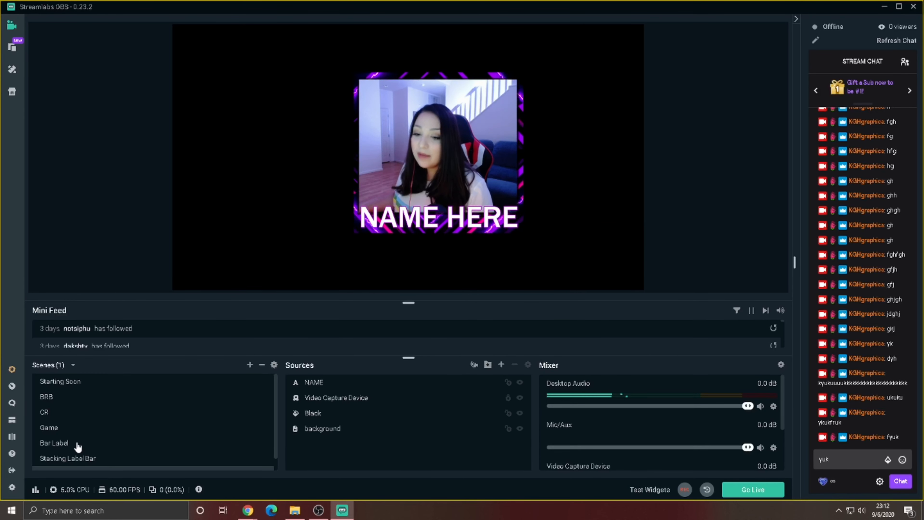
Add the existing Cam scene as a source in the Game scene.
scroll(78, 443, down, 1)
click(73, 420)
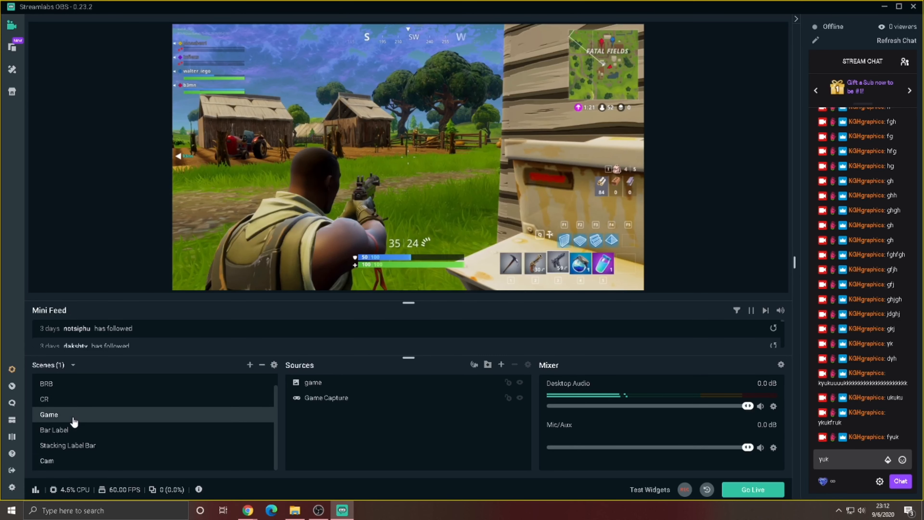
click(501, 364)
click(379, 355)
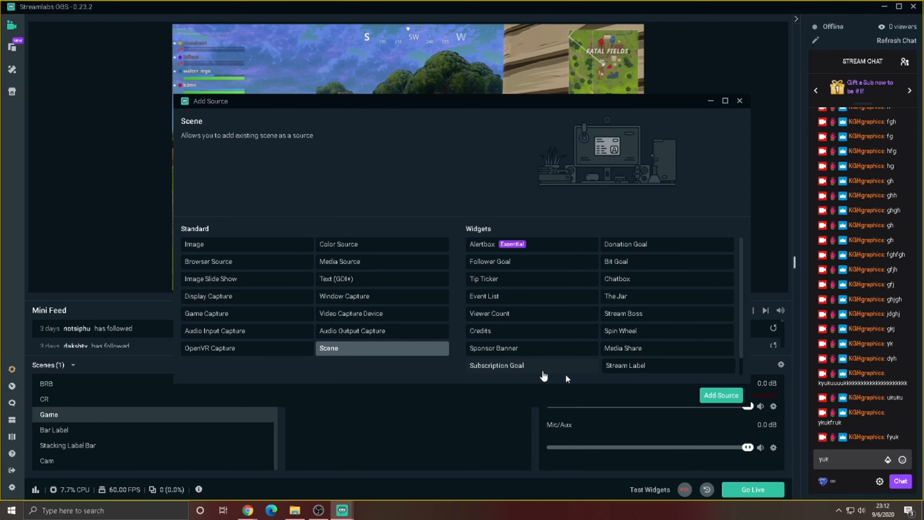
click(721, 396)
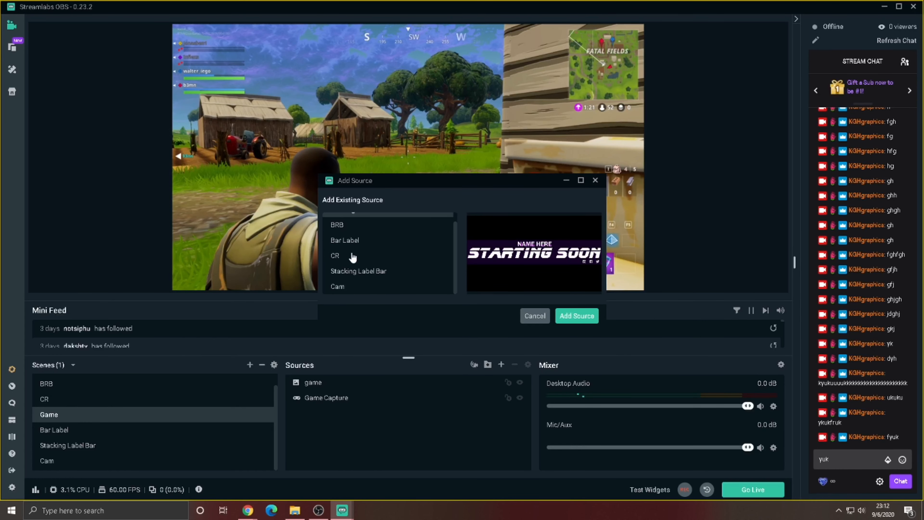
click(339, 286)
click(577, 315)
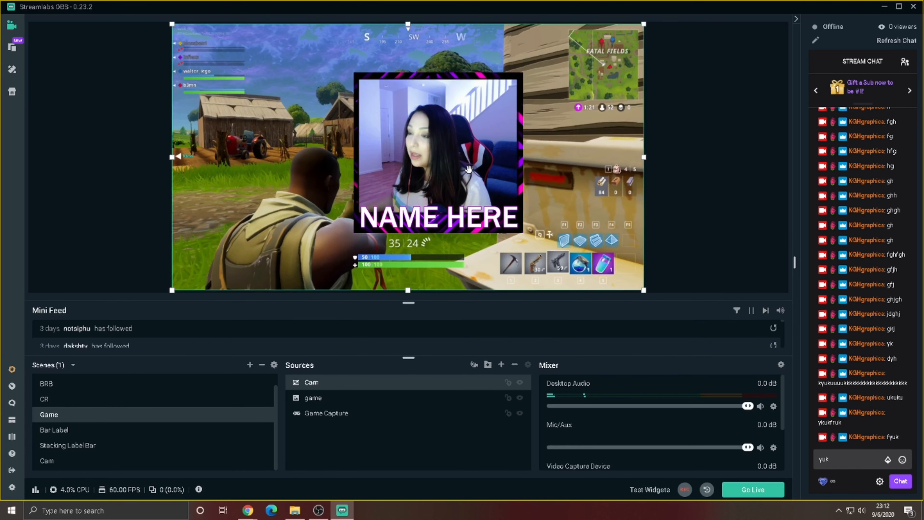
Crop the Cam source on all four sides so its bounds sit close around the webcam border.
mouse_move(448, 177)
mouse_down()
mouse_move(528, 171)
mouse_move(458, 167)
mouse_up()
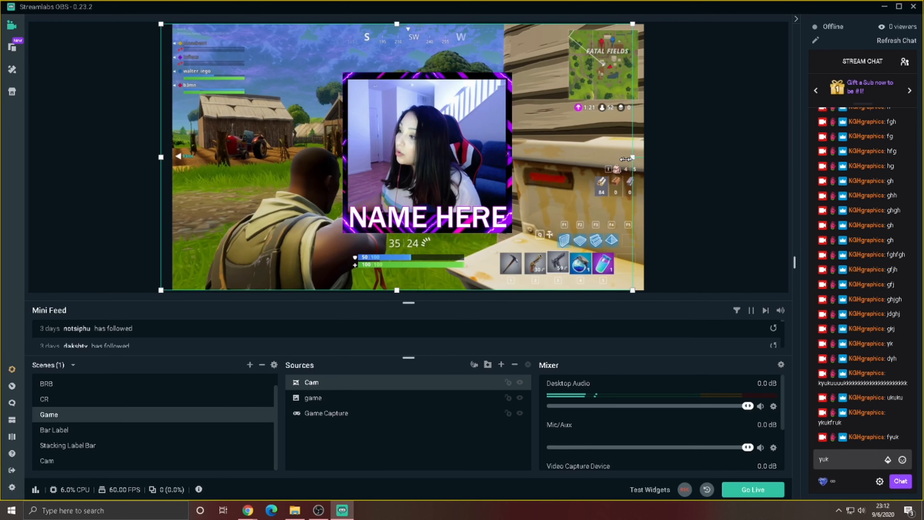
drag(163, 157, 310, 178)
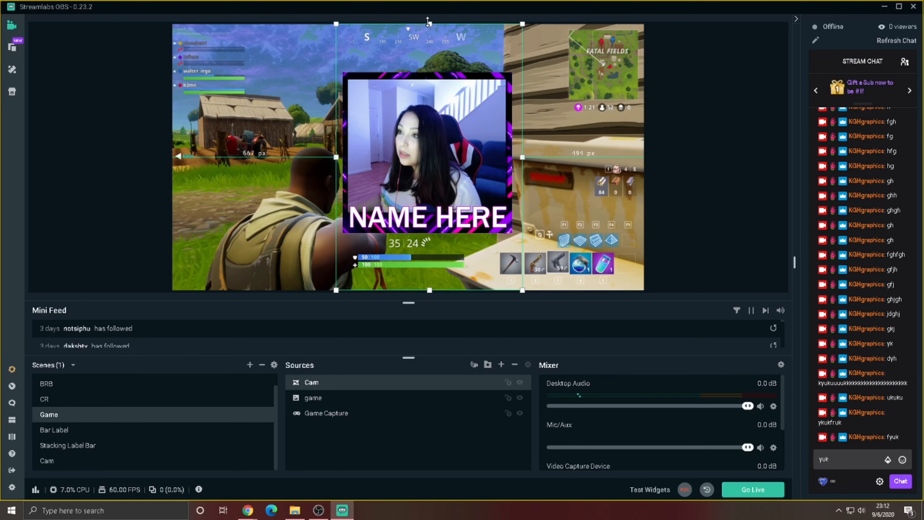
drag(430, 23, 440, 69)
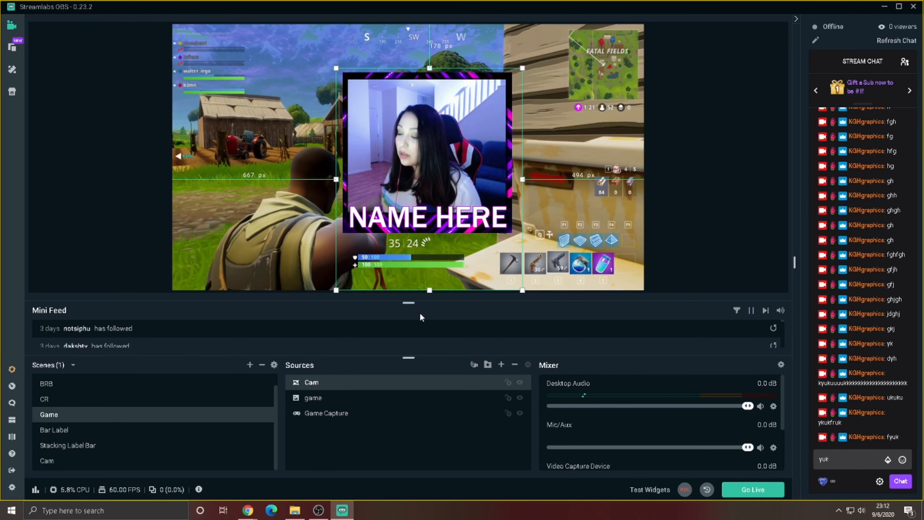
drag(428, 291, 430, 236)
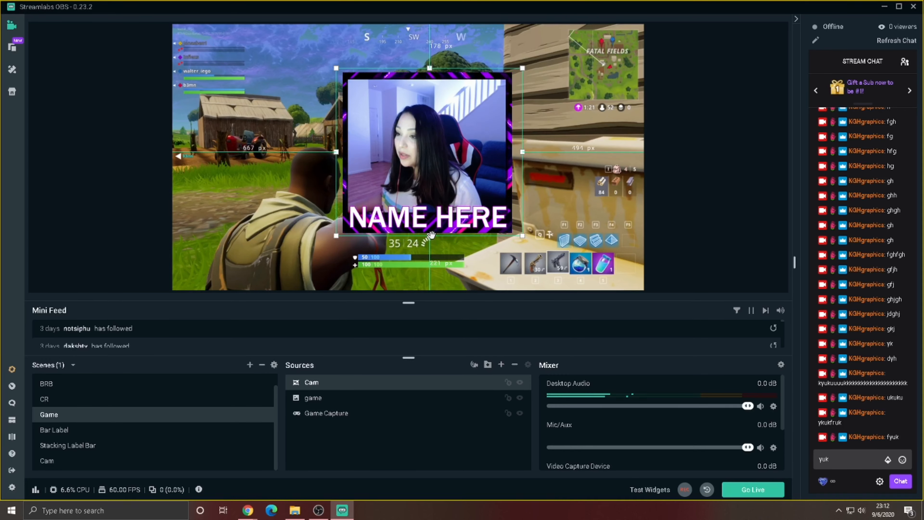
Shrink the Cam source and place it near the lower-left corner of the gameplay image.
drag(523, 238, 266, 128)
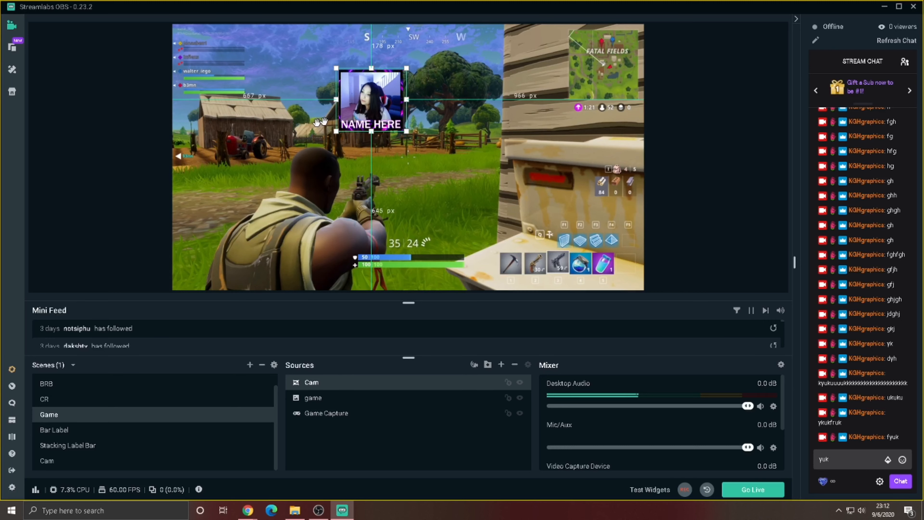
drag(367, 107, 245, 248)
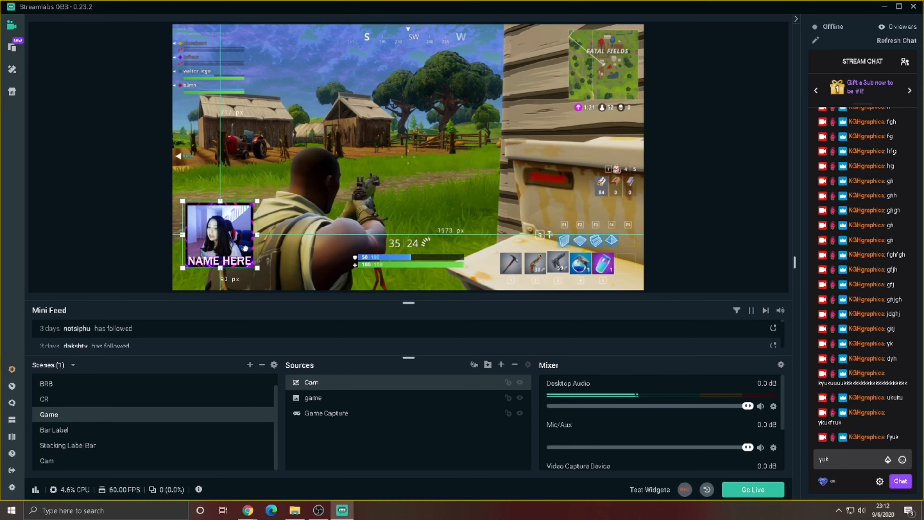
click(674, 233)
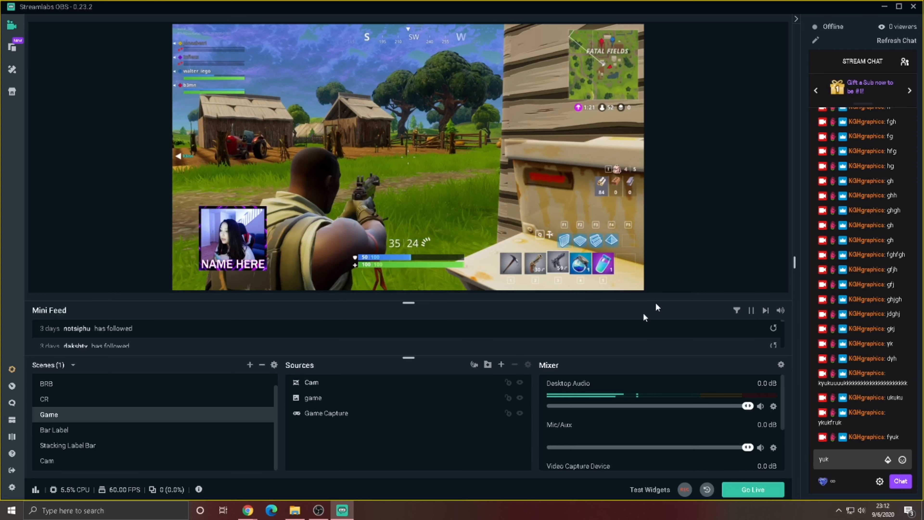
Add the existing Bar Label scene as a source in the Game scene.
click(501, 364)
click(398, 348)
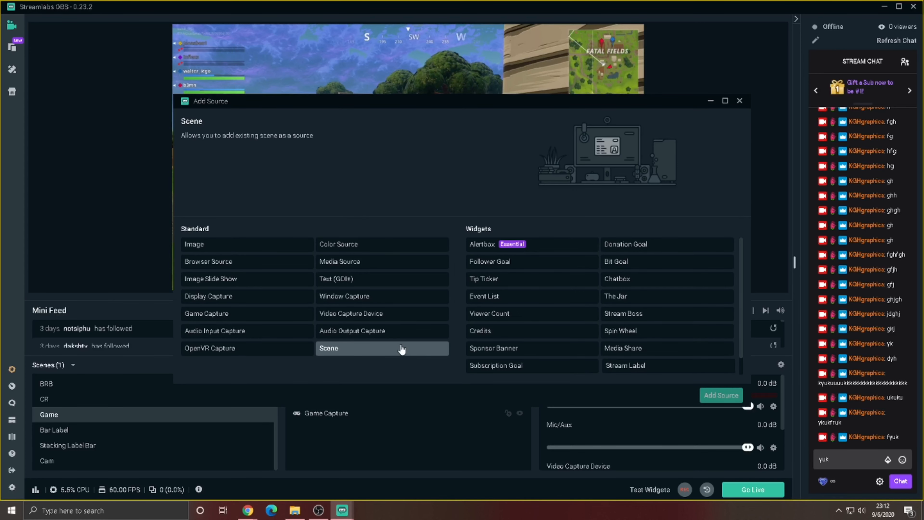
click(716, 392)
scroll(443, 264, down, 2)
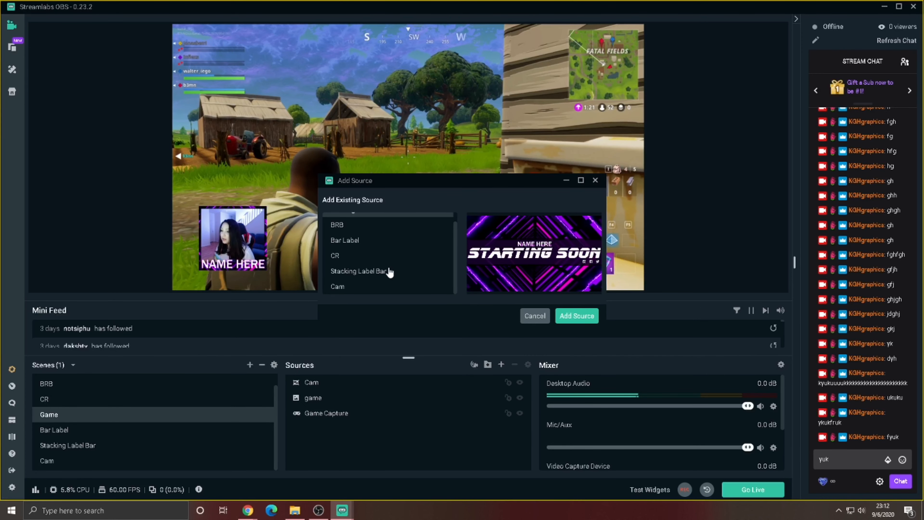
click(380, 273)
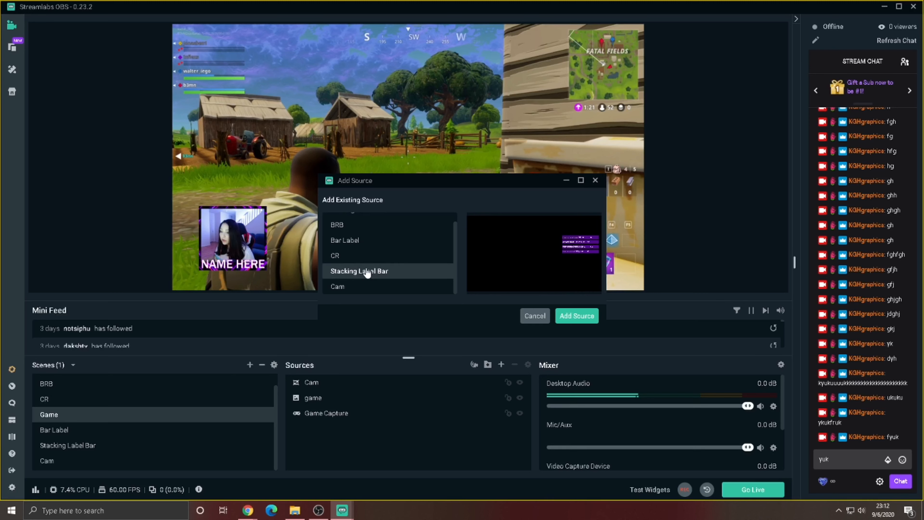
click(371, 247)
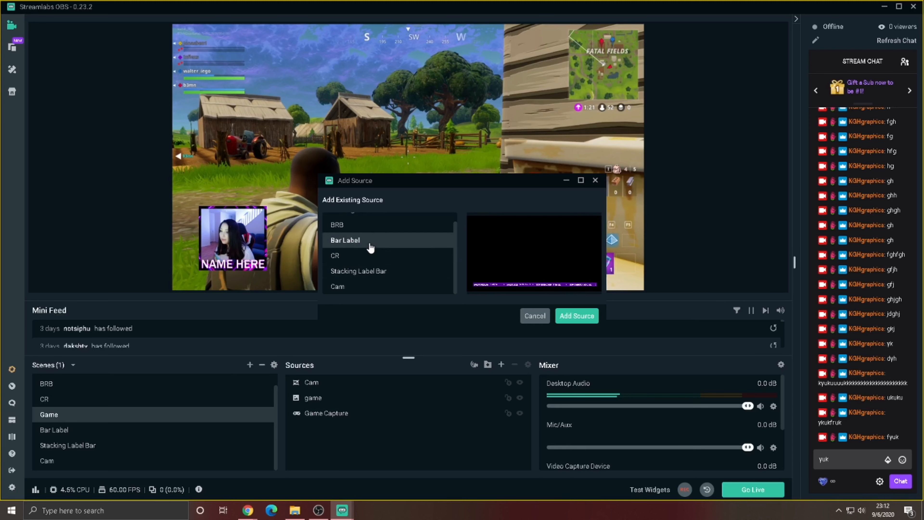
click(583, 316)
click(459, 271)
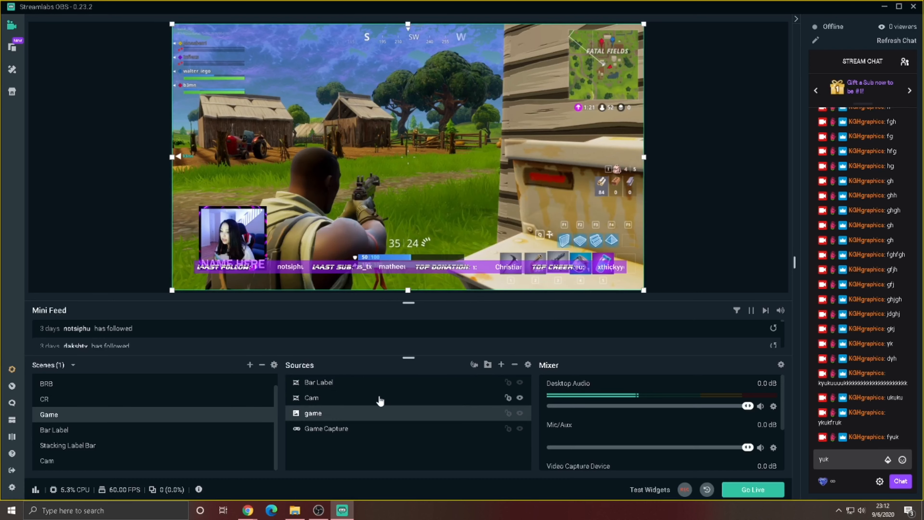
Crop the empty area above the Bar Label, scale the bar down and place it just below the webcam.
click(378, 381)
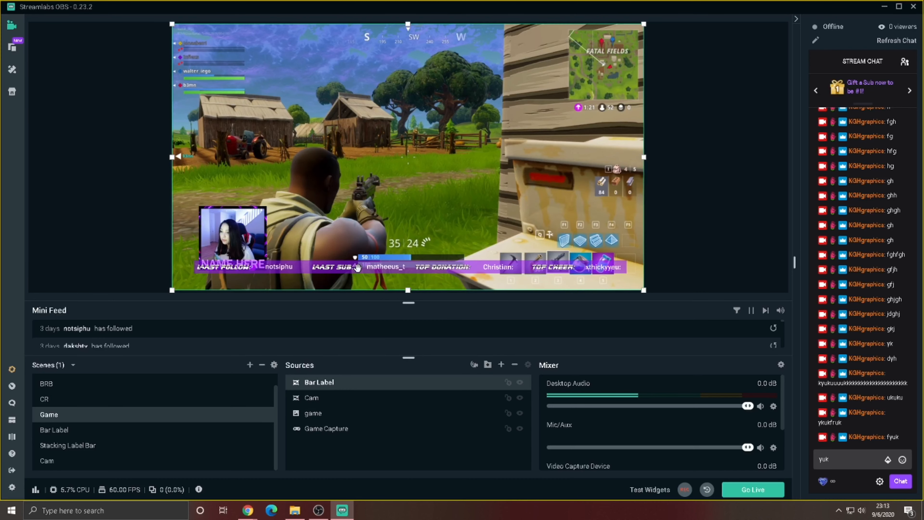
drag(408, 24, 442, 253)
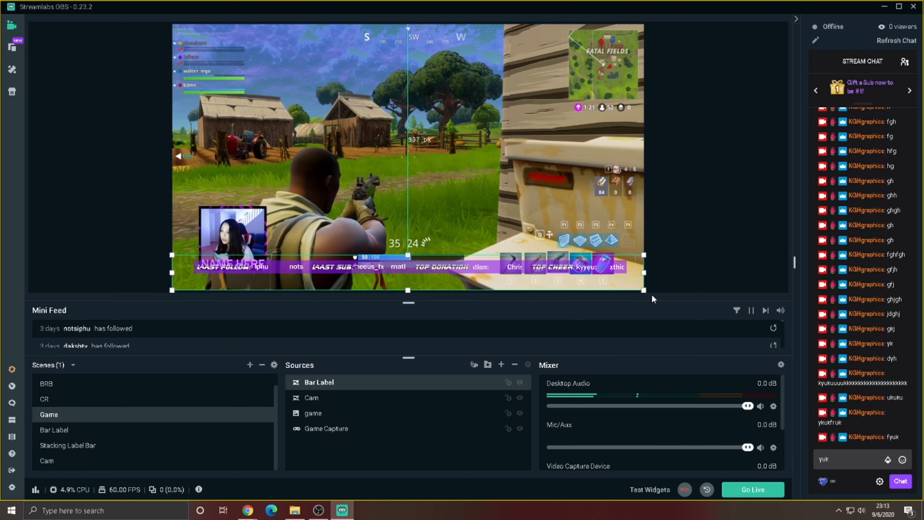
drag(644, 290, 460, 279)
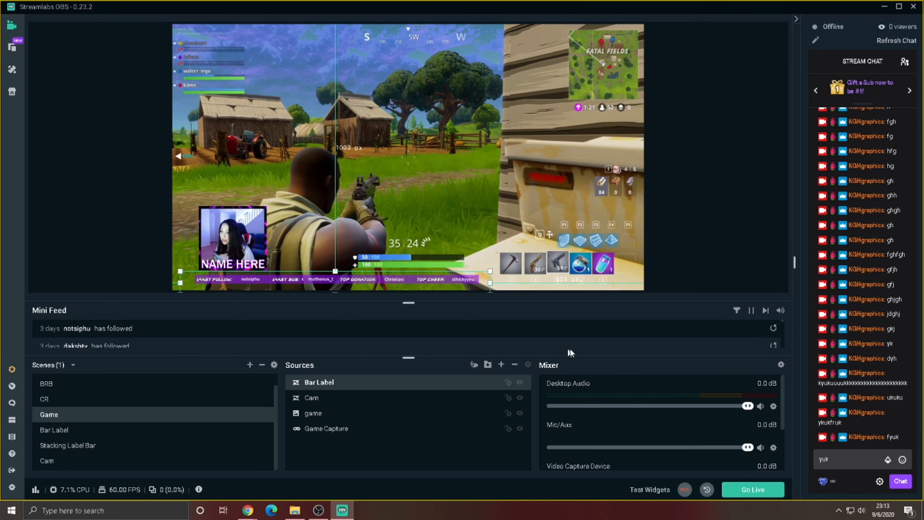
click(697, 248)
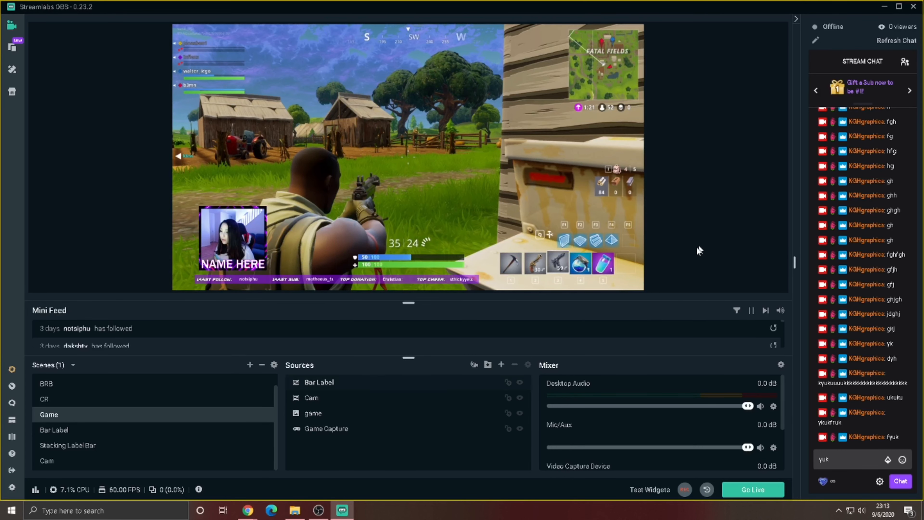
Add the existing Stacking Label Bar scene as a source in the Game scene.
click(501, 366)
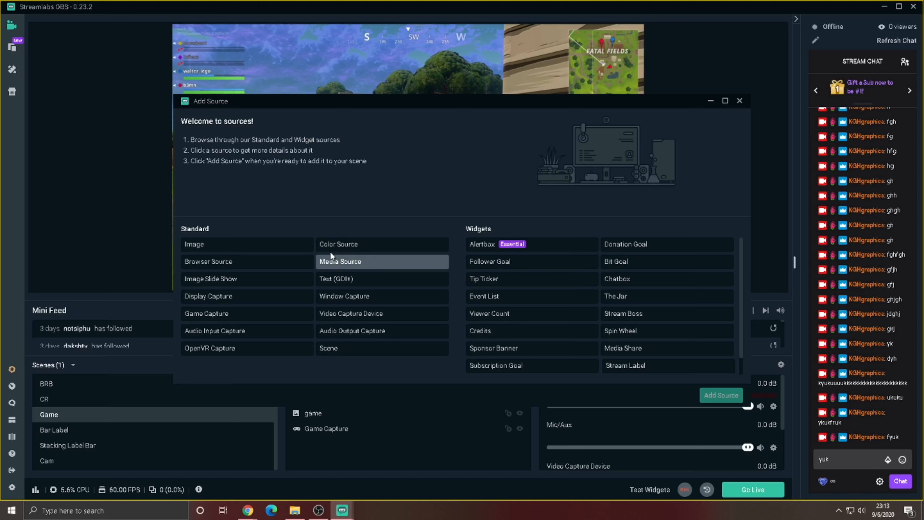
click(359, 349)
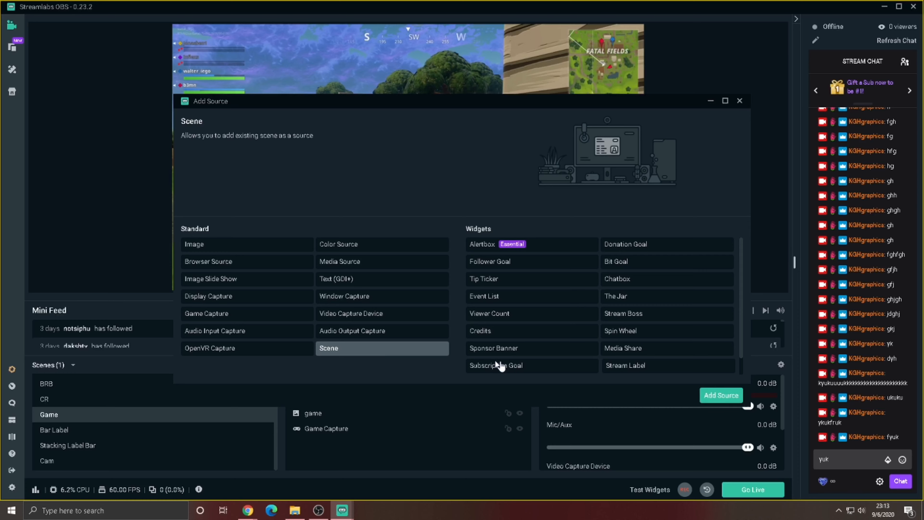
click(725, 398)
click(359, 281)
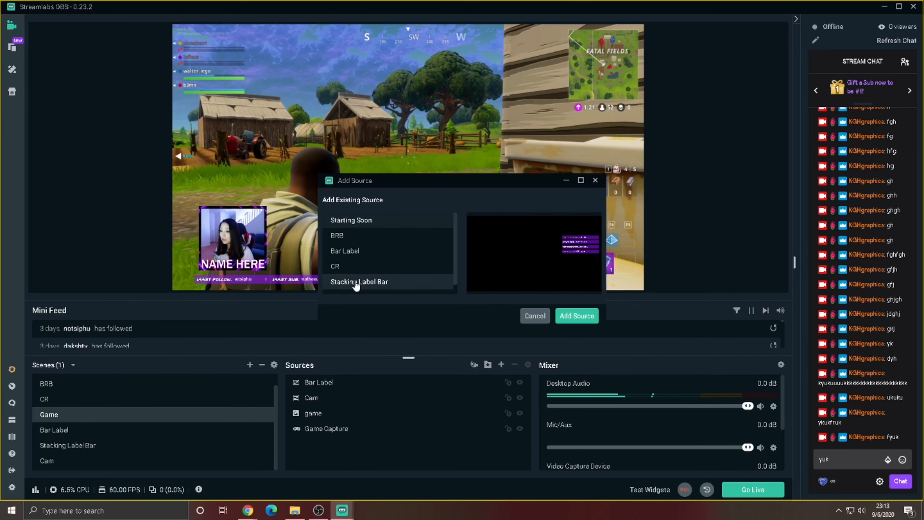
click(577, 315)
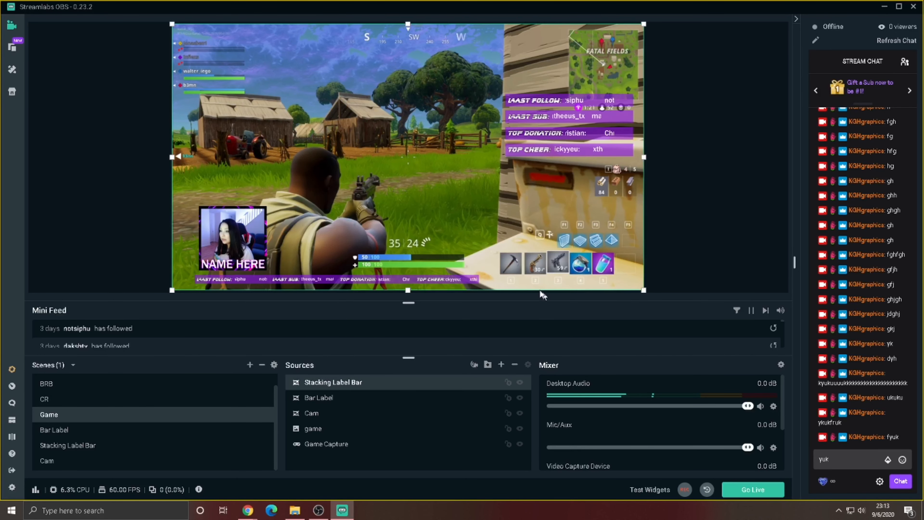
Lock the game image source so it cannot be selected in the preview.
click(539, 177)
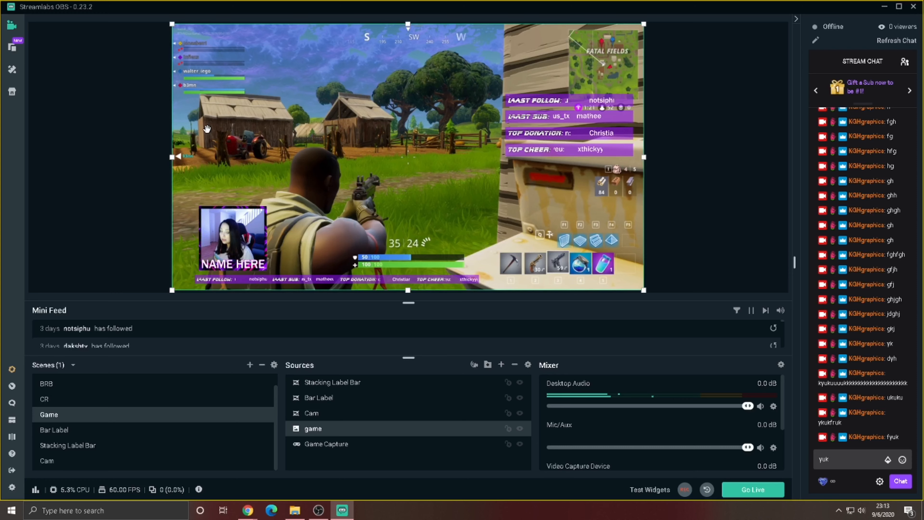
drag(172, 157, 175, 175)
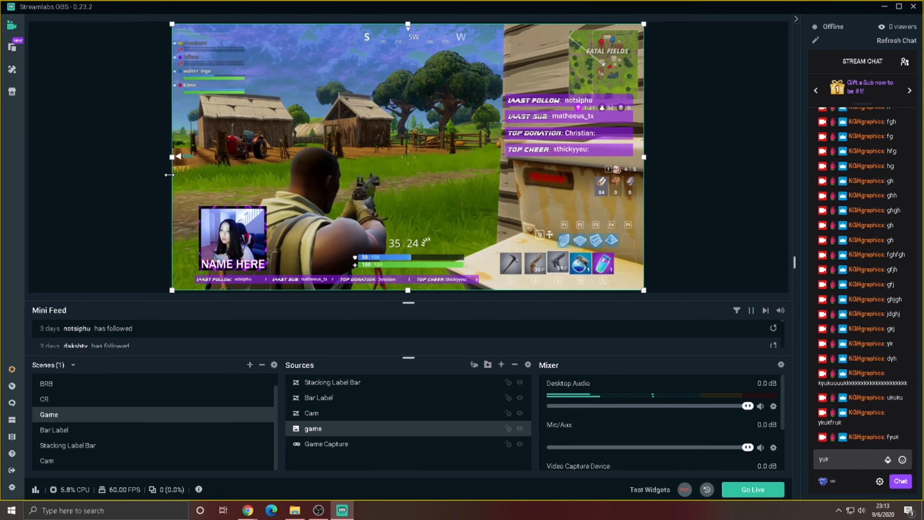
click(509, 428)
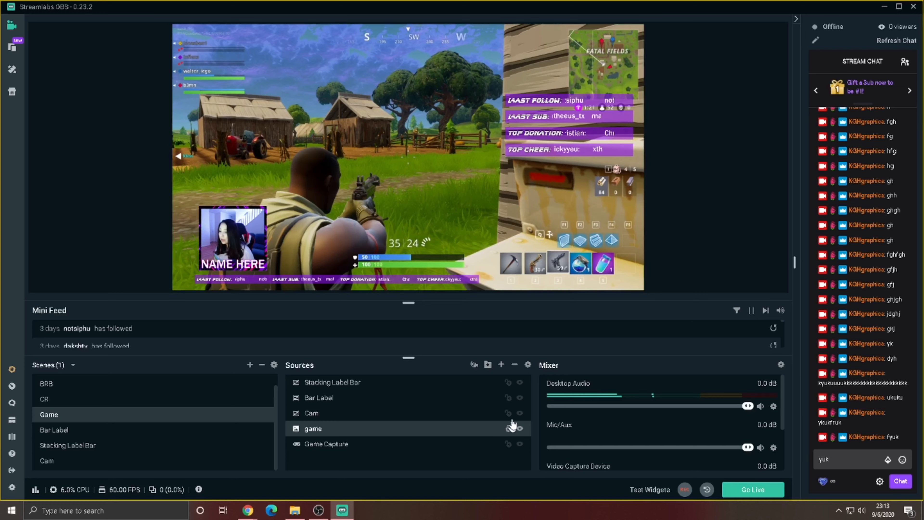
Crop the empty area beside the Stacking Label Bar's labels, scale the source down and move it toward the webcam.
click(590, 131)
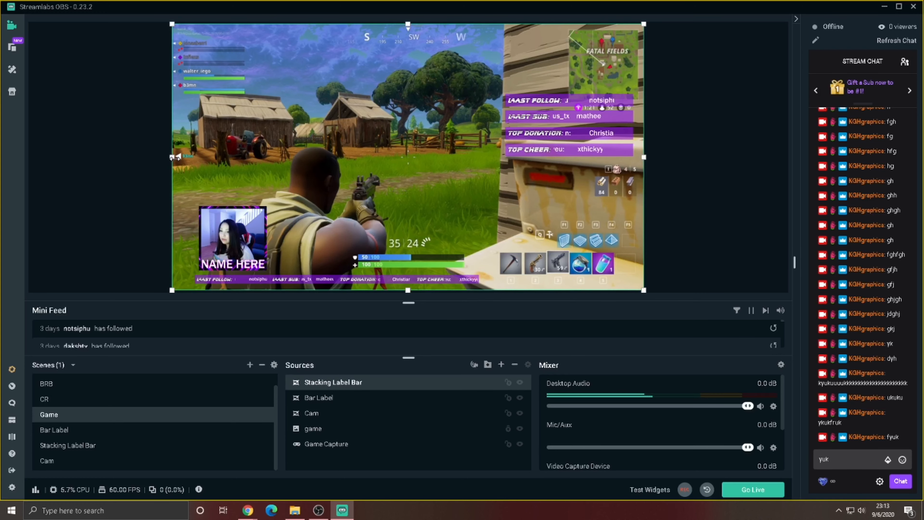
drag(249, 163, 501, 171)
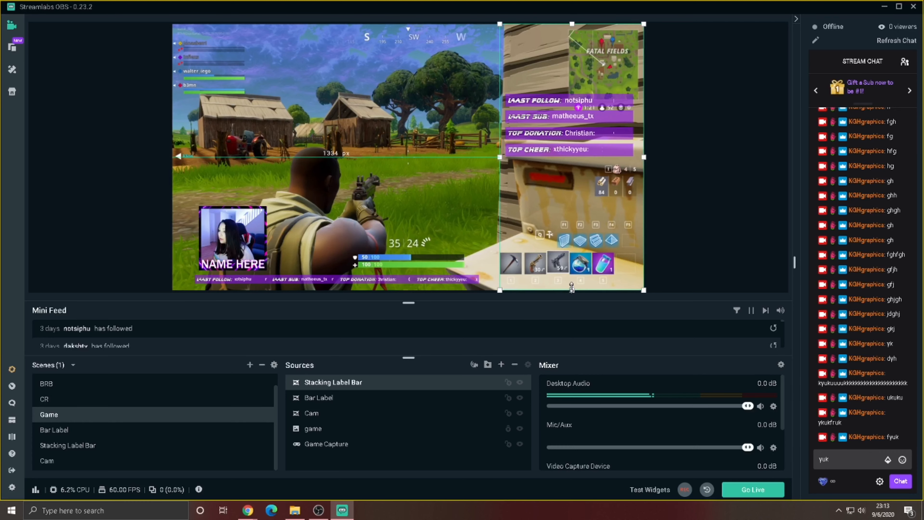
drag(571, 288, 577, 206)
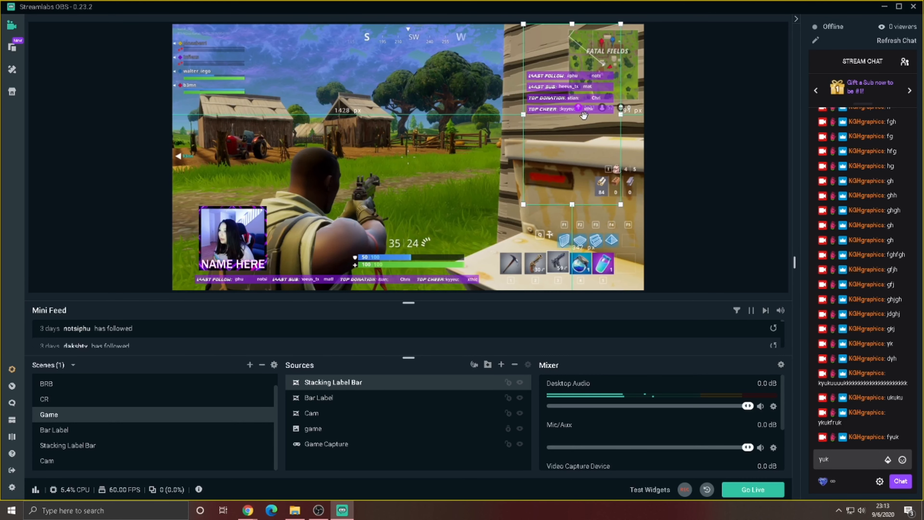
drag(584, 115, 251, 181)
Enlarge the Cam slightly and move it to the gameplay's left edge, with the Stacking Label Bar directly beneath it, clear of the Bar Label.
drag(341, 279, 500, 136)
drag(253, 160, 410, 180)
drag(254, 214, 238, 155)
drag(257, 216, 252, 189)
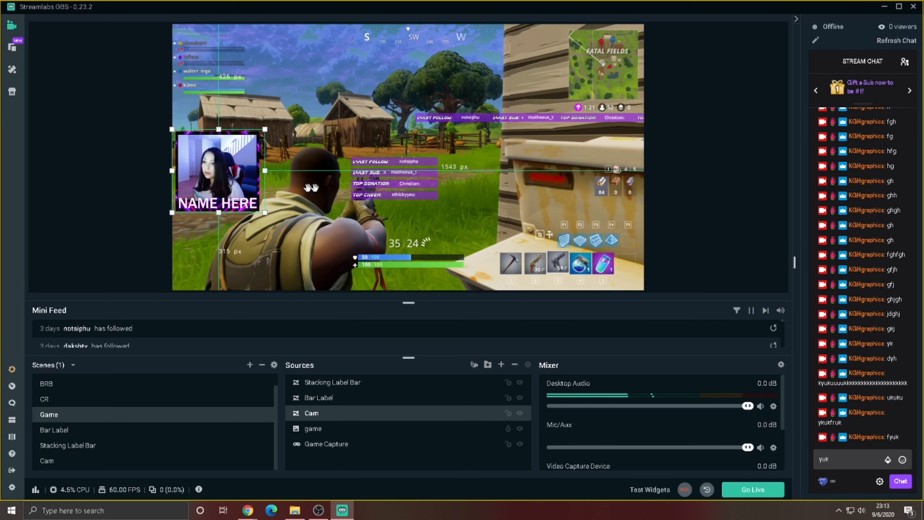
drag(422, 188, 247, 245)
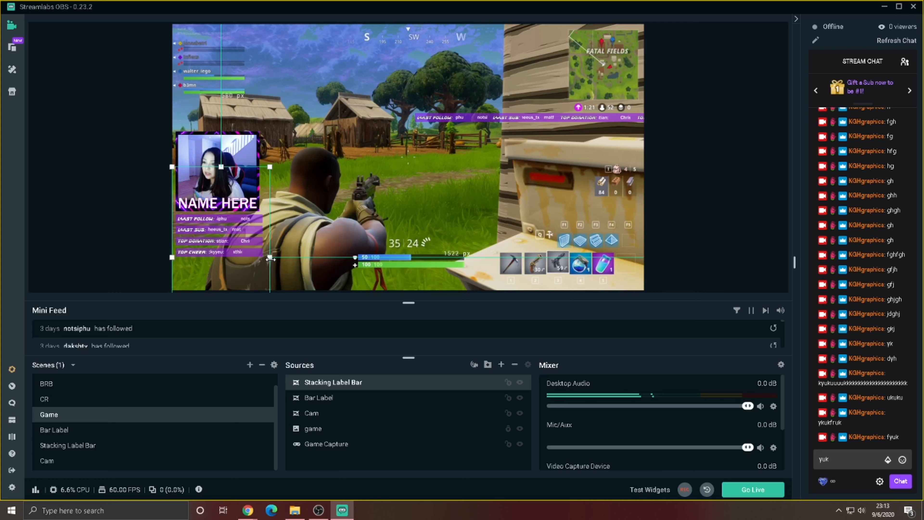
Remove the Bar Label source from the Game scene.
click(325, 224)
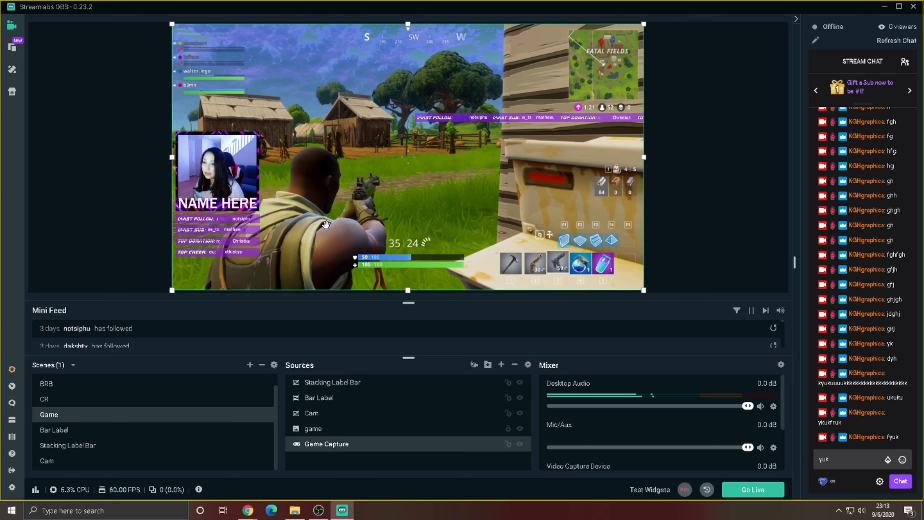
click(559, 124)
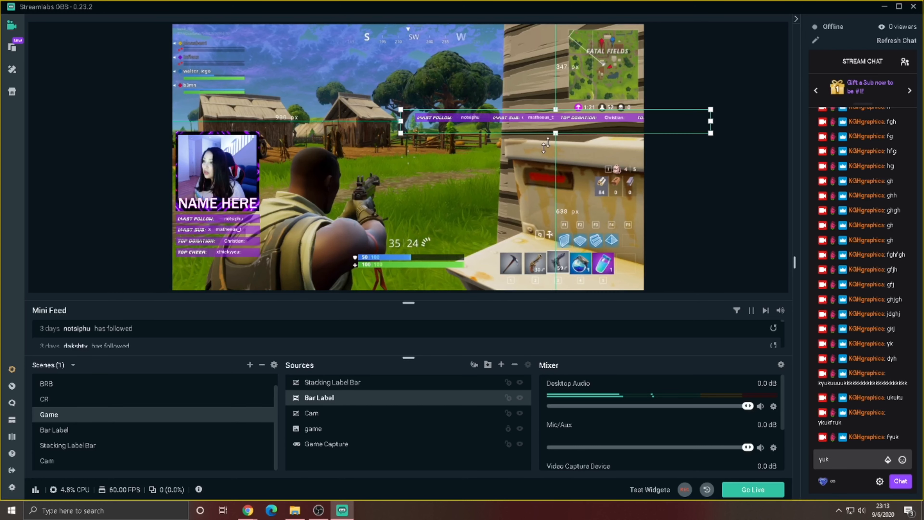
right_click(384, 397)
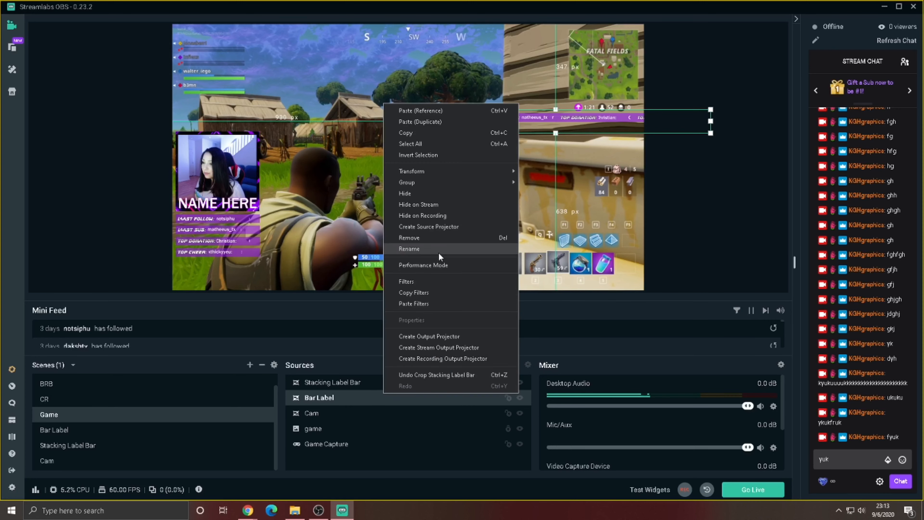
click(439, 241)
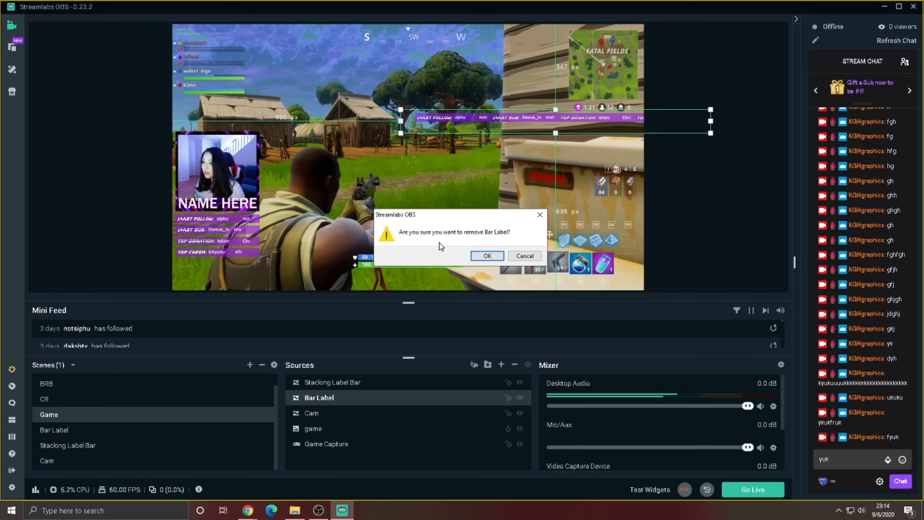
click(484, 256)
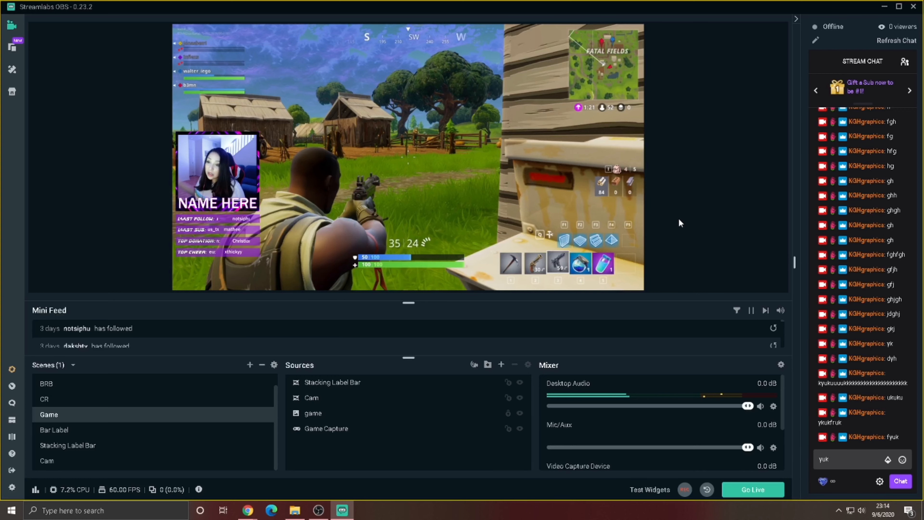
Add an Alertbox widget to the Game scene with its default name and settings, and place it near the gameplay's top centre.
click(501, 365)
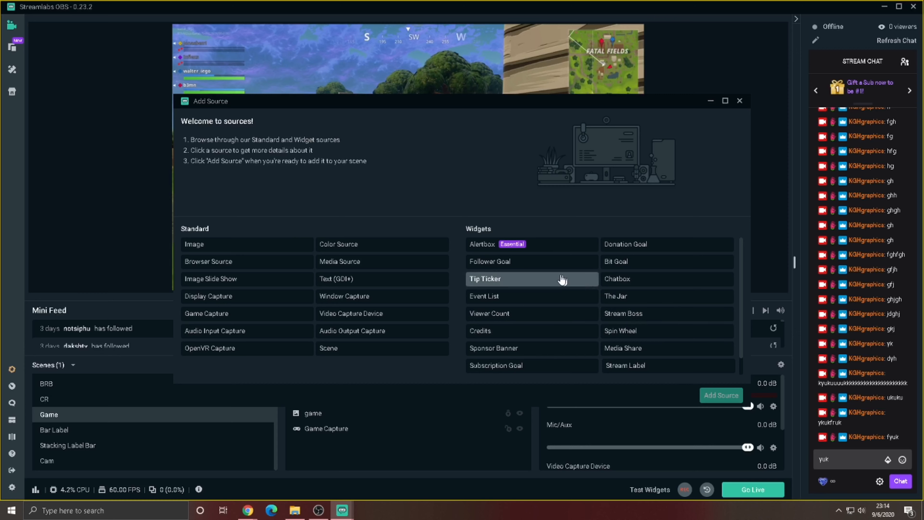
click(549, 244)
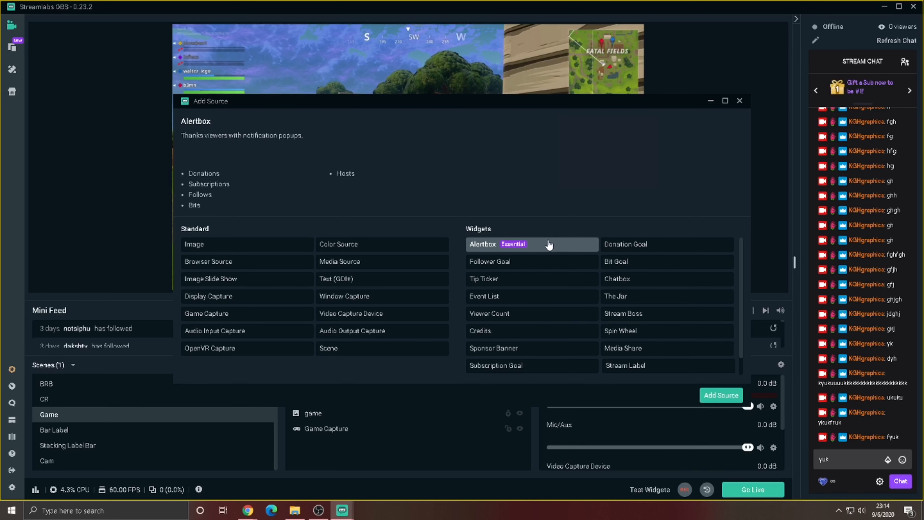
click(742, 394)
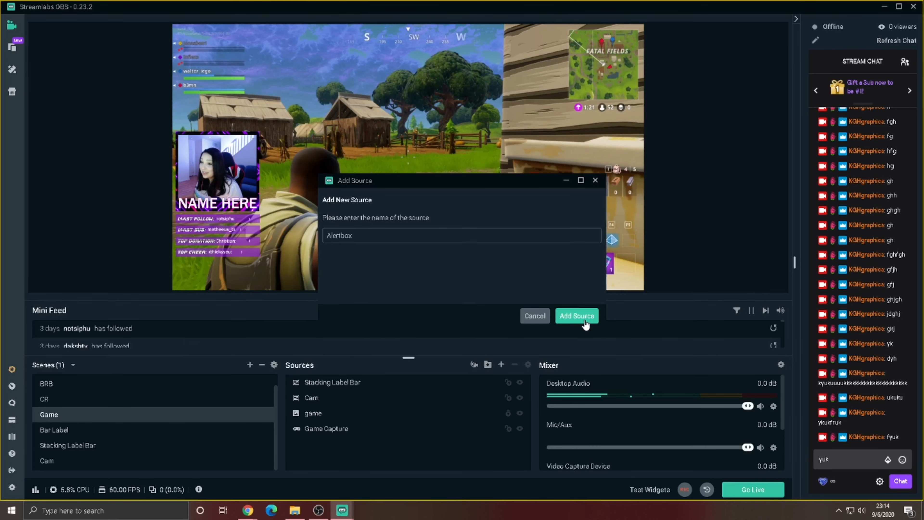
click(577, 316)
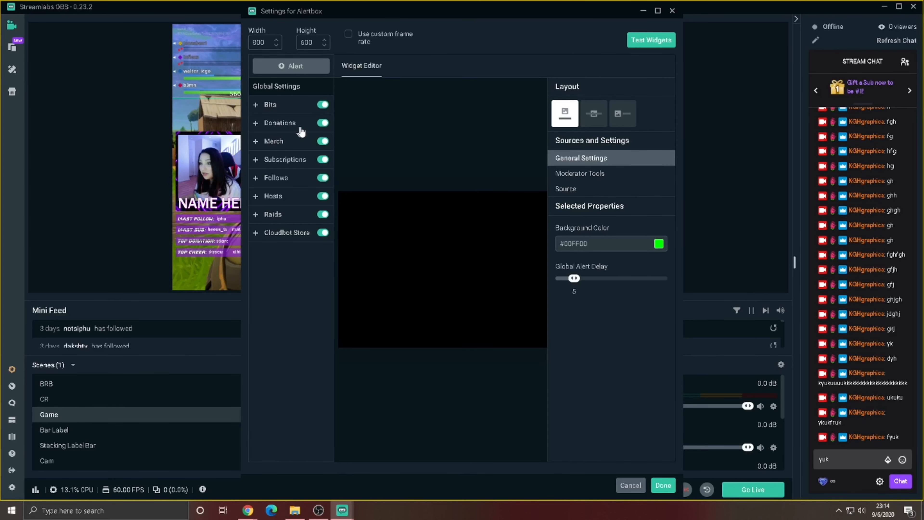
click(256, 105)
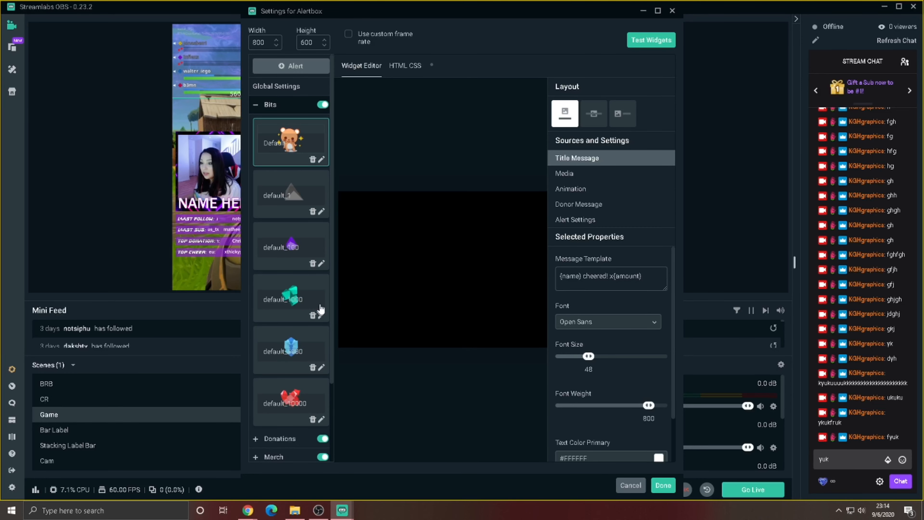
click(663, 485)
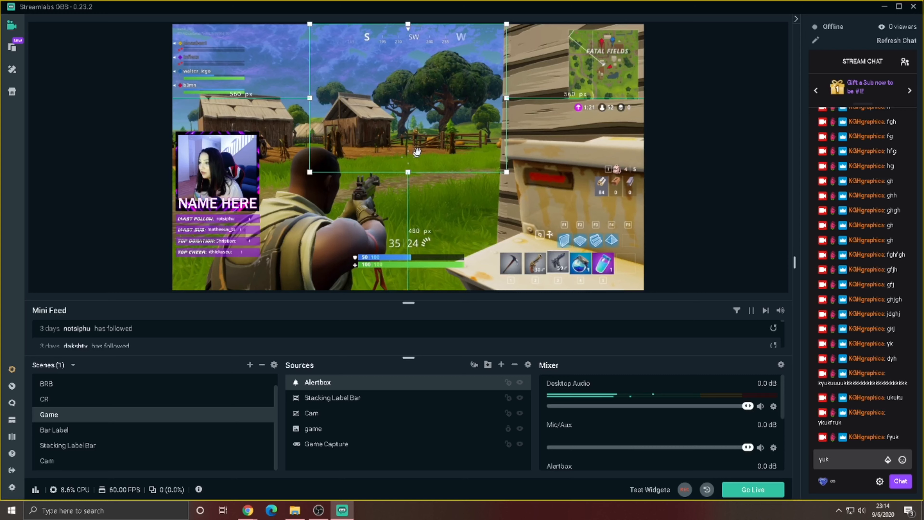
drag(417, 152, 436, 143)
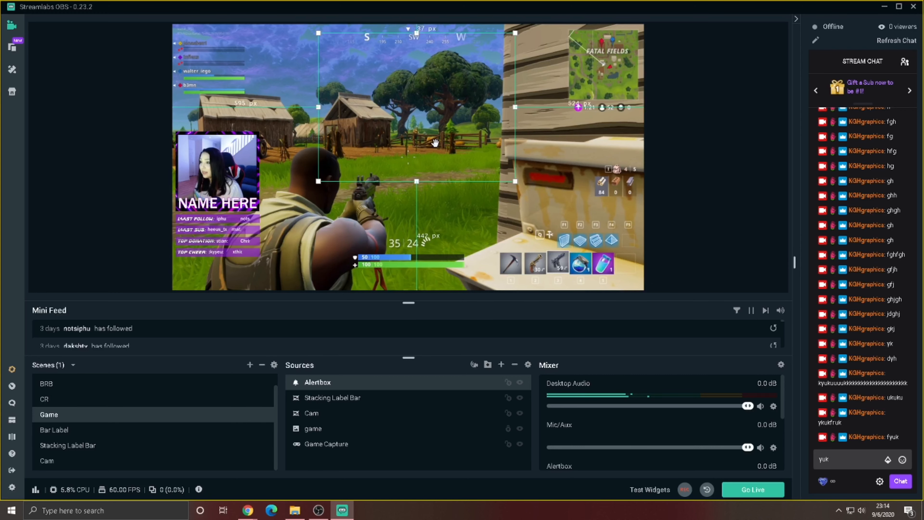
Trigger test subscription, follow and donation alerts in the Game scene, and scale the Alertbox down slightly.
click(657, 490)
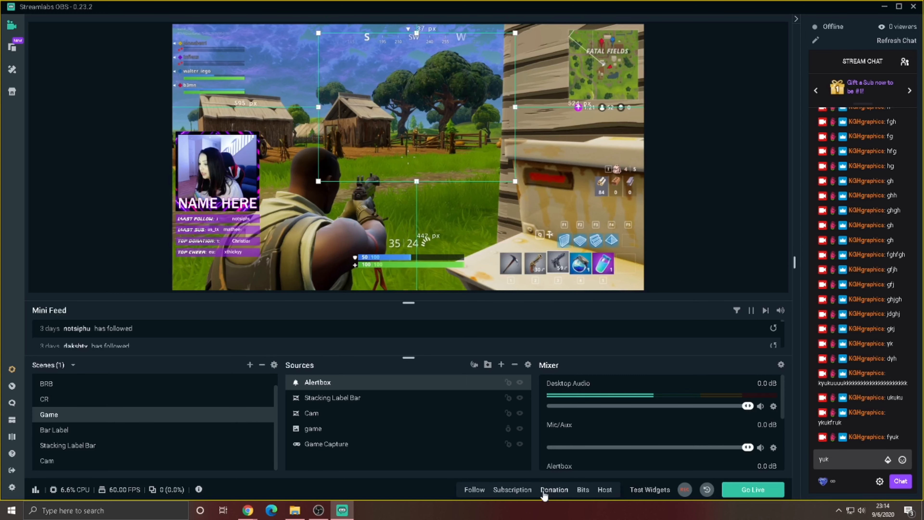
click(513, 489)
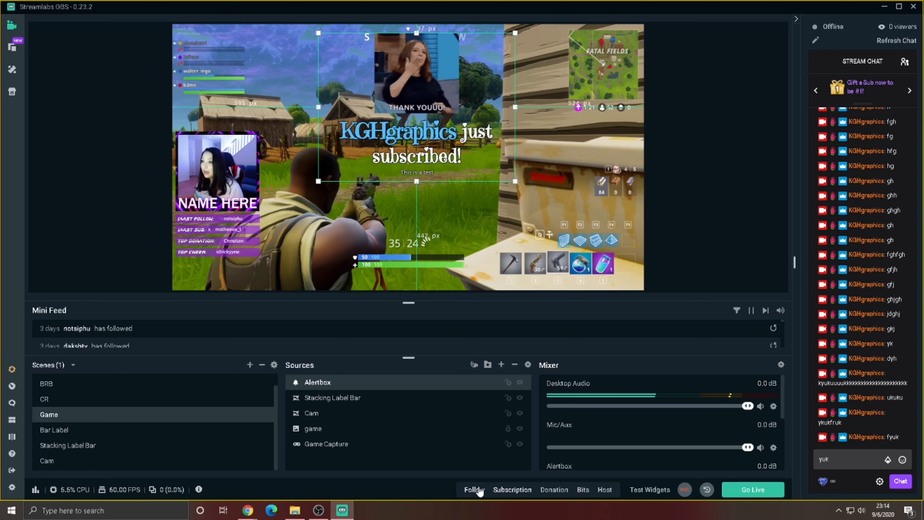
click(476, 490)
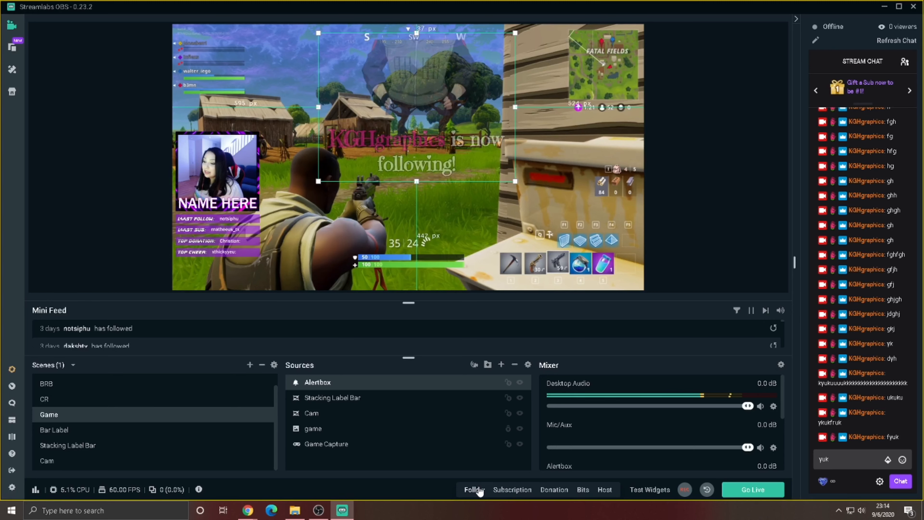
click(575, 490)
click(554, 490)
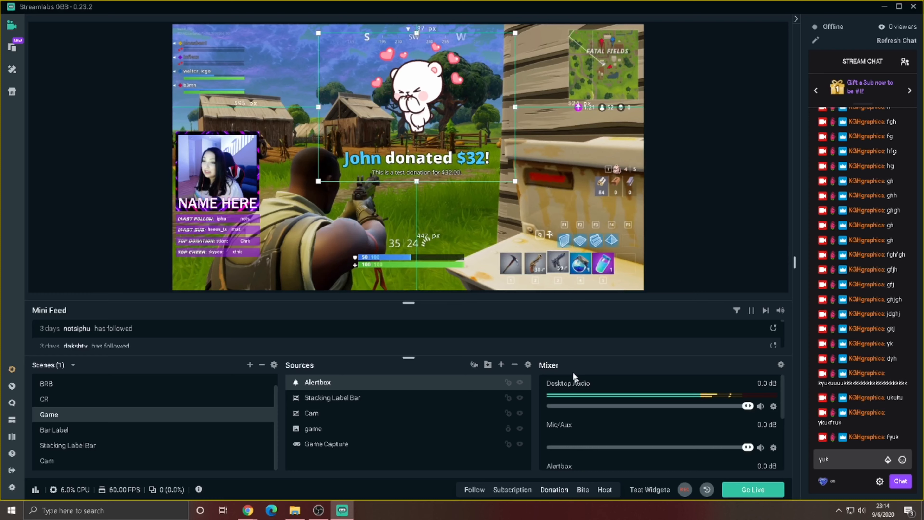
drag(515, 182, 437, 114)
click(677, 200)
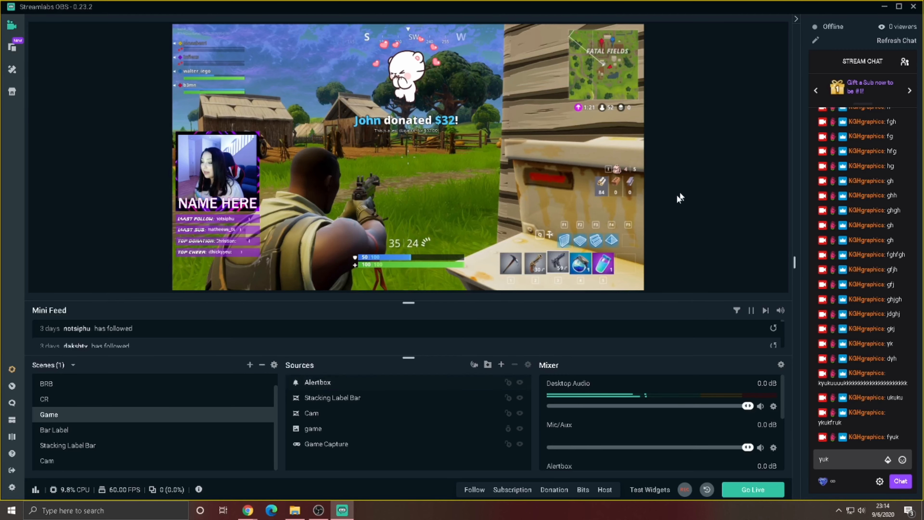
Add the existing Alertbox to the CR scene and centre it over the upper part of the middle gameplay column.
click(120, 399)
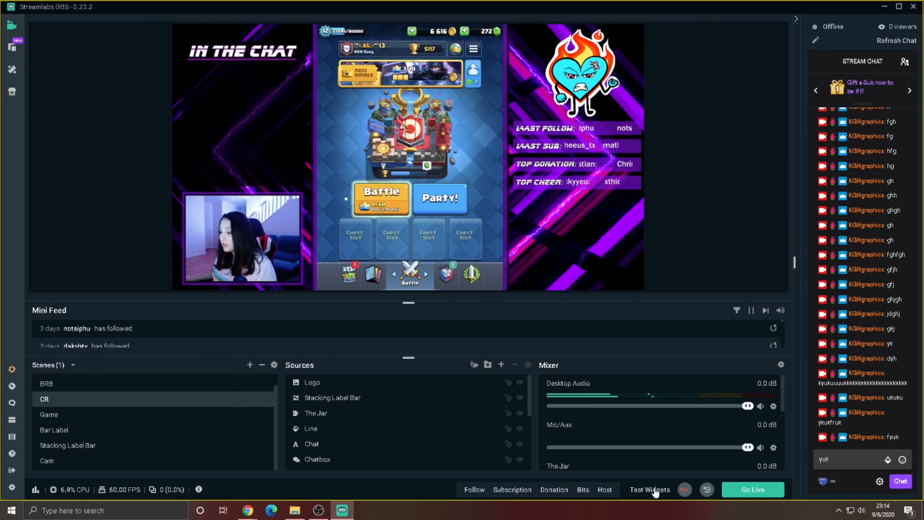
click(501, 364)
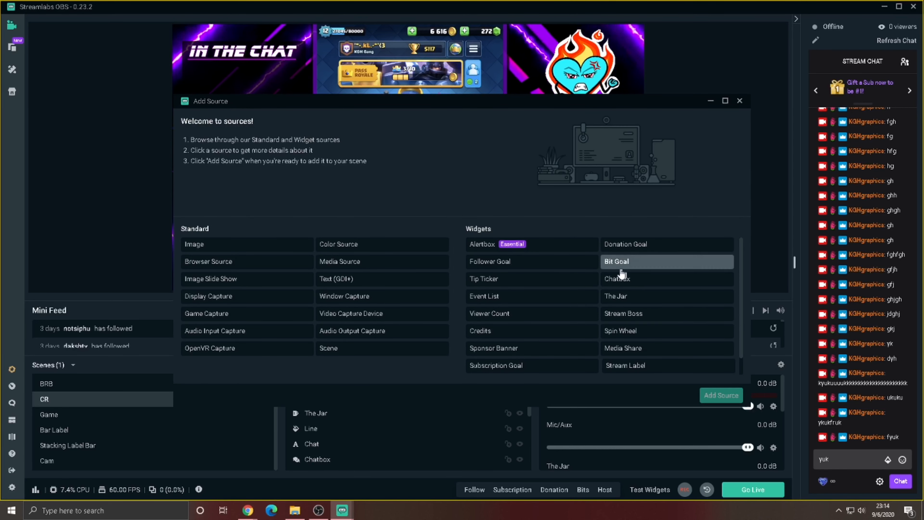
click(544, 246)
click(720, 395)
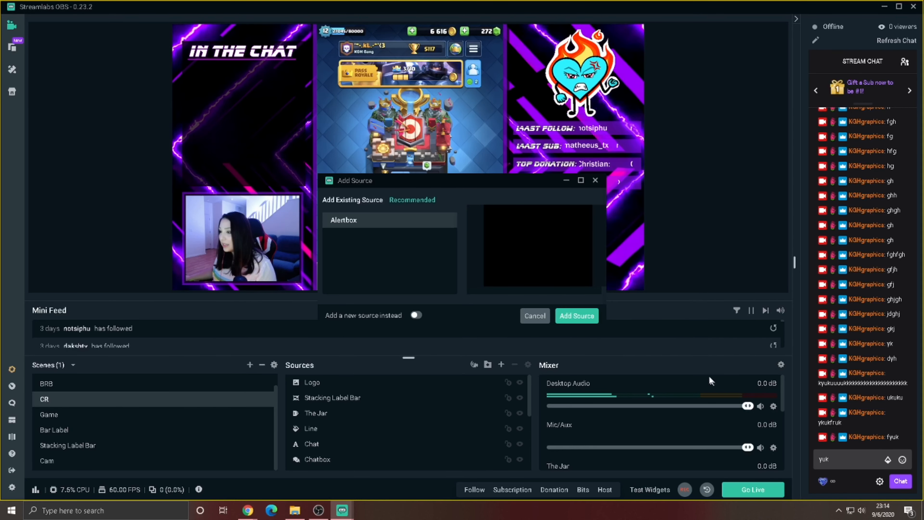
click(576, 316)
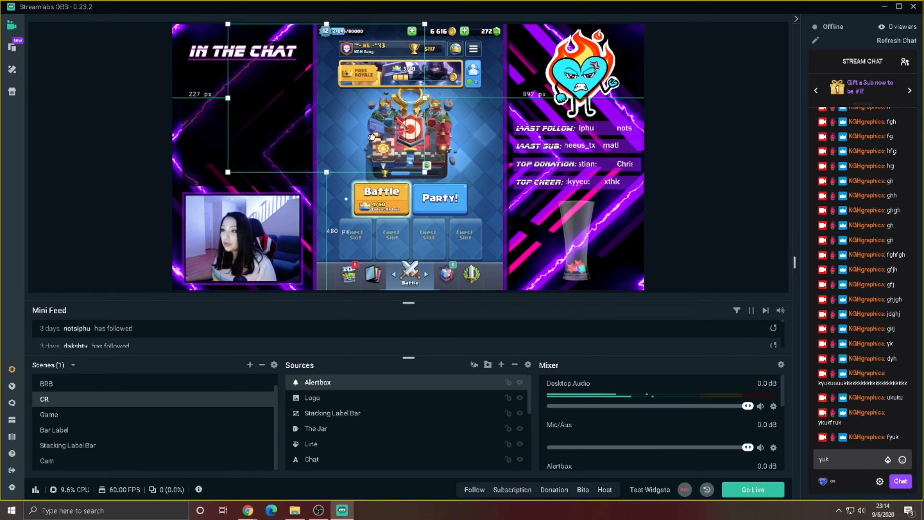
drag(445, 135, 442, 135)
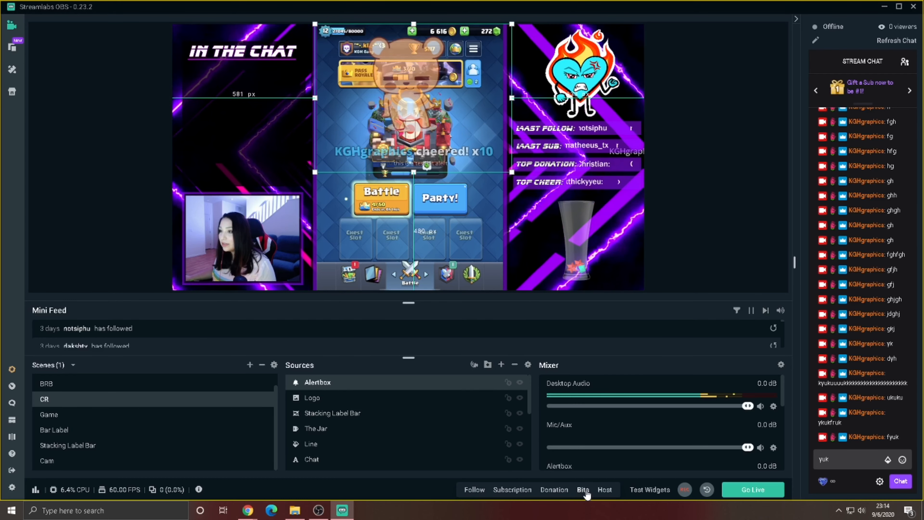
drag(425, 146, 460, 141)
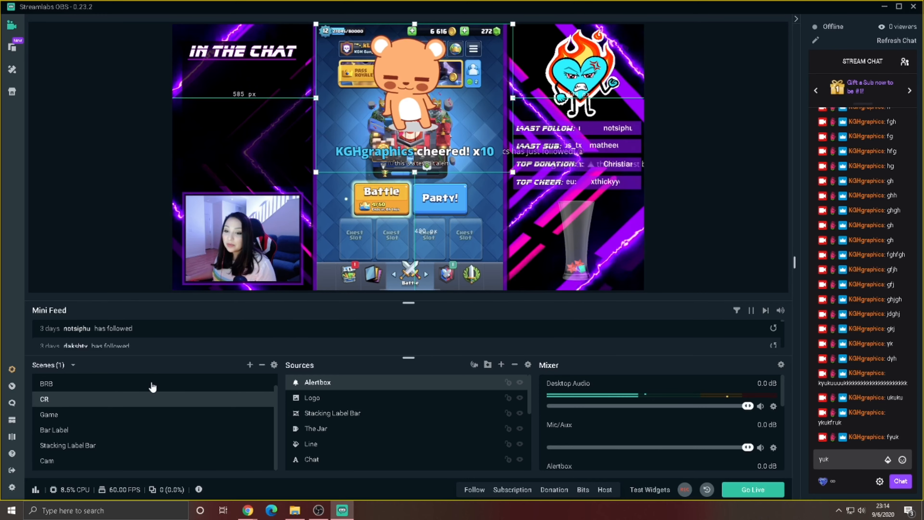
Review the Starting Soon, BRB, CR and Game scenes one after another in the preview, ending on Starting Soon.
scroll(113, 419, up, 1)
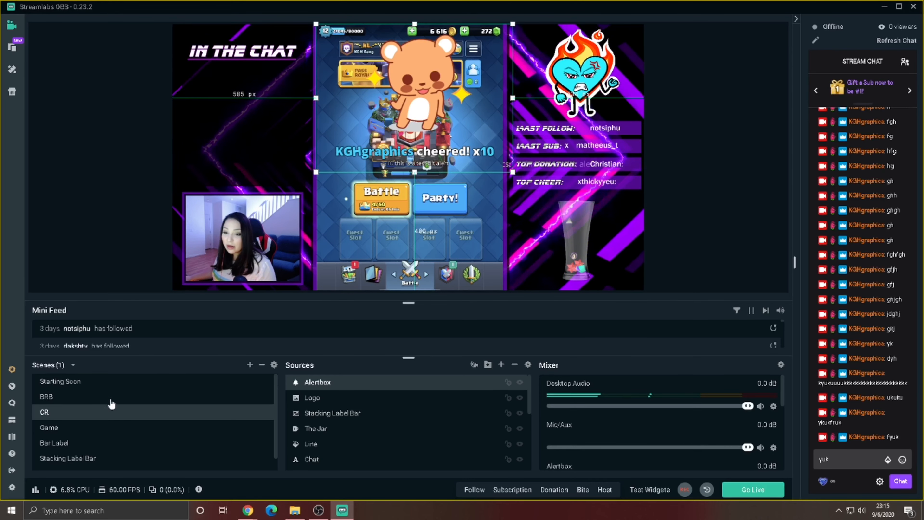
click(114, 383)
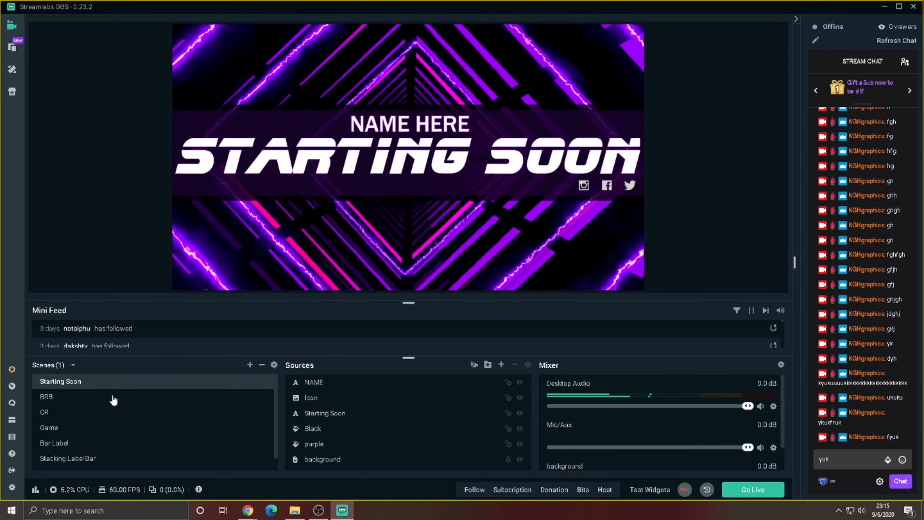
click(114, 397)
click(114, 414)
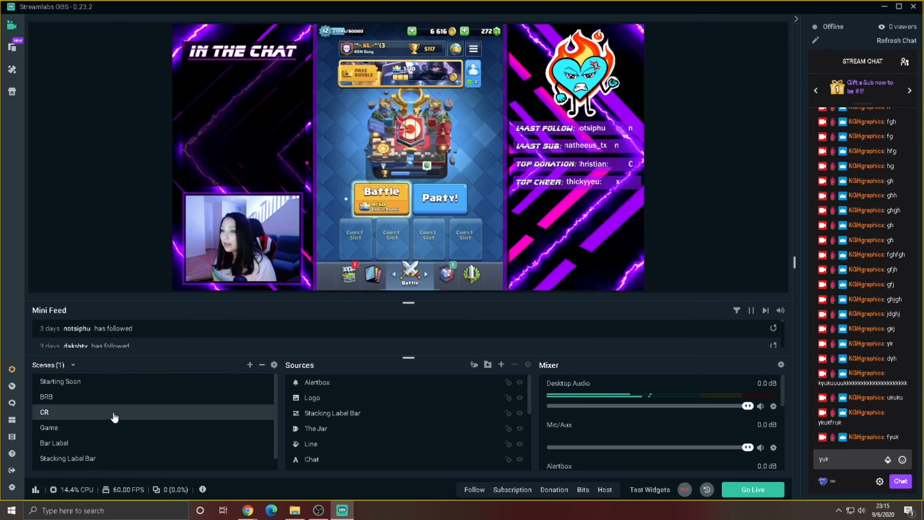
click(113, 429)
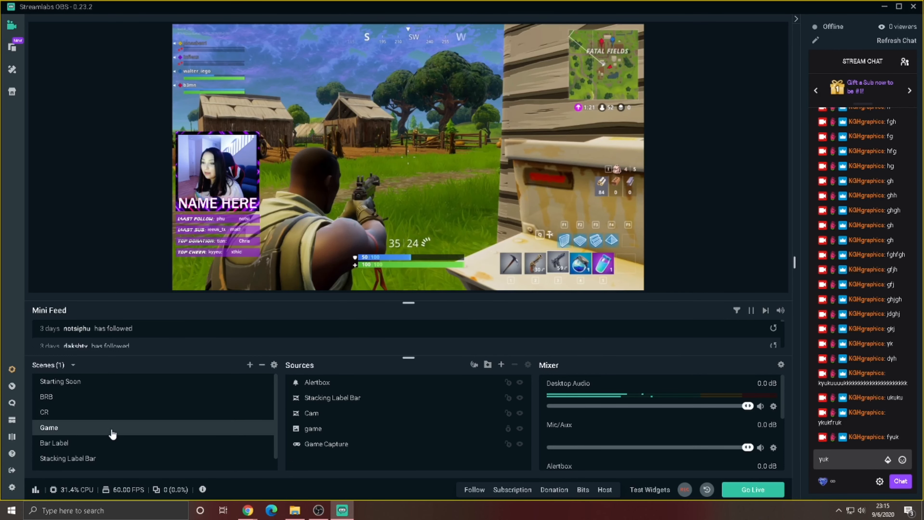
click(124, 396)
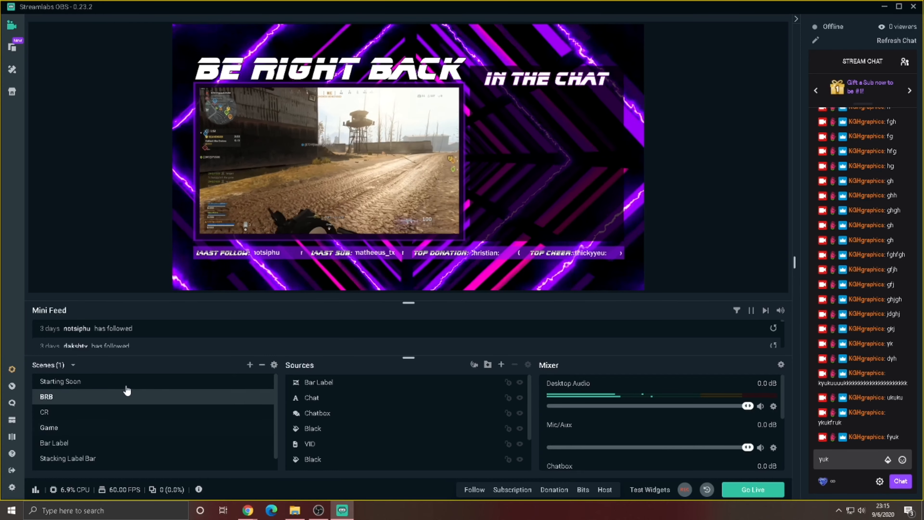
click(128, 382)
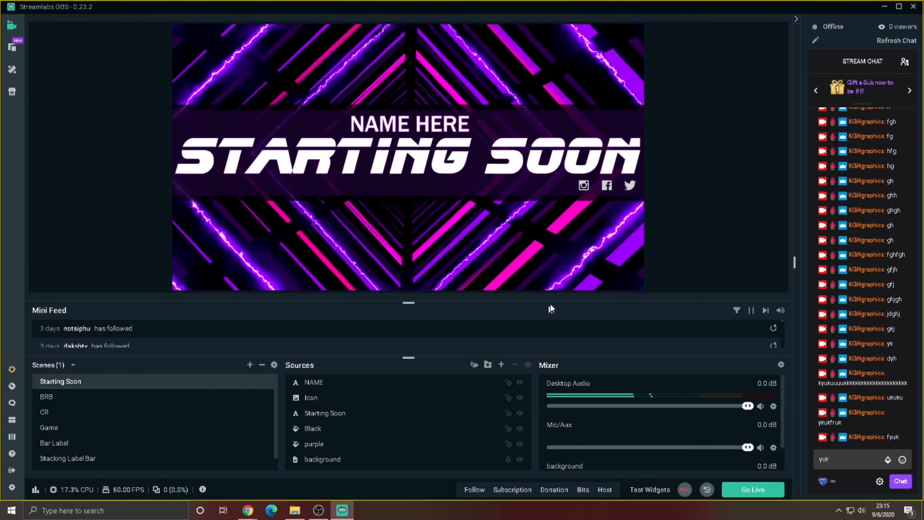